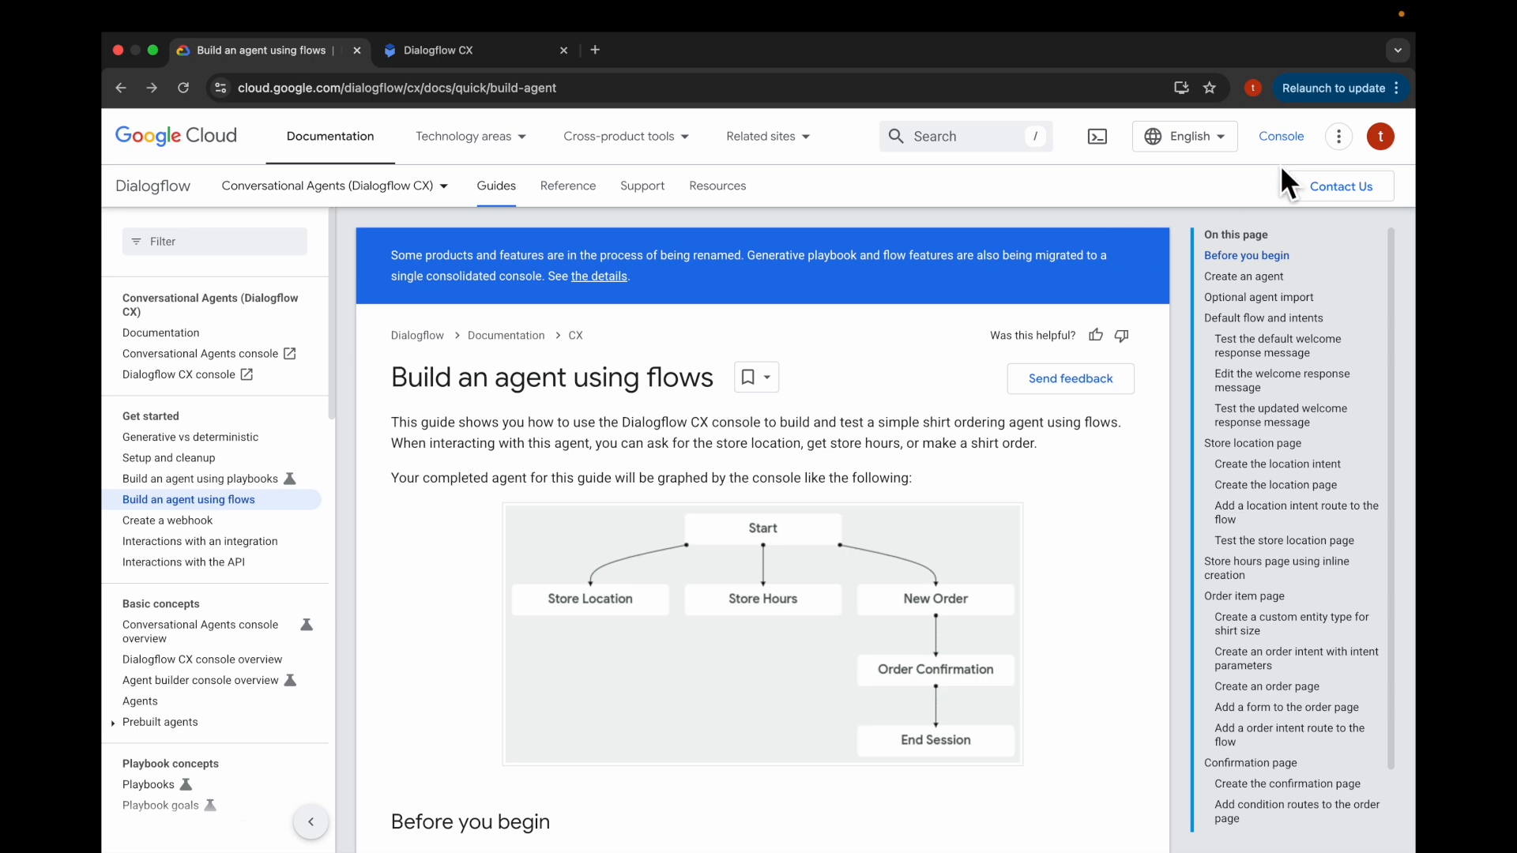
# Create a Google Cloud project named "flow agent project" in the Cloud console and switch to it.
pyautogui.click(1281, 142)
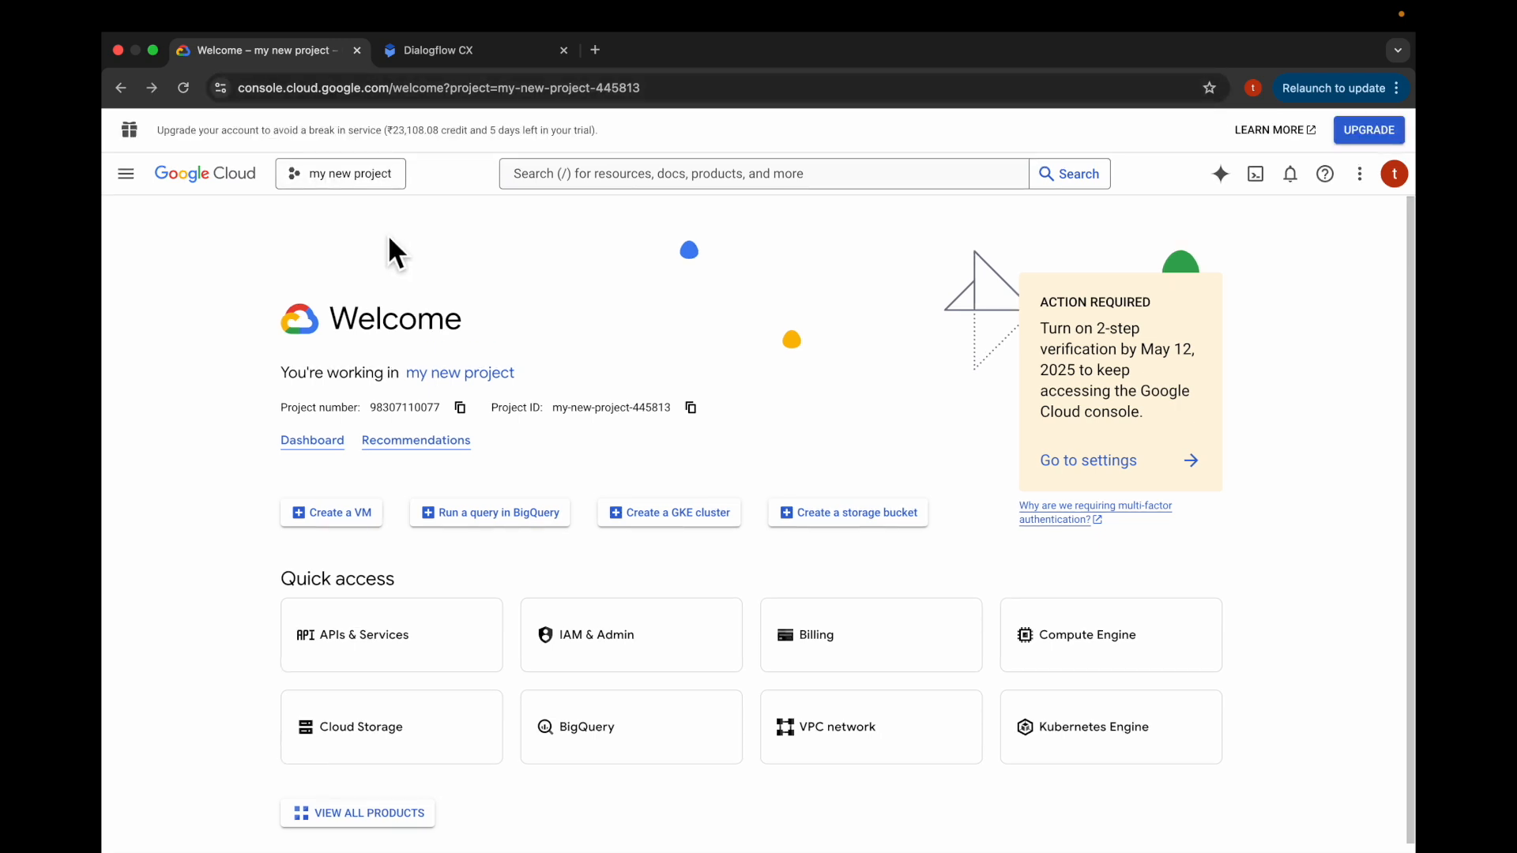
pyautogui.click(335, 183)
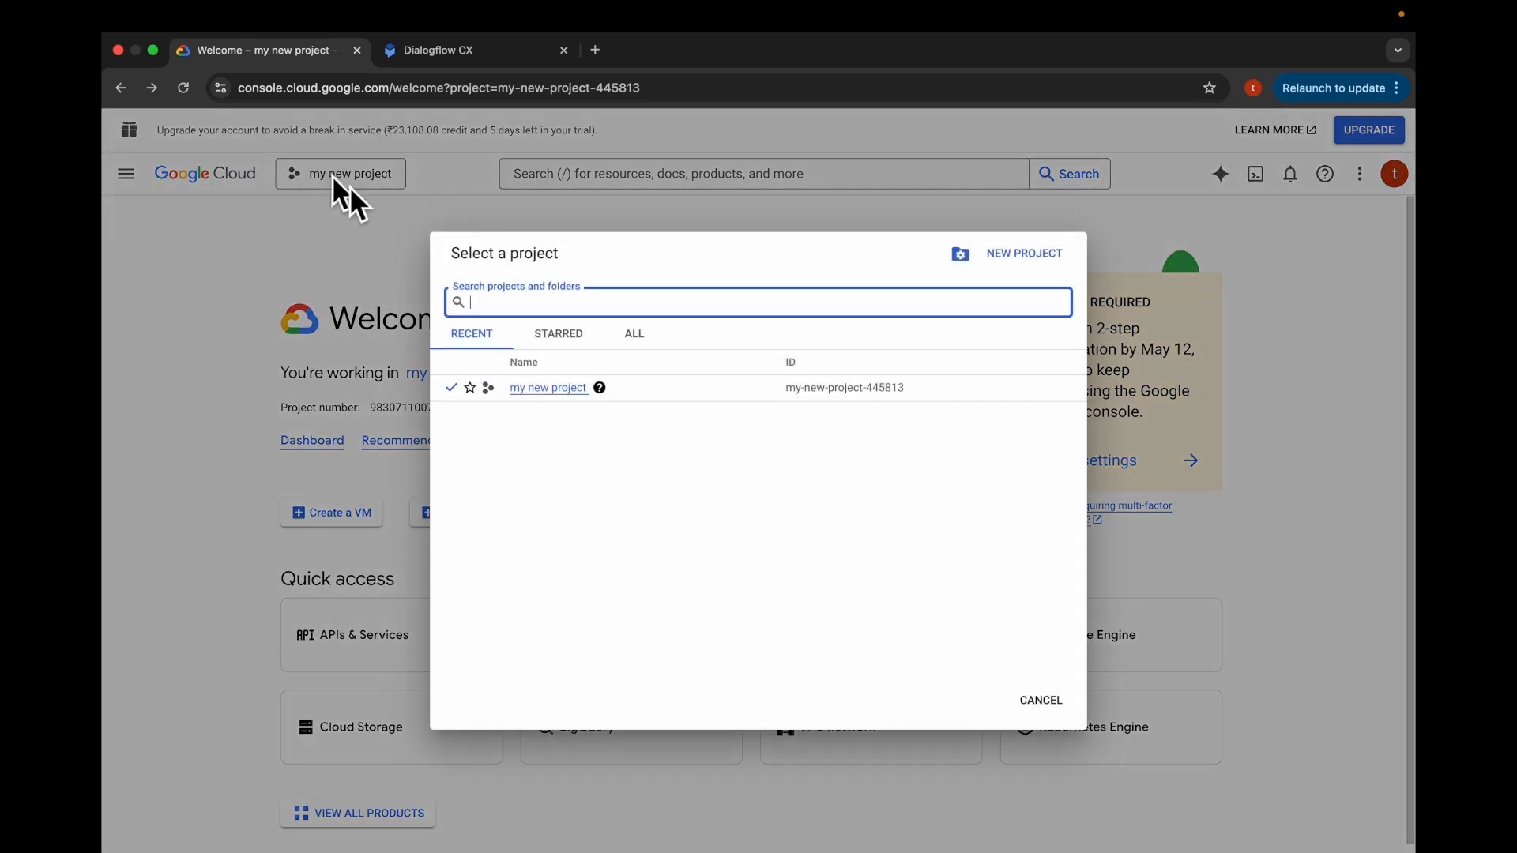
pyautogui.click(1016, 255)
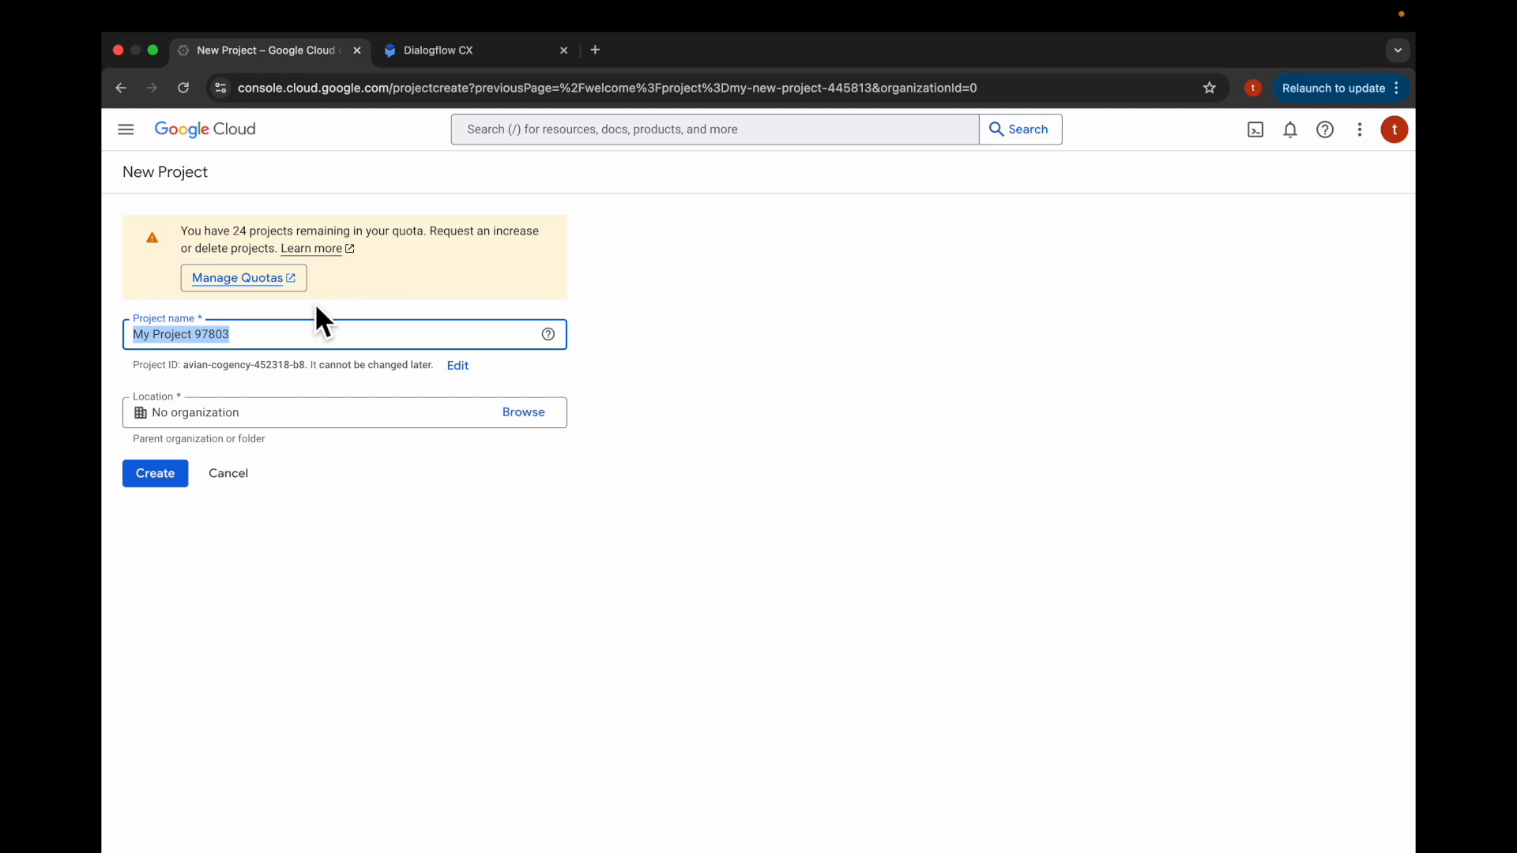
pyautogui.write('flow')
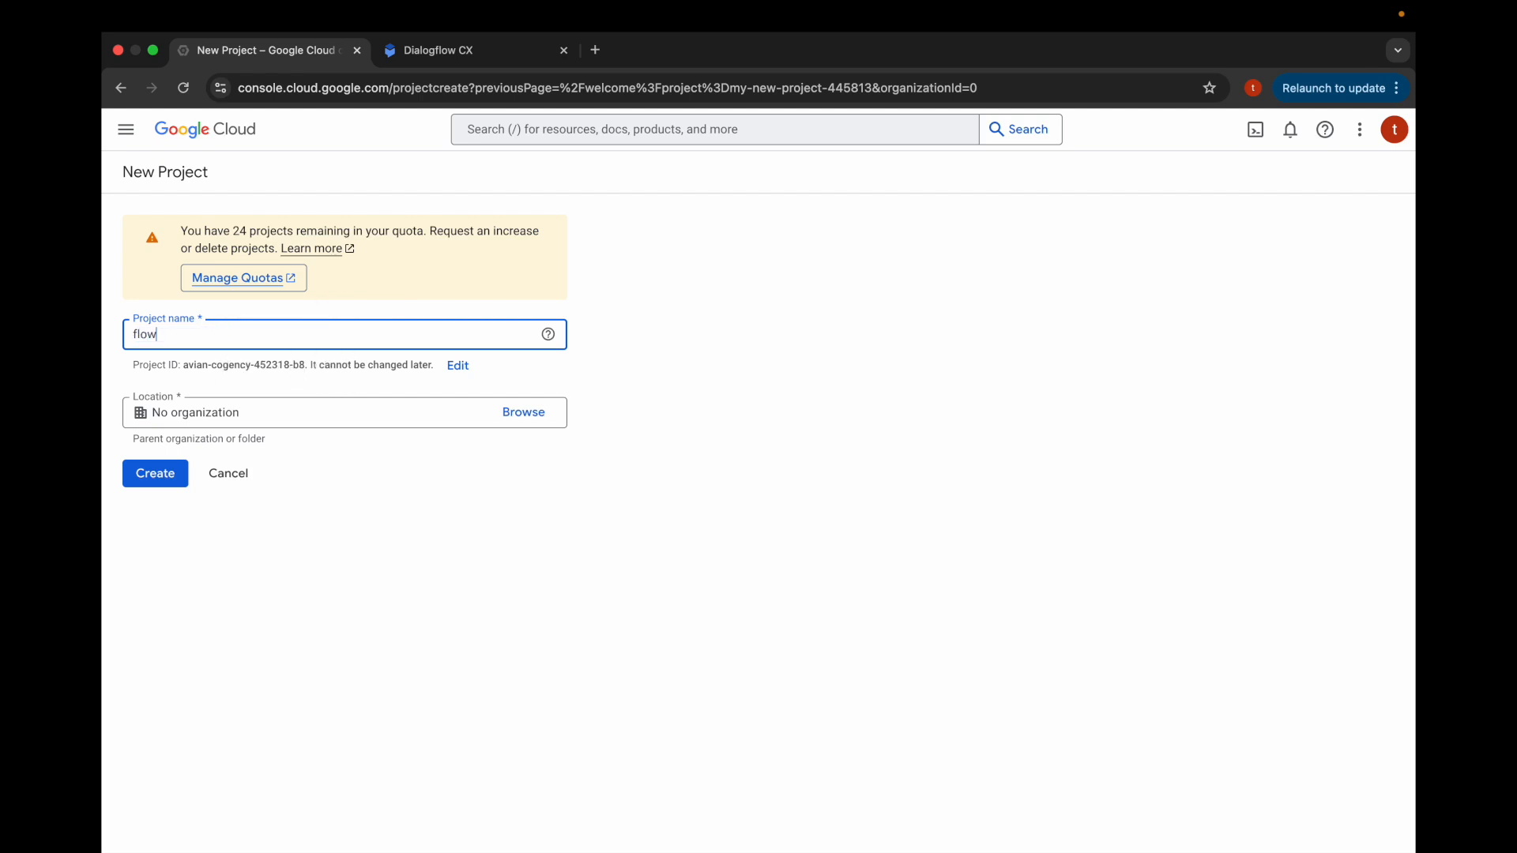
pyautogui.write(' agent project')
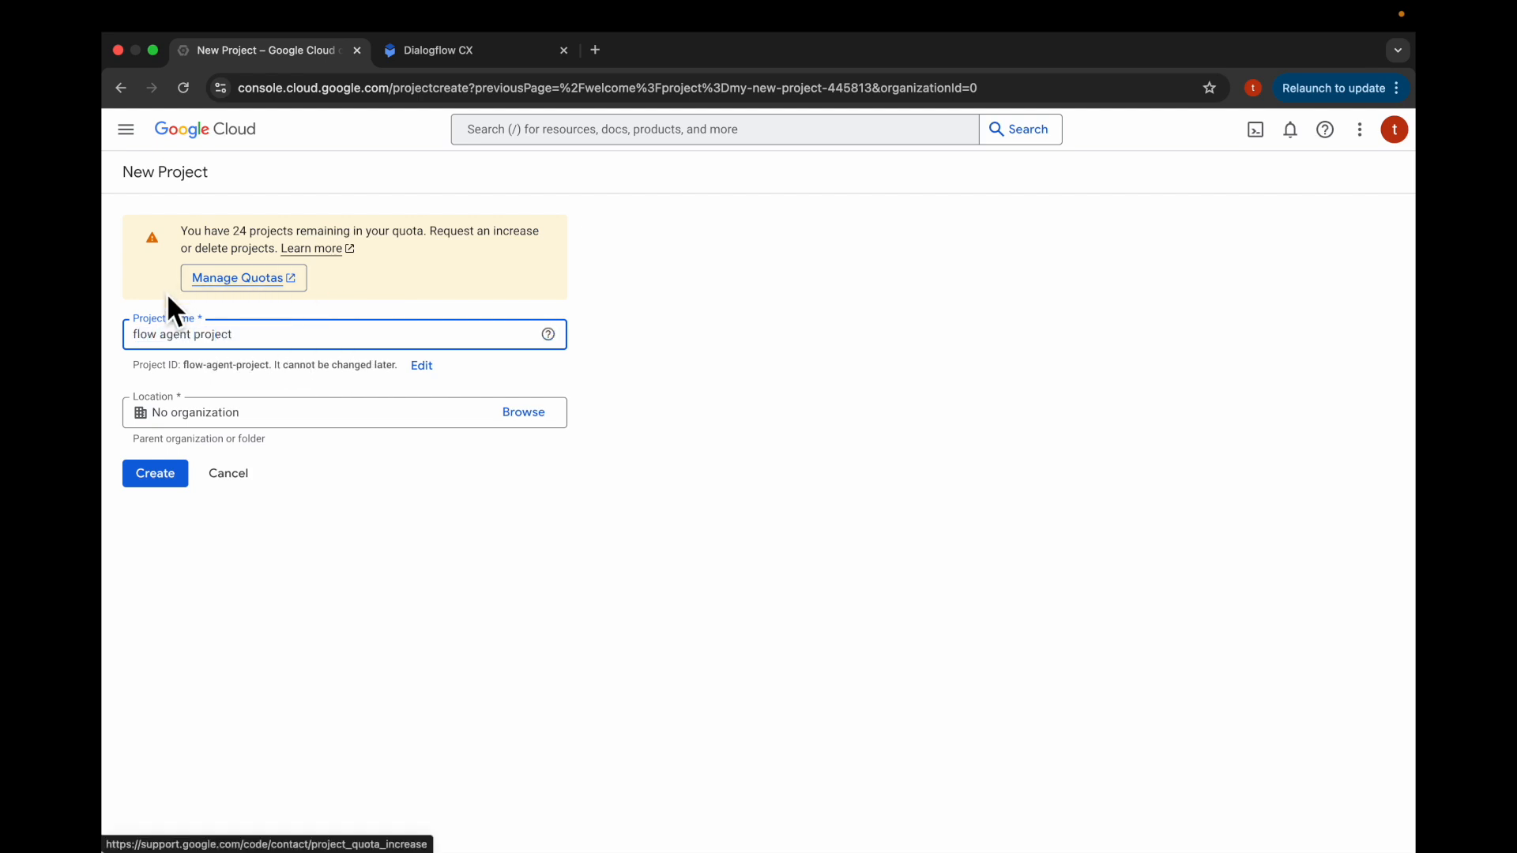
pyautogui.click(176, 478)
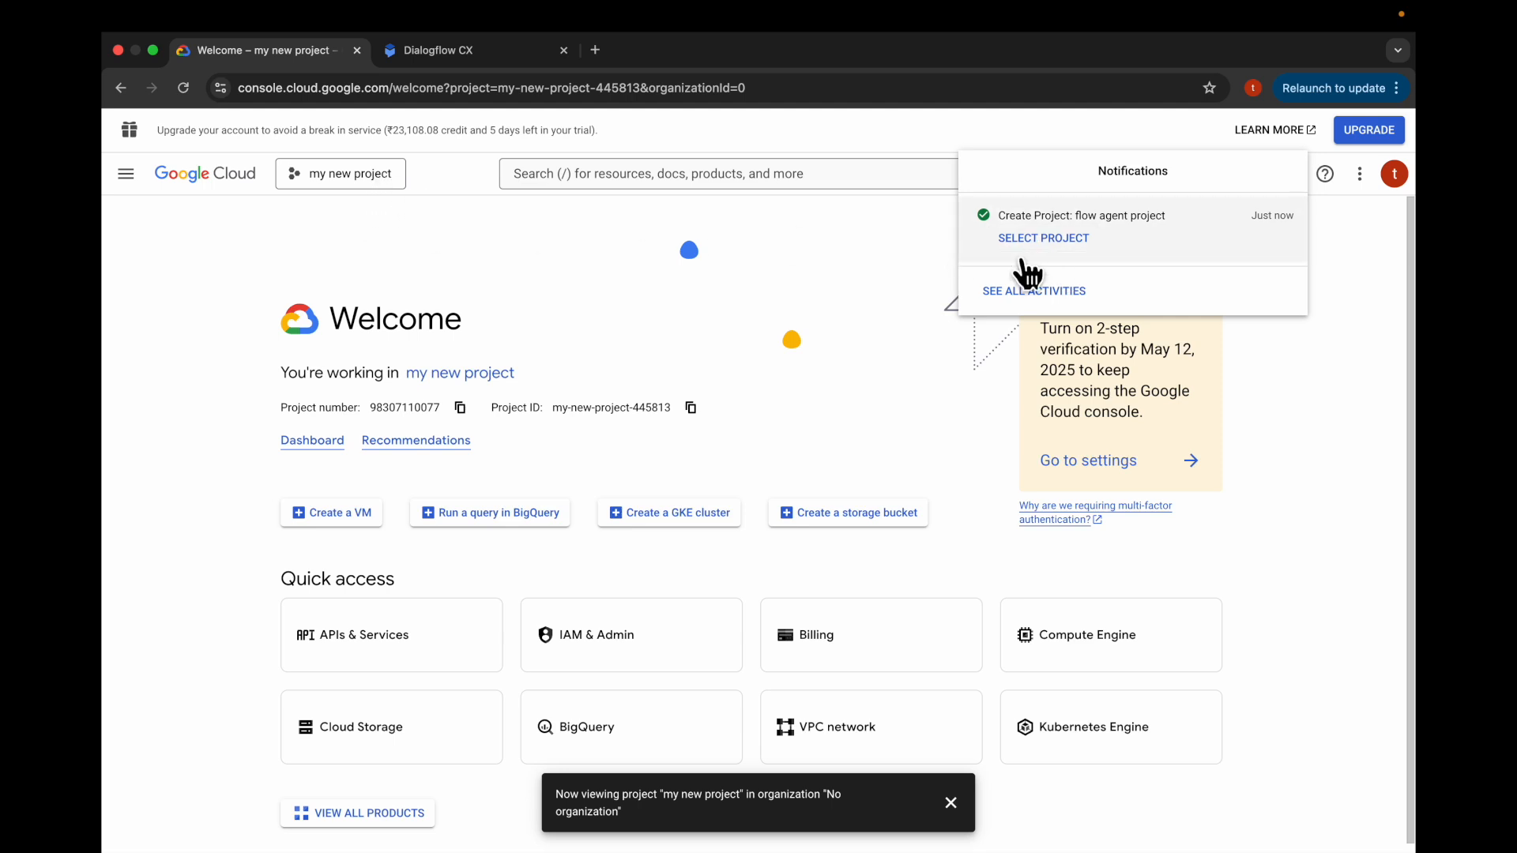
pyautogui.click(1043, 238)
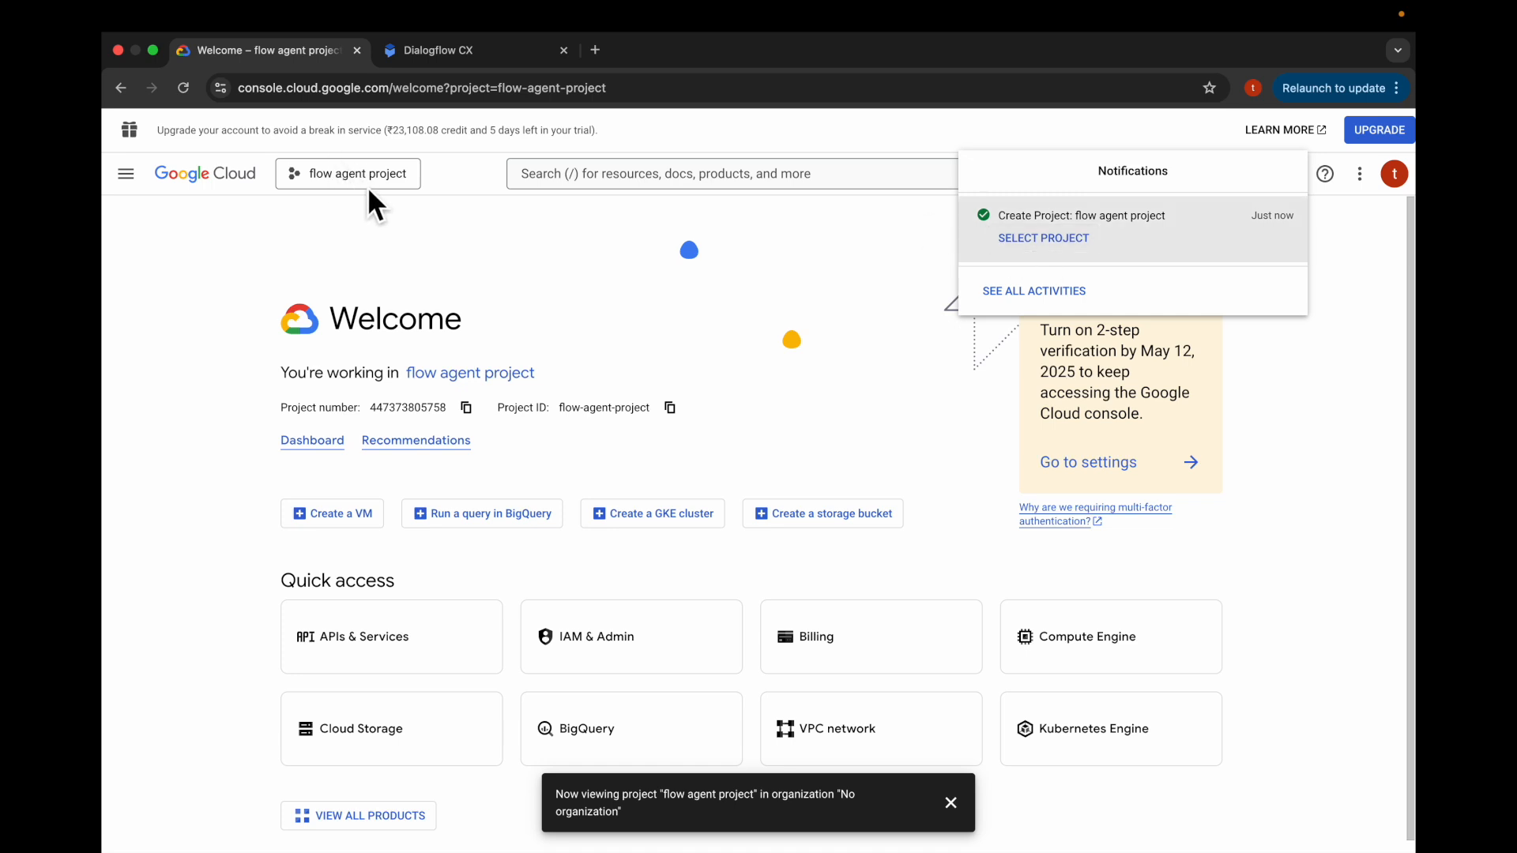
pyautogui.click(856, 266)
# Find the Dialogflow API by searching for "dialogflow api" and enable it for the project.
pyautogui.click(740, 191)
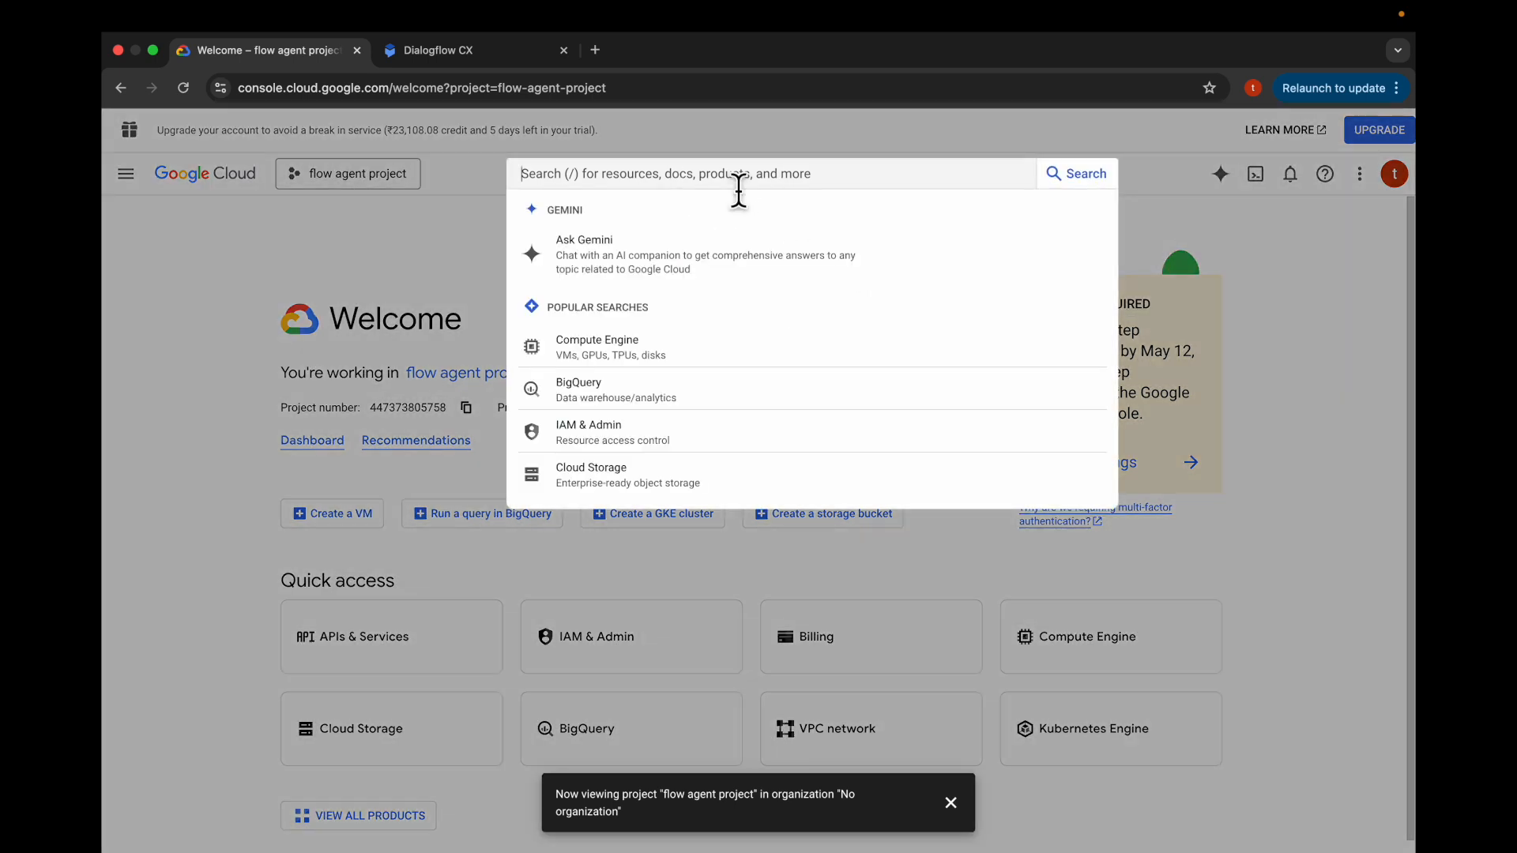
pyautogui.write('dialo')
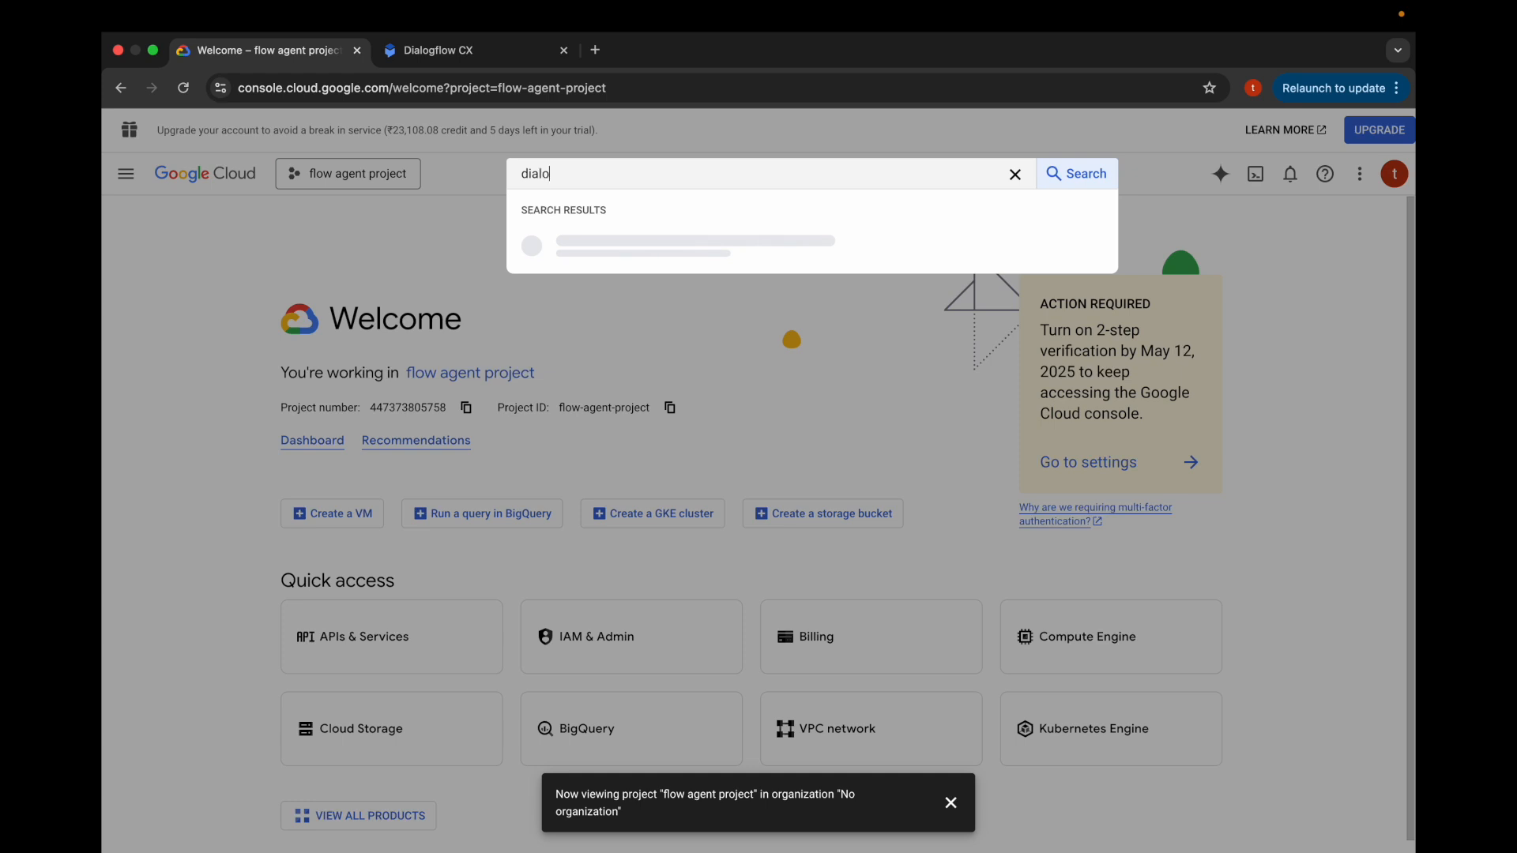
pyautogui.write('gflow api')
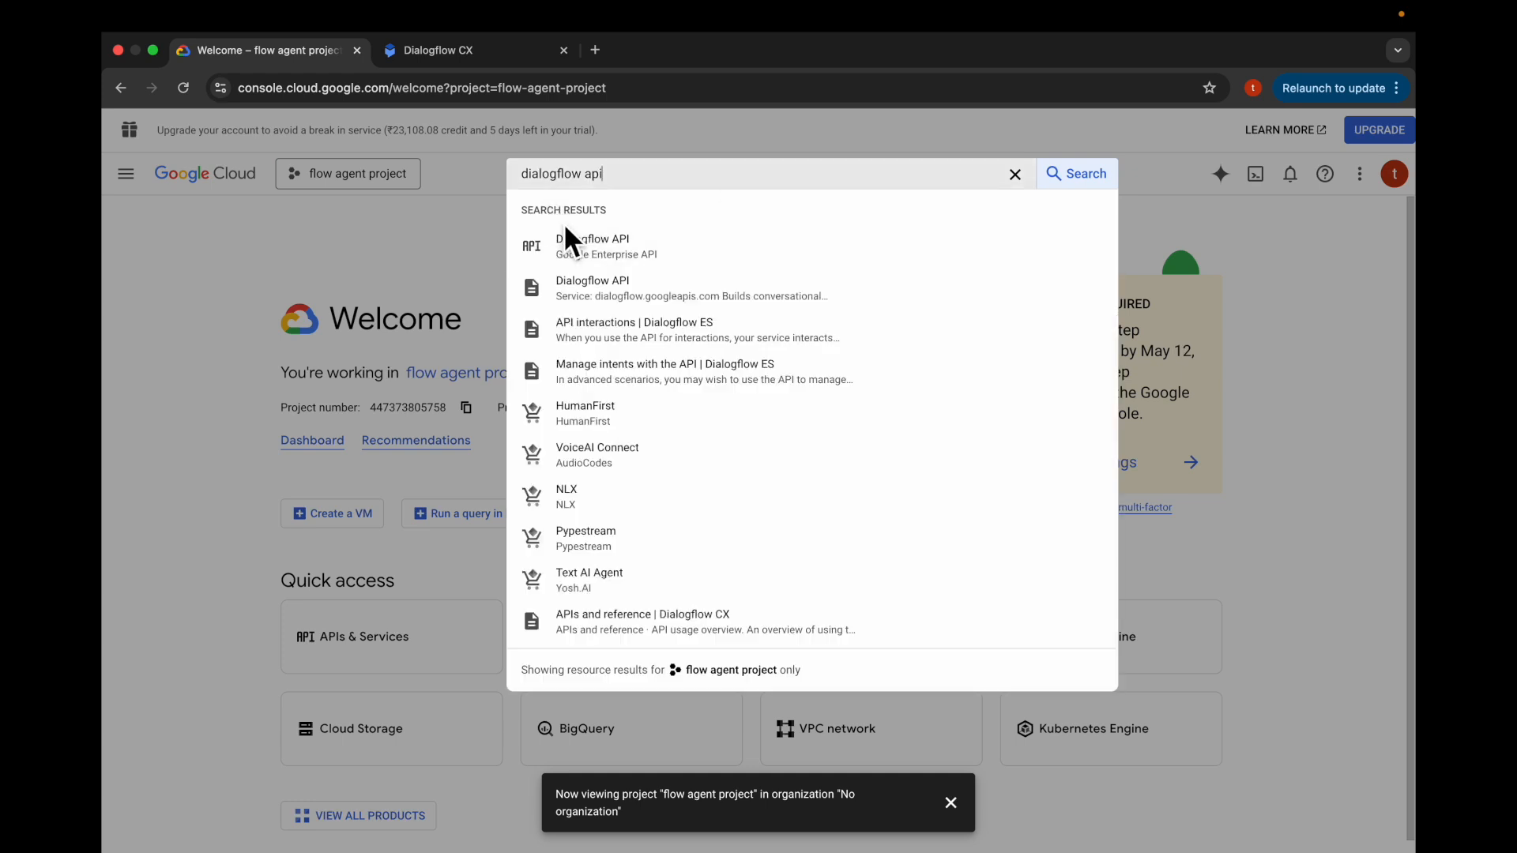
pyautogui.click(570, 250)
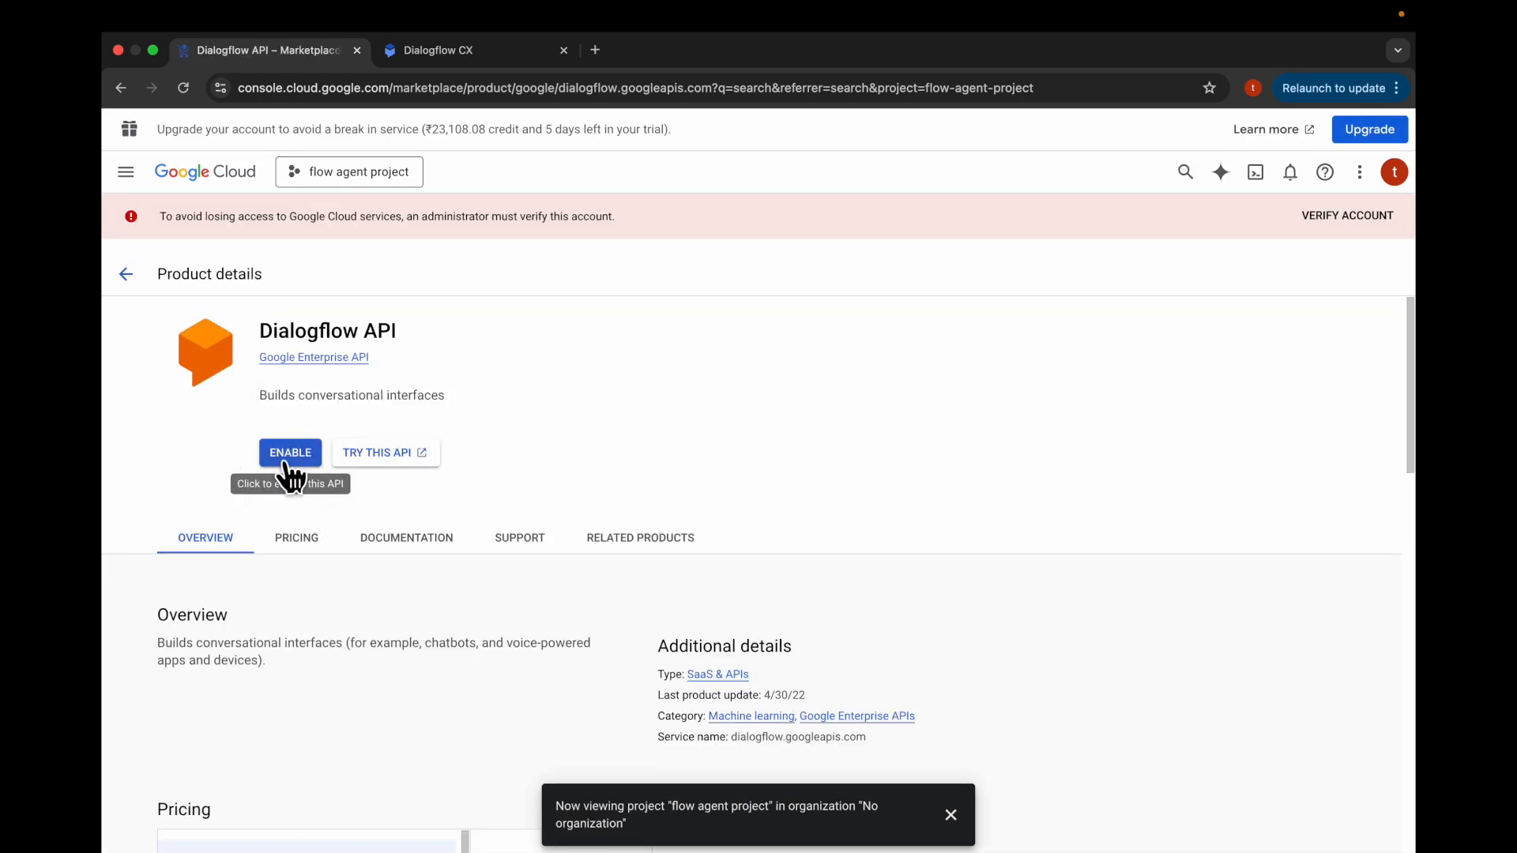
pyautogui.click(286, 462)
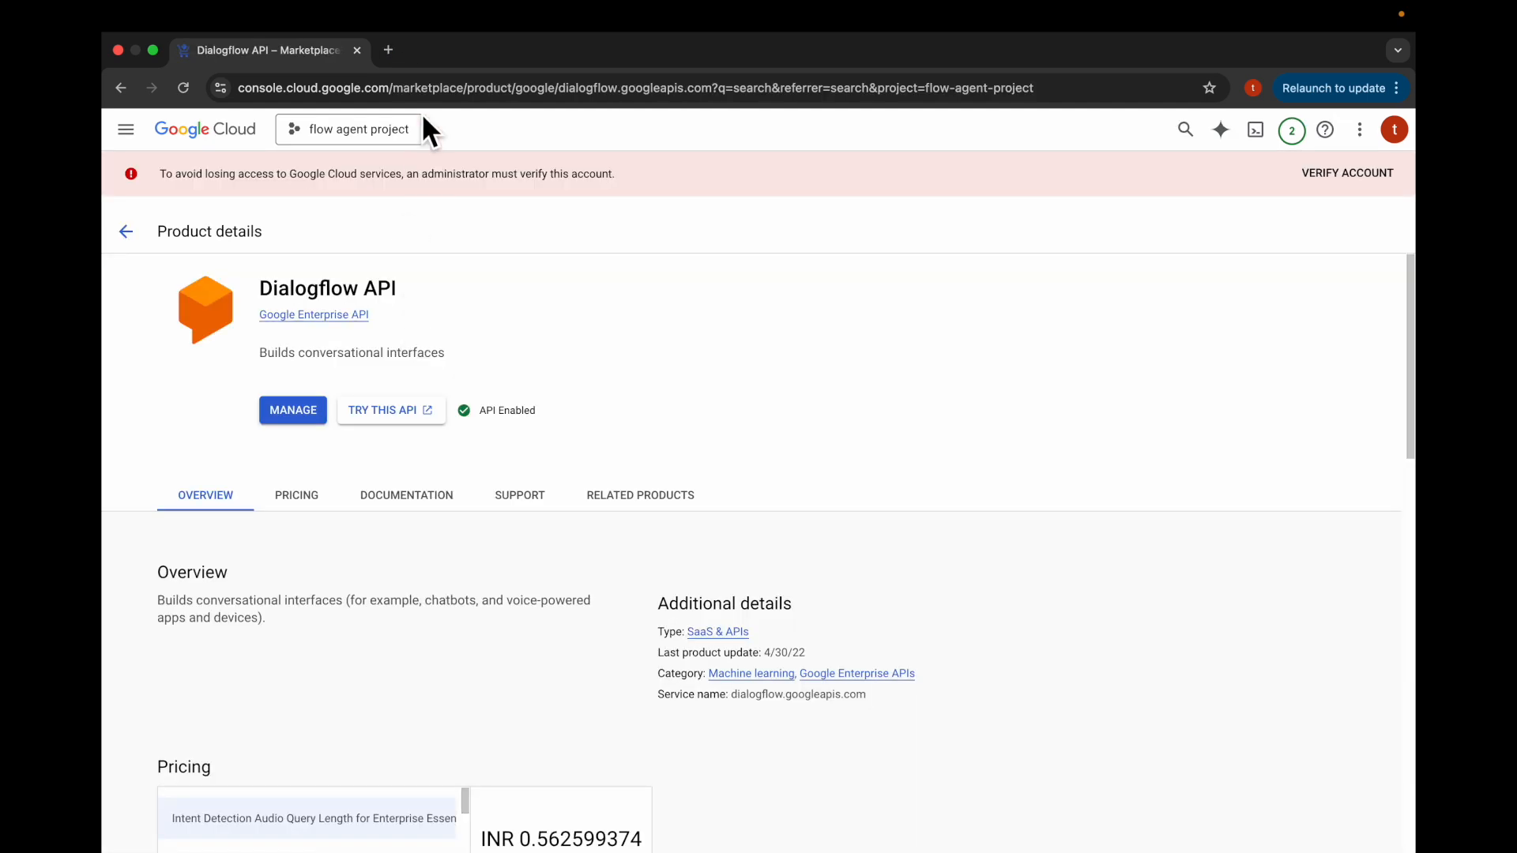
# Search the web for "dialogflowCX console" and open the Dialogflow CX Console.
pyautogui.click(431, 93)
pyautogui.press('super+a')
pyautogui.write('d')
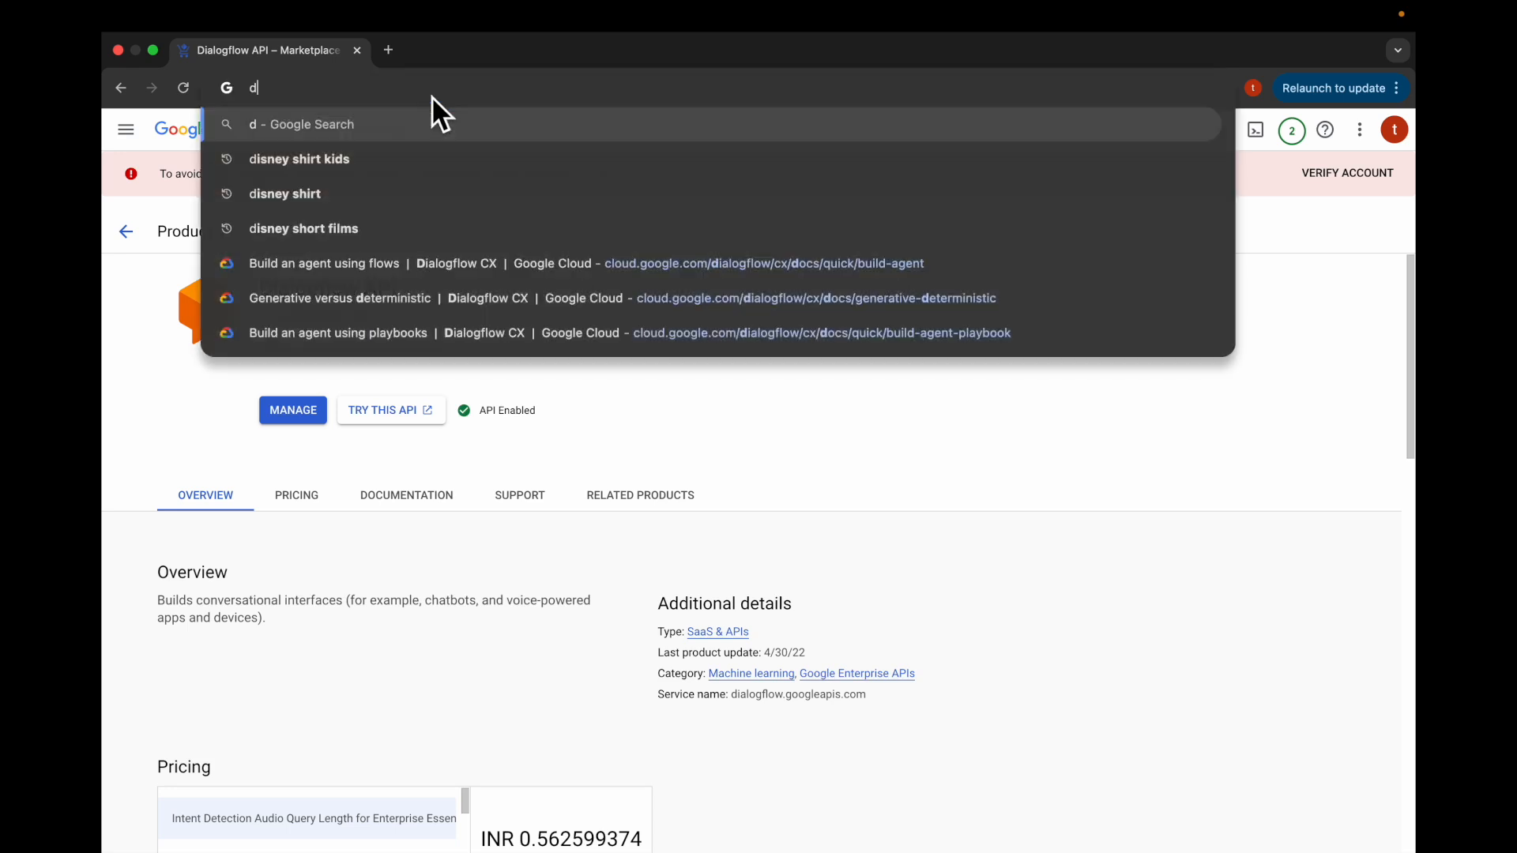
pyautogui.write('ialogflowCX console')
pyautogui.press('Return')
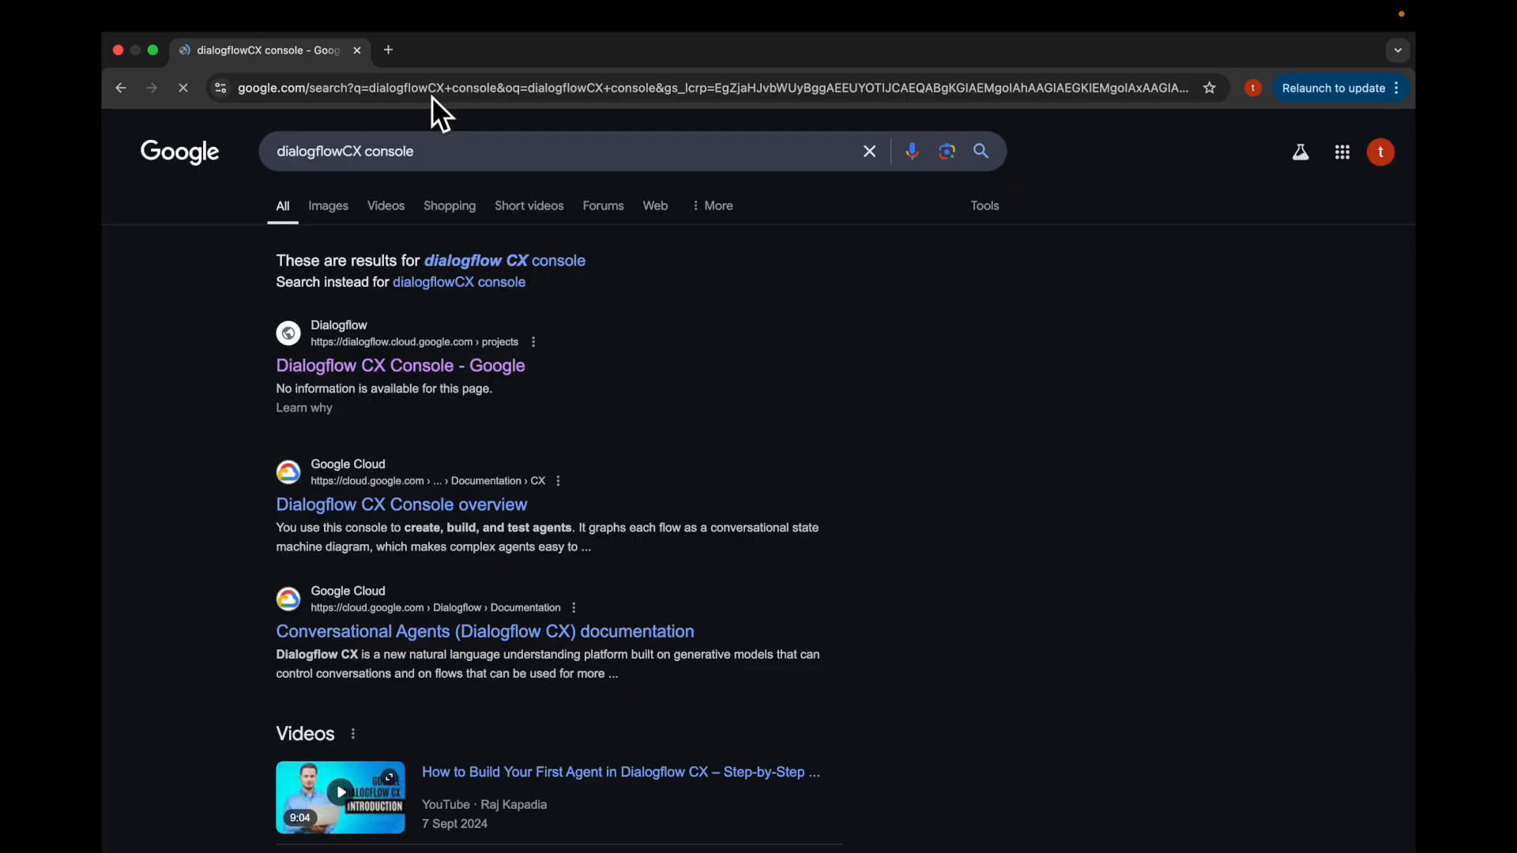
pyautogui.click(422, 376)
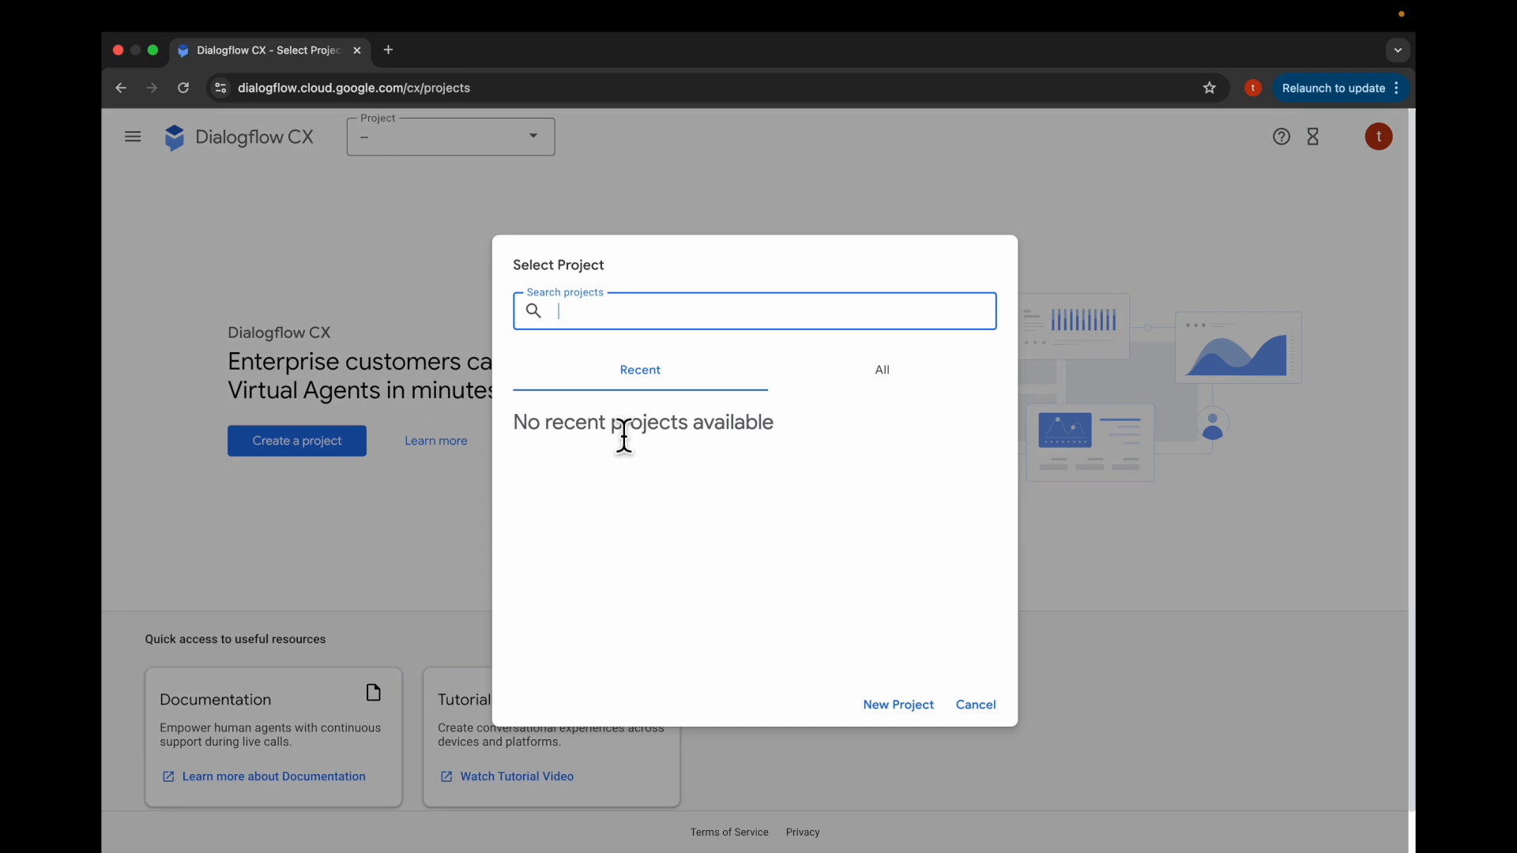
# Select flow agent project from the list of all projects and dismiss the satisfaction survey.
pyautogui.click(877, 377)
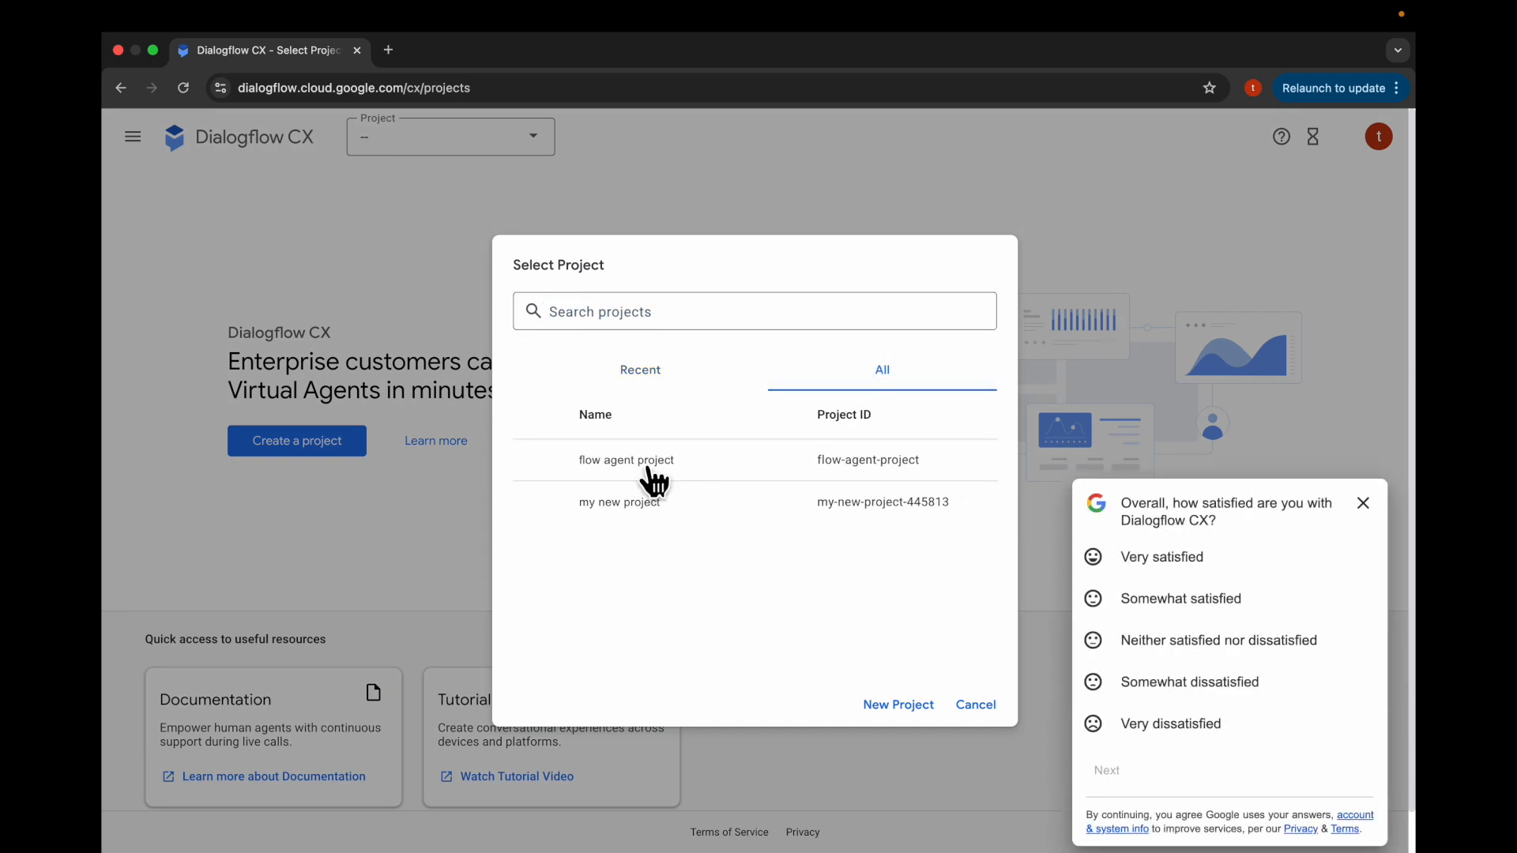
pyautogui.click(652, 480)
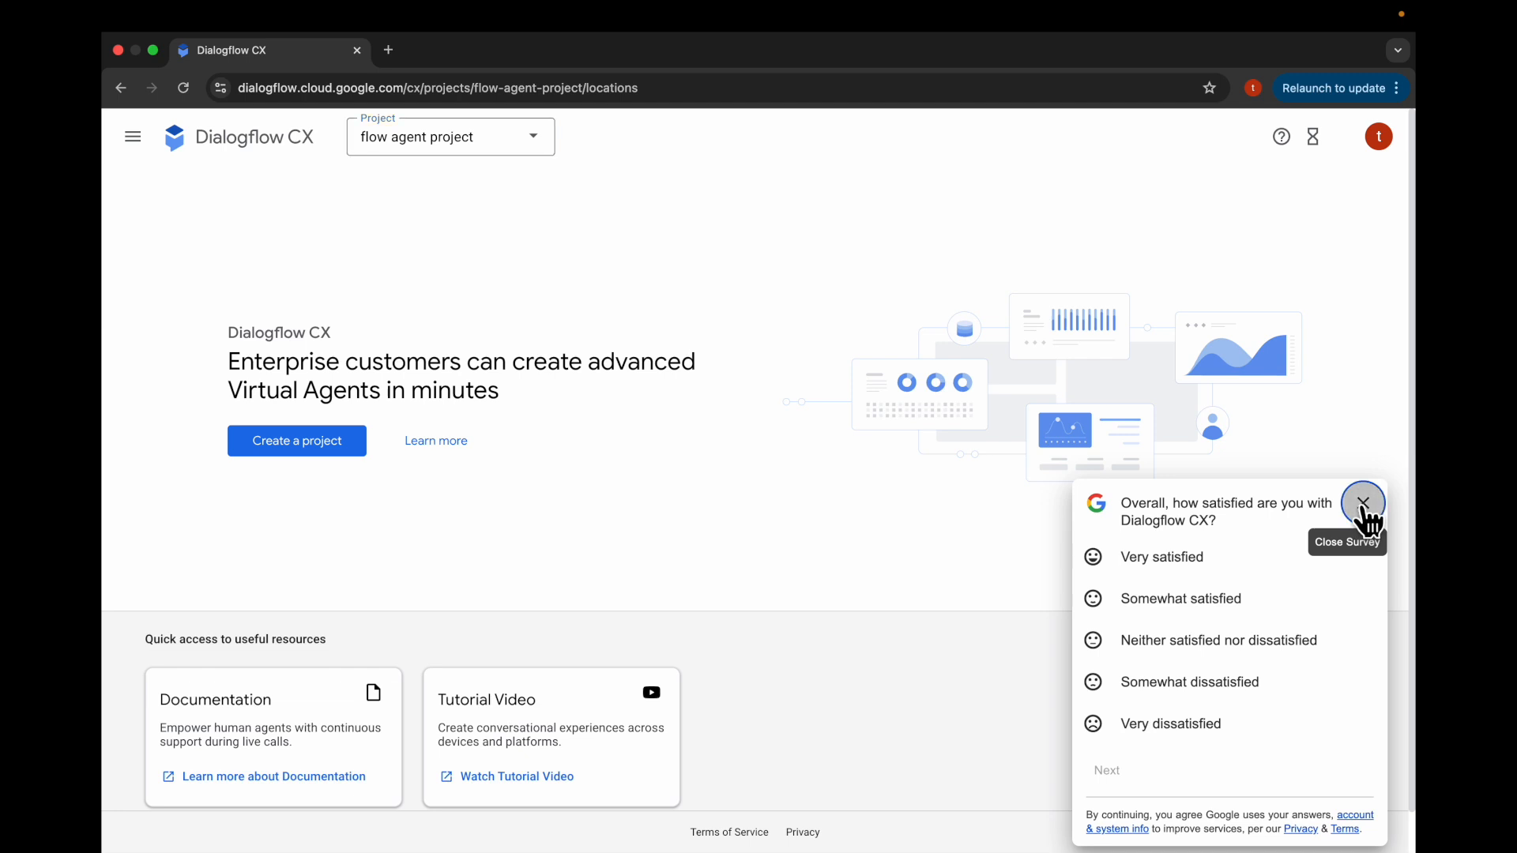
pyautogui.click(1363, 503)
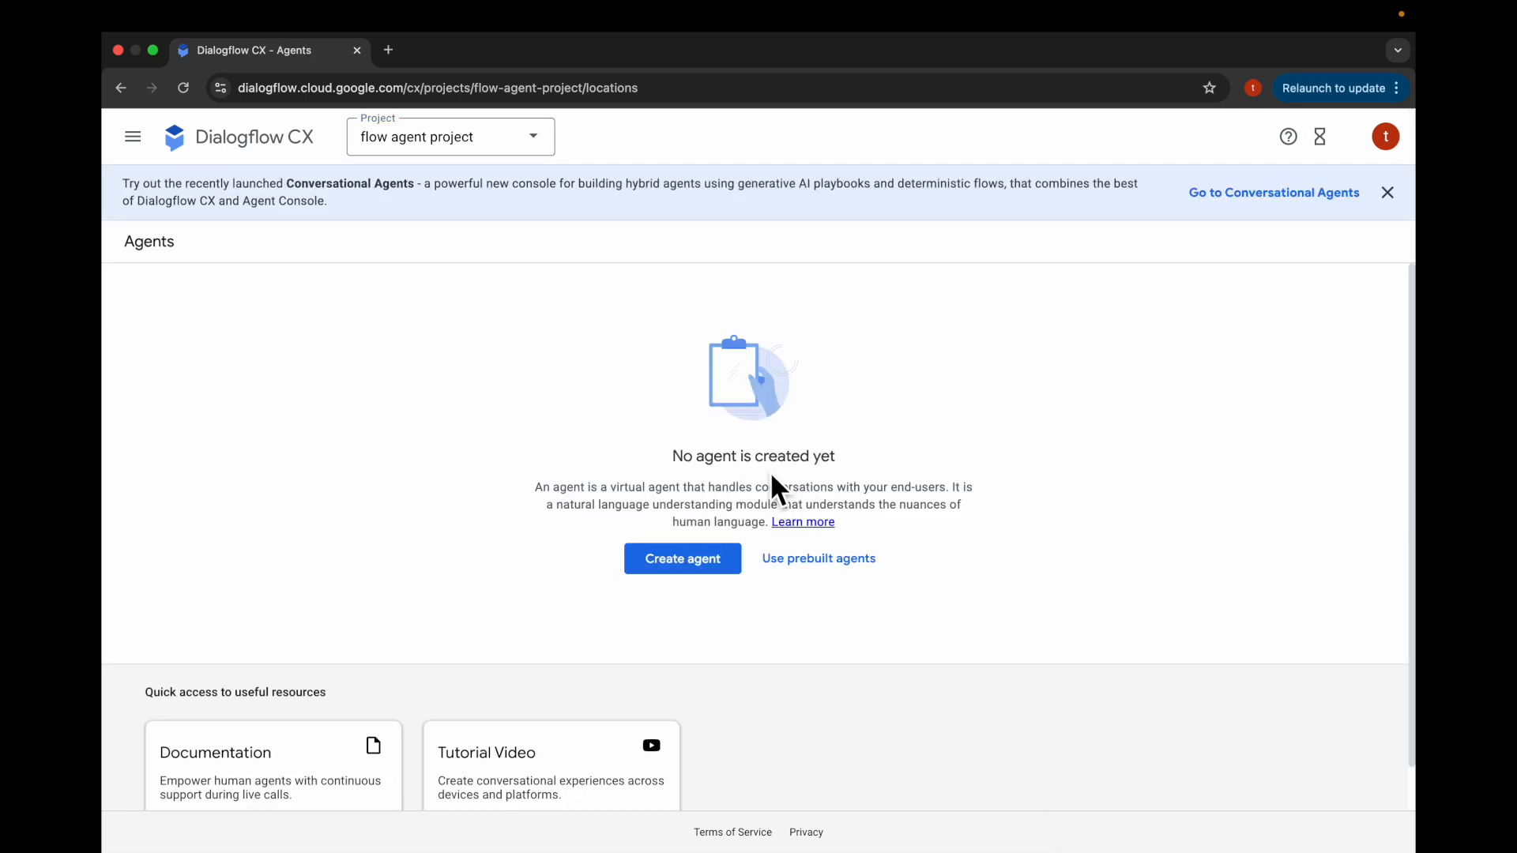
# Create a build-your-own agent named FLOW AGENT, keeping the us-central1 location, America/Los_Angeles time zone and English language.
pyautogui.click(714, 554)
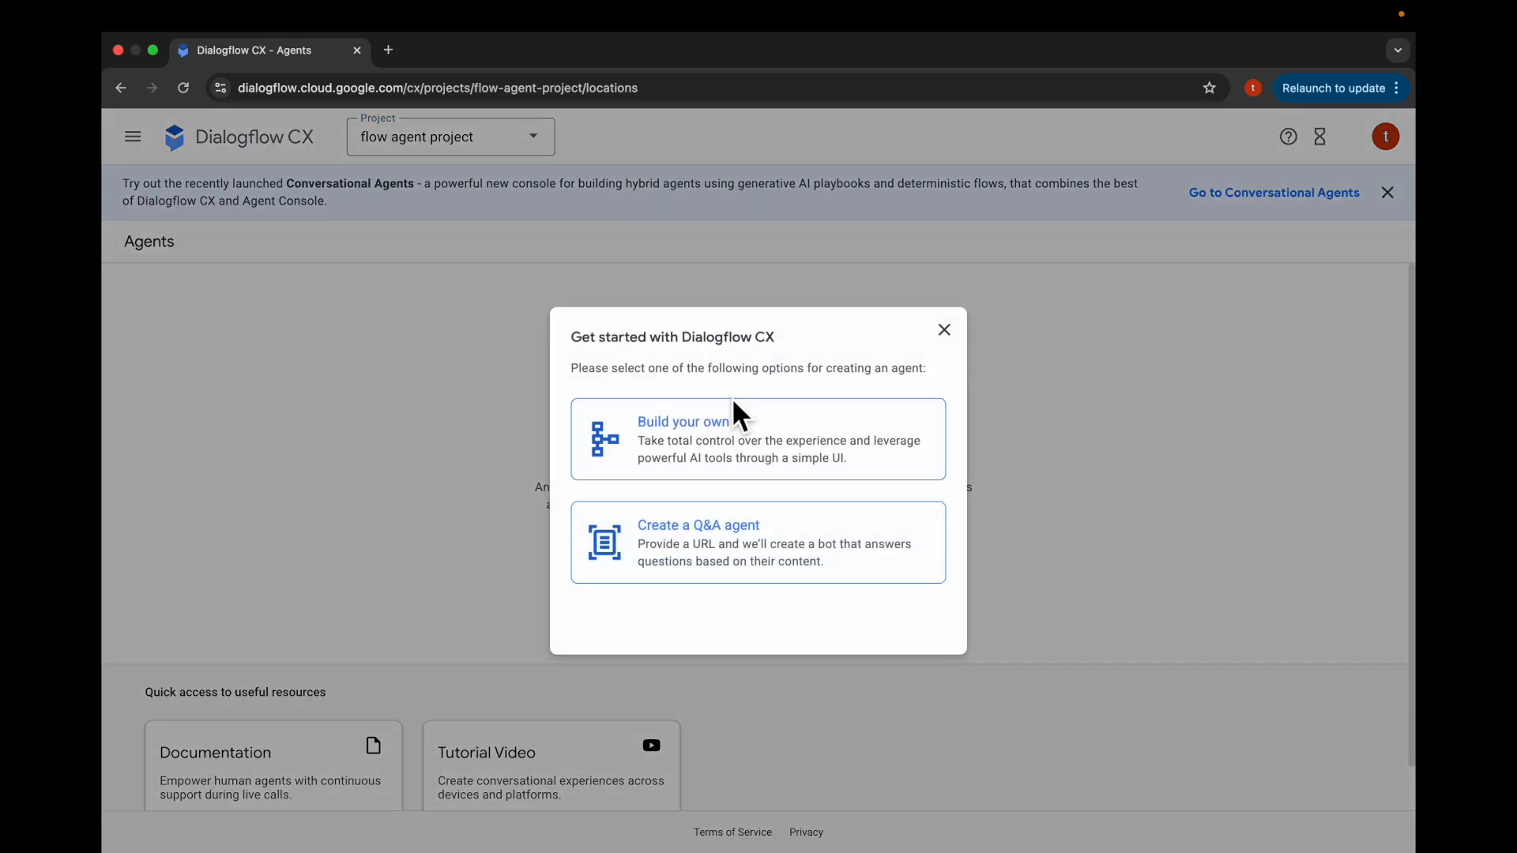
pyautogui.click(732, 441)
pyautogui.click(711, 277)
pyautogui.write('FLOW AGENT')
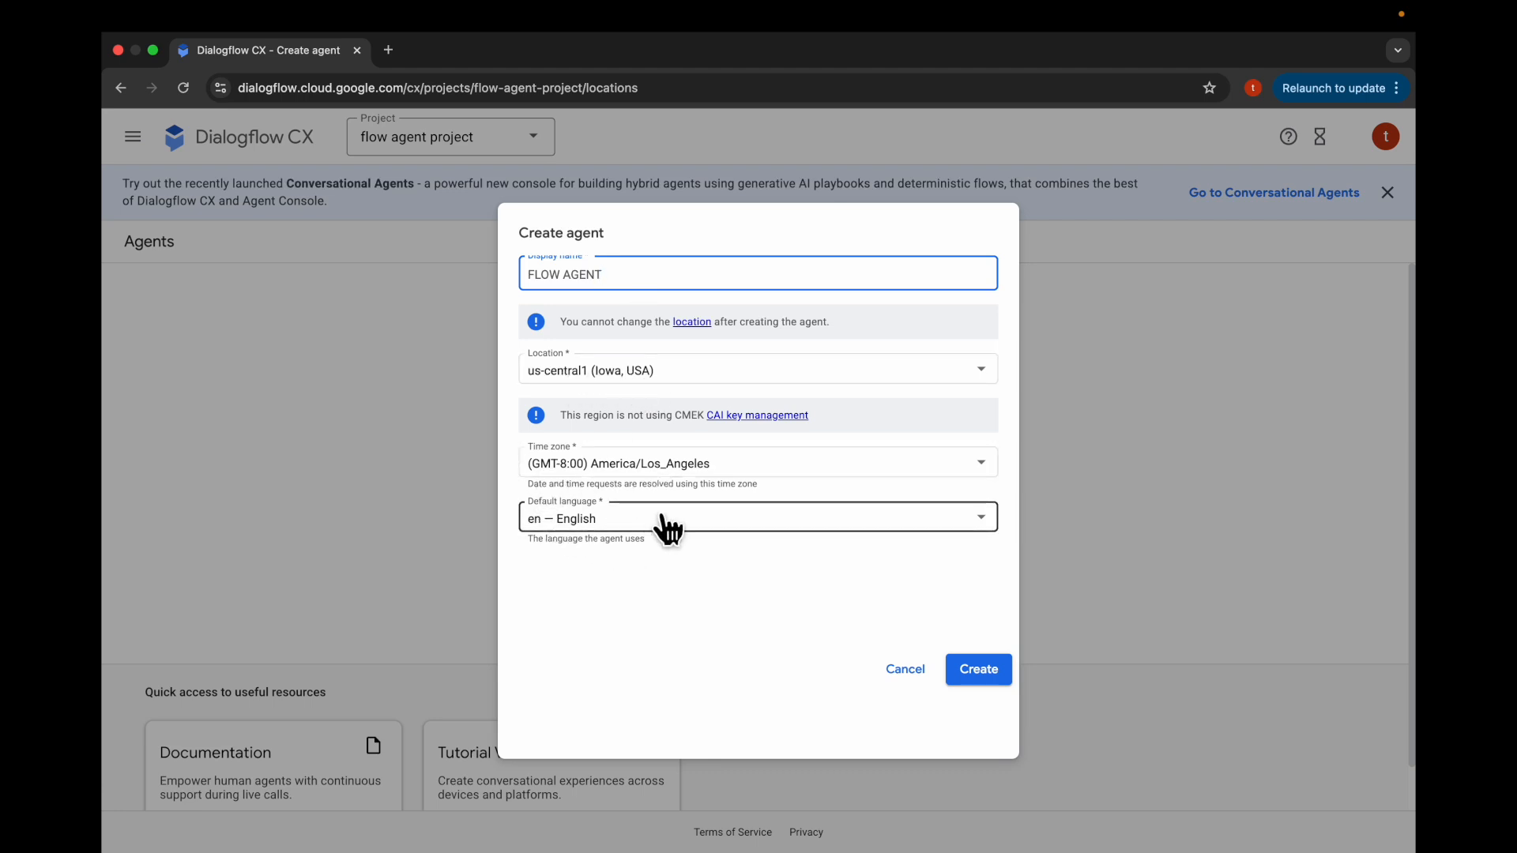
pyautogui.click(972, 673)
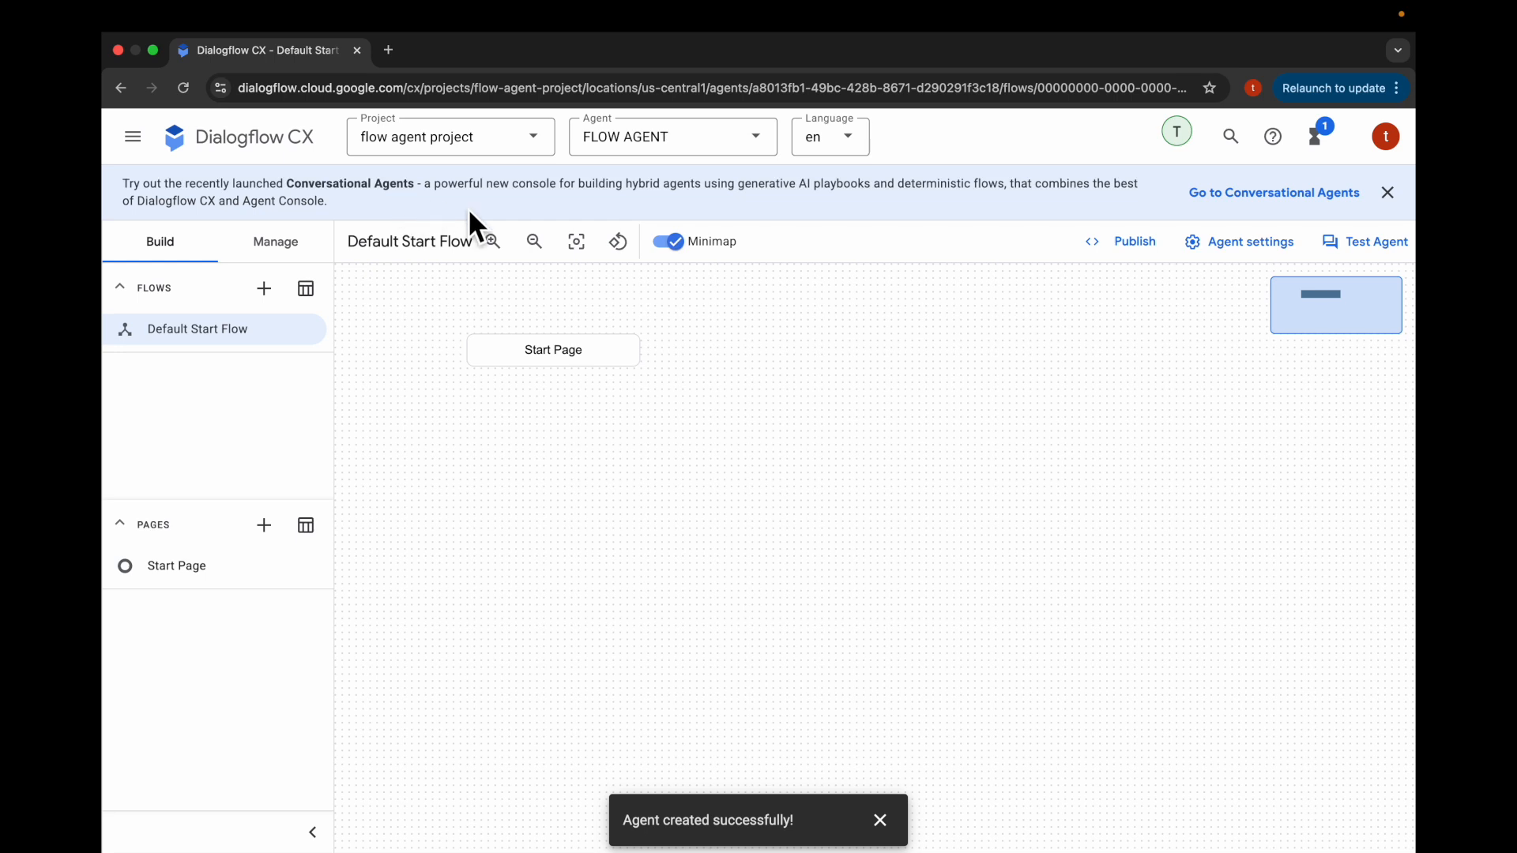
# Open the agent in the new Conversational Agents console and hide the preview simulator to show the Default Start Flow canvas.
pyautogui.click(1241, 193)
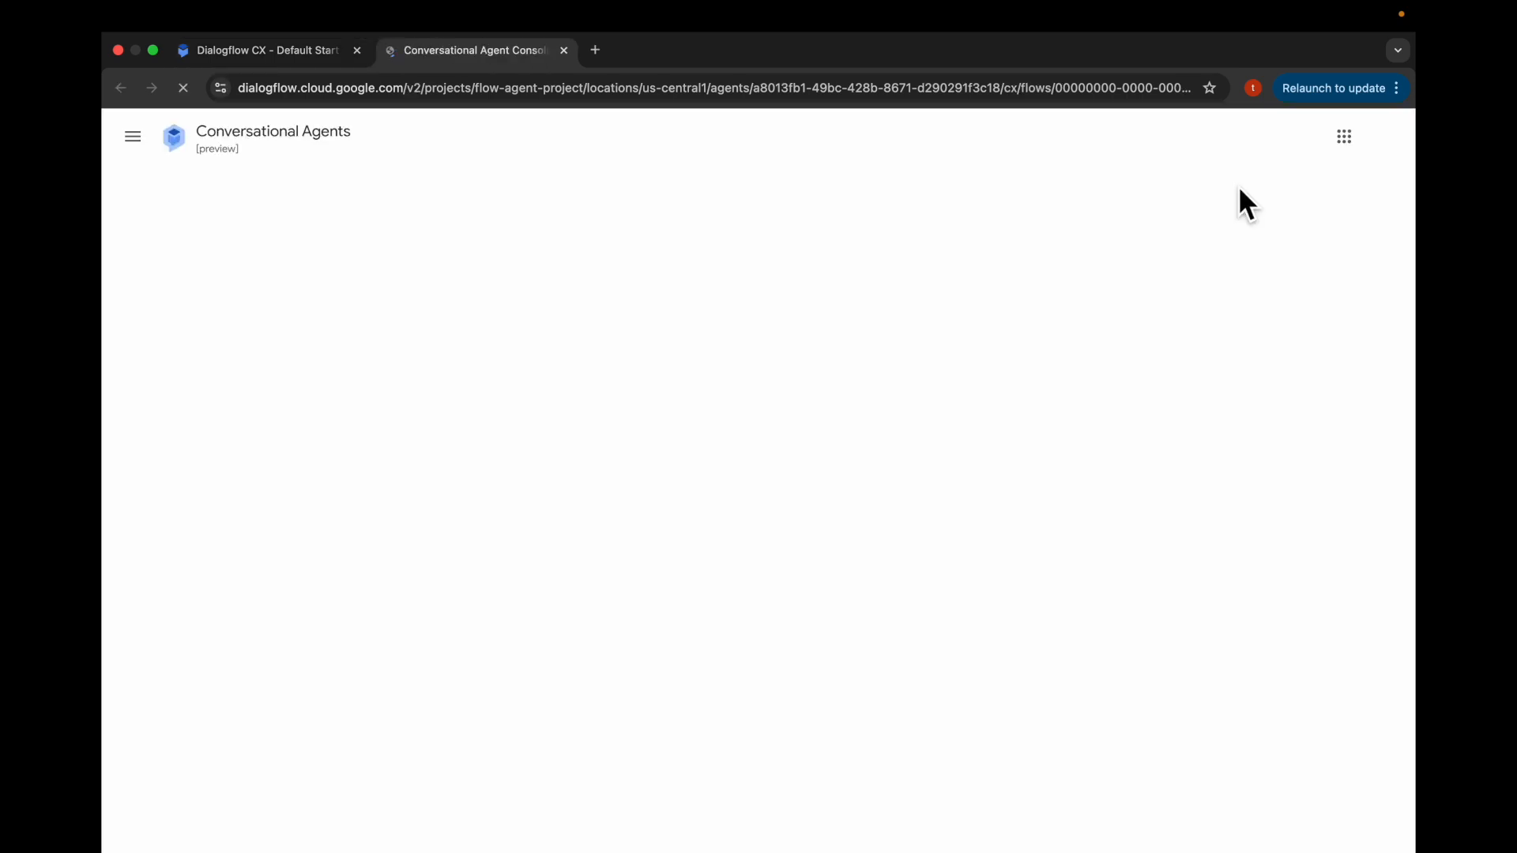
pyautogui.click(131, 722)
pyautogui.moveTo(220, 464)
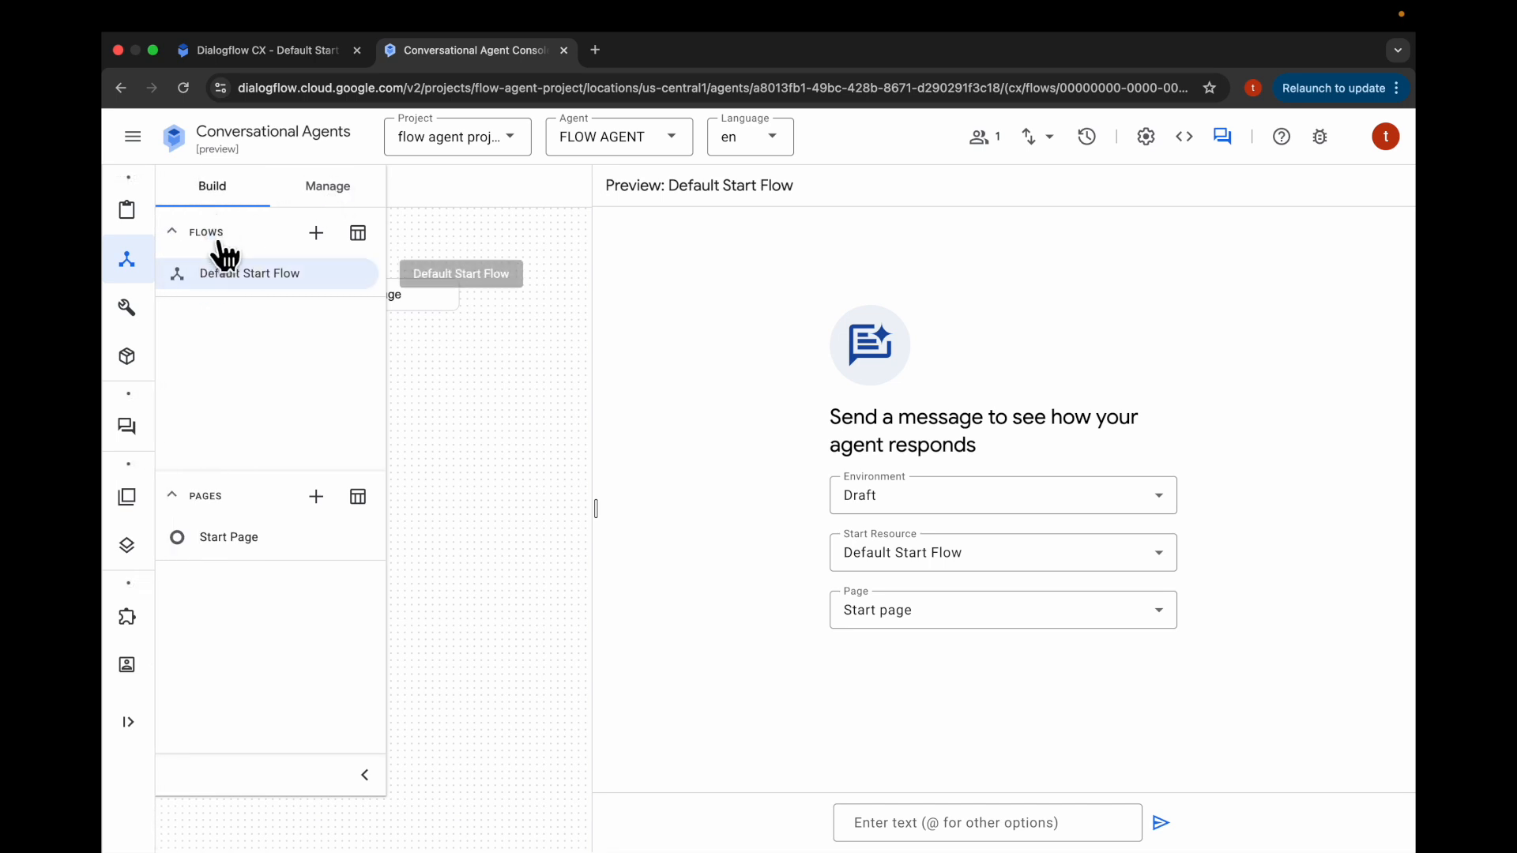
pyautogui.moveTo(130, 230)
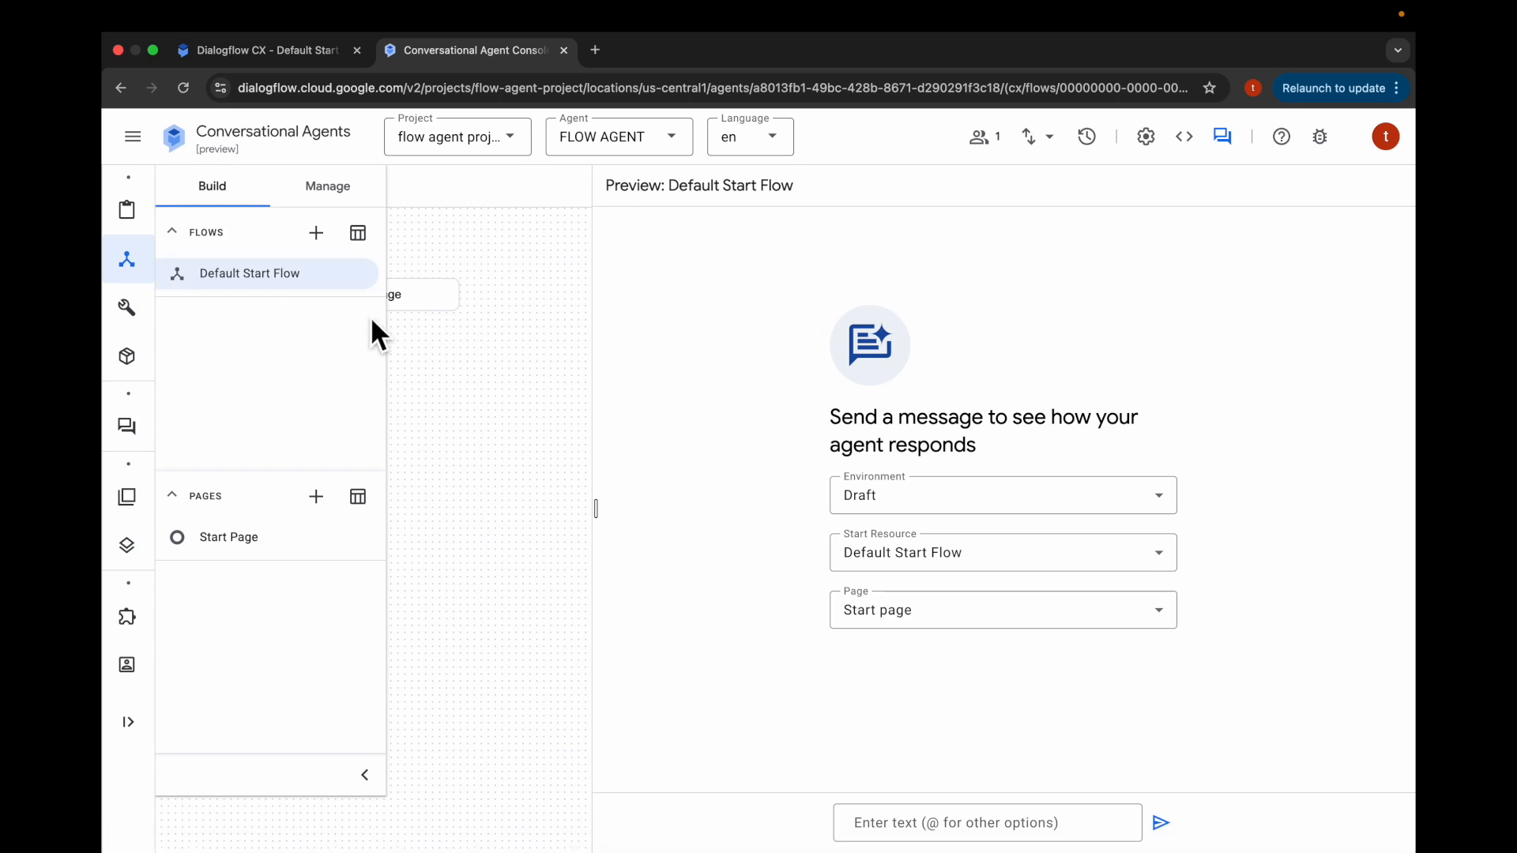
pyautogui.click(1224, 144)
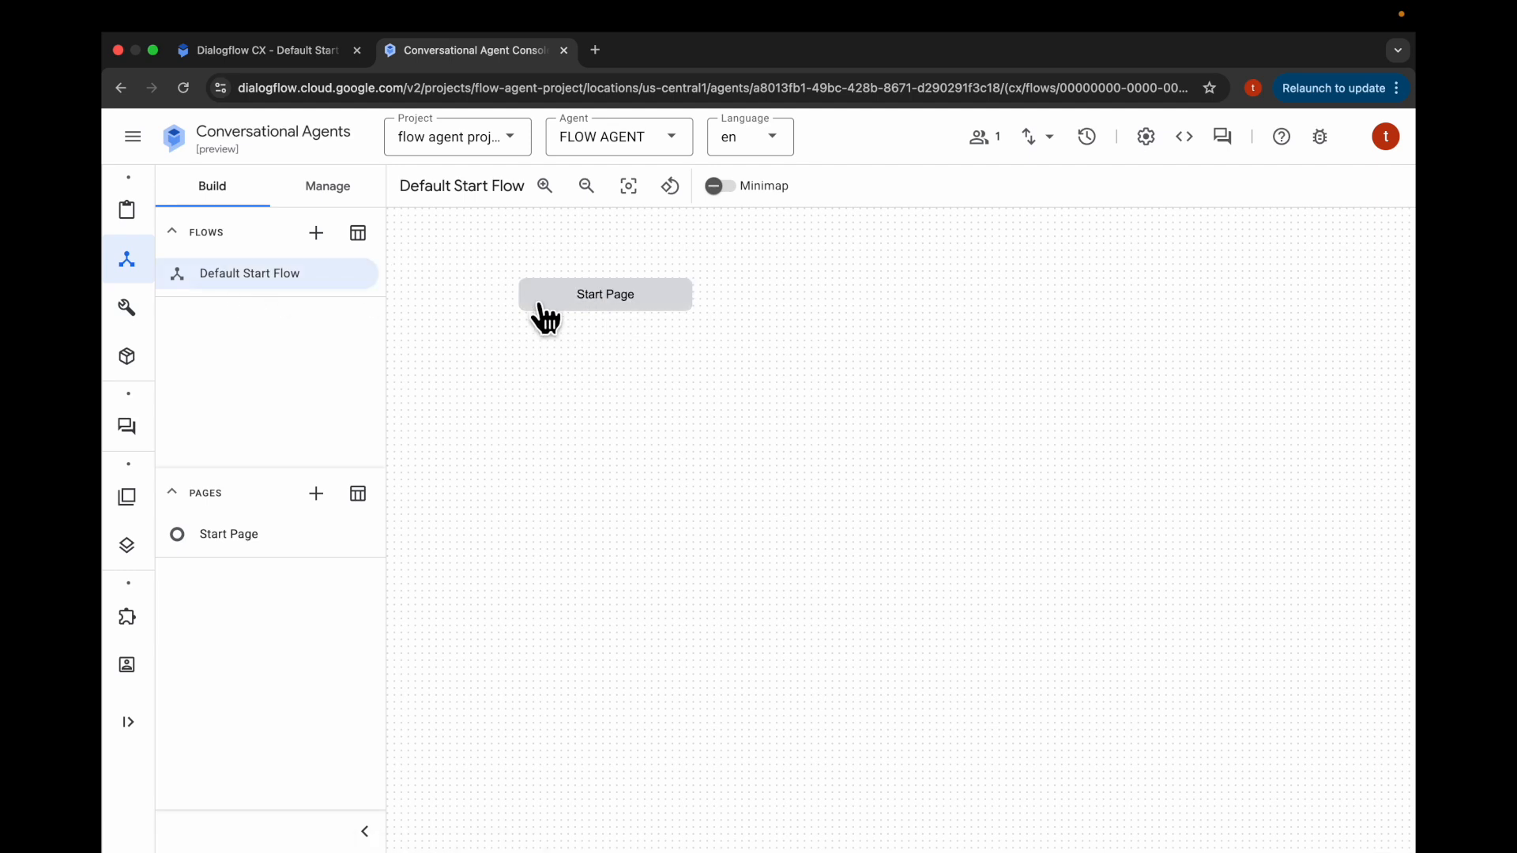
# Check the agent's list of intents, then return to the flow and expand the Start Page to view its routes and event handlers.
pyautogui.click(326, 187)
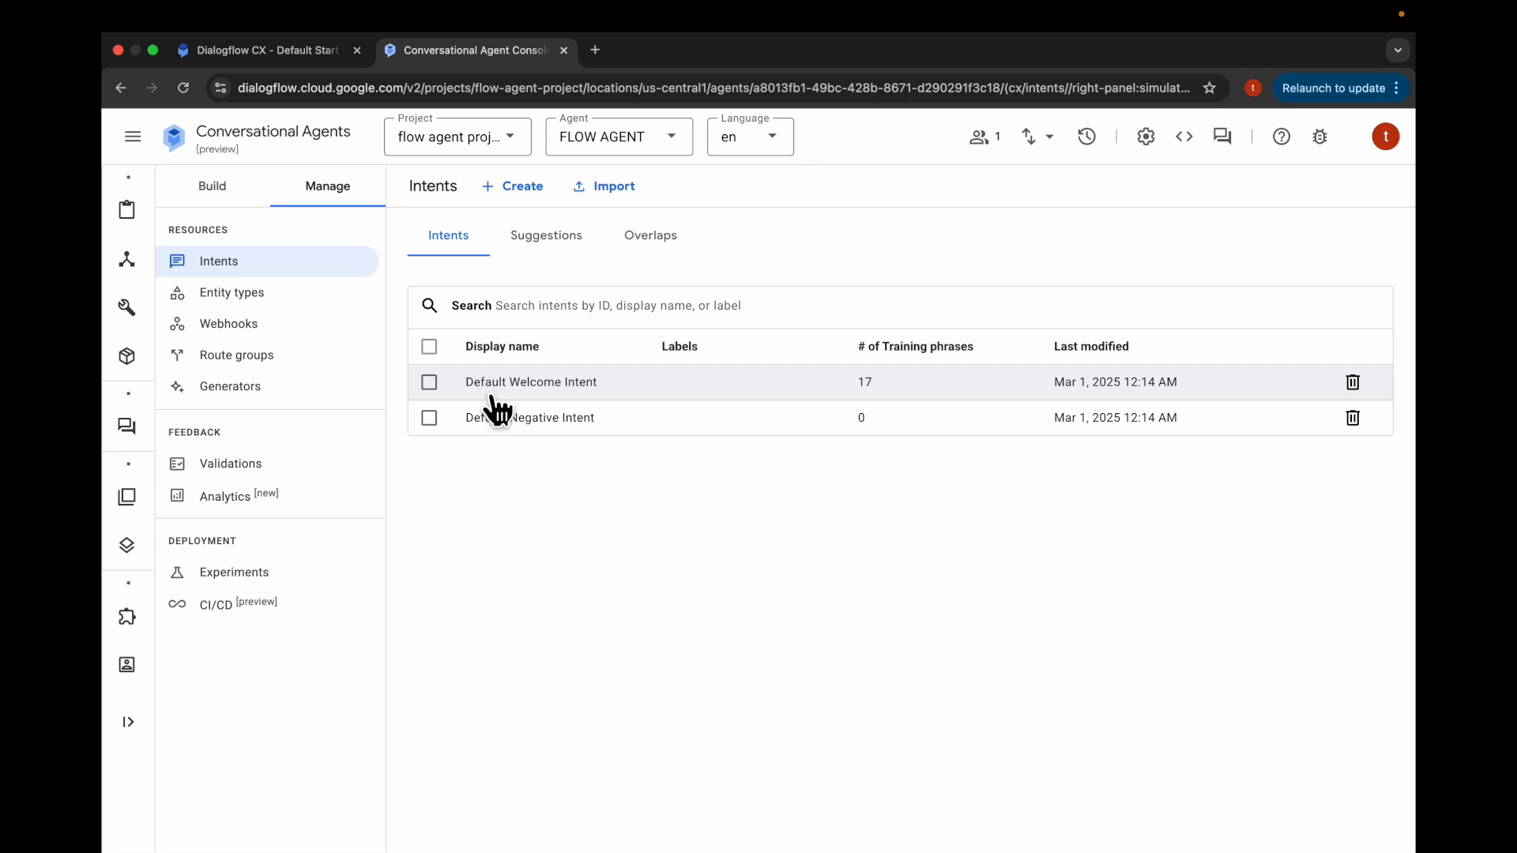
pyautogui.click(229, 201)
pyautogui.click(547, 312)
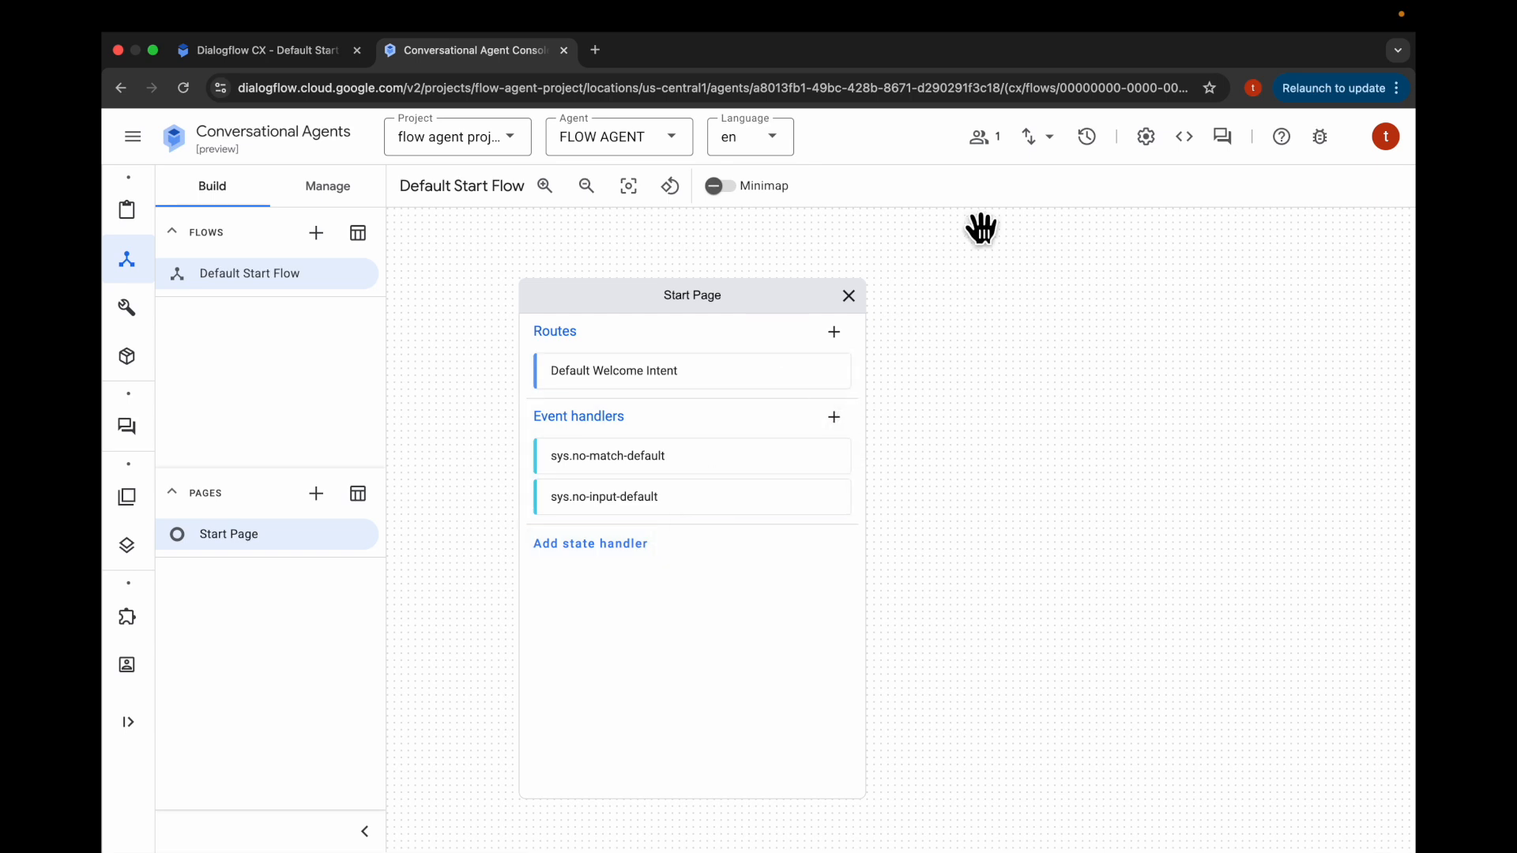
# Test the Default Start Flow in the preview simulator by sending "Hi", then close the simulator.
pyautogui.click(1224, 139)
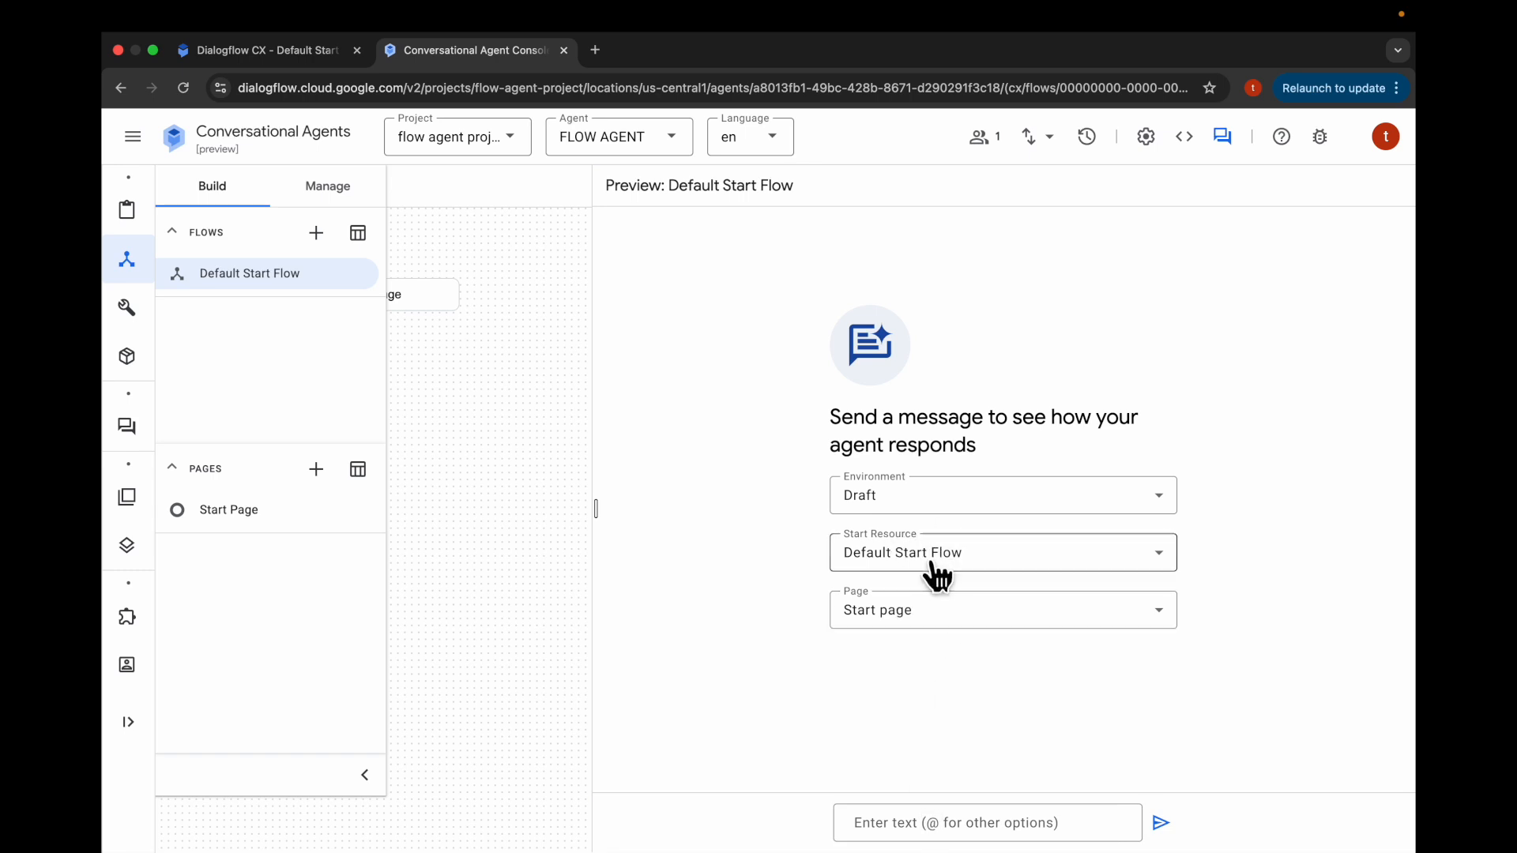
pyautogui.click(893, 822)
pyautogui.write('Hi')
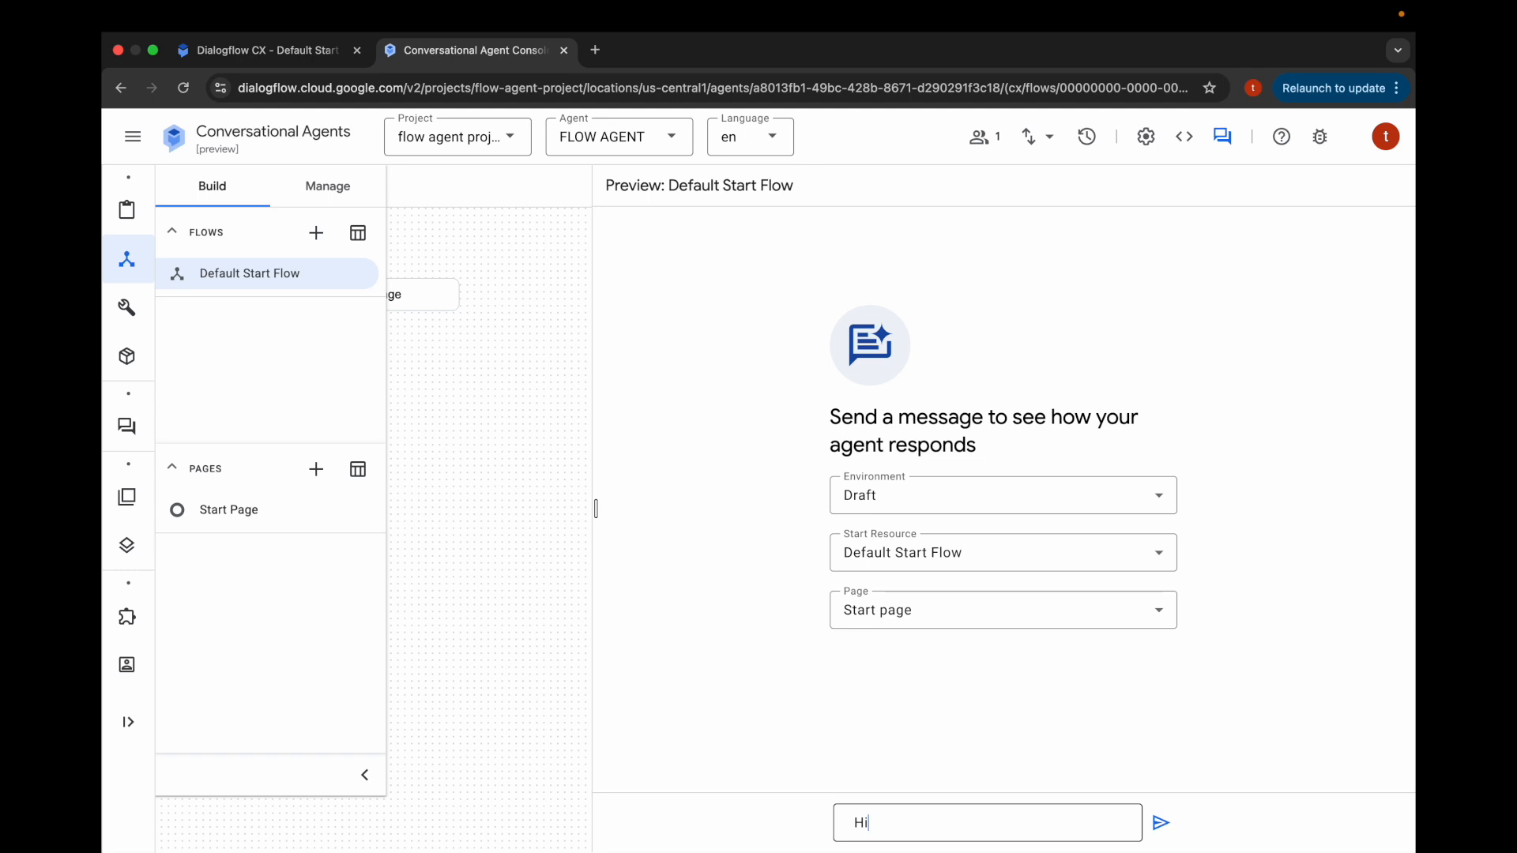
pyautogui.press('Return')
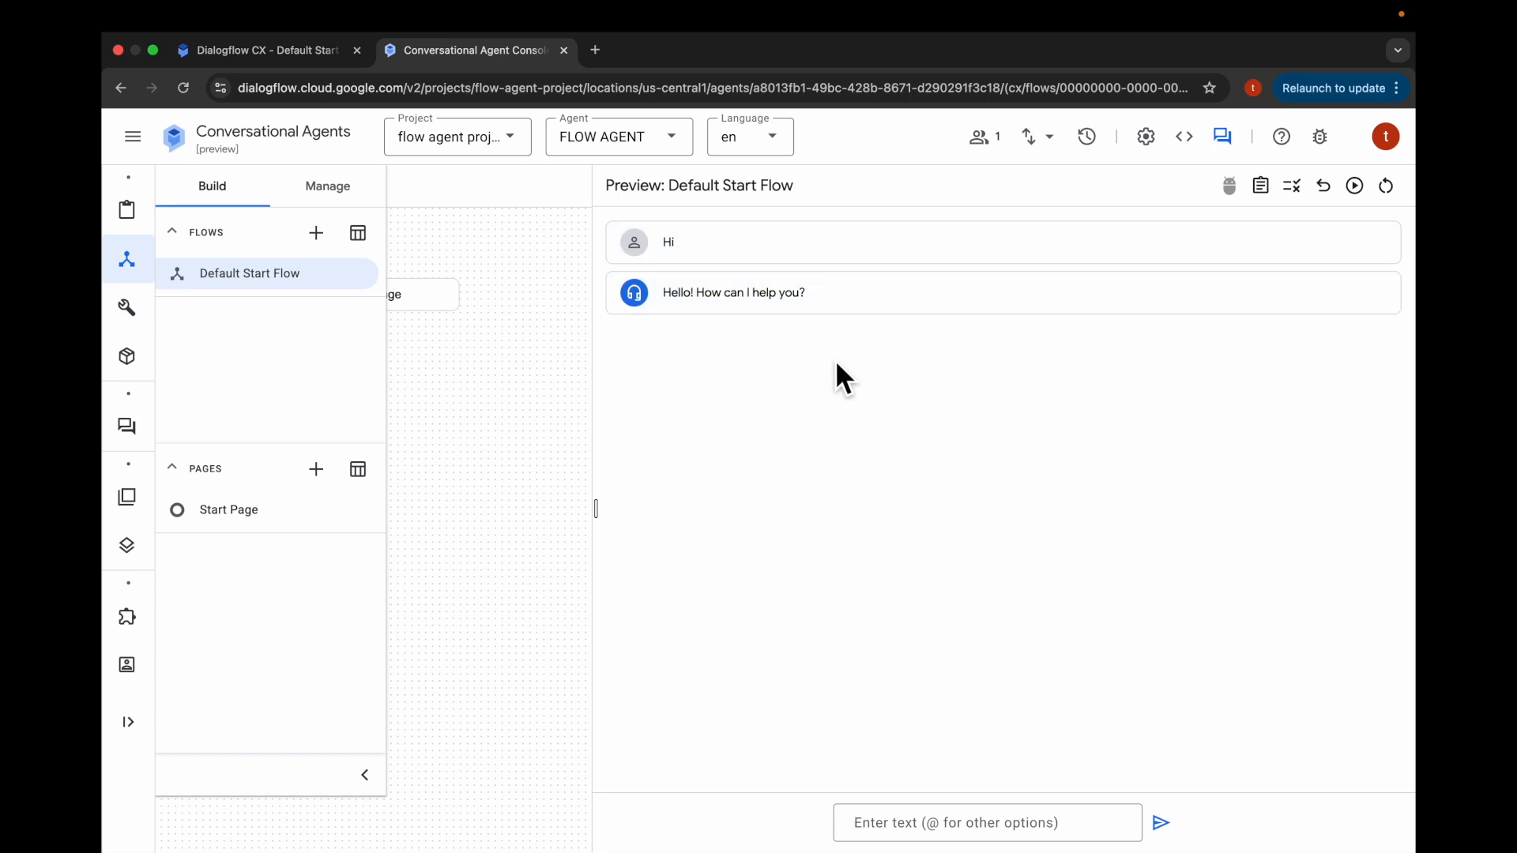
pyautogui.click(1225, 139)
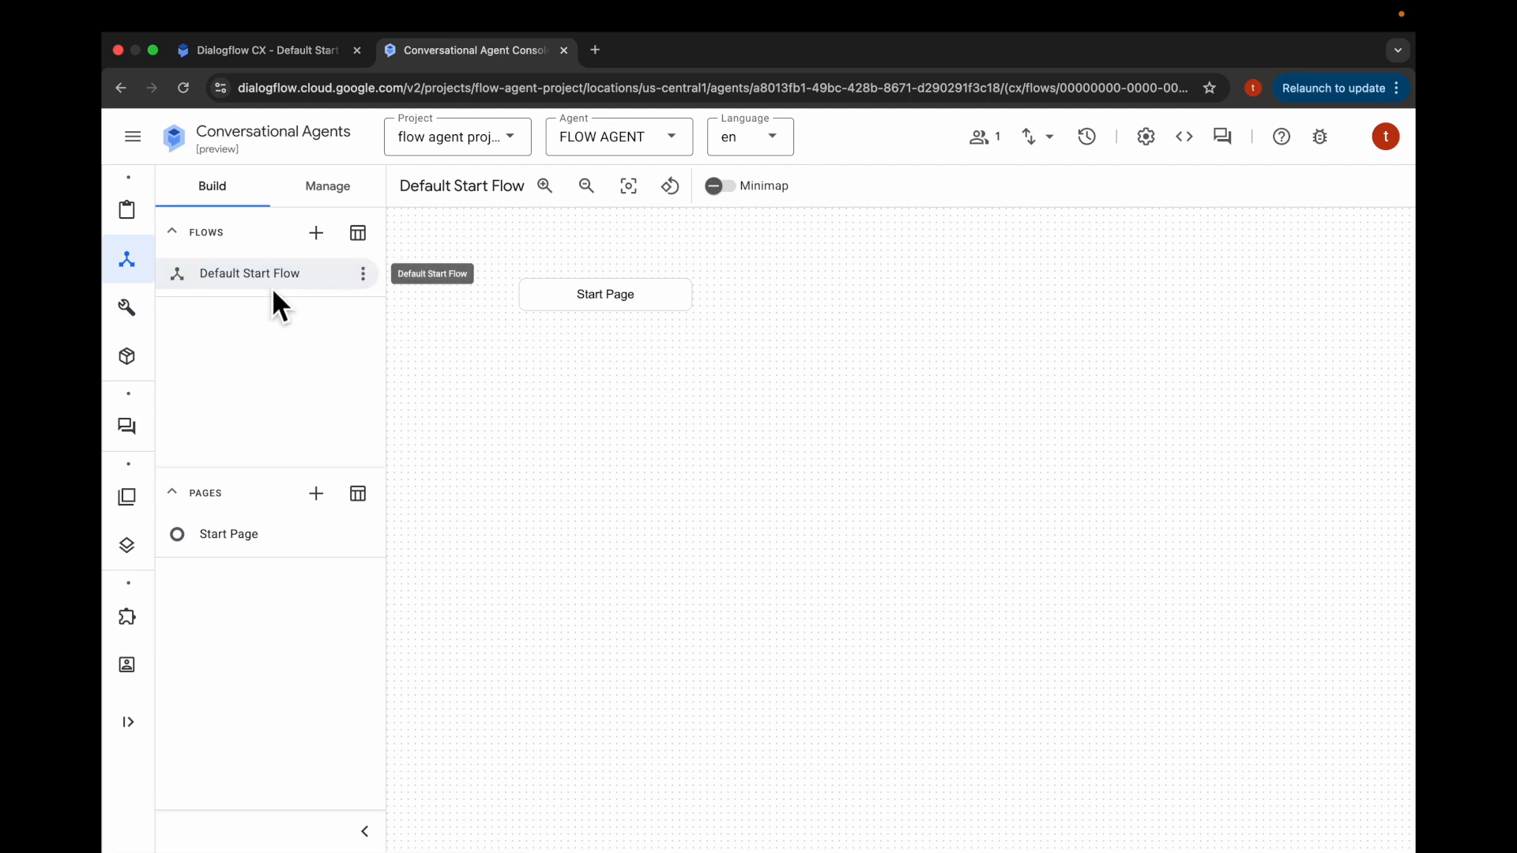
# In the Start Page's Default Welcome Intent route, replace the first agent response with "Hello, this is a shirt ordering virtual agent. How can I help you?".
pyautogui.click(583, 315)
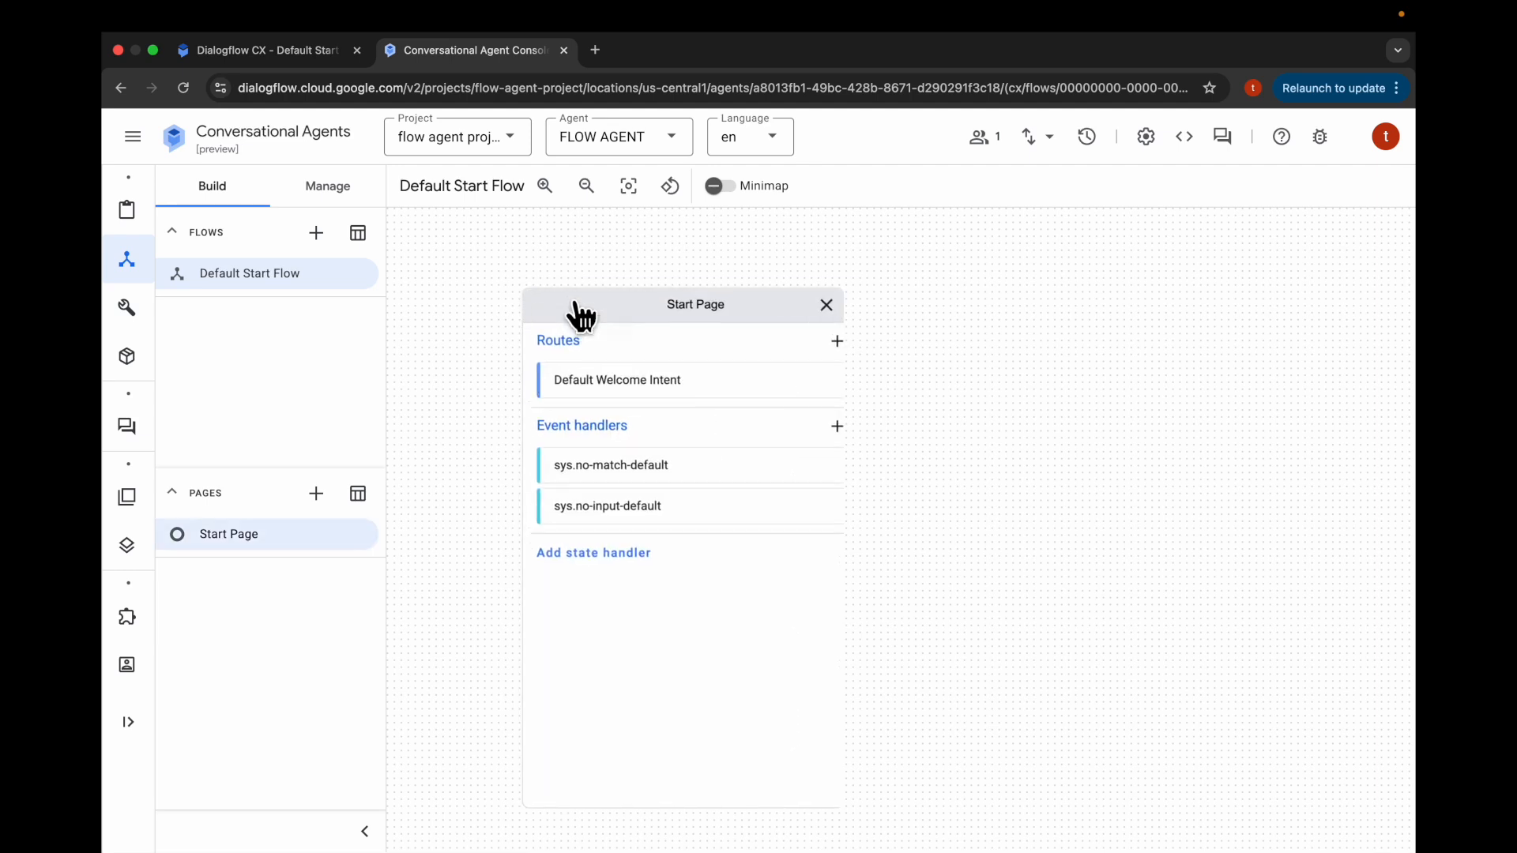
pyautogui.click(627, 359)
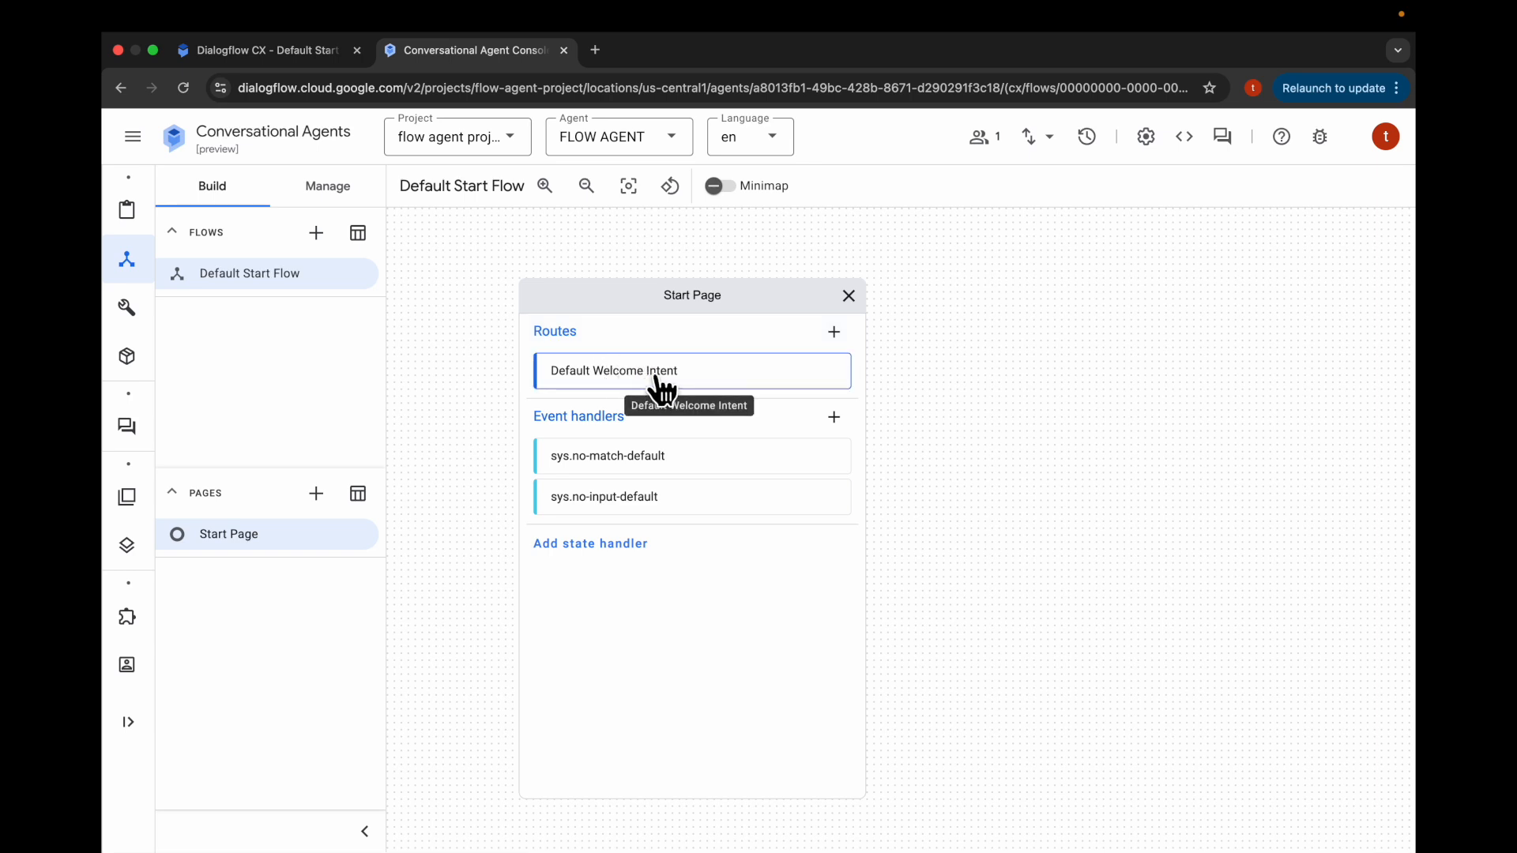
pyautogui.tripleClick(649, 379)
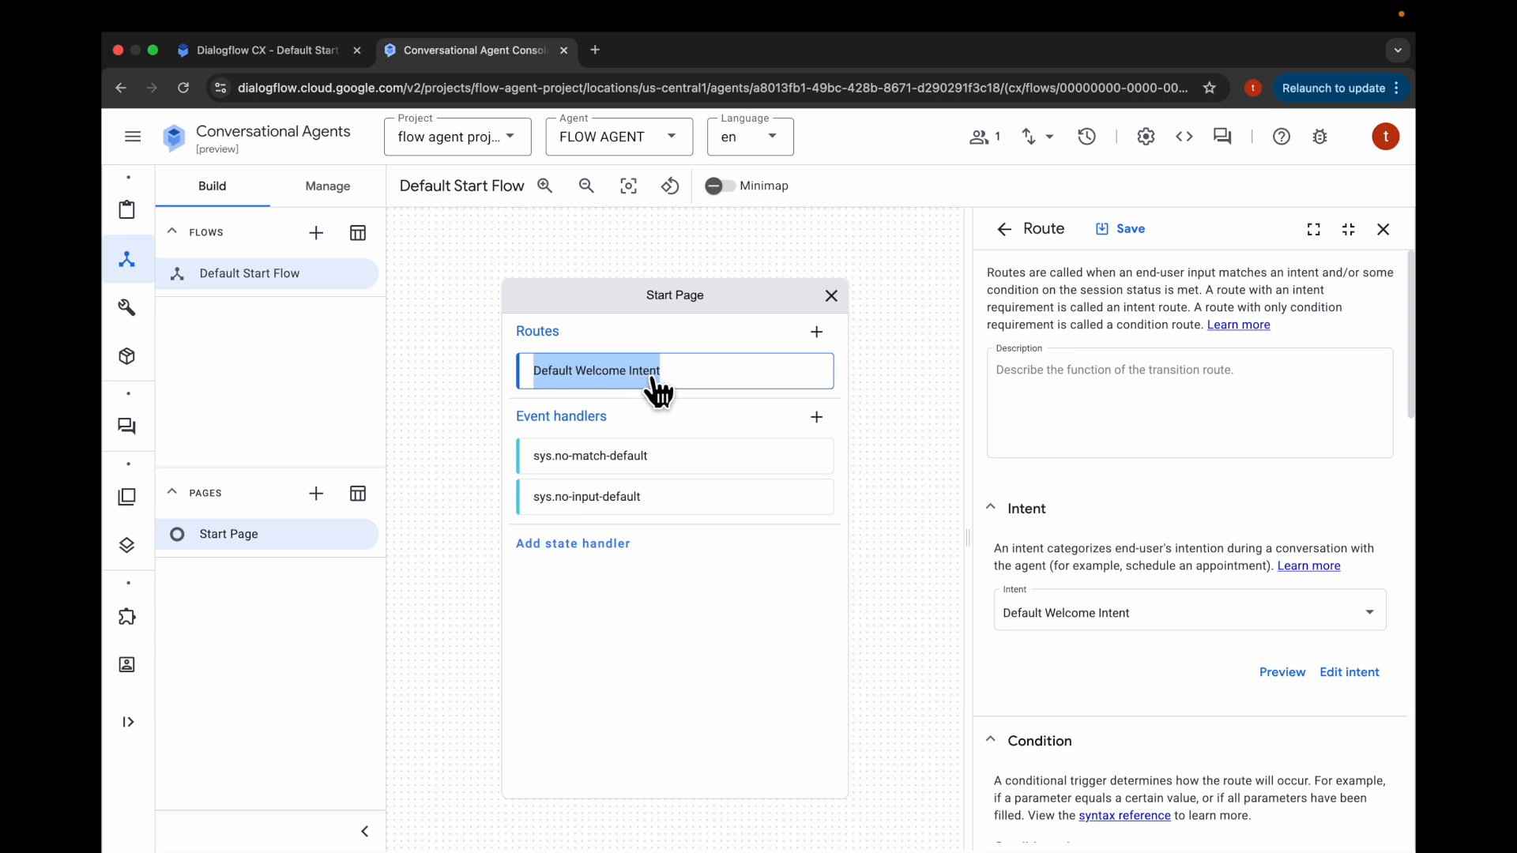
pyautogui.scroll(-7, 1098, 454)
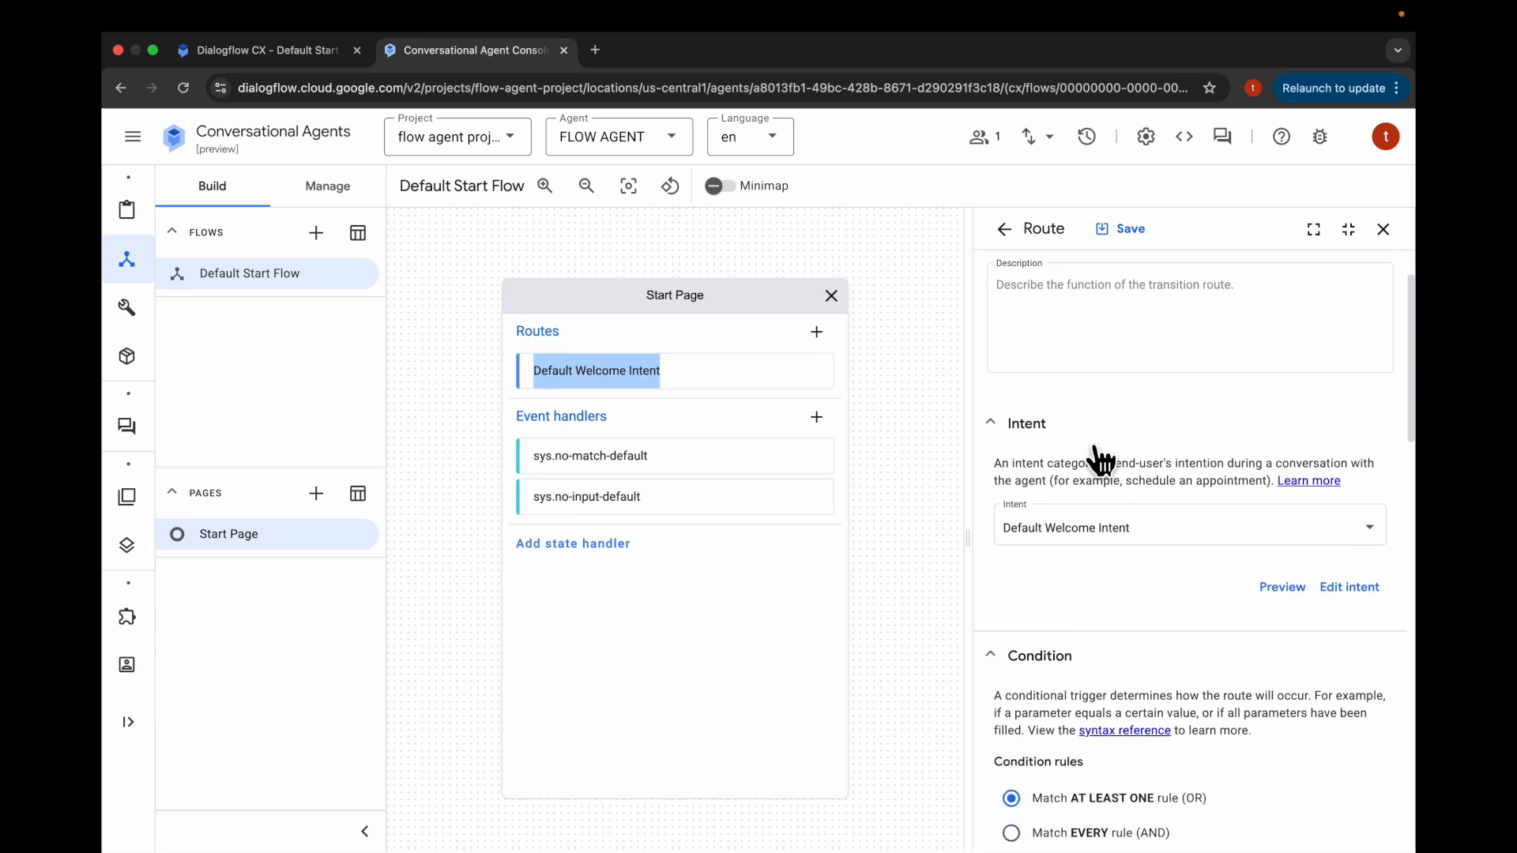
pyautogui.scroll(-5, 1093, 444)
pyautogui.scroll(2, 1093, 444)
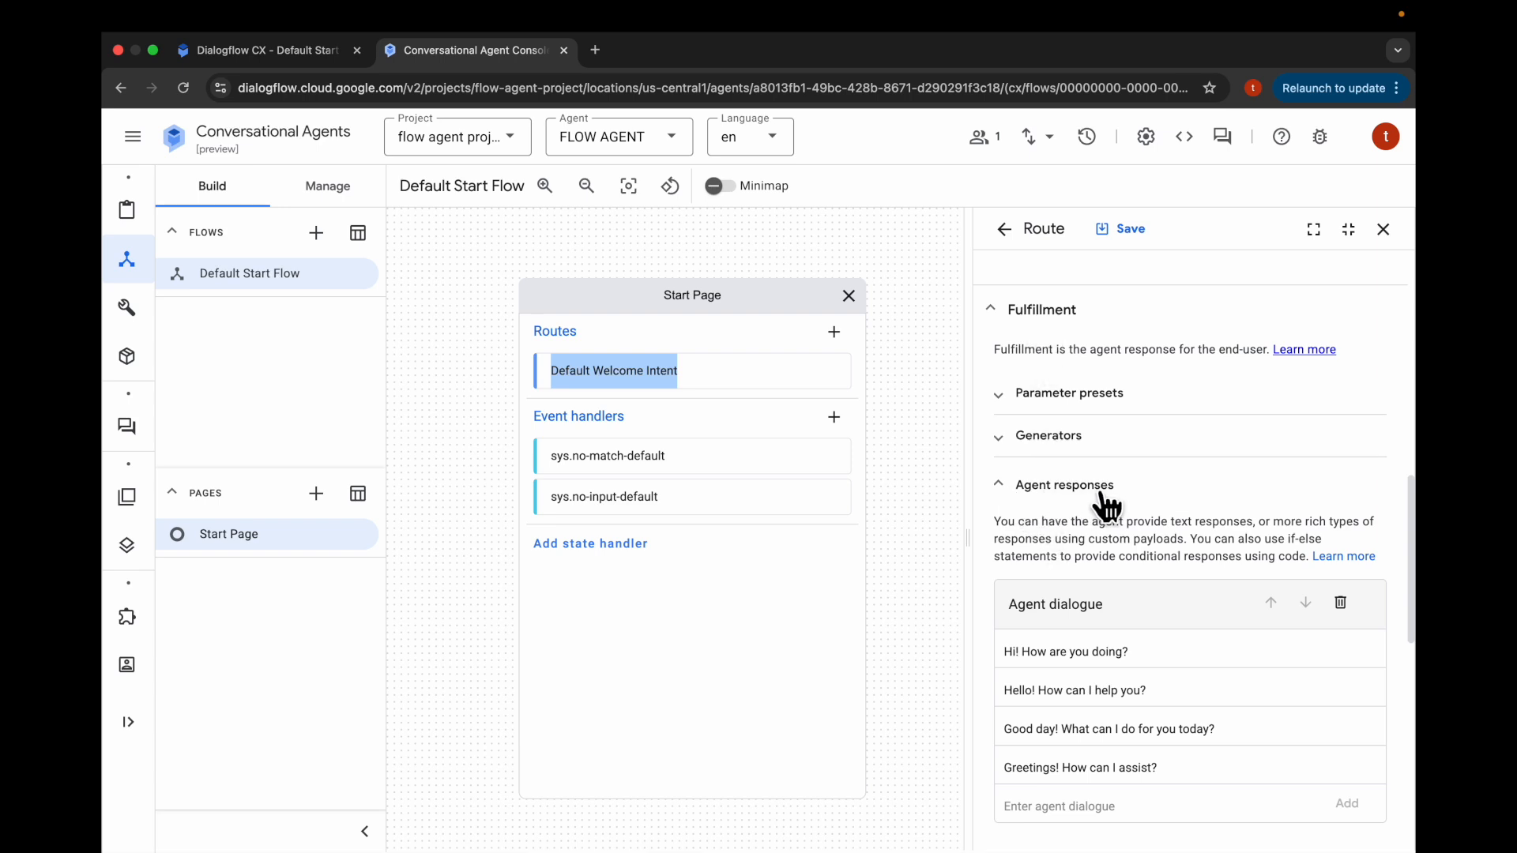
pyautogui.scroll(-1, 1099, 502)
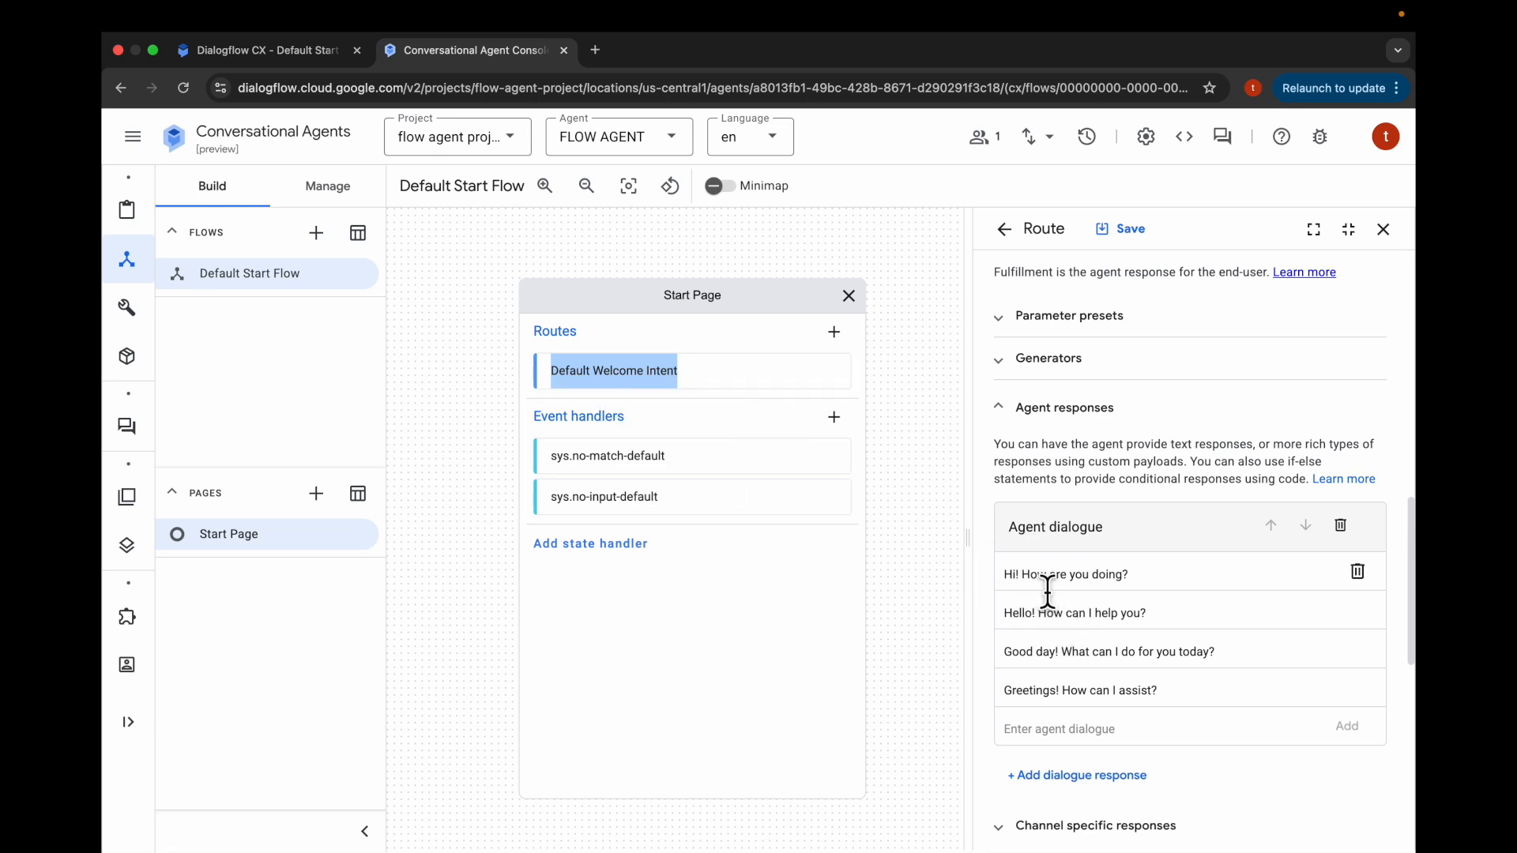
pyautogui.scroll(-1, 1045, 589)
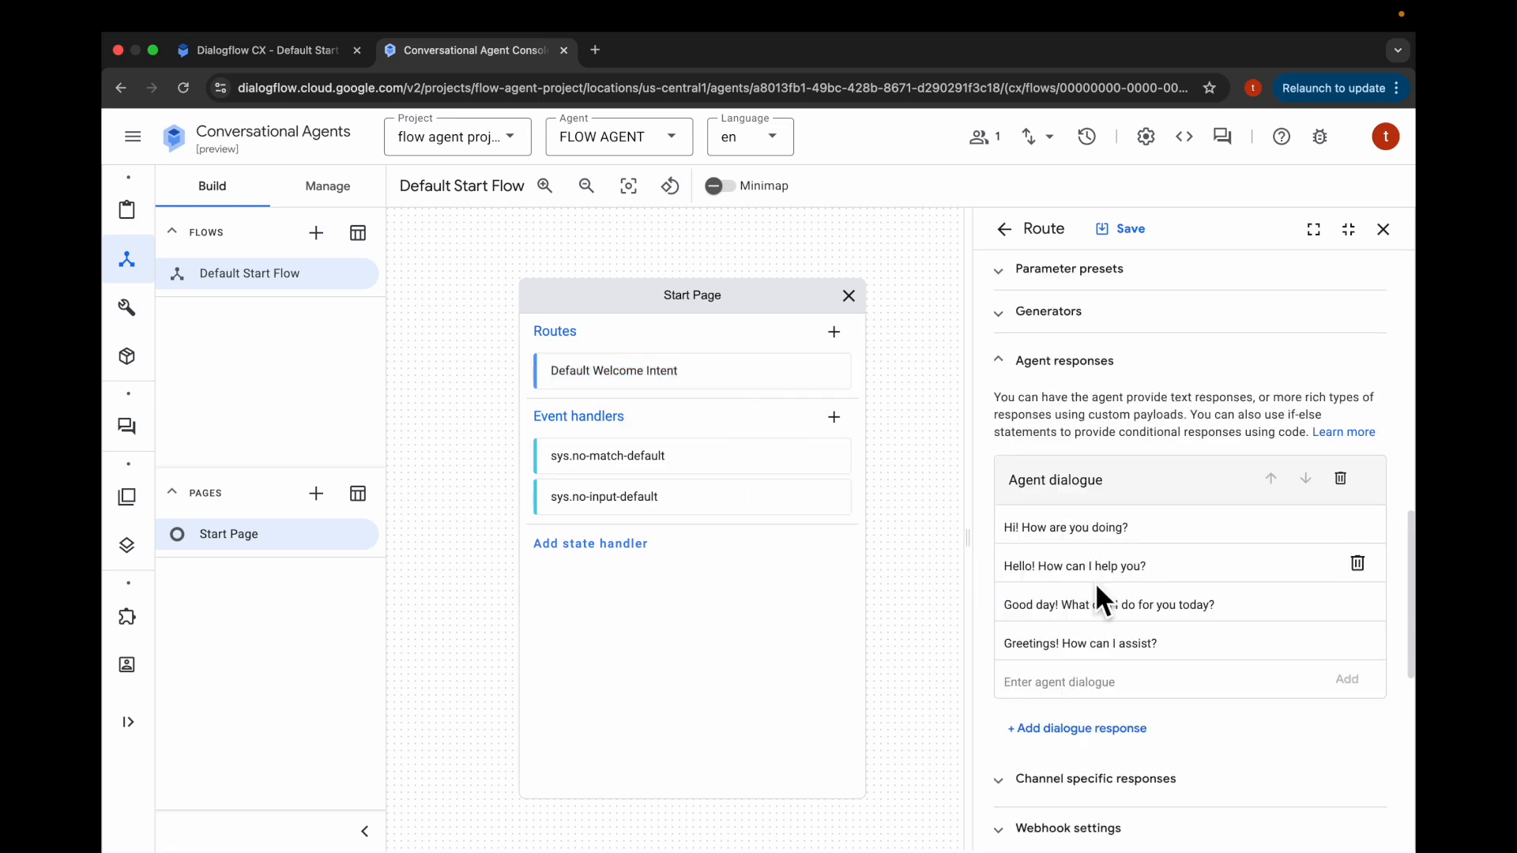
pyautogui.tripleClick(1051, 532)
pyautogui.write('Hello, this is a shirt ordering virtual agent. How can I help you?')
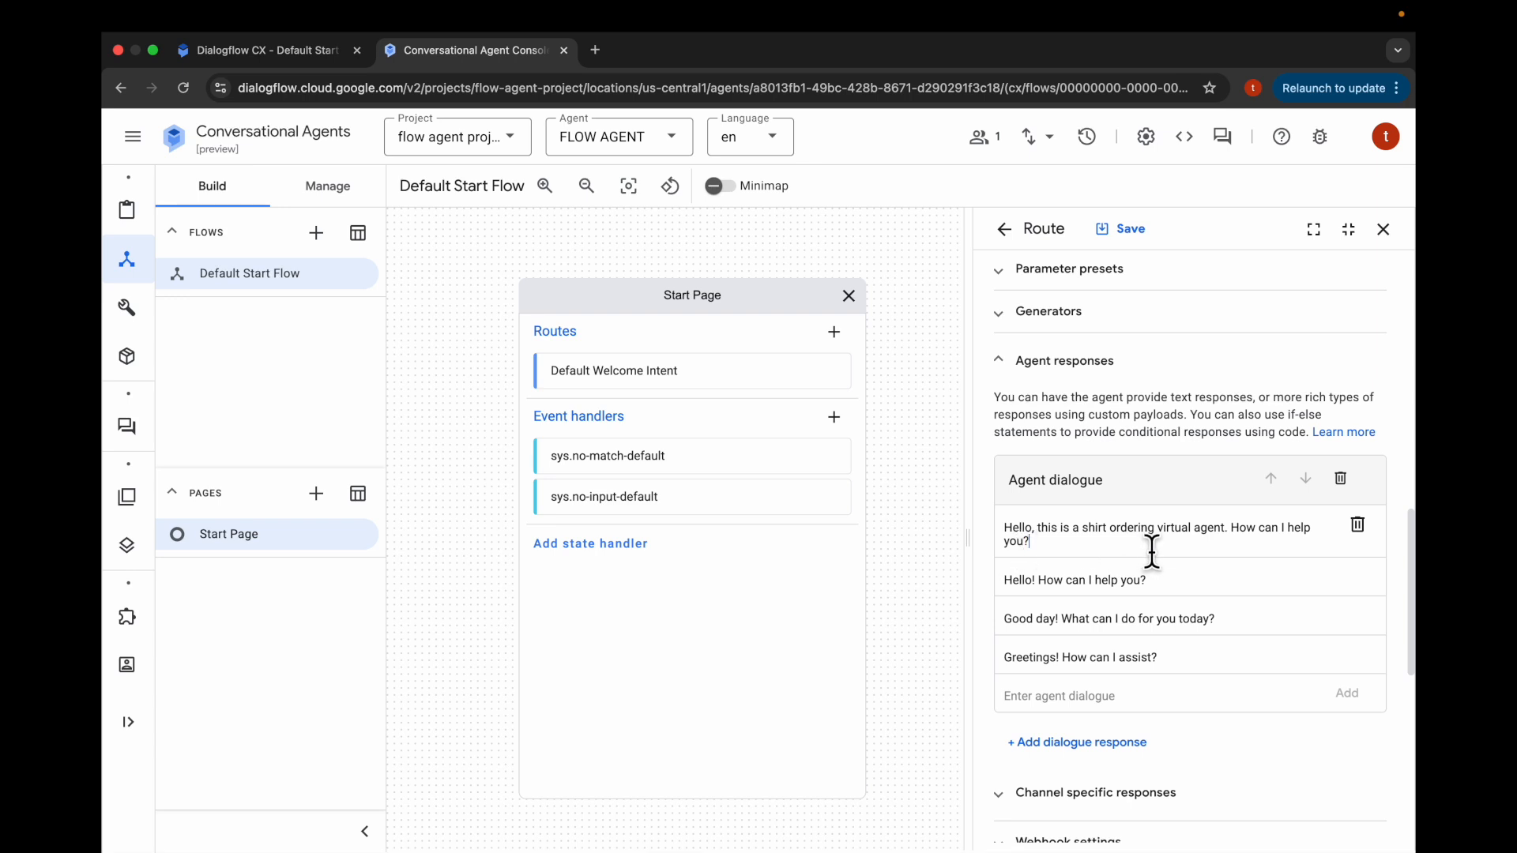
# Delete the three remaining default responses from the route's agent dialogue and save the route.
pyautogui.click(1358, 580)
pyautogui.click(1357, 580)
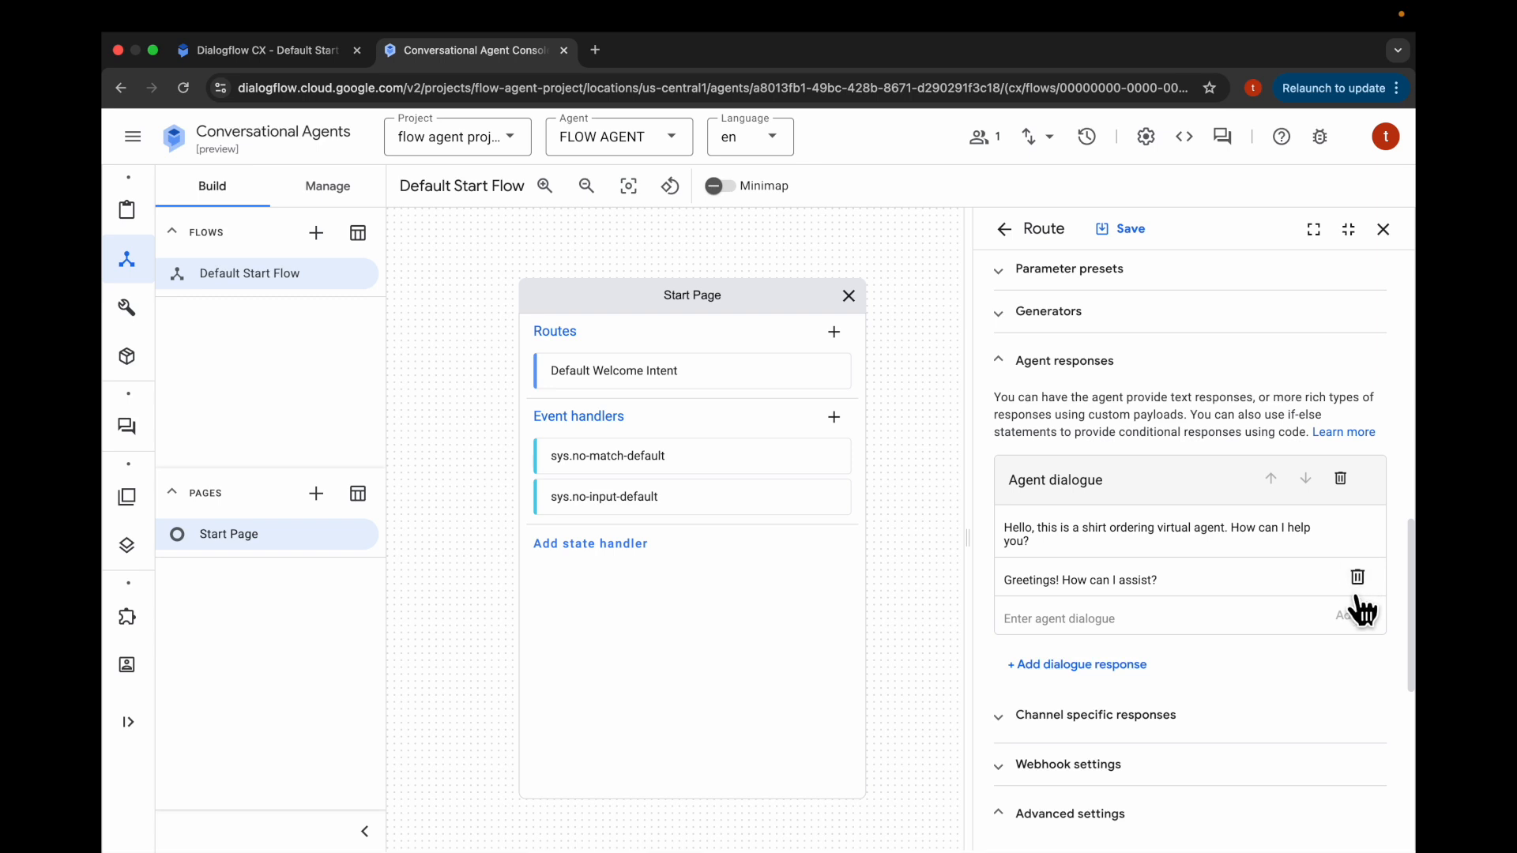
pyautogui.click(1358, 580)
pyautogui.scroll(10, 1224, 476)
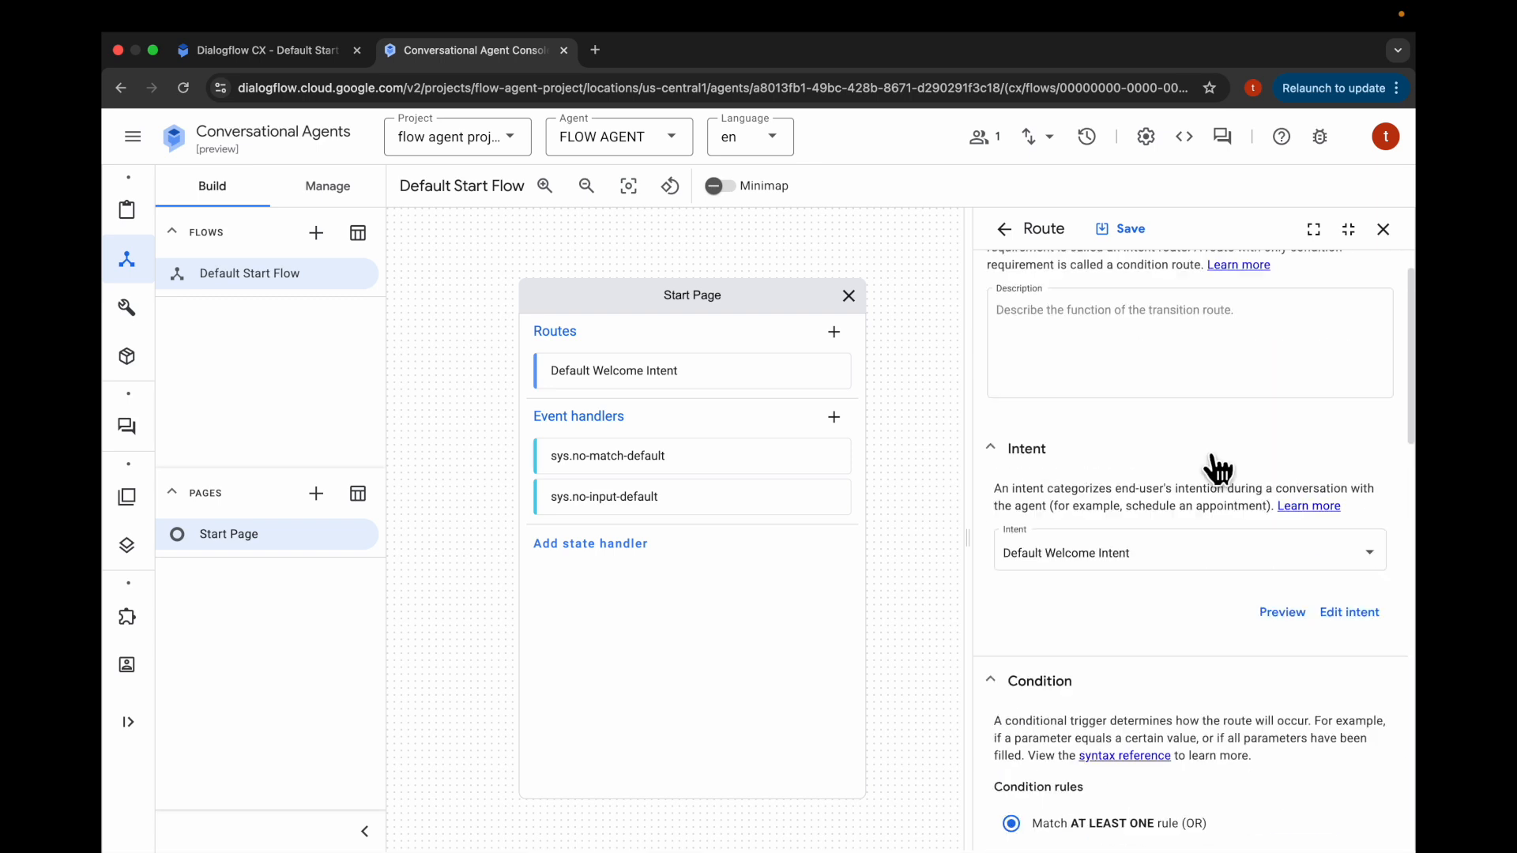
pyautogui.click(1123, 230)
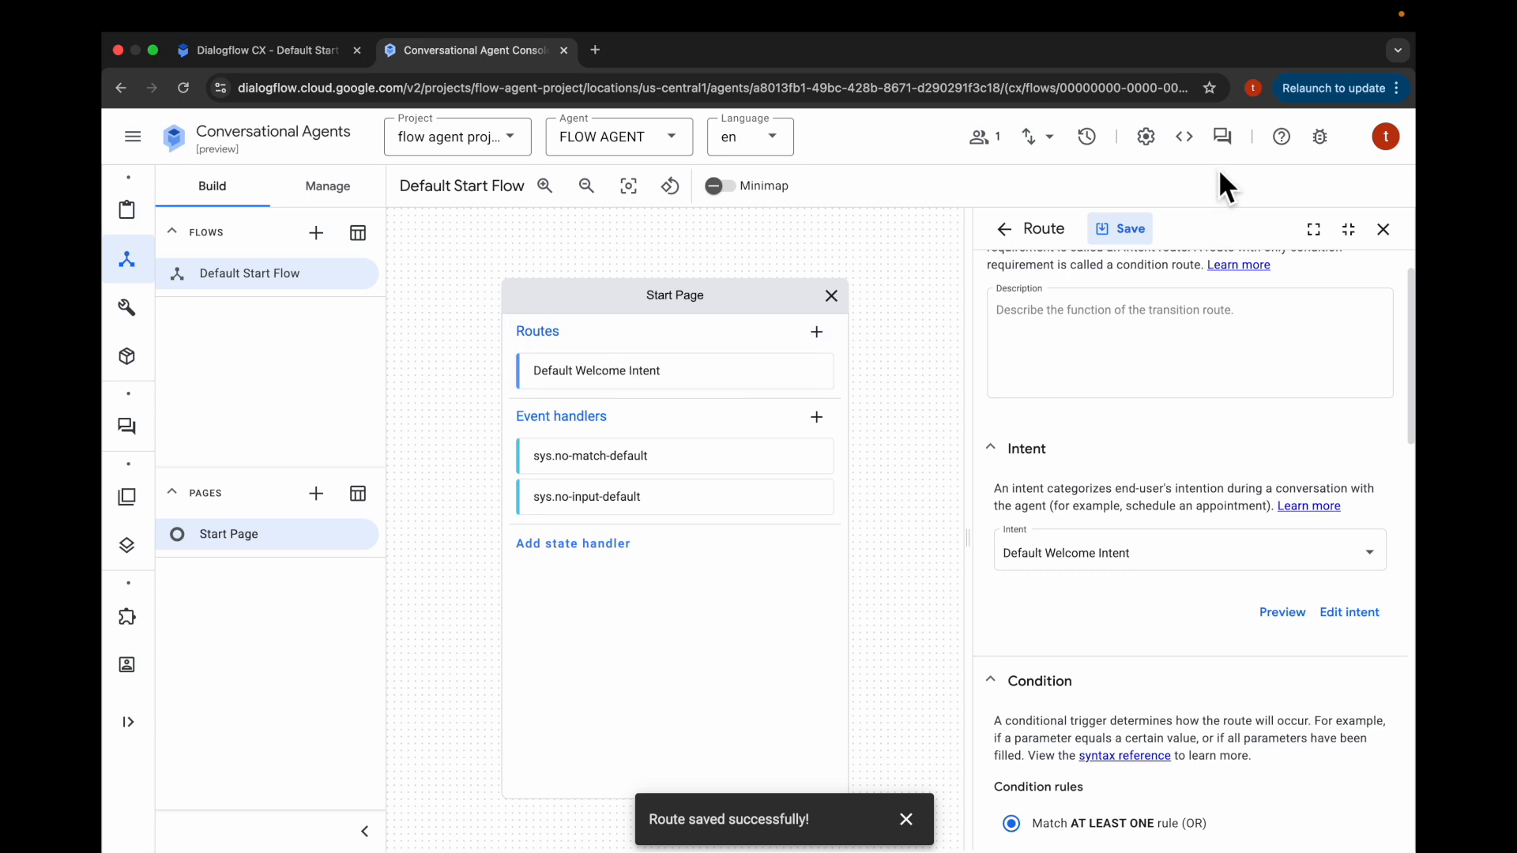
# Rerun the "Hi" conversation in the preview simulator to test the new greeting, then close the simulator and the route.
pyautogui.click(1223, 136)
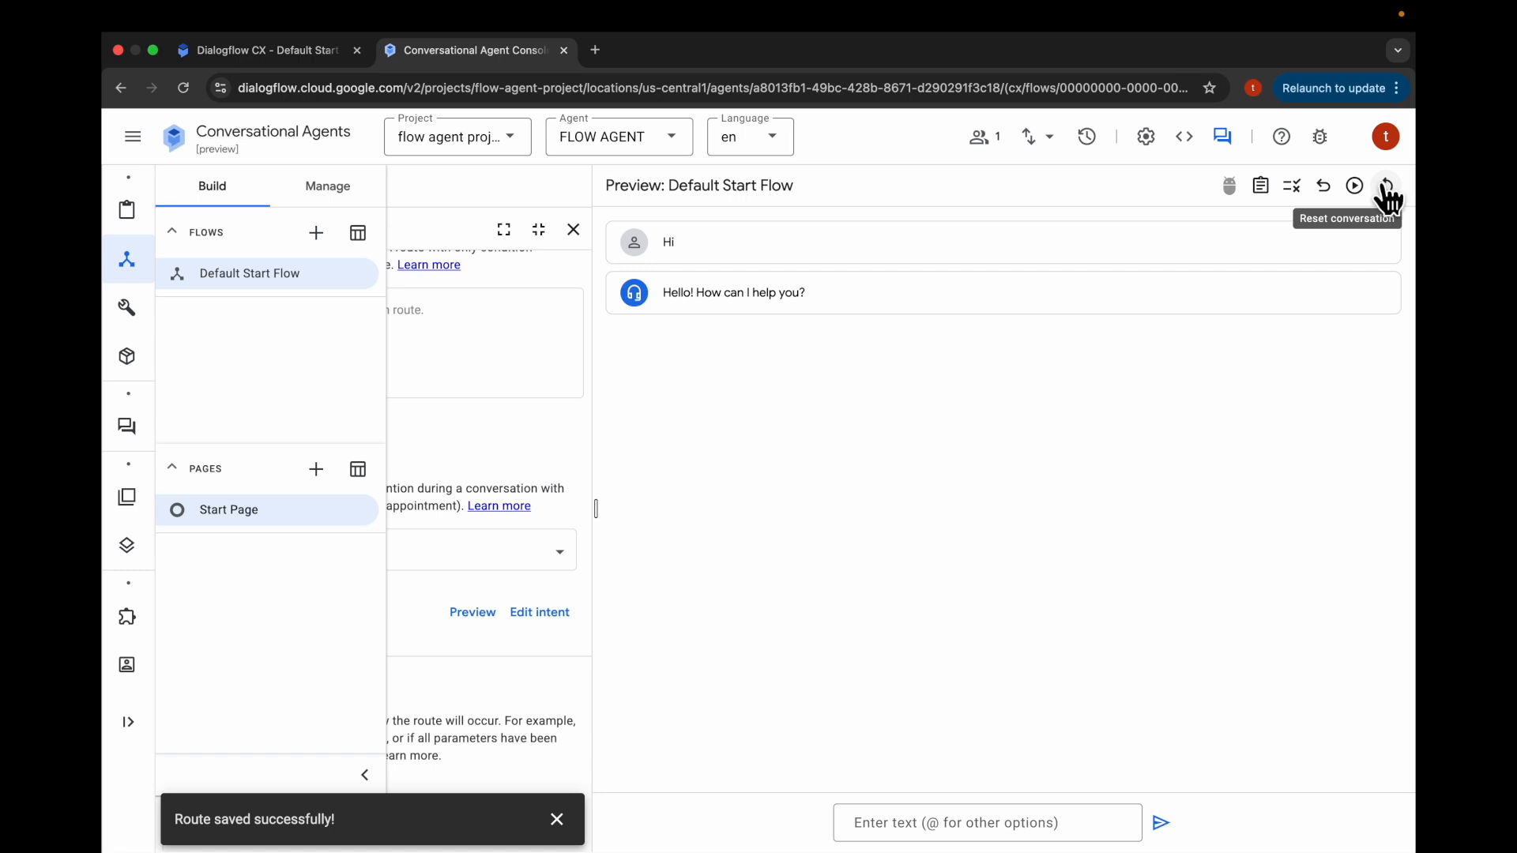
pyautogui.click(1355, 187)
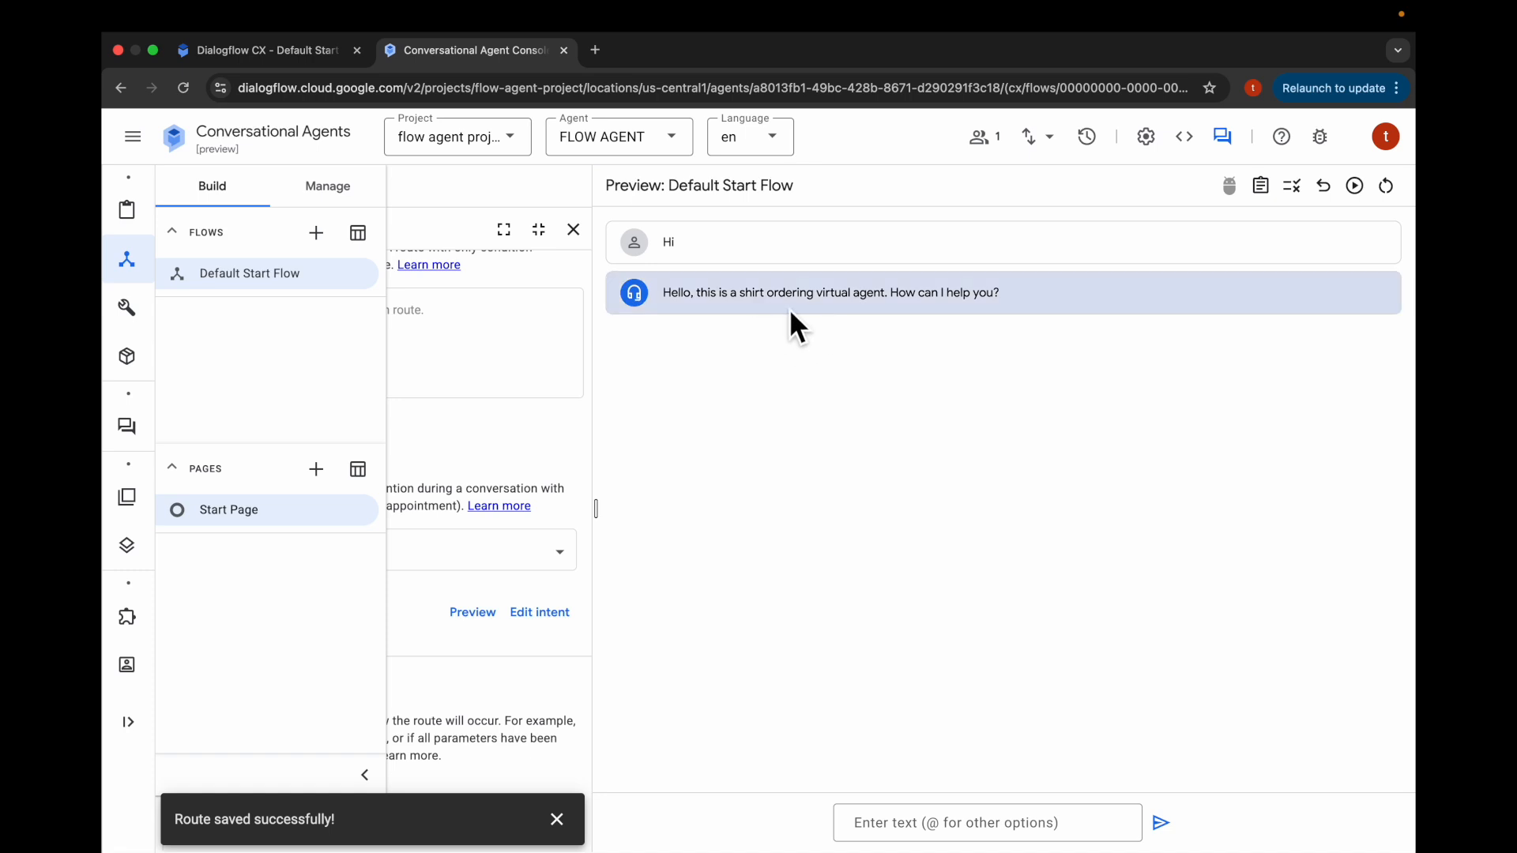
pyautogui.click(1224, 139)
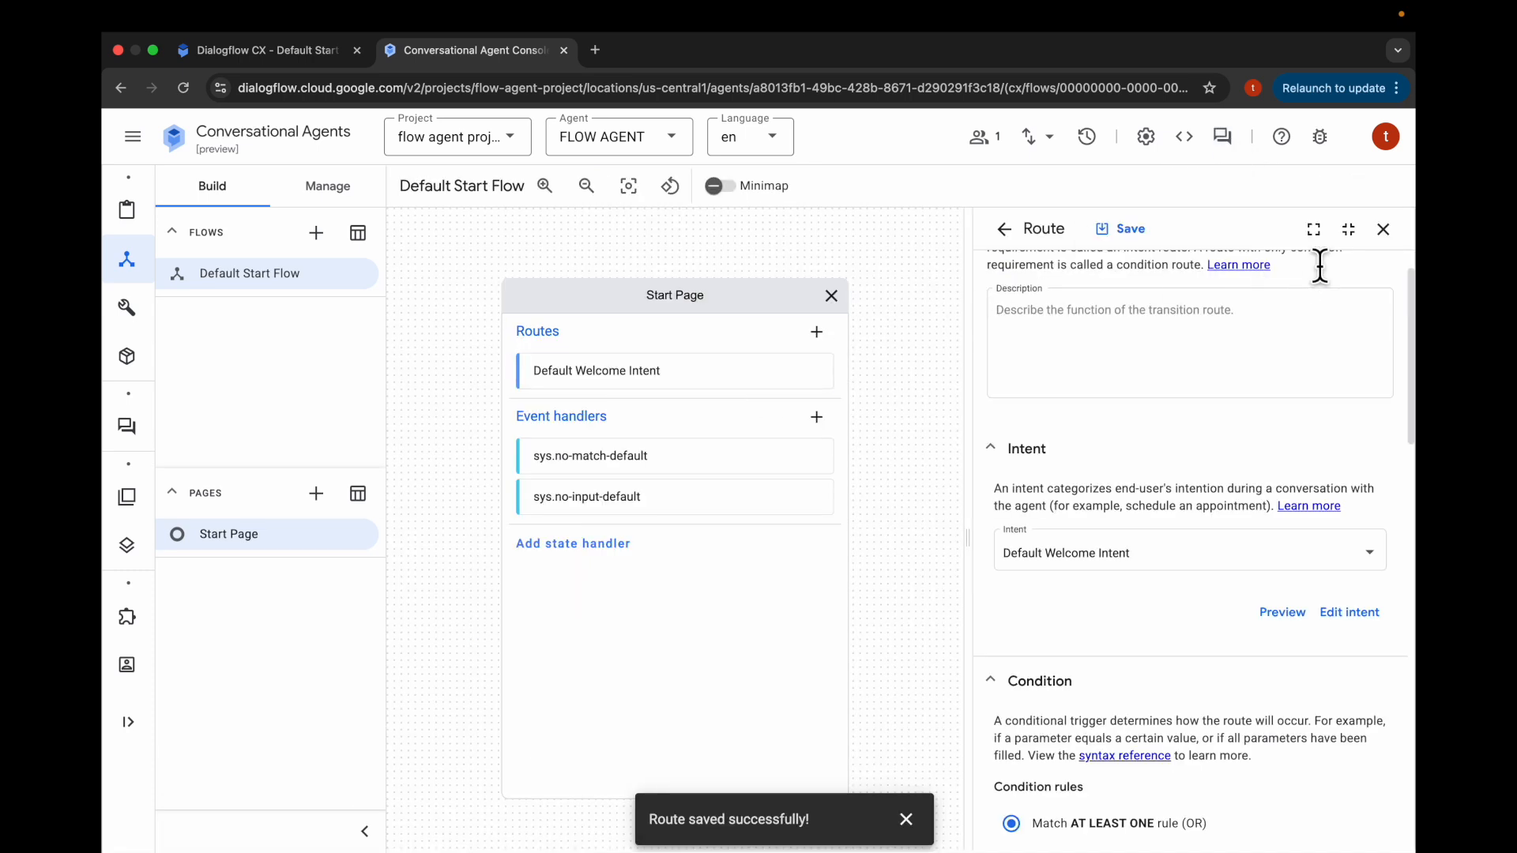
pyautogui.click(1383, 230)
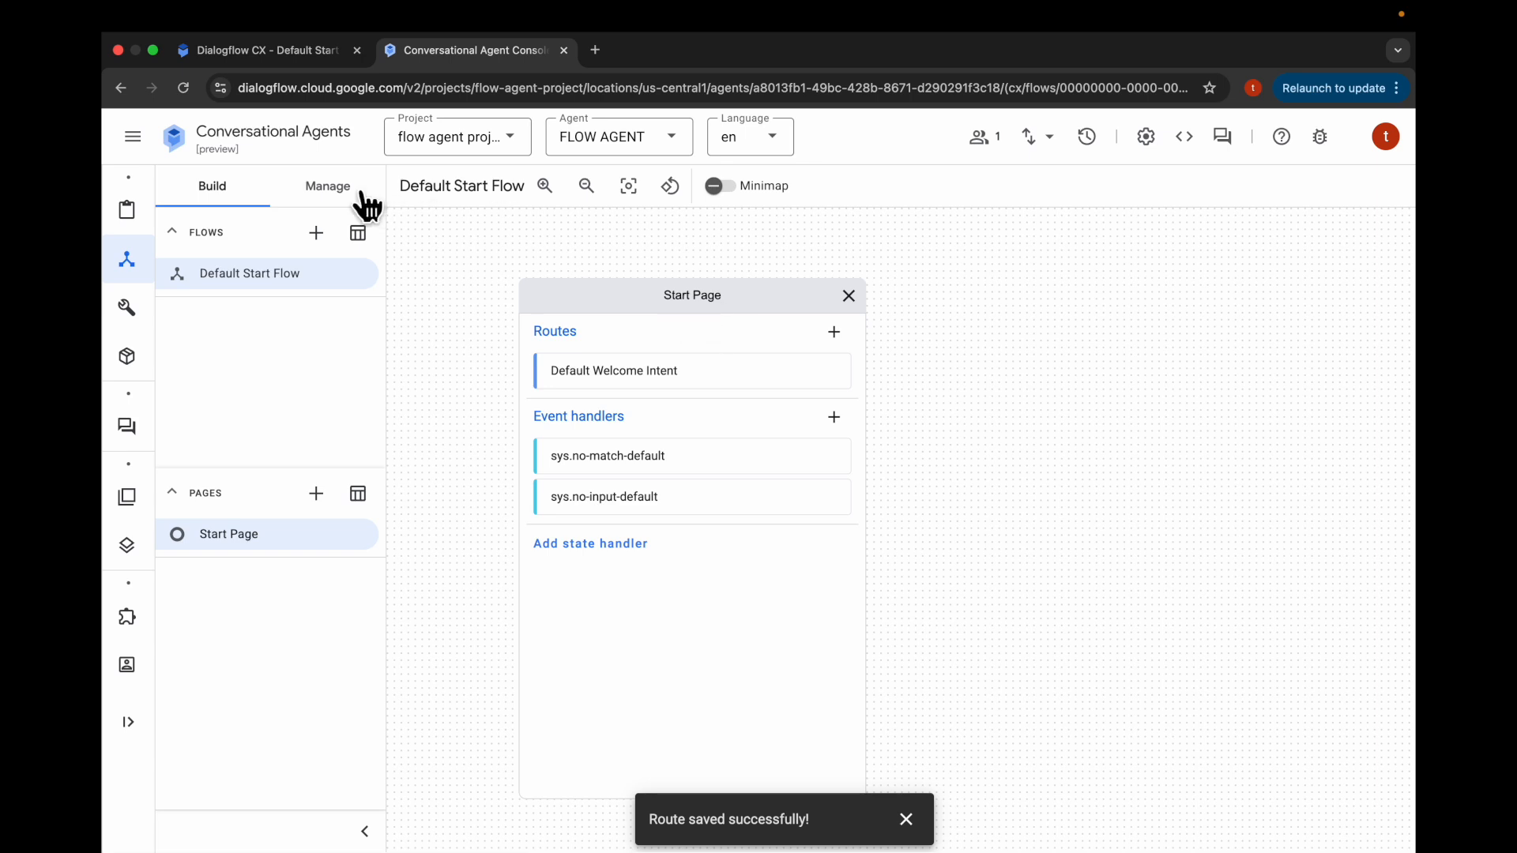
# Start a new intent with the display name store.location.
pyautogui.click(325, 199)
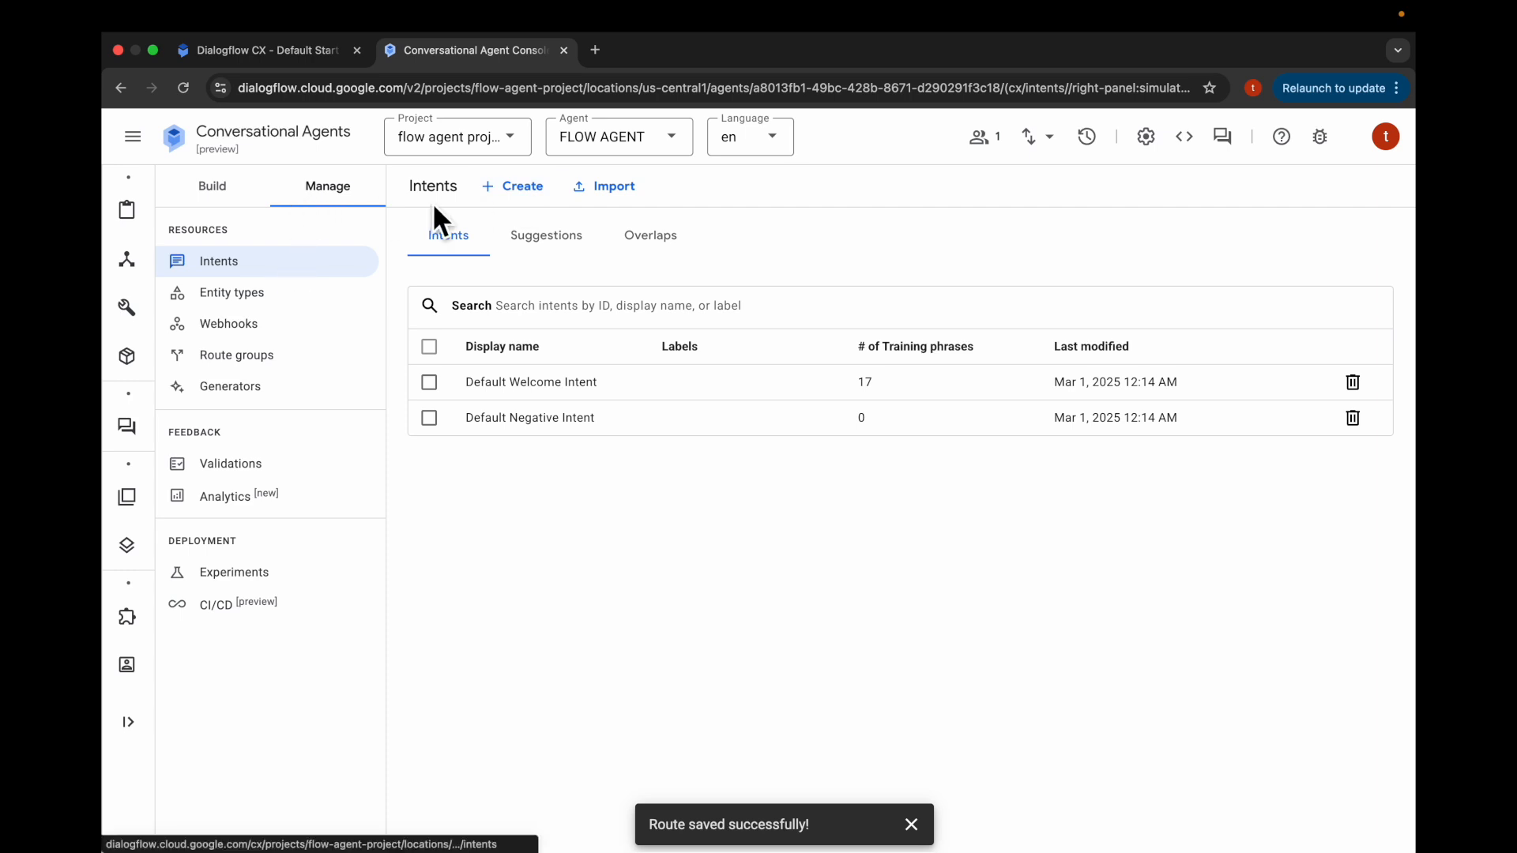
pyautogui.click(523, 190)
pyautogui.write('store.location')
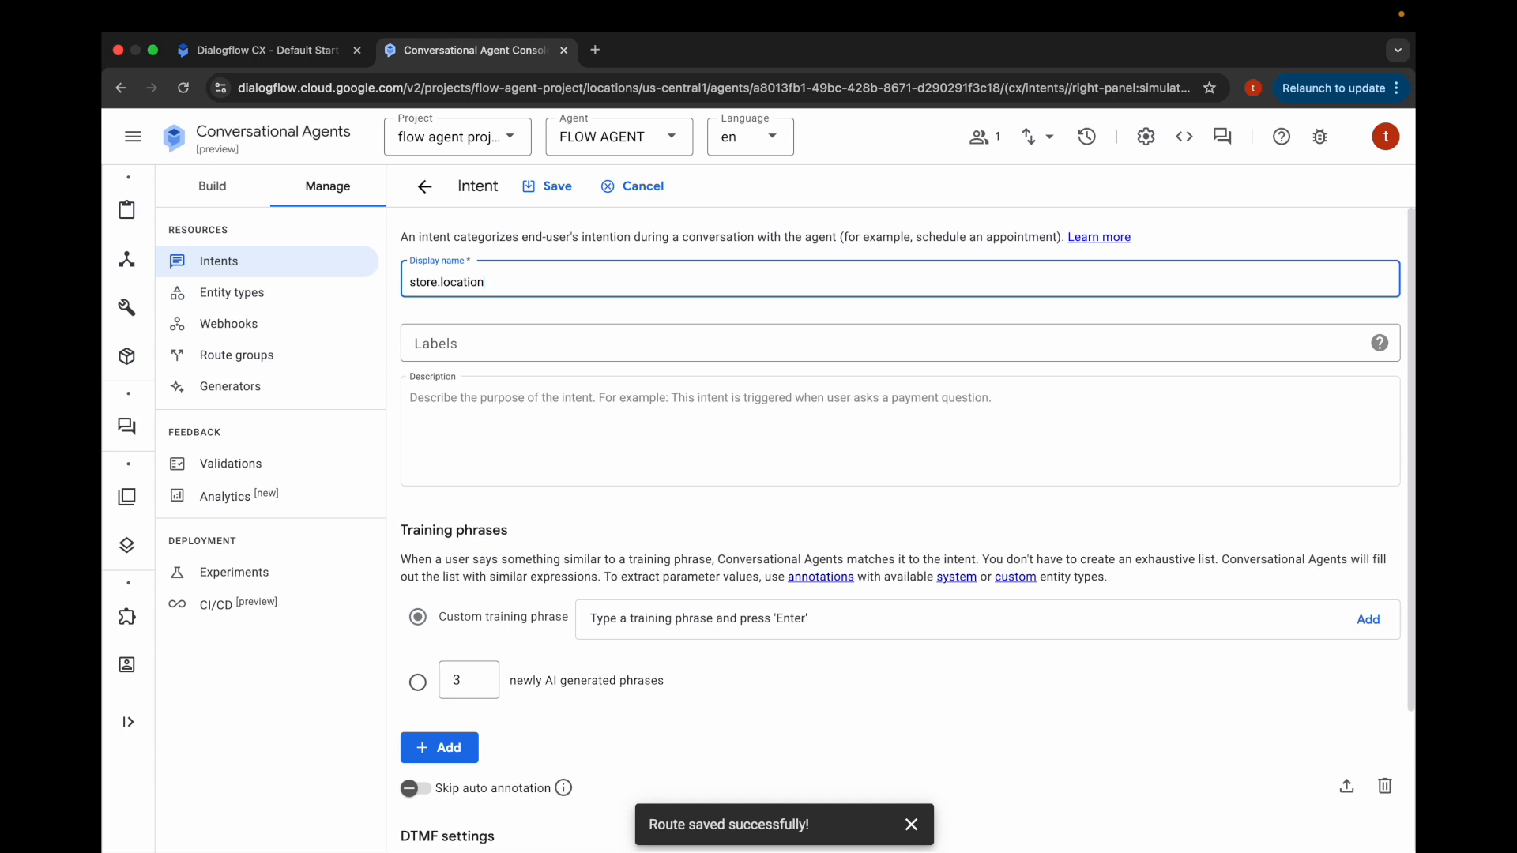
# Add custom training phrases about the shop's whereabouts, including "Where is the store?", "What is your address?", "How do I get there?" and "Directions".
pyautogui.scroll(-2, 823, 471)
pyautogui.click(823, 471)
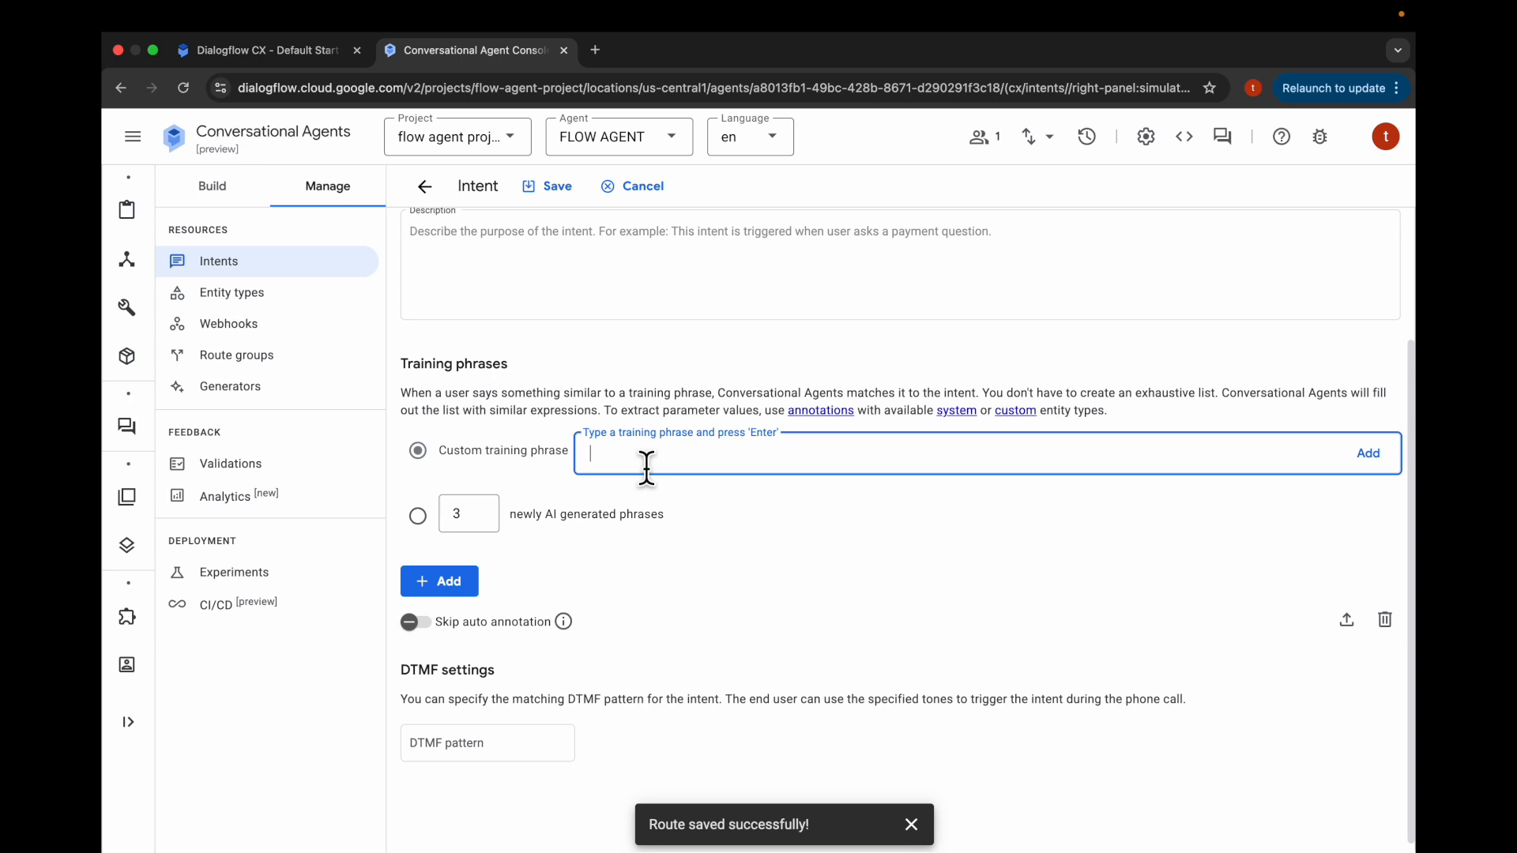
pyautogui.write('Where is the store?')
pyautogui.press('Return')
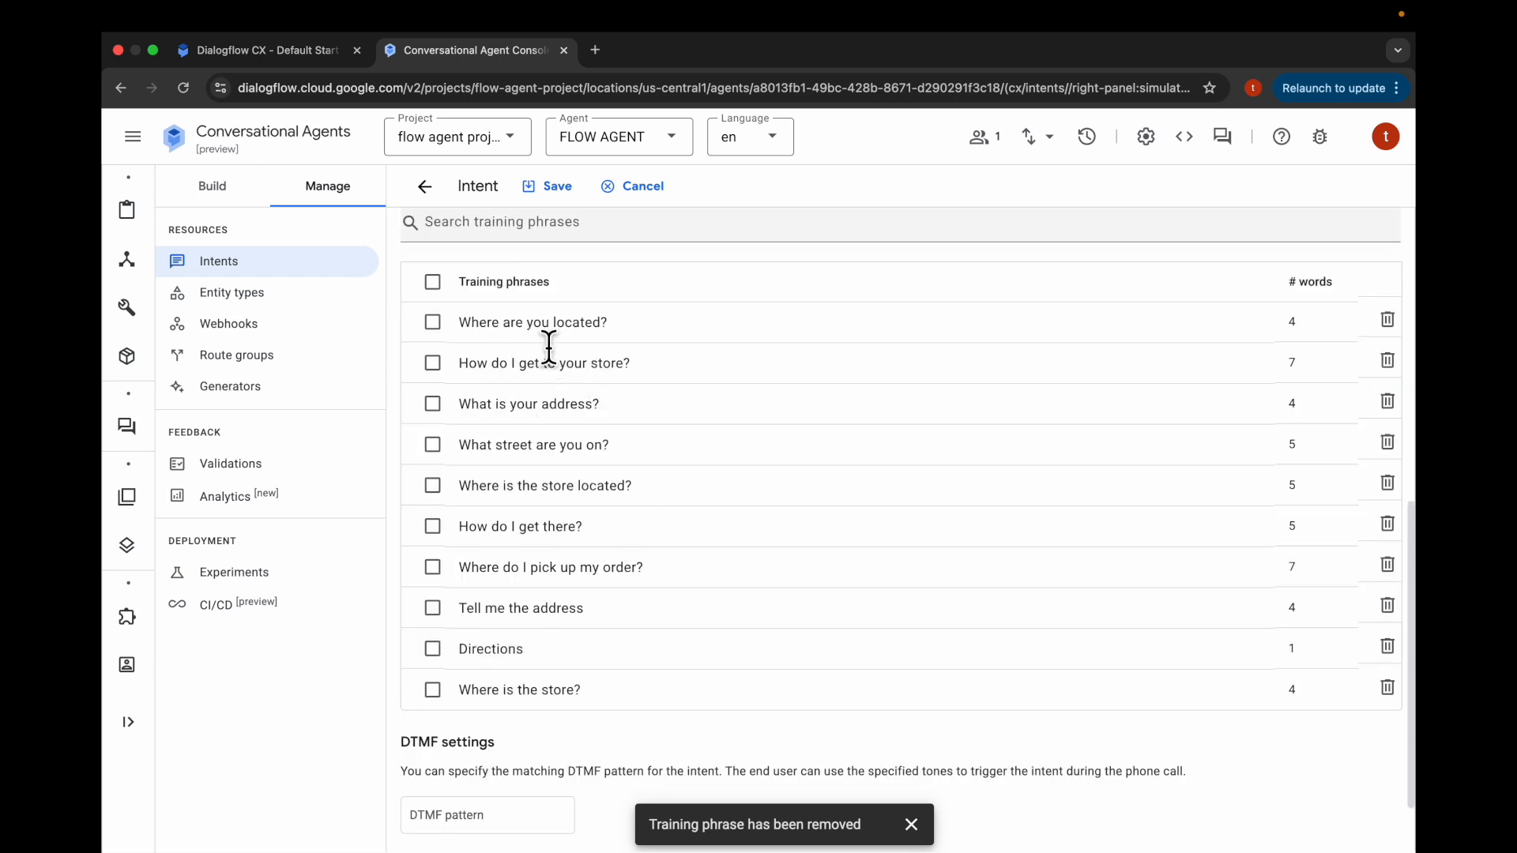
pyautogui.scroll(-2, 526, 406)
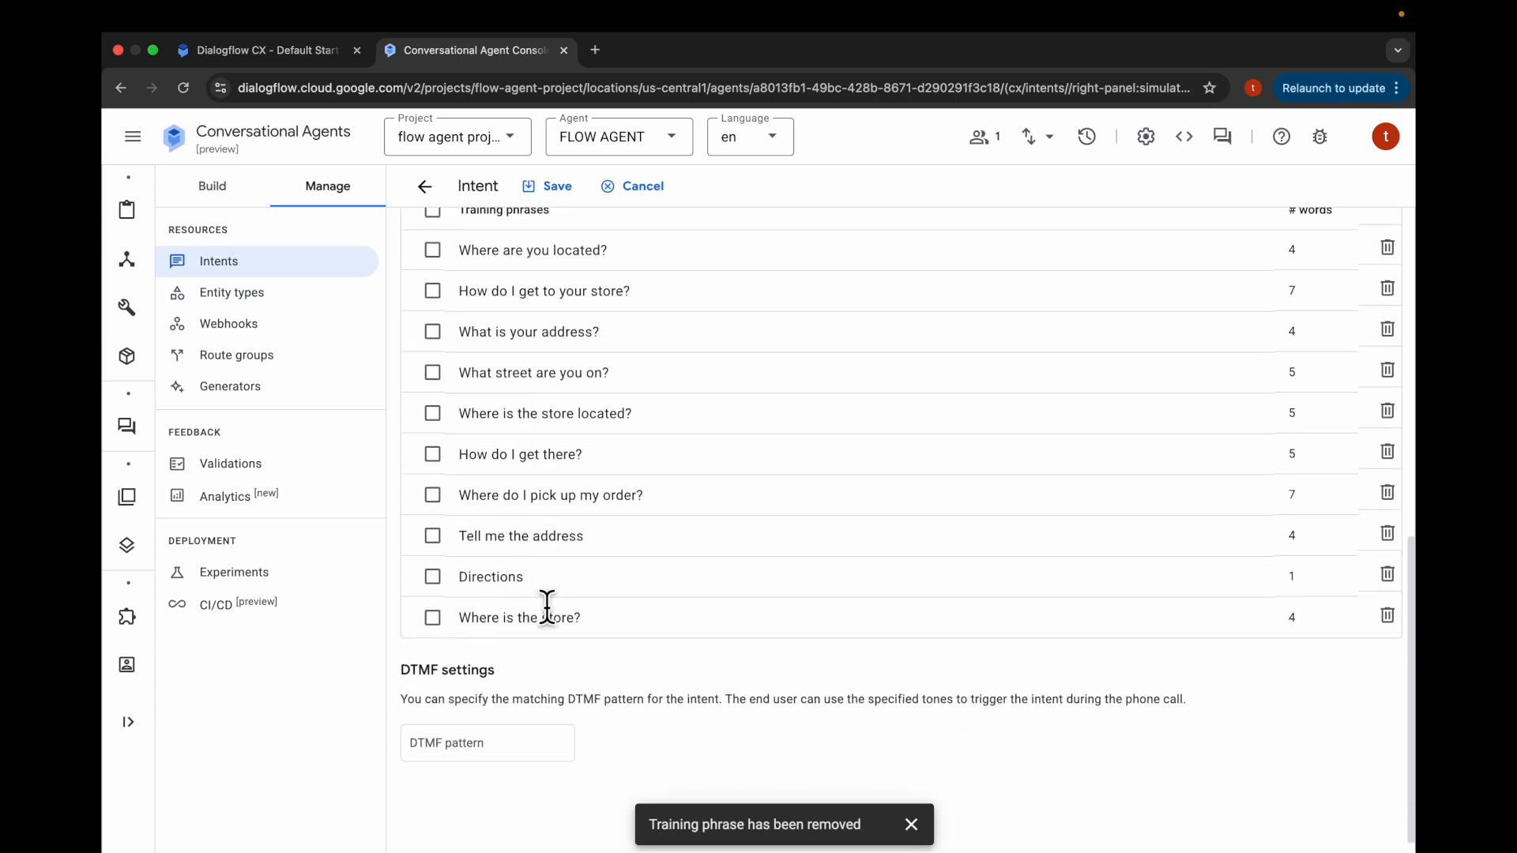
pyautogui.scroll(8, 510, 543)
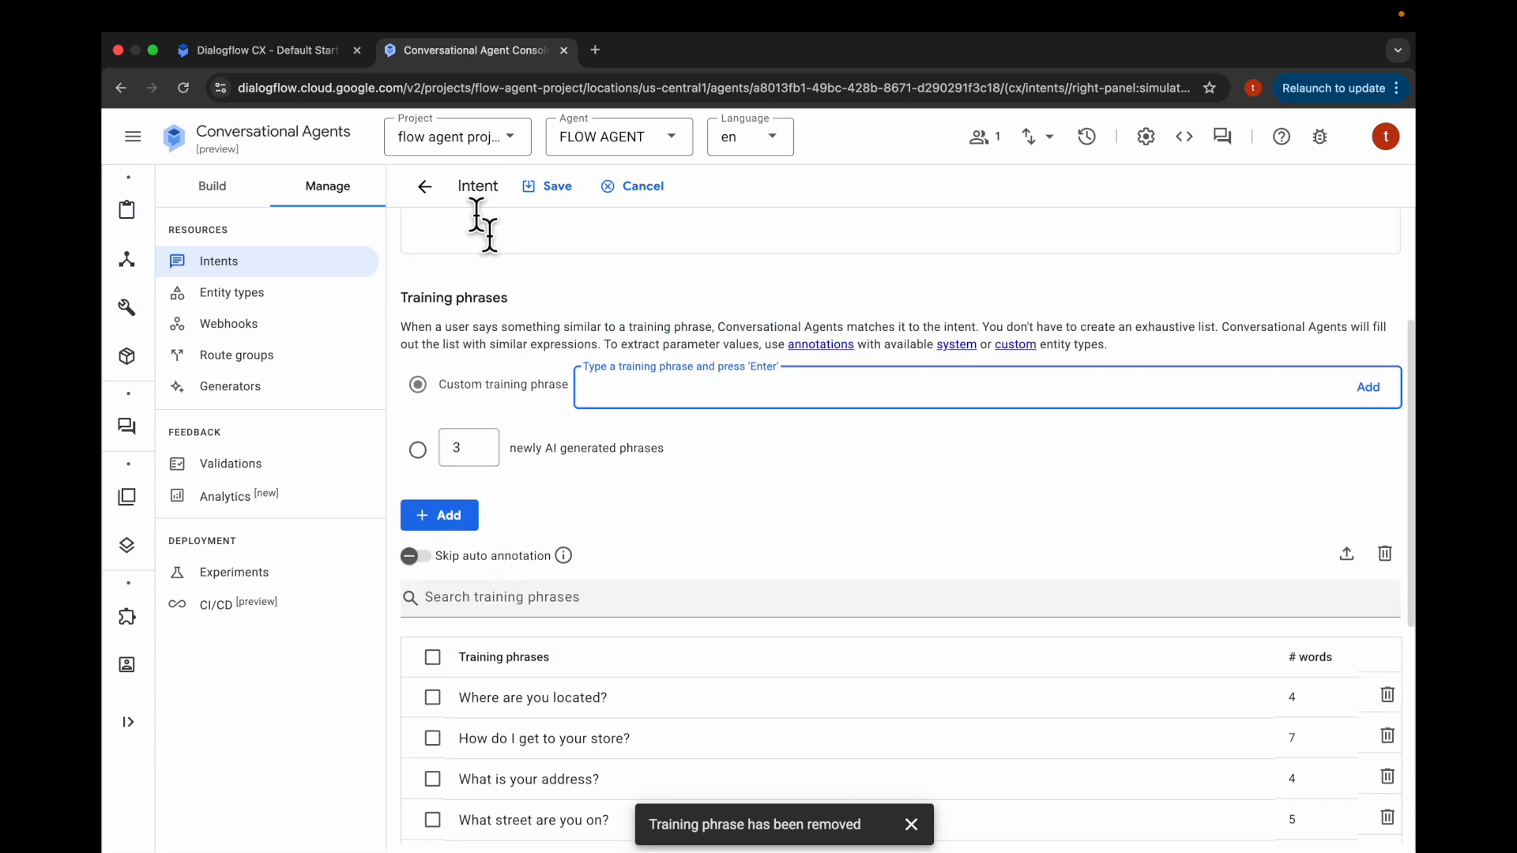
# Make sure the intent's display name reads store.location and save the intent.
pyautogui.scroll(4, 510, 312)
pyautogui.click(440, 283)
pyautogui.write('store.location')
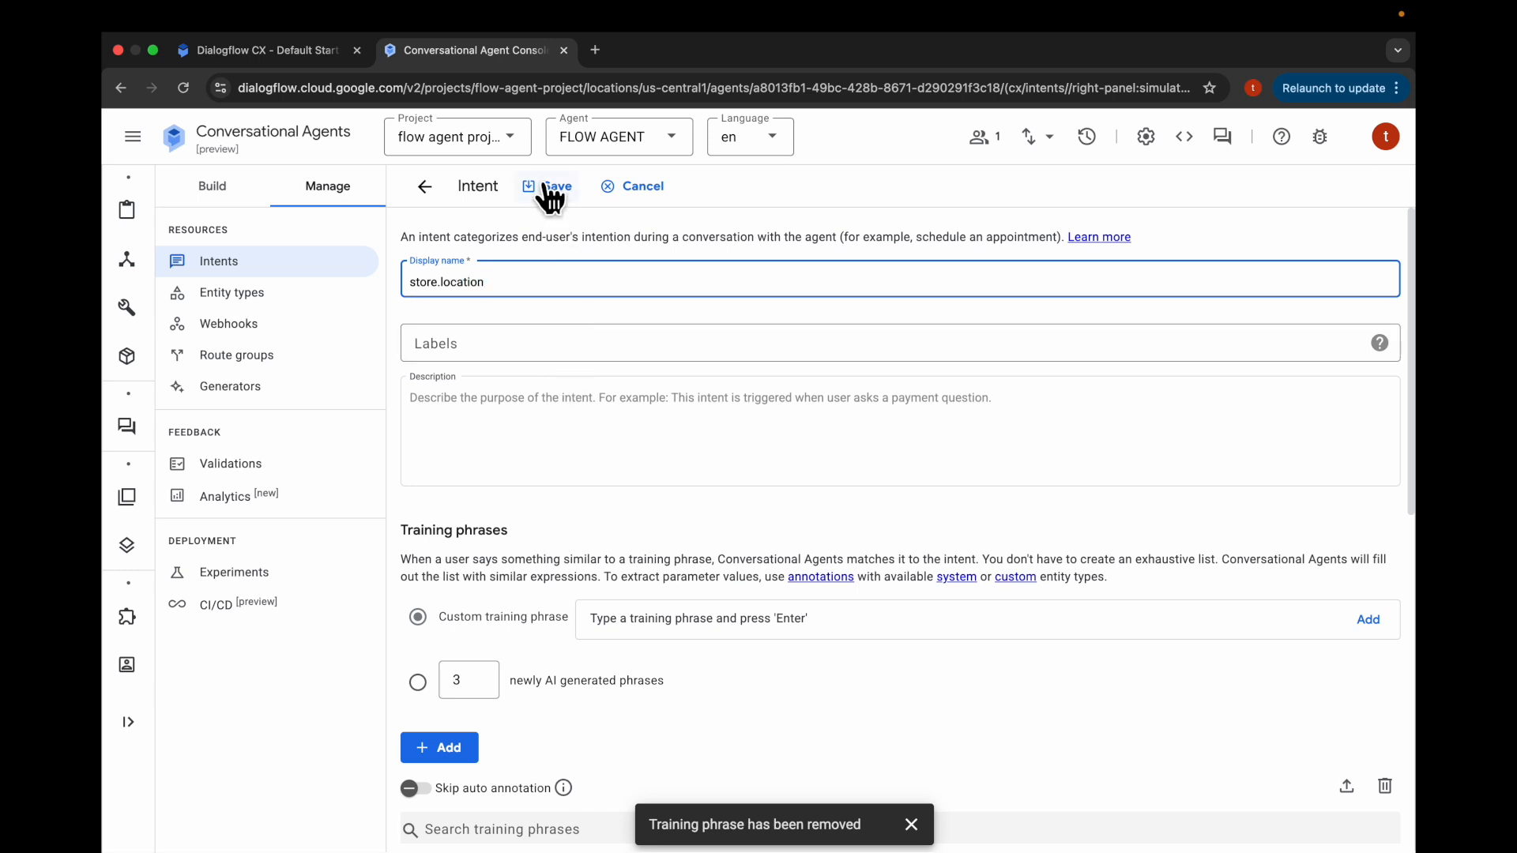
pyautogui.click(547, 188)
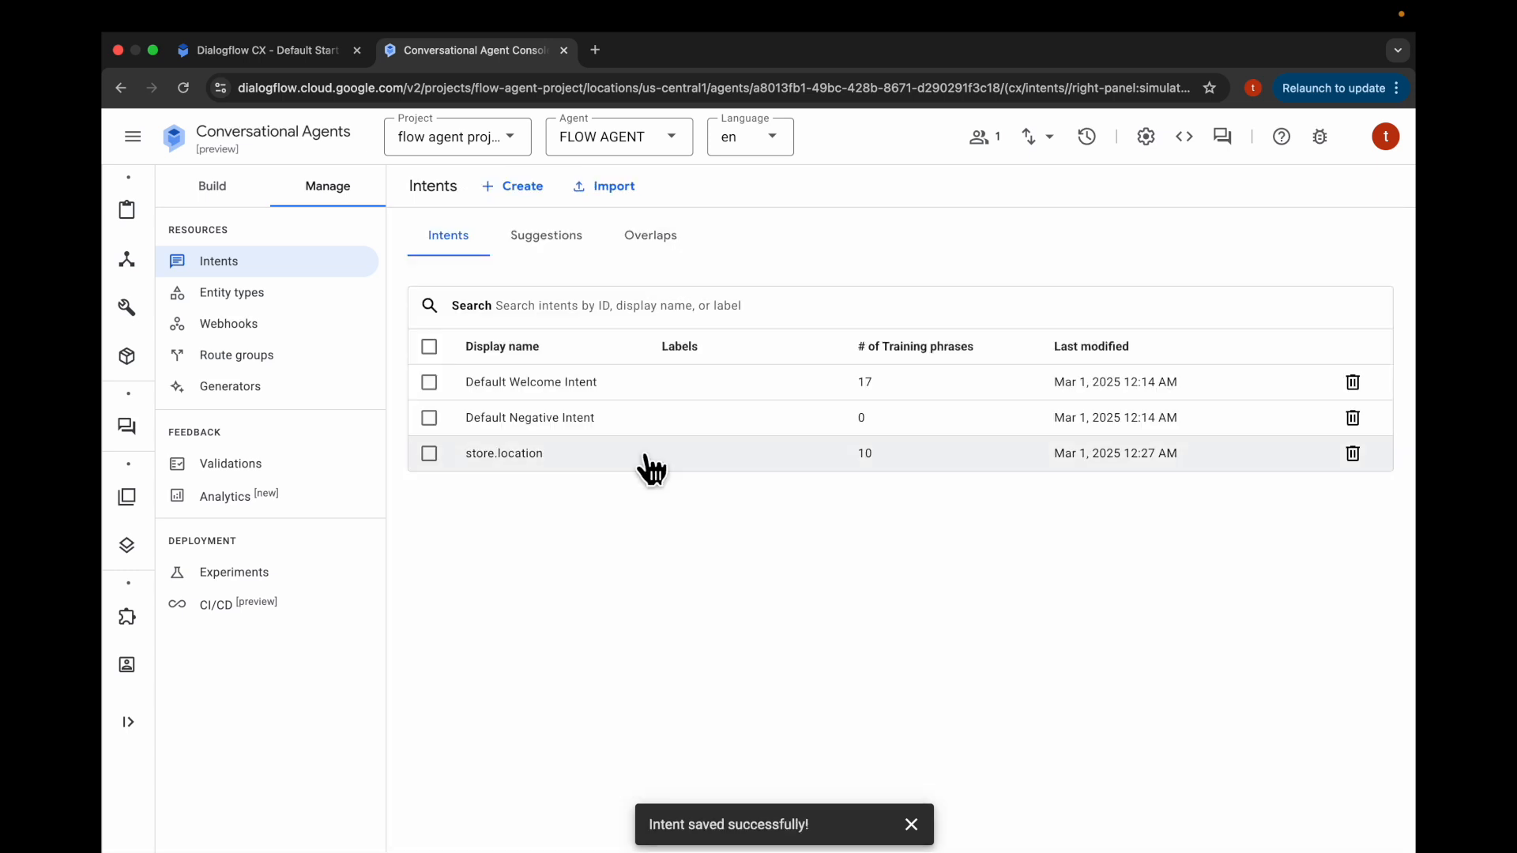
# Add a new route to the Start Page of the Default Start Flow and set its intent to store.location.
pyautogui.click(213, 190)
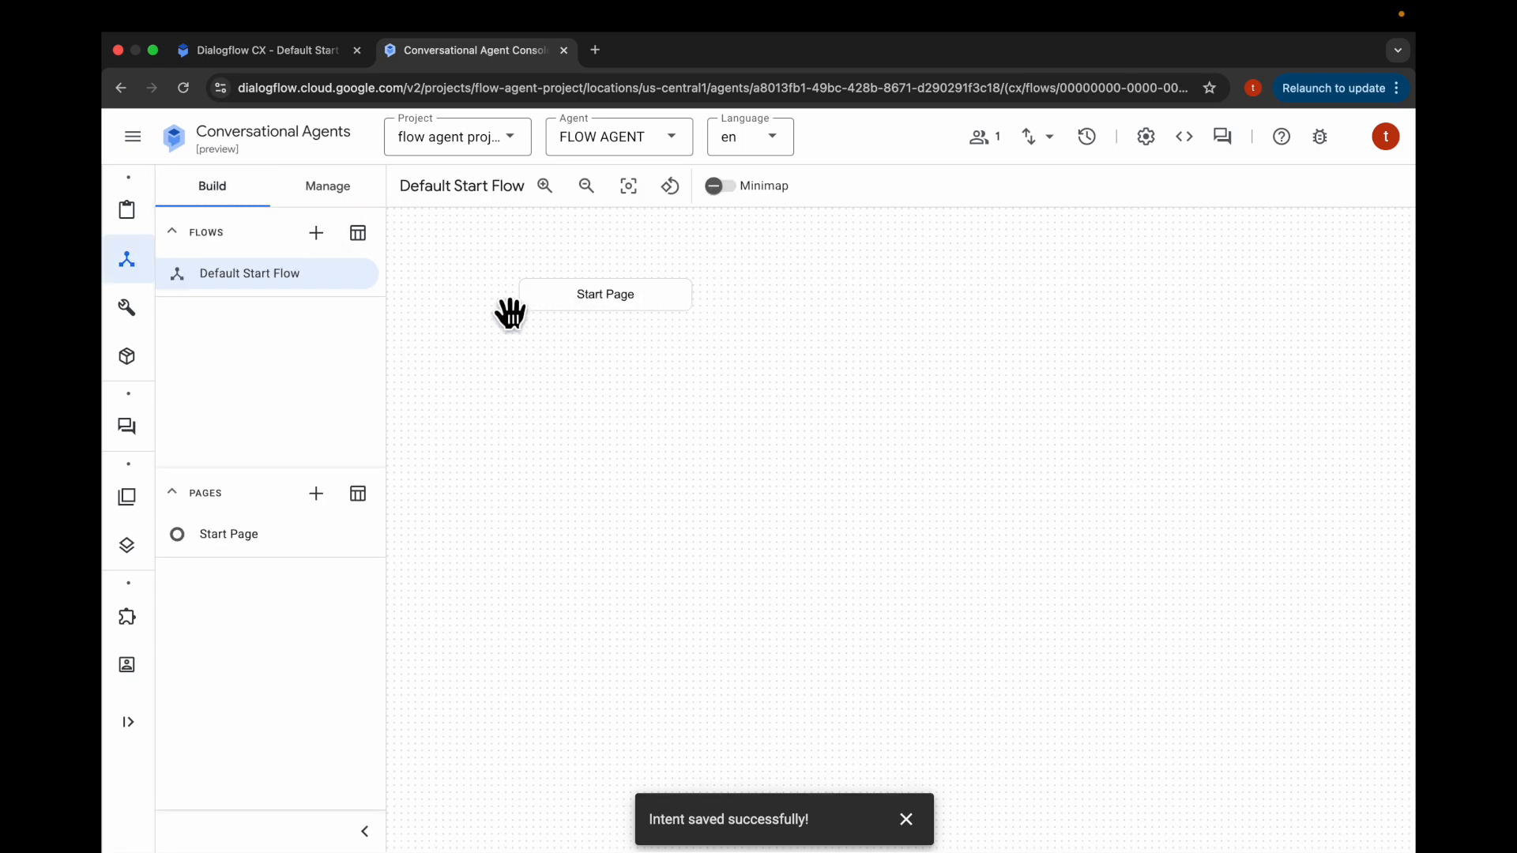
pyautogui.click(617, 320)
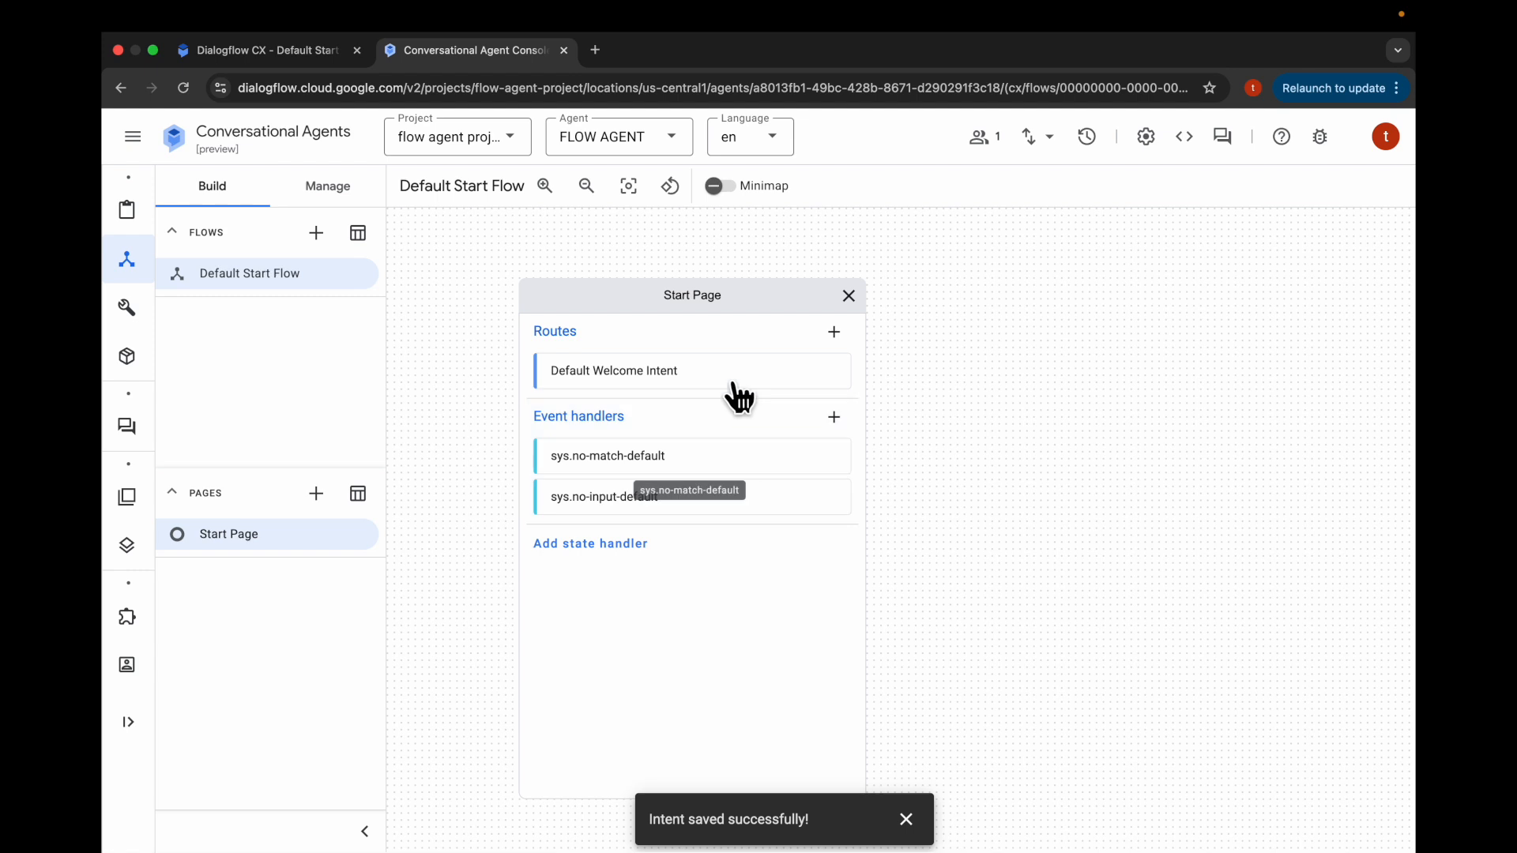
pyautogui.click(846, 347)
pyautogui.click(1117, 801)
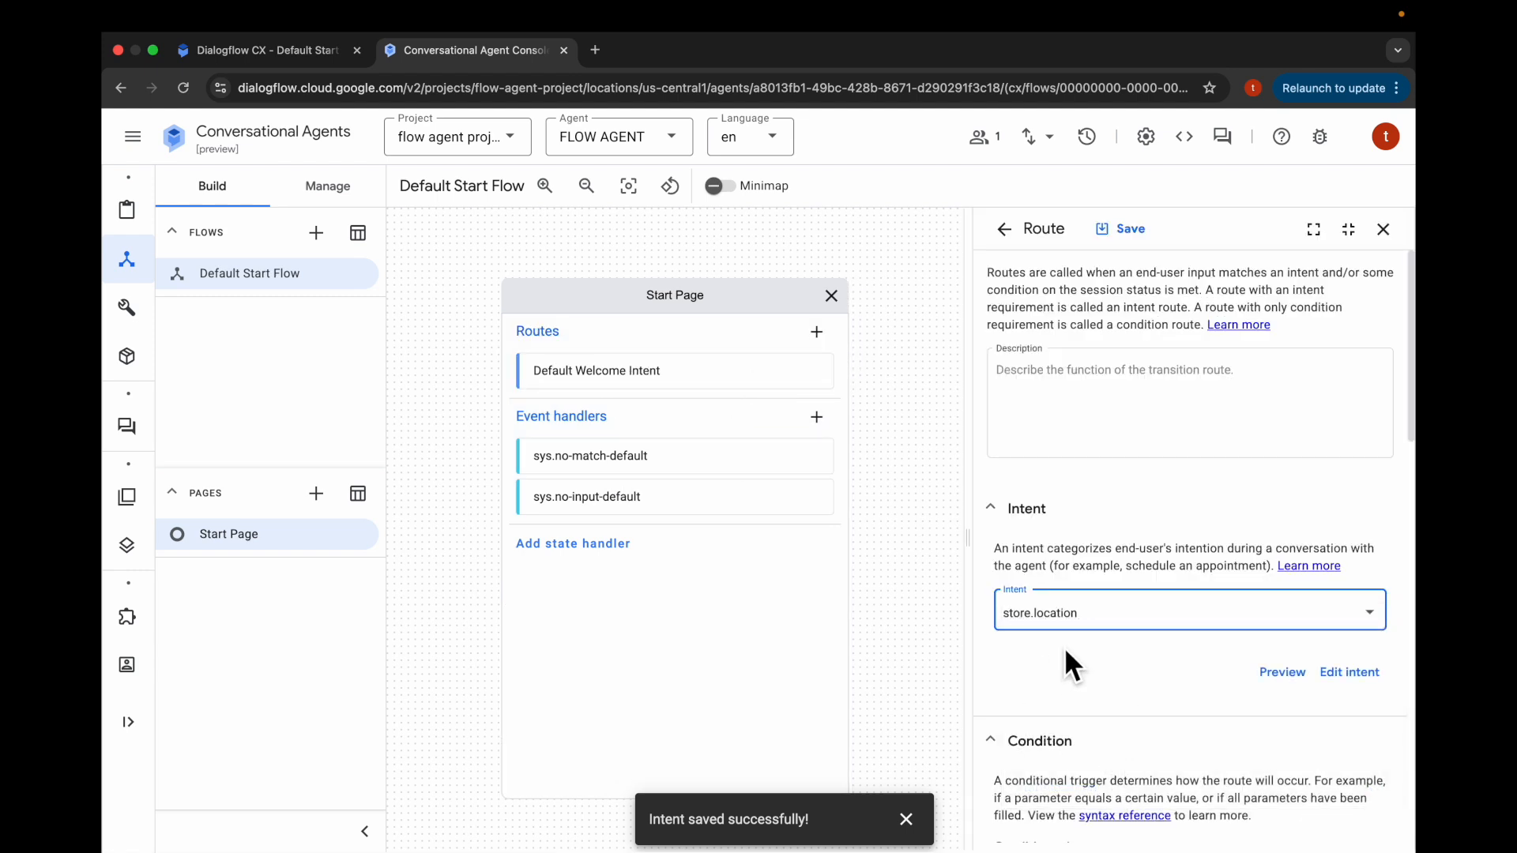
# Set the route's transition to a new page named Store Location and save the route.
pyautogui.scroll(-5, 1064, 647)
pyautogui.scroll(4, 1064, 647)
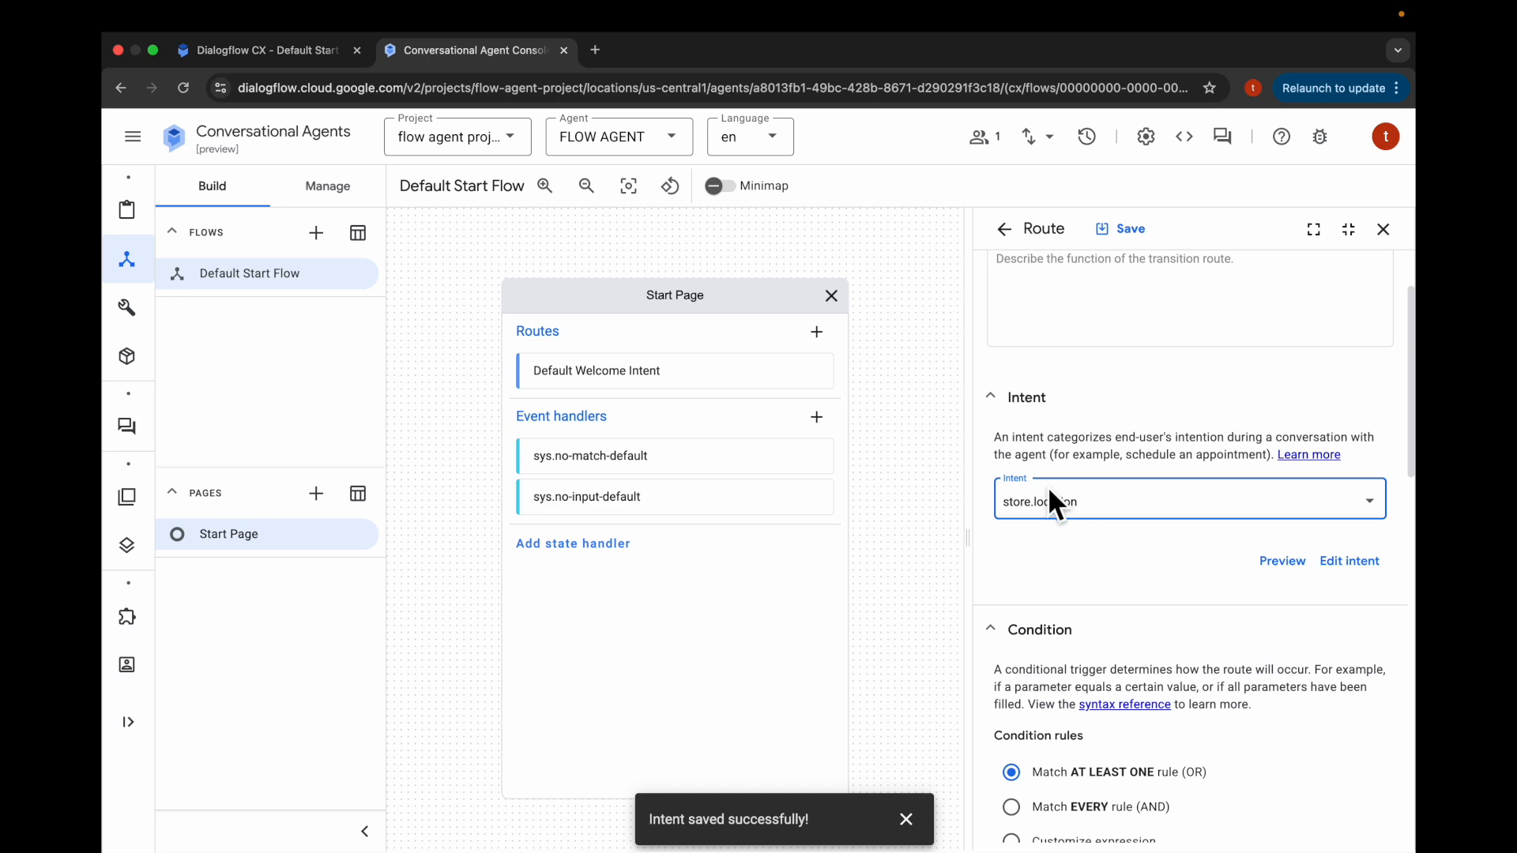
pyautogui.scroll(-5, 1087, 485)
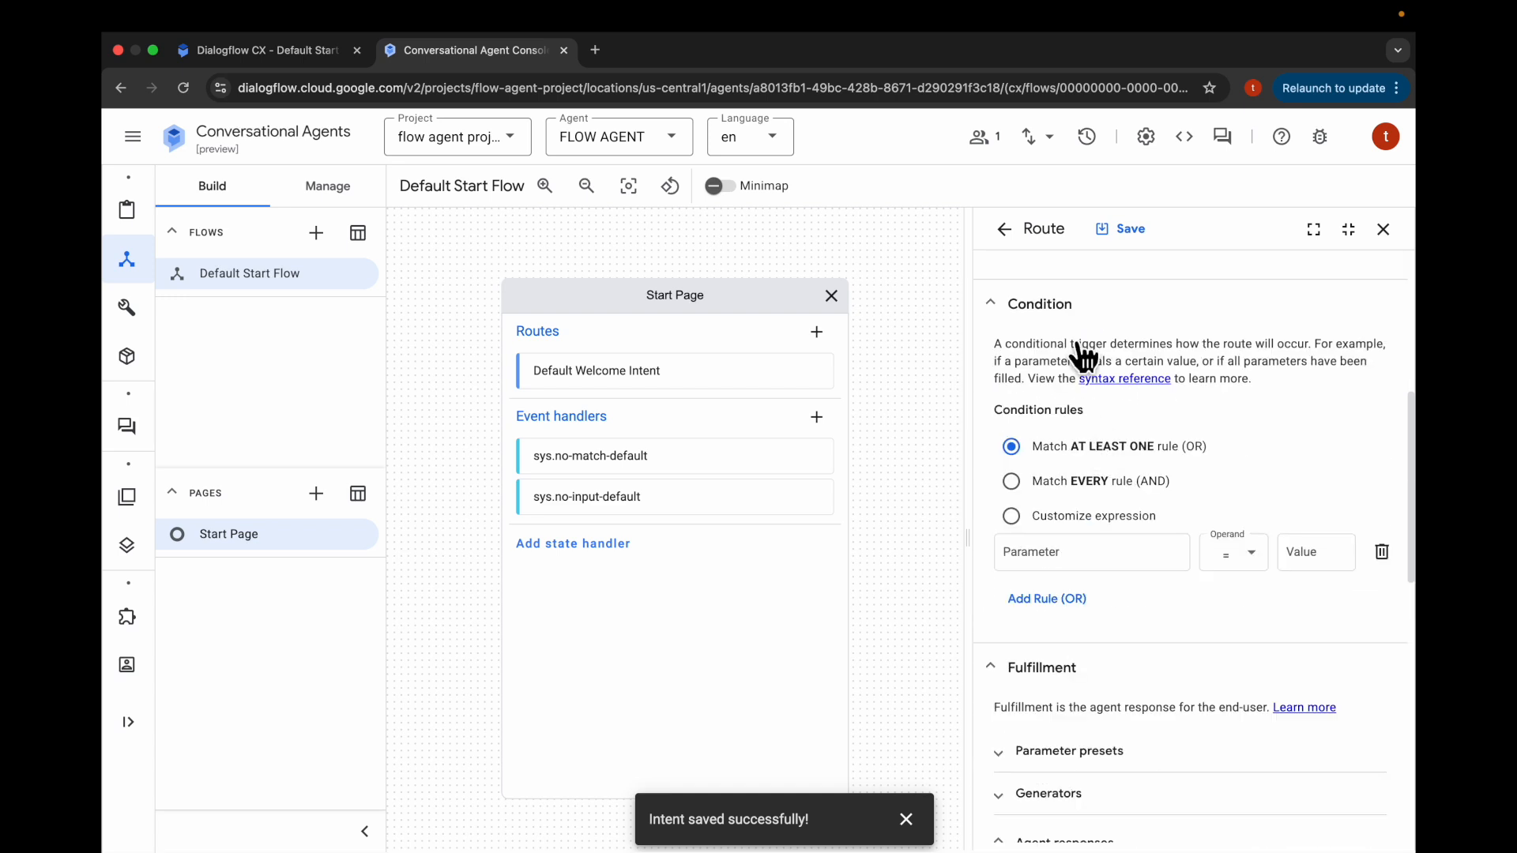
pyautogui.scroll(-5, 1058, 380)
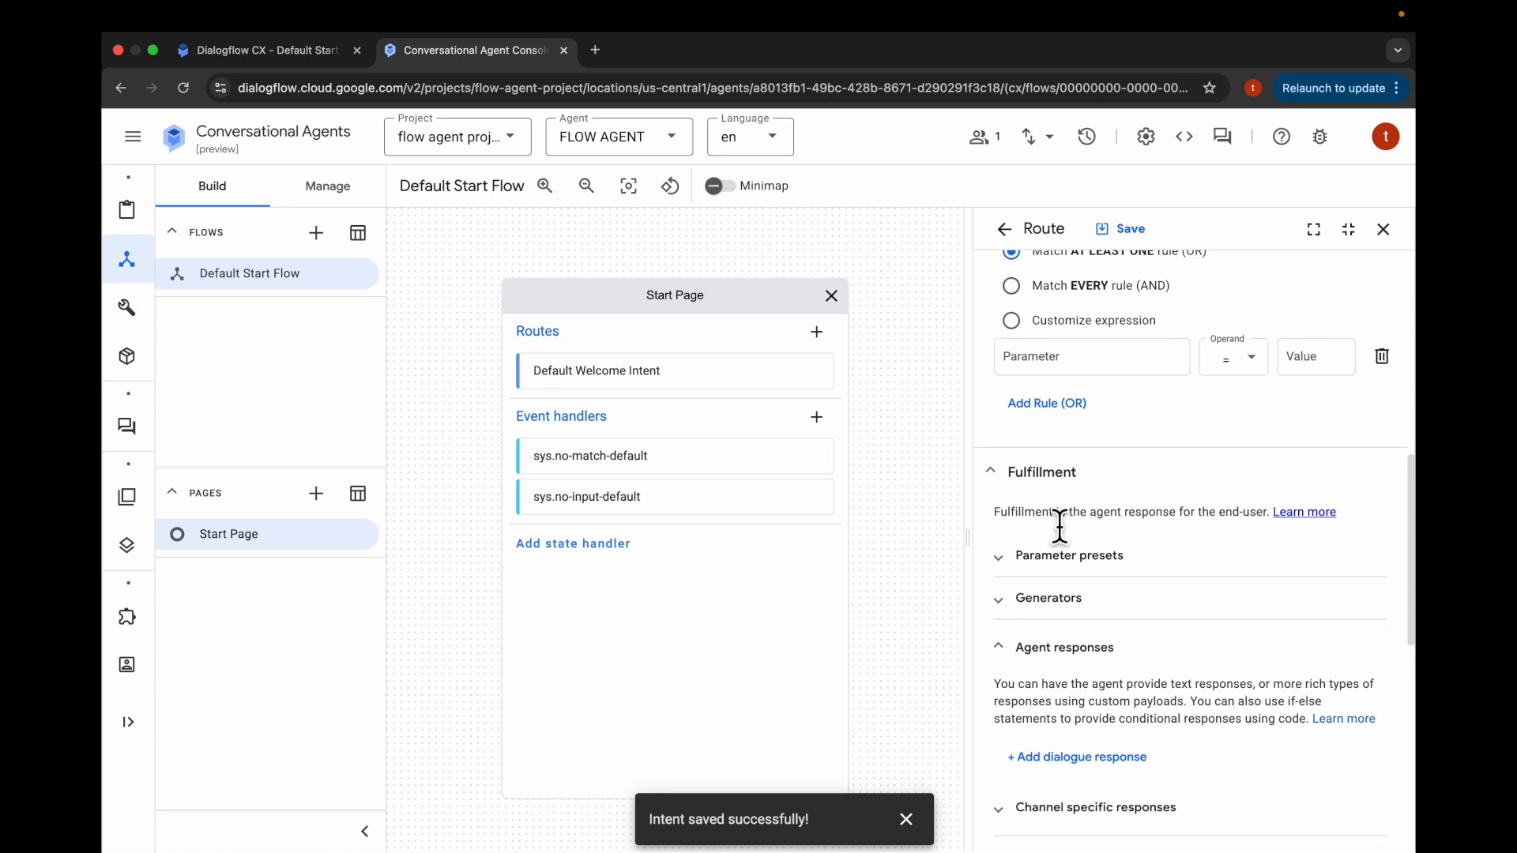
pyautogui.scroll(-8, 1057, 528)
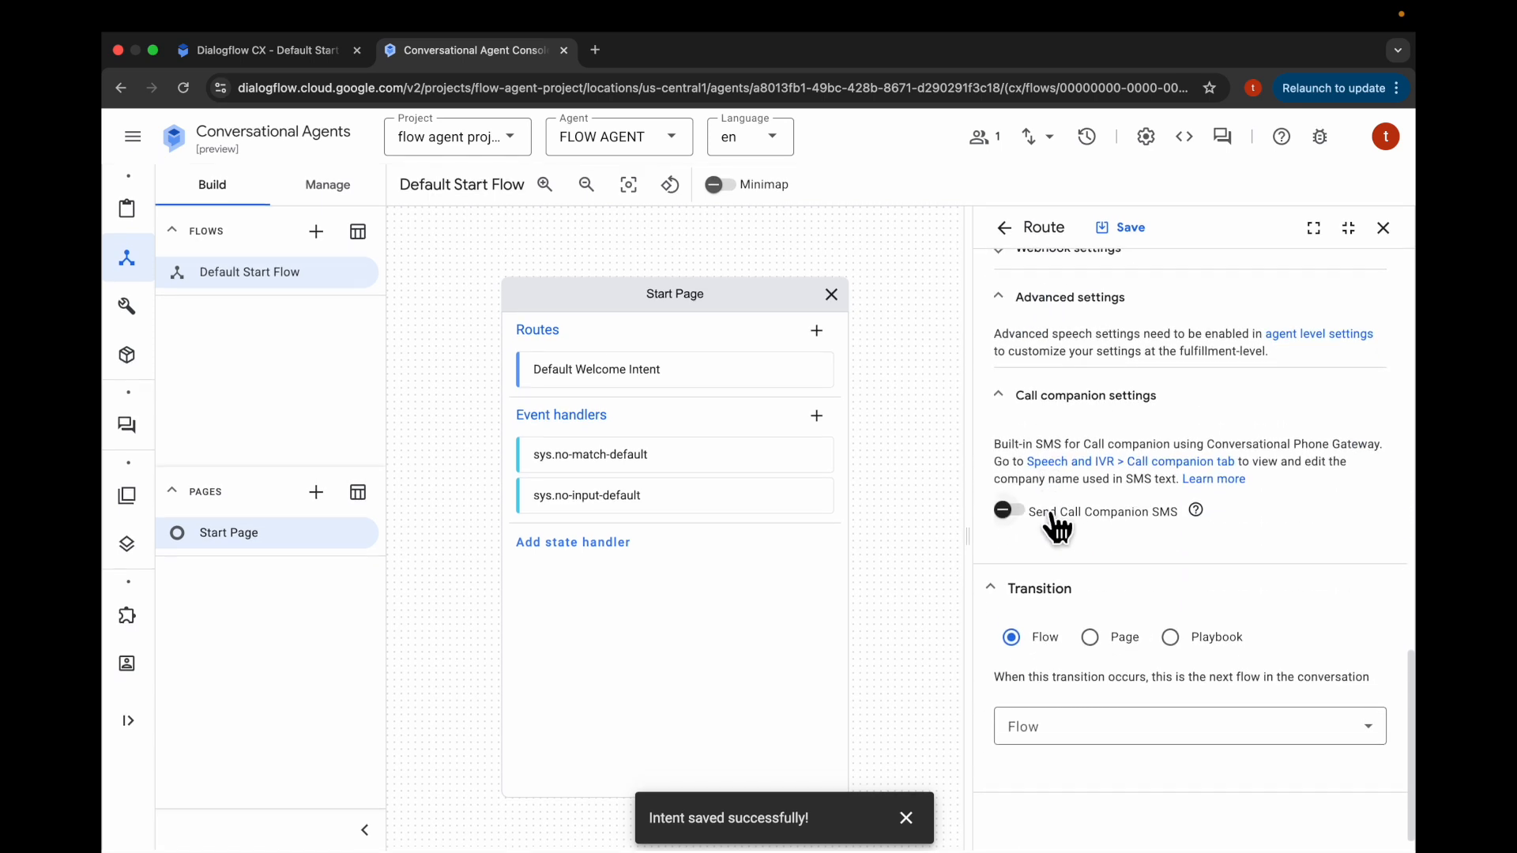
pyautogui.click(1090, 640)
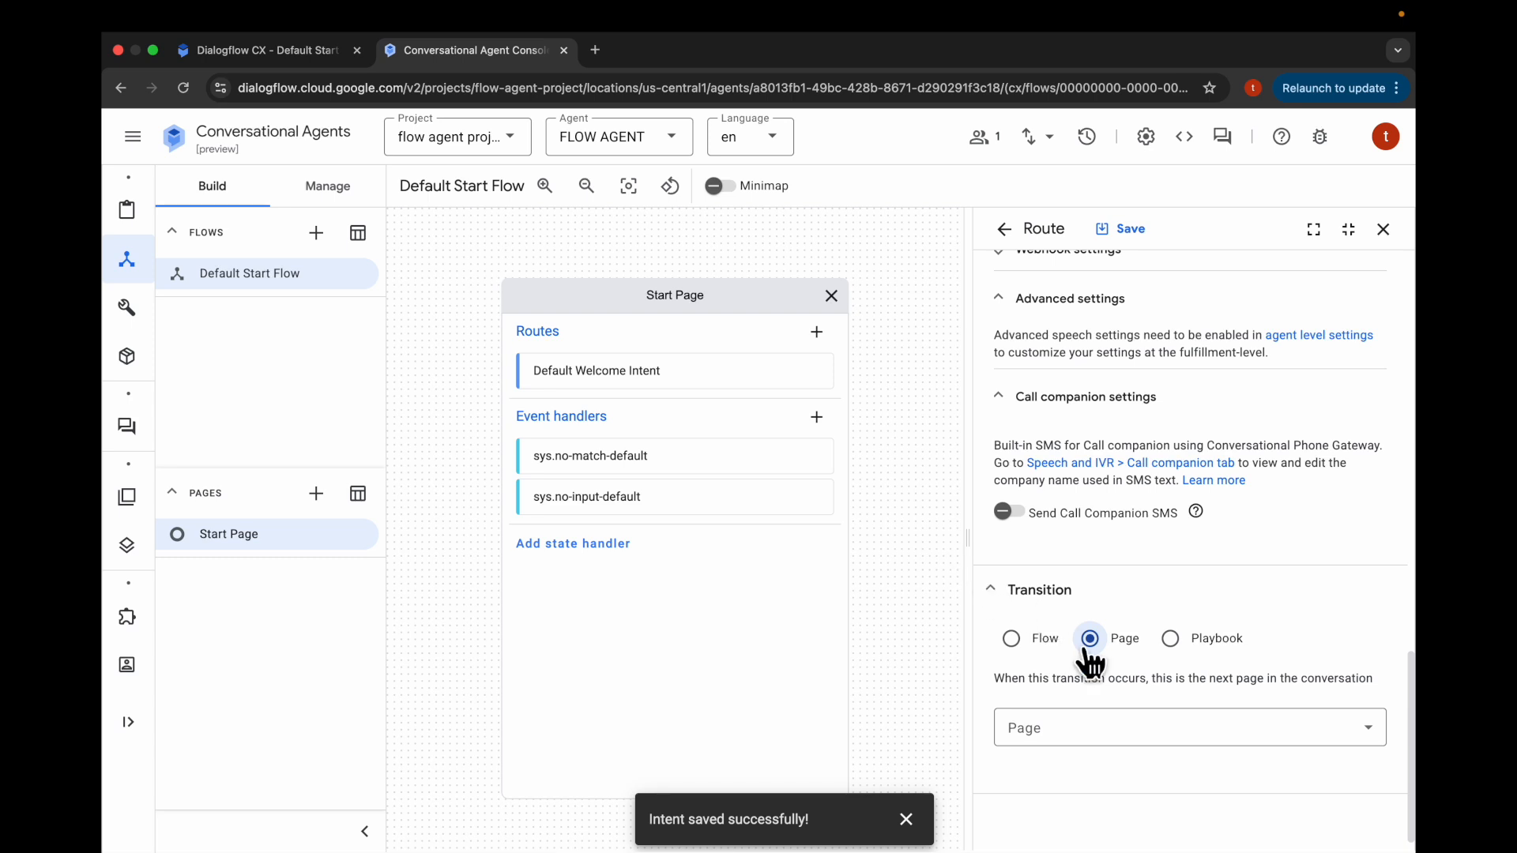
pyautogui.click(1080, 731)
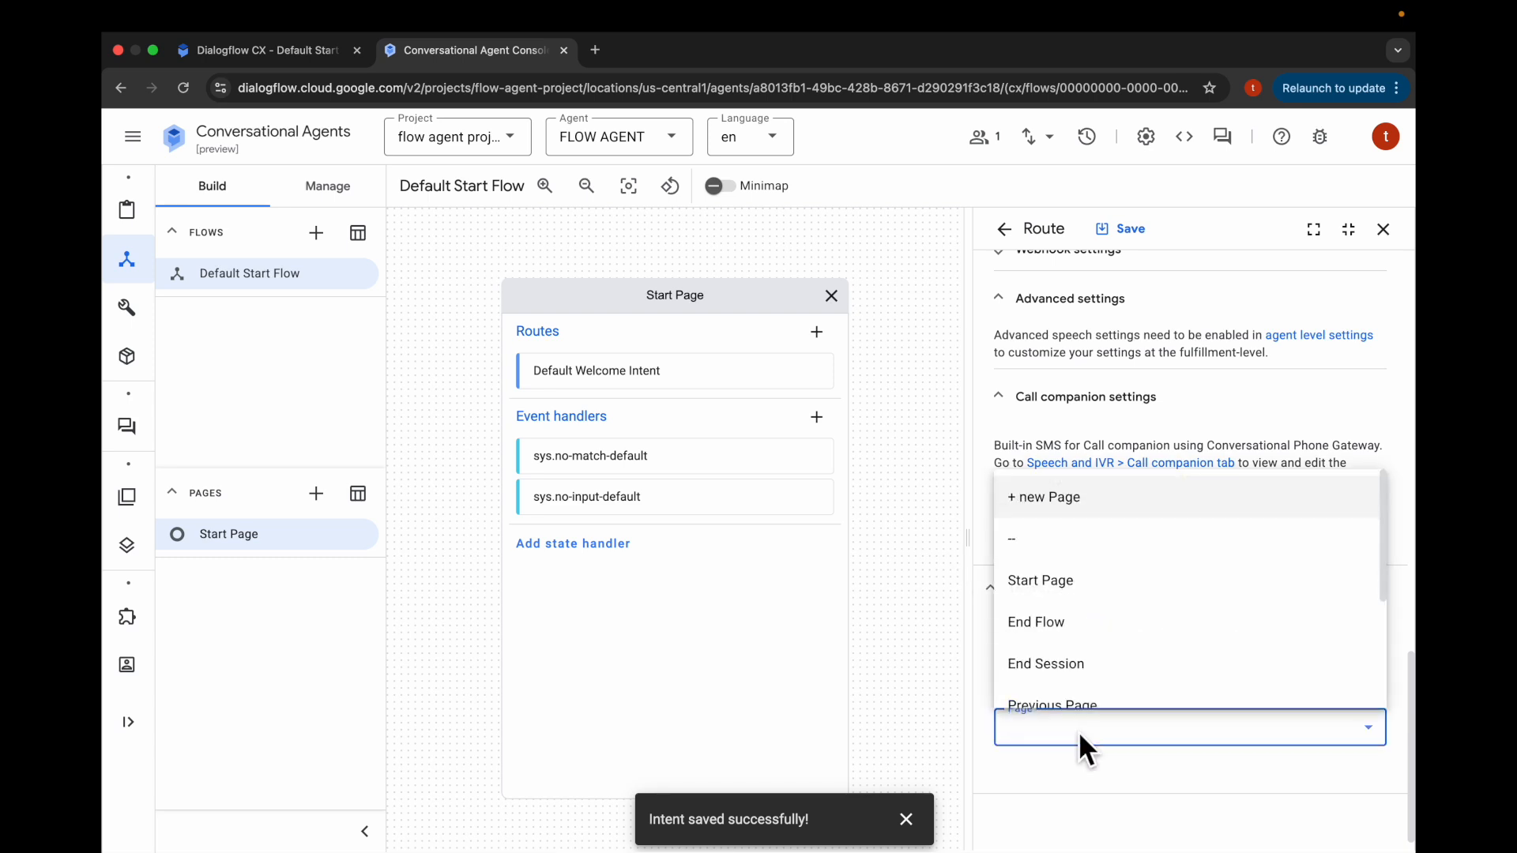
pyautogui.click(1070, 510)
pyautogui.click(1061, 806)
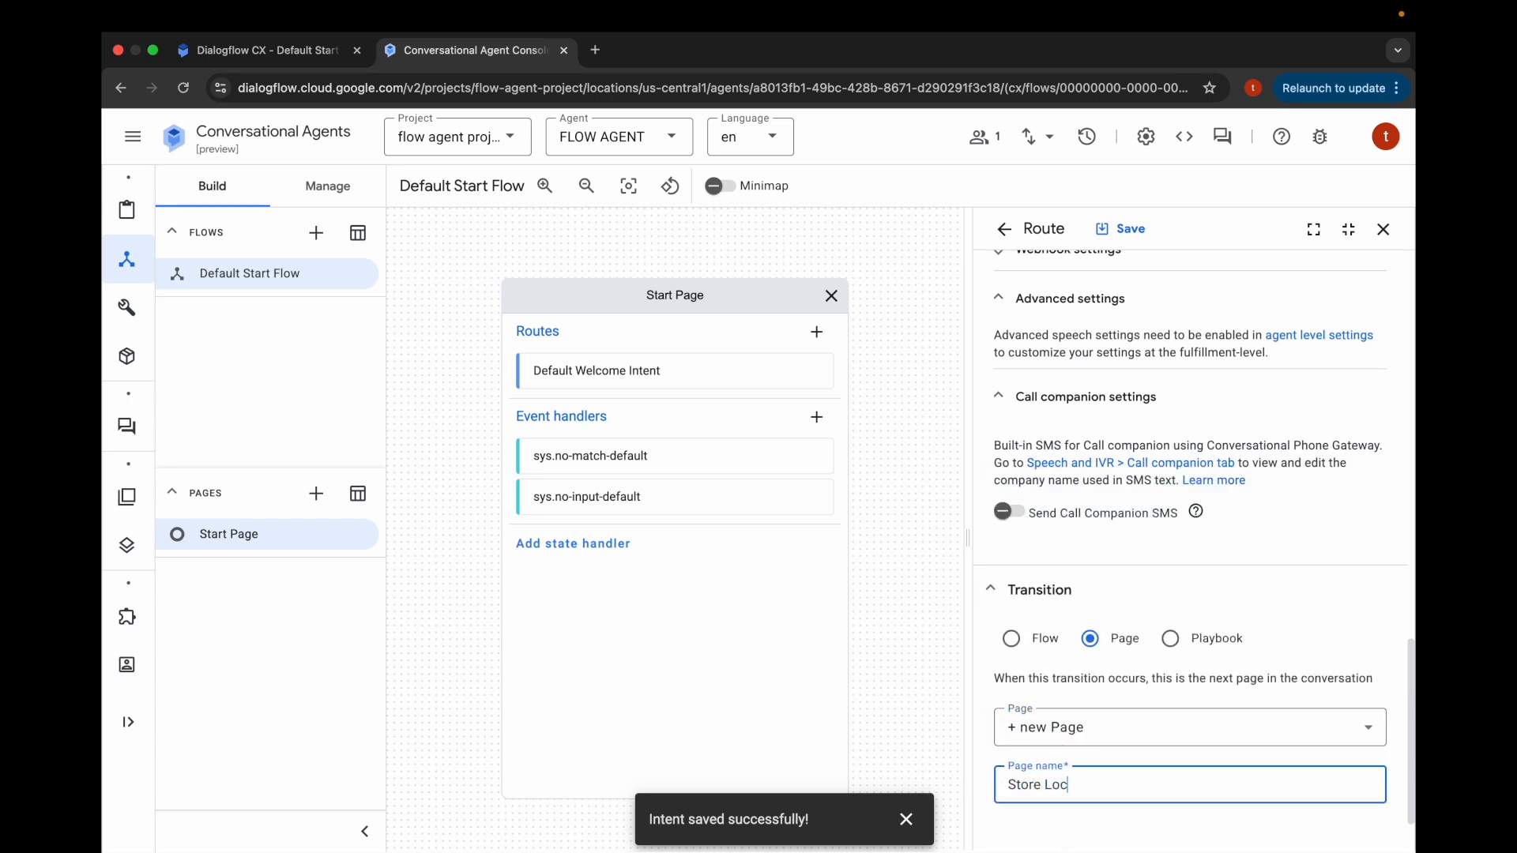
pyautogui.scroll(15, 1151, 825)
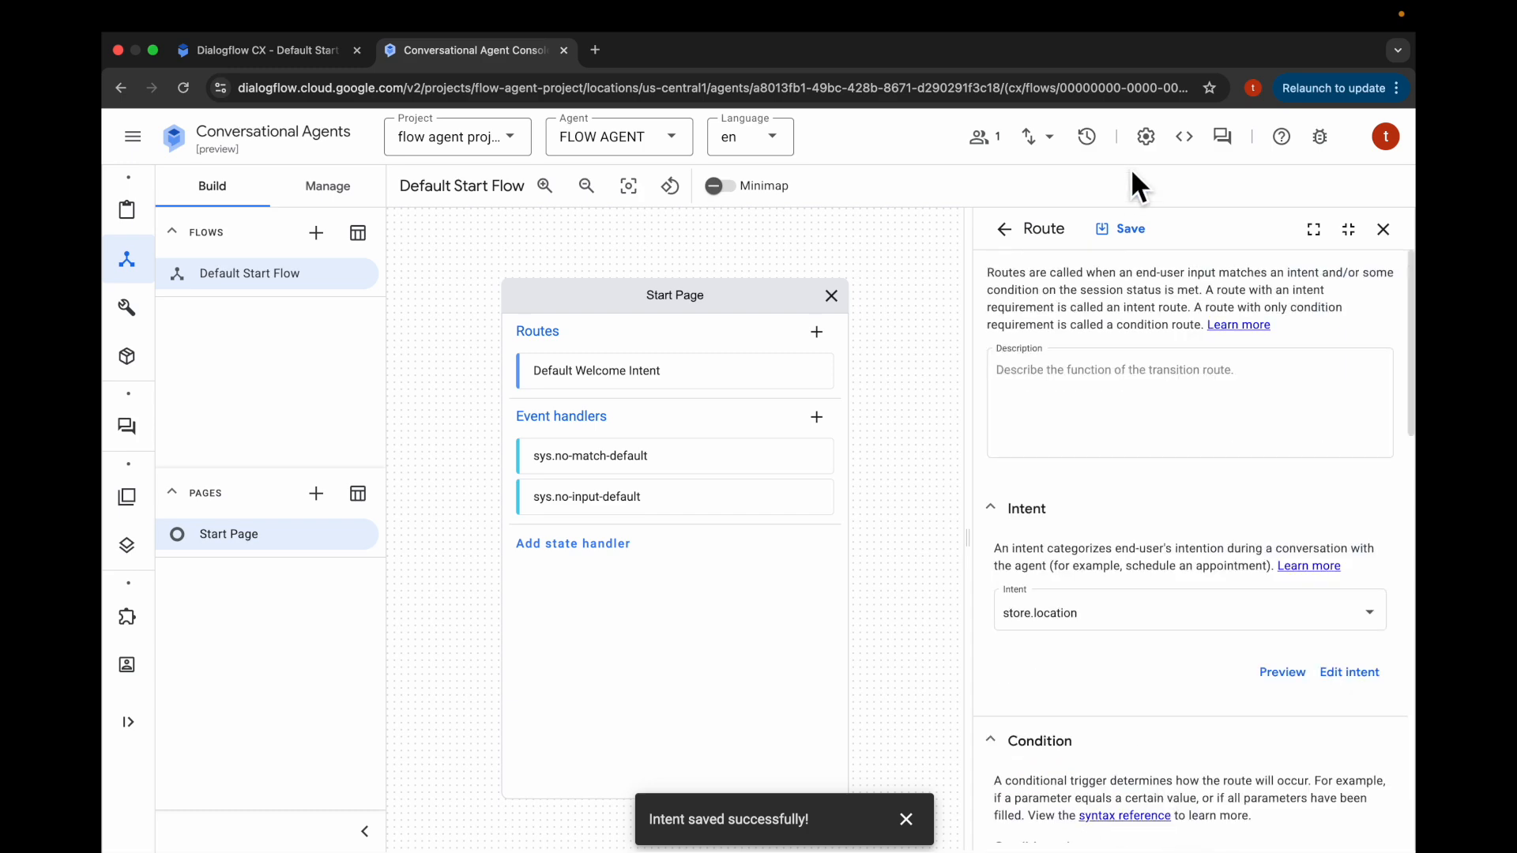
pyautogui.click(1129, 231)
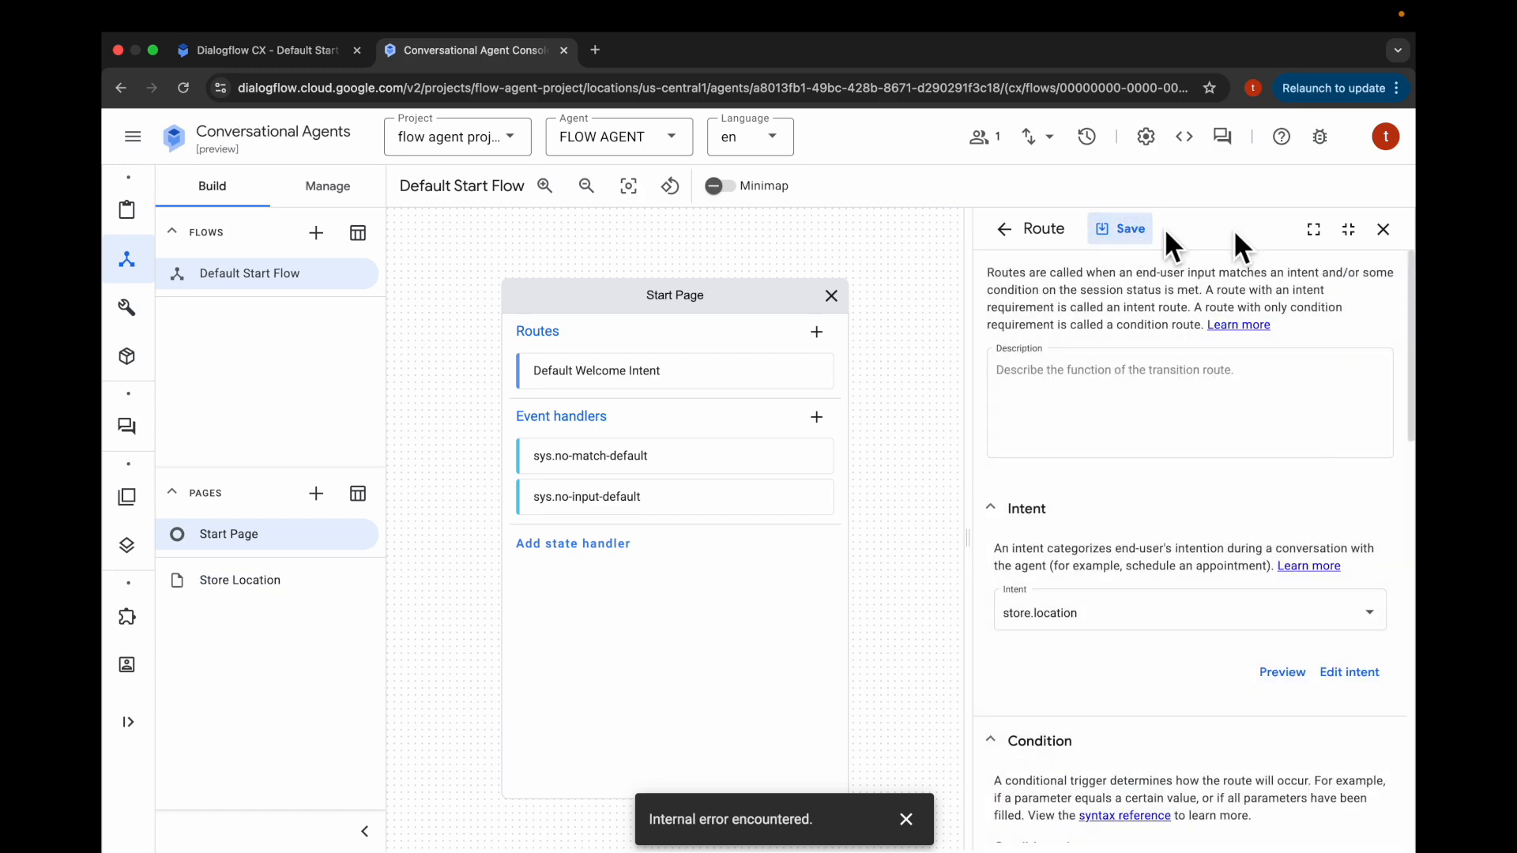
# Close the store.location route while committing its unsaved changes, and collapse the Start Page.
pyautogui.click(1382, 229)
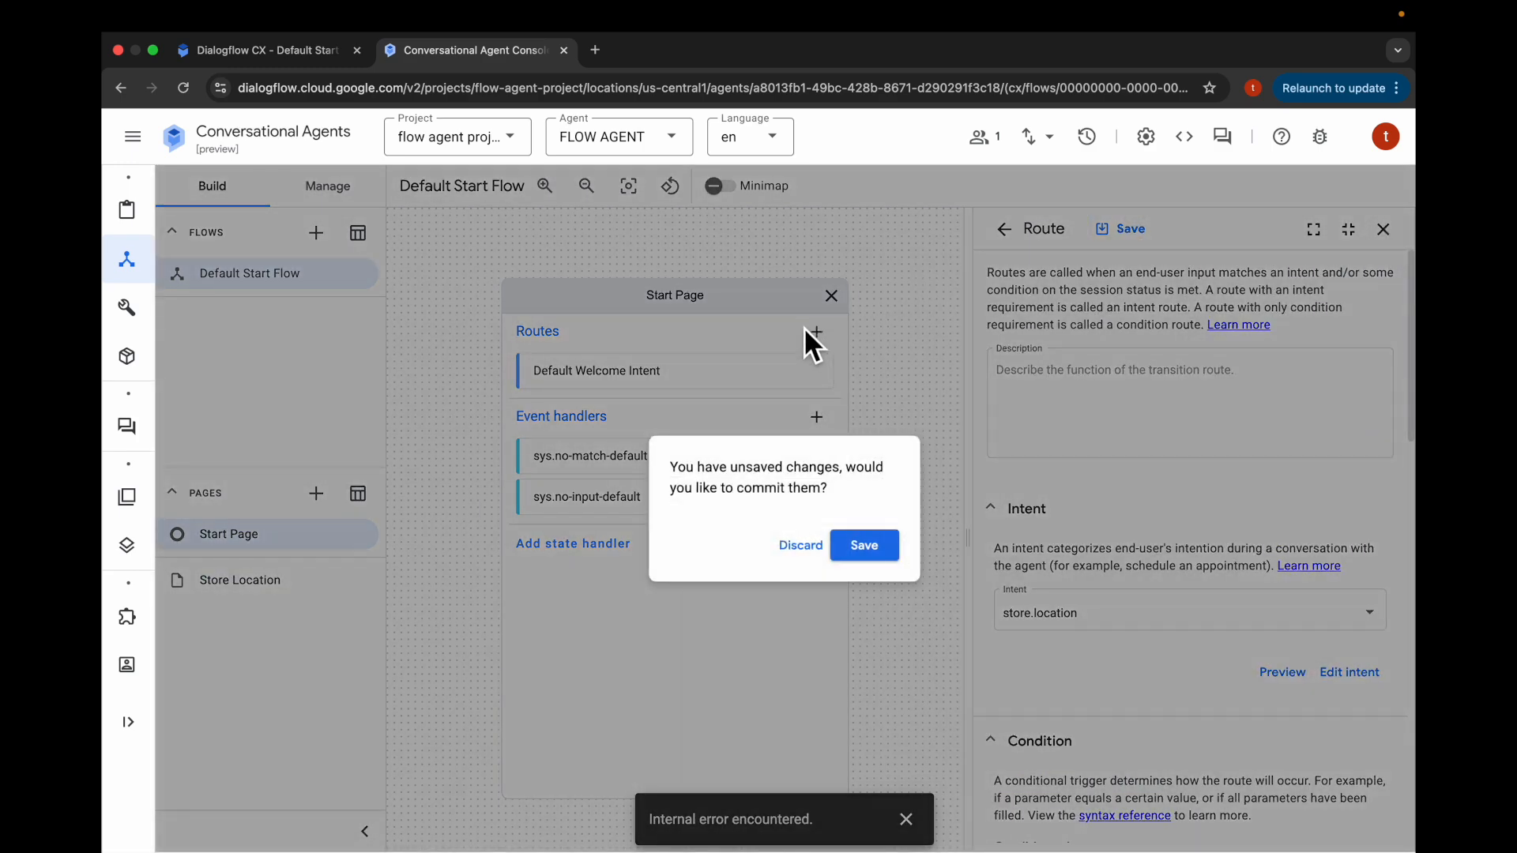
pyautogui.click(859, 551)
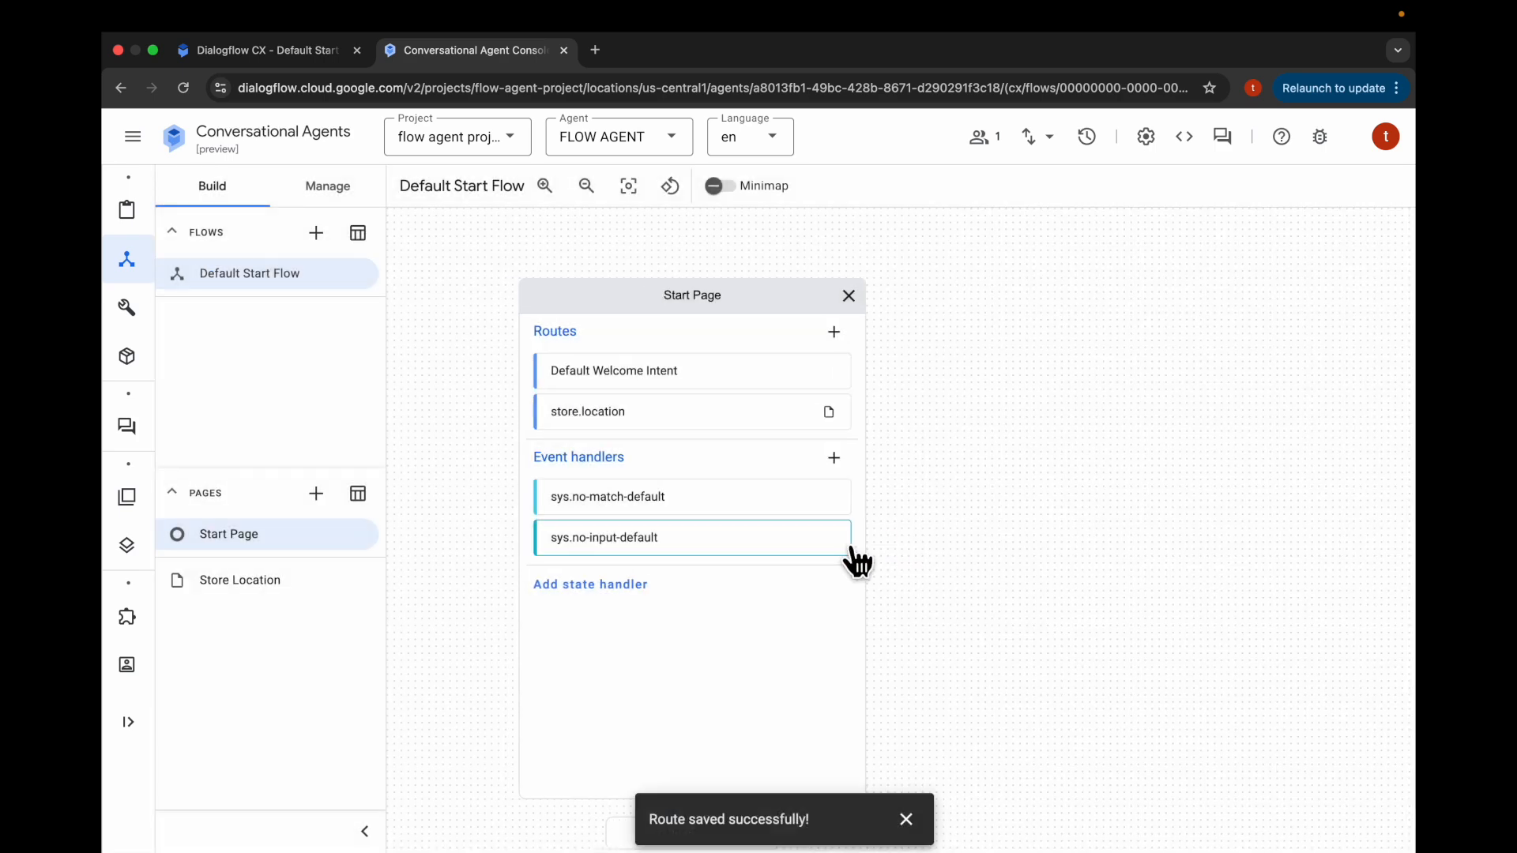
pyautogui.click(907, 820)
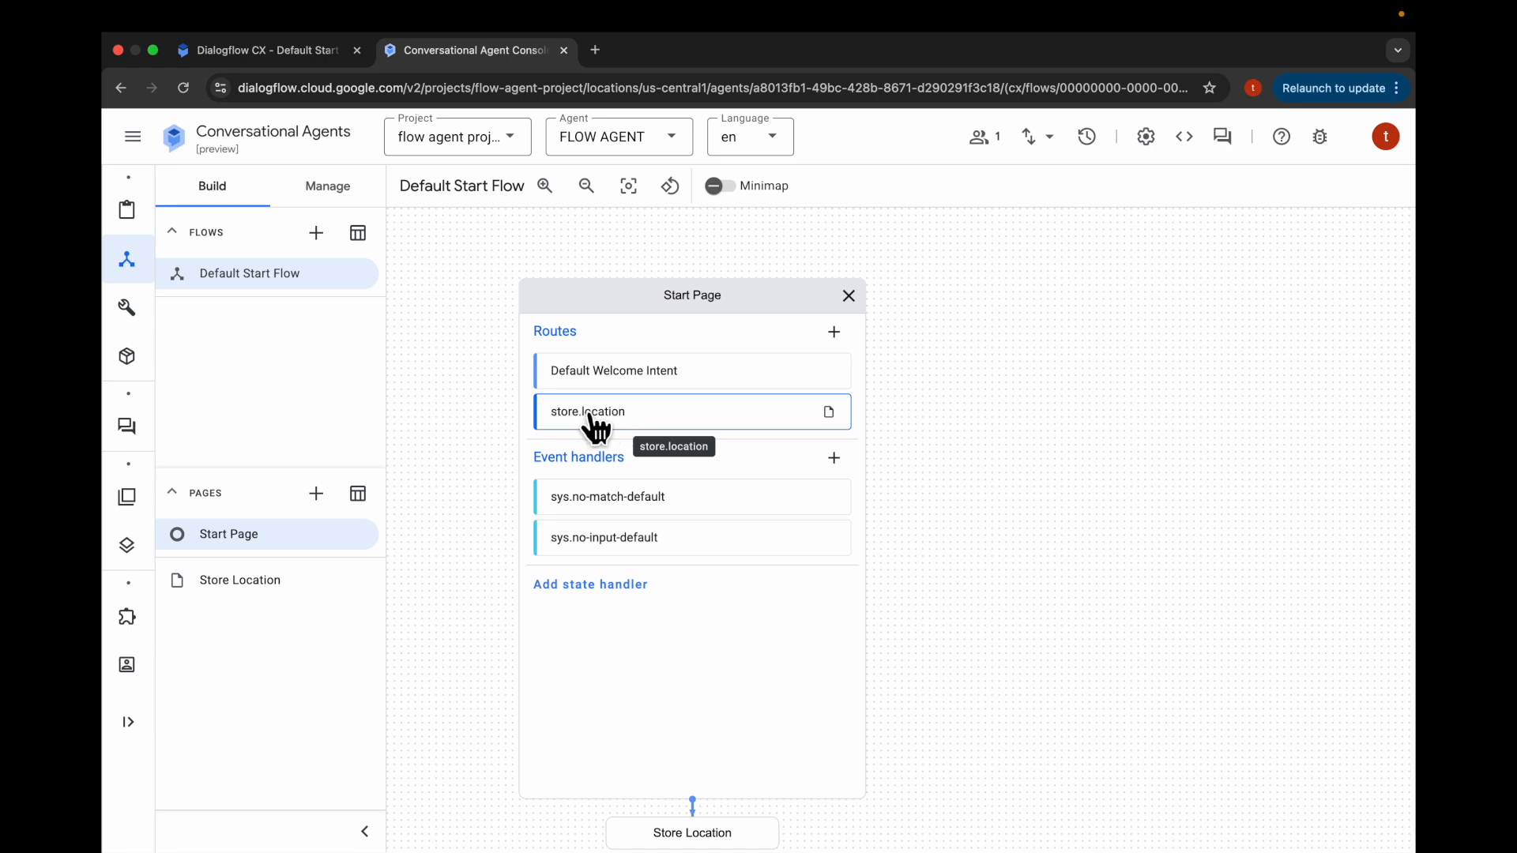
pyautogui.click(716, 297)
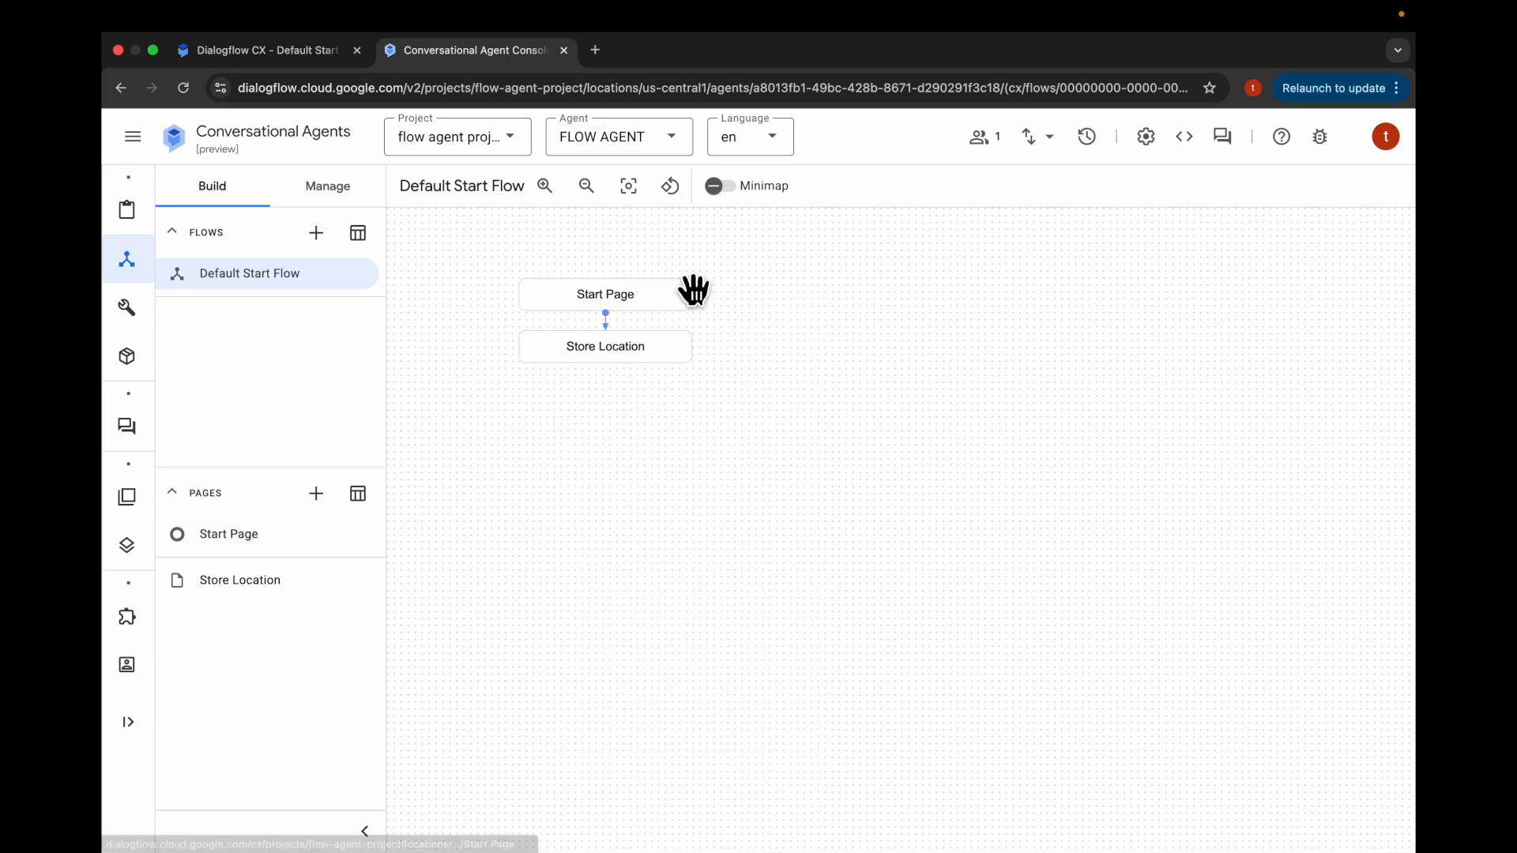
# Add an agent dialogue stating the store's address to the Store Location page's entry fulfillment, save it and collapse the page.
pyautogui.click(615, 357)
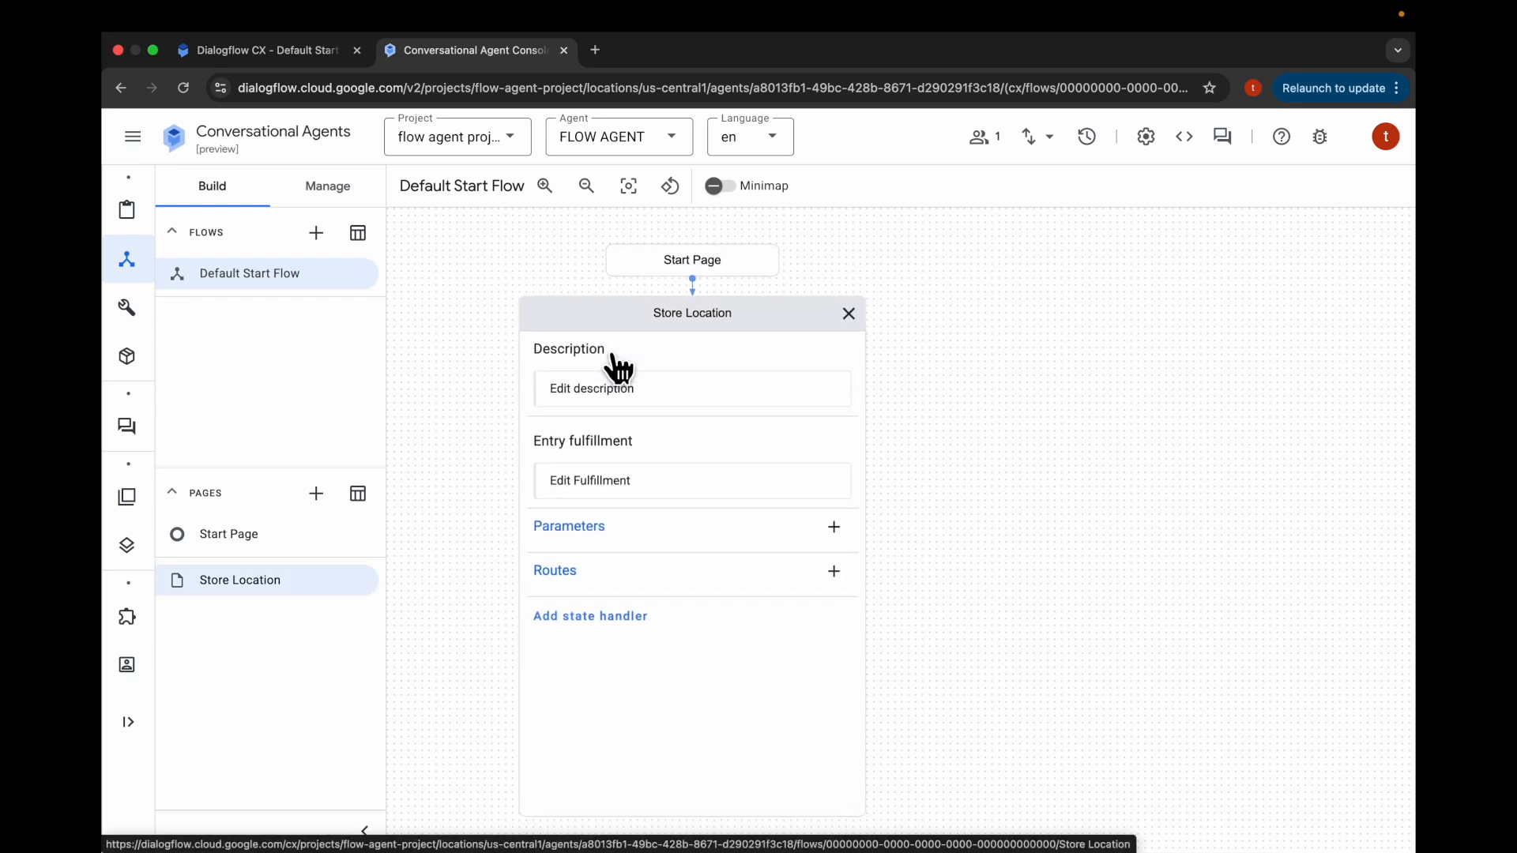
pyautogui.doubleClick(582, 445)
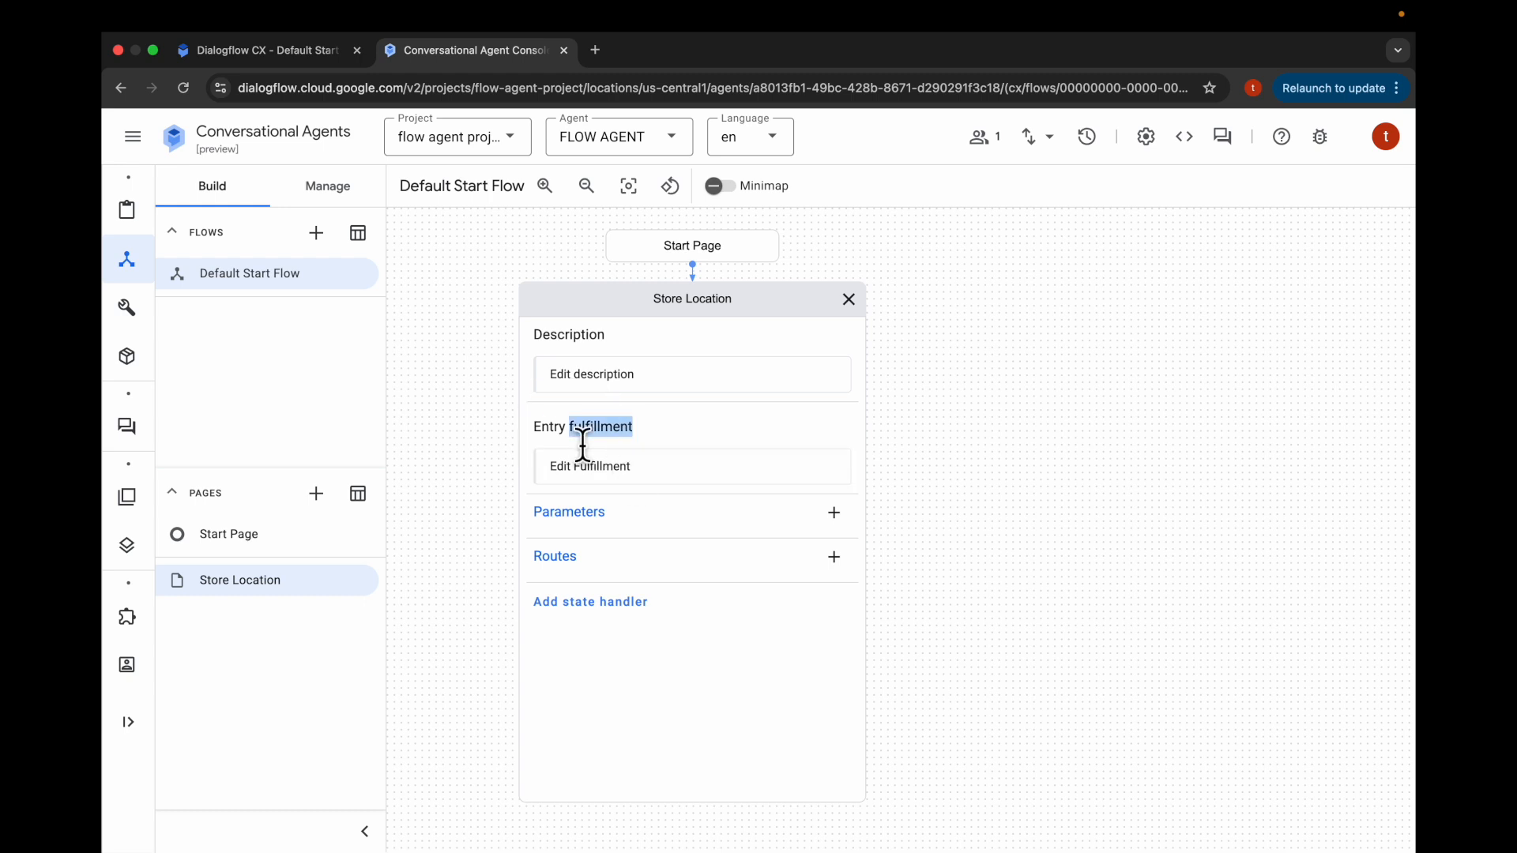
pyautogui.tripleClick(582, 444)
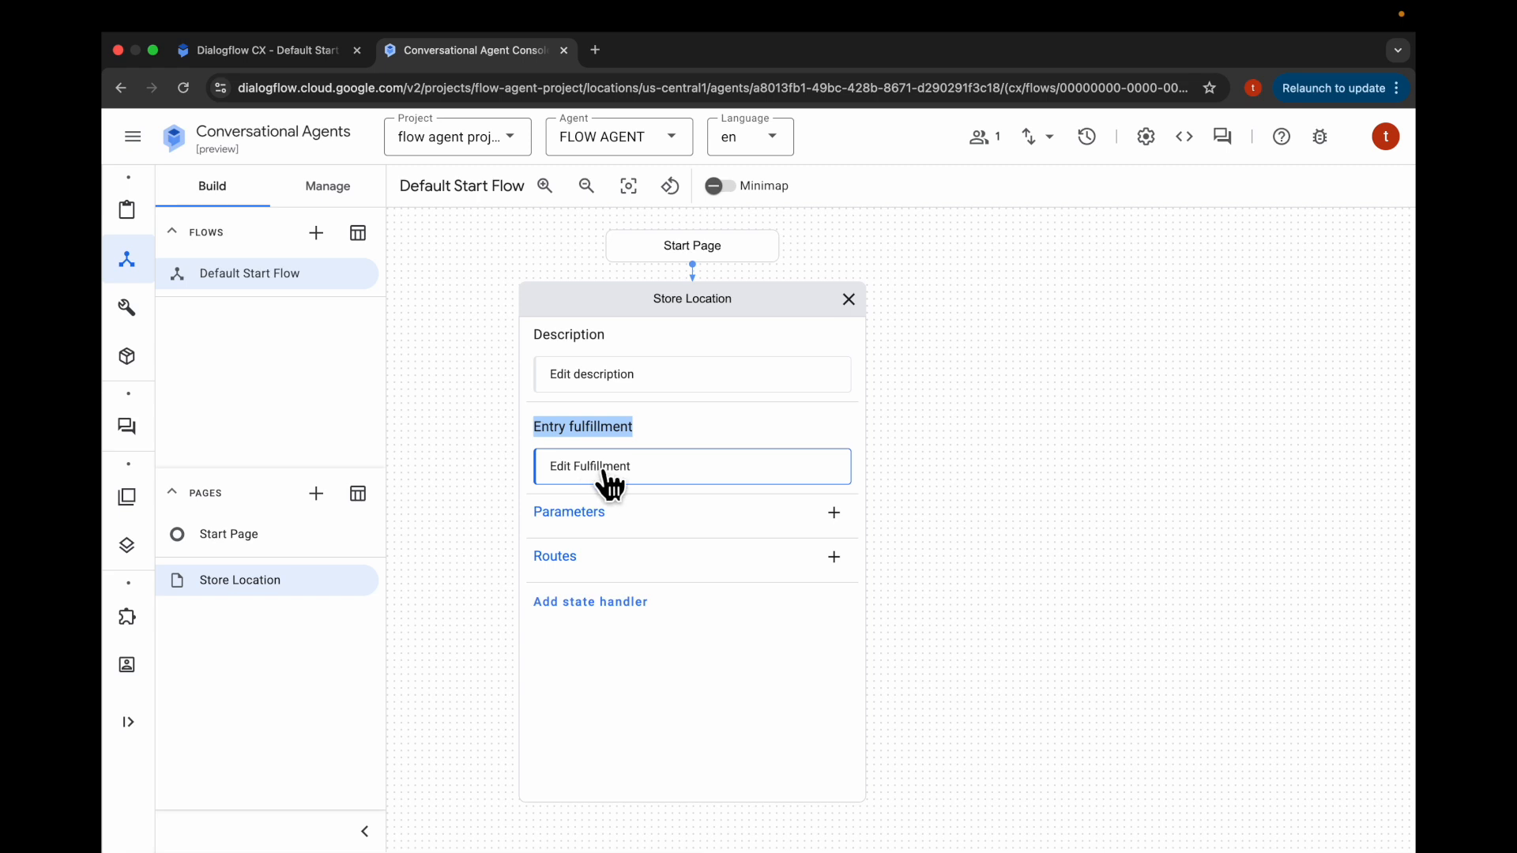
pyautogui.tripleClick(609, 474)
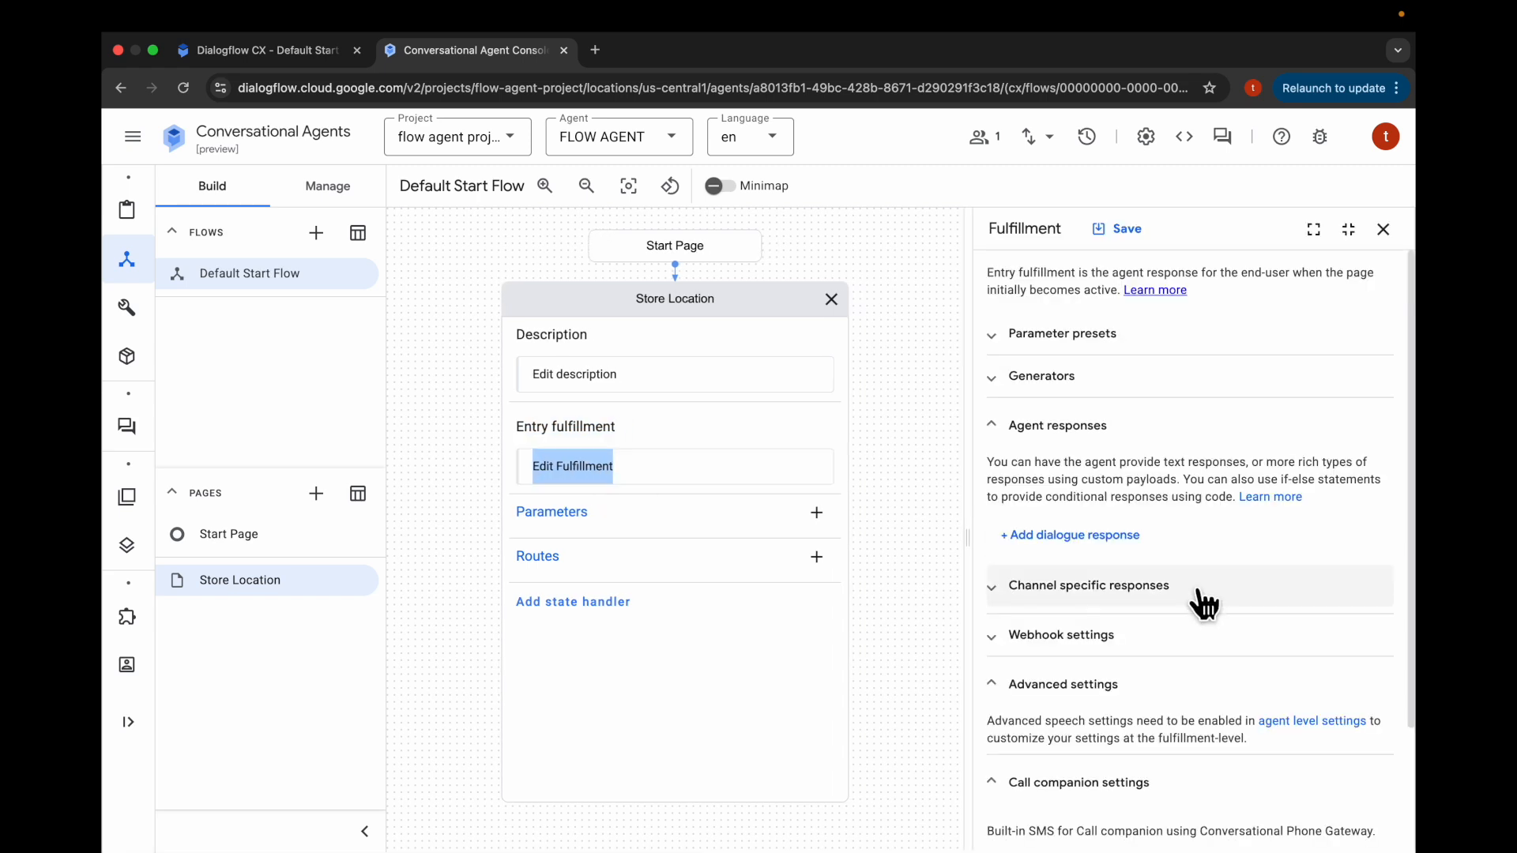
pyautogui.click(1111, 545)
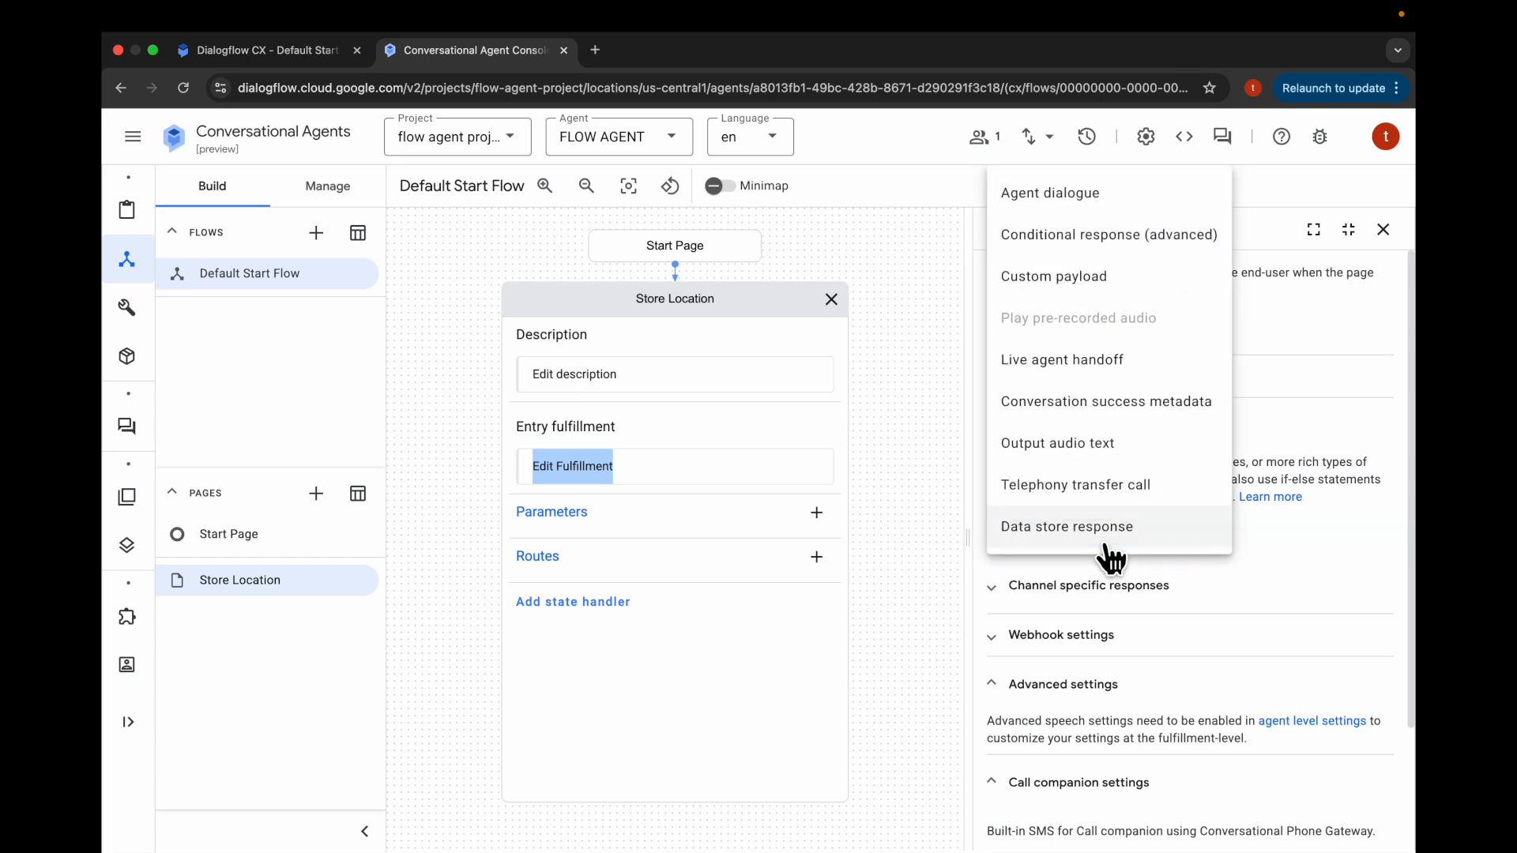
pyautogui.click(1055, 207)
pyautogui.click(1036, 604)
pyautogui.write('Our store is located at 1007 Mountain Drive, Gotham City, NJ.')
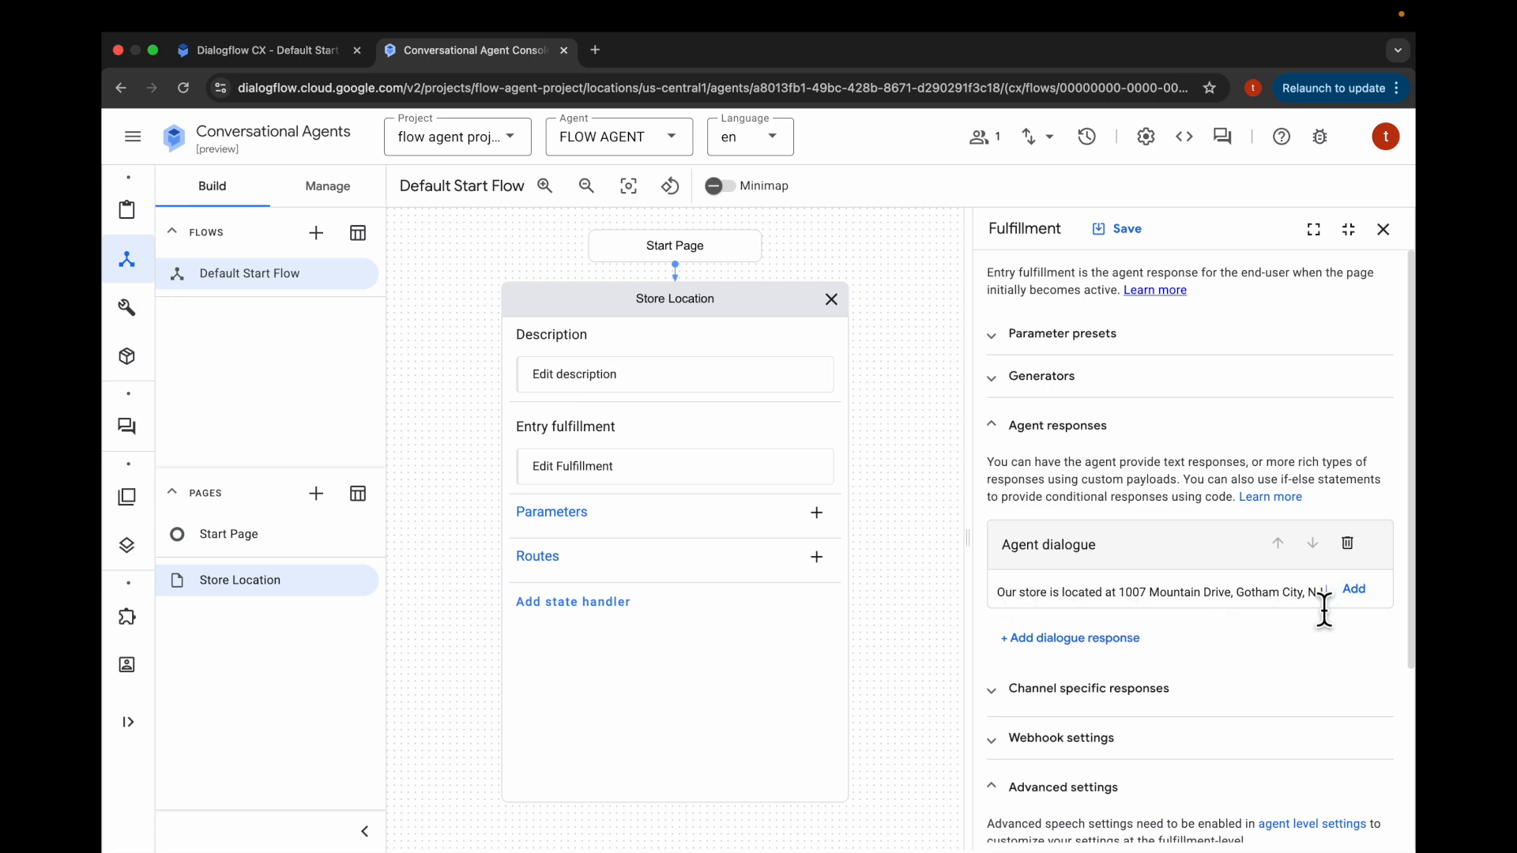
pyautogui.click(1356, 591)
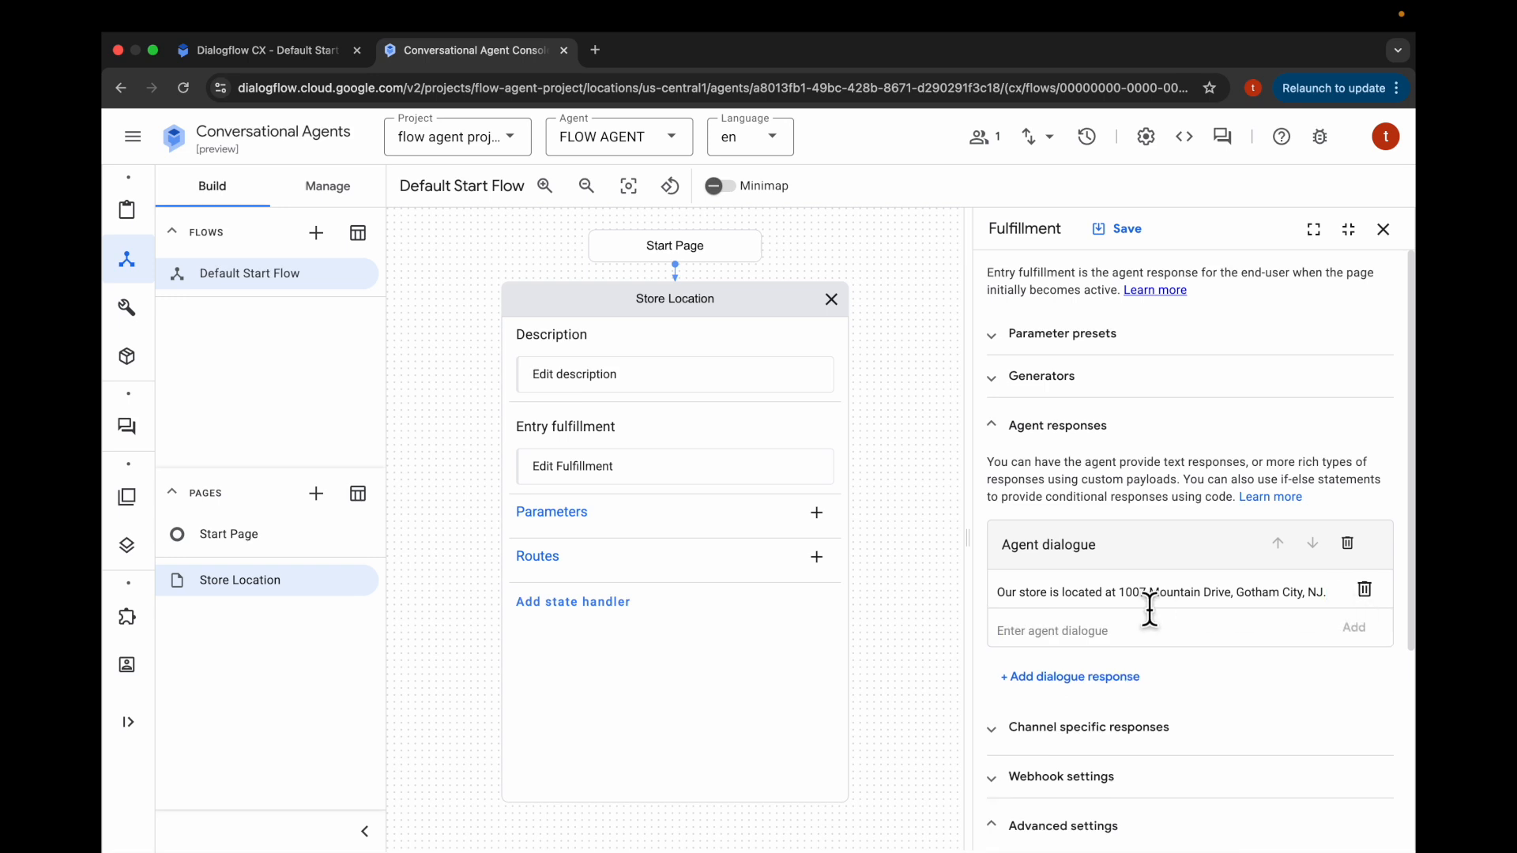
pyautogui.click(1130, 231)
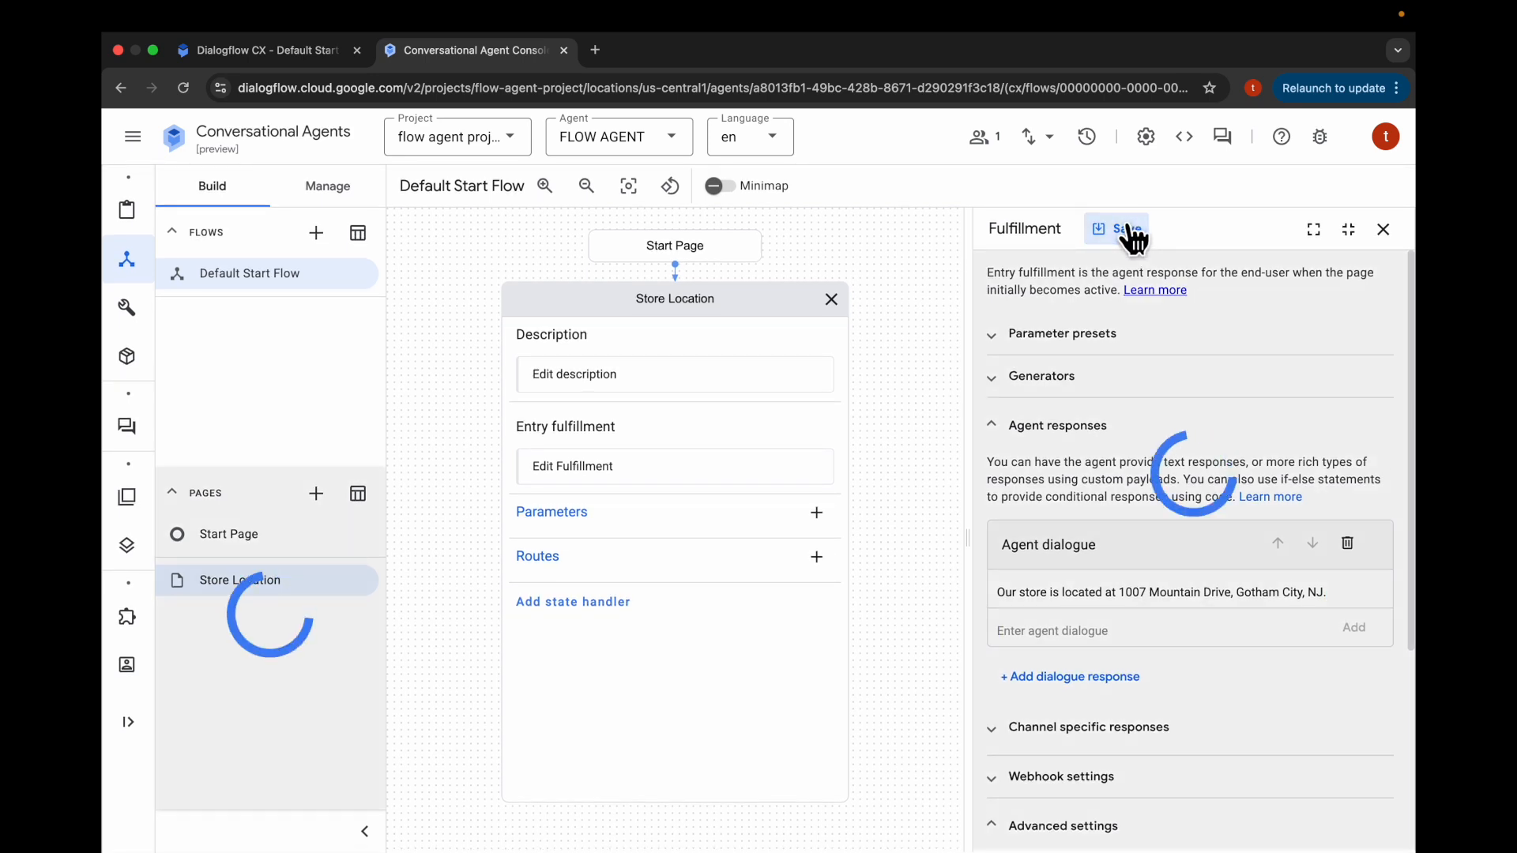
pyautogui.click(1384, 229)
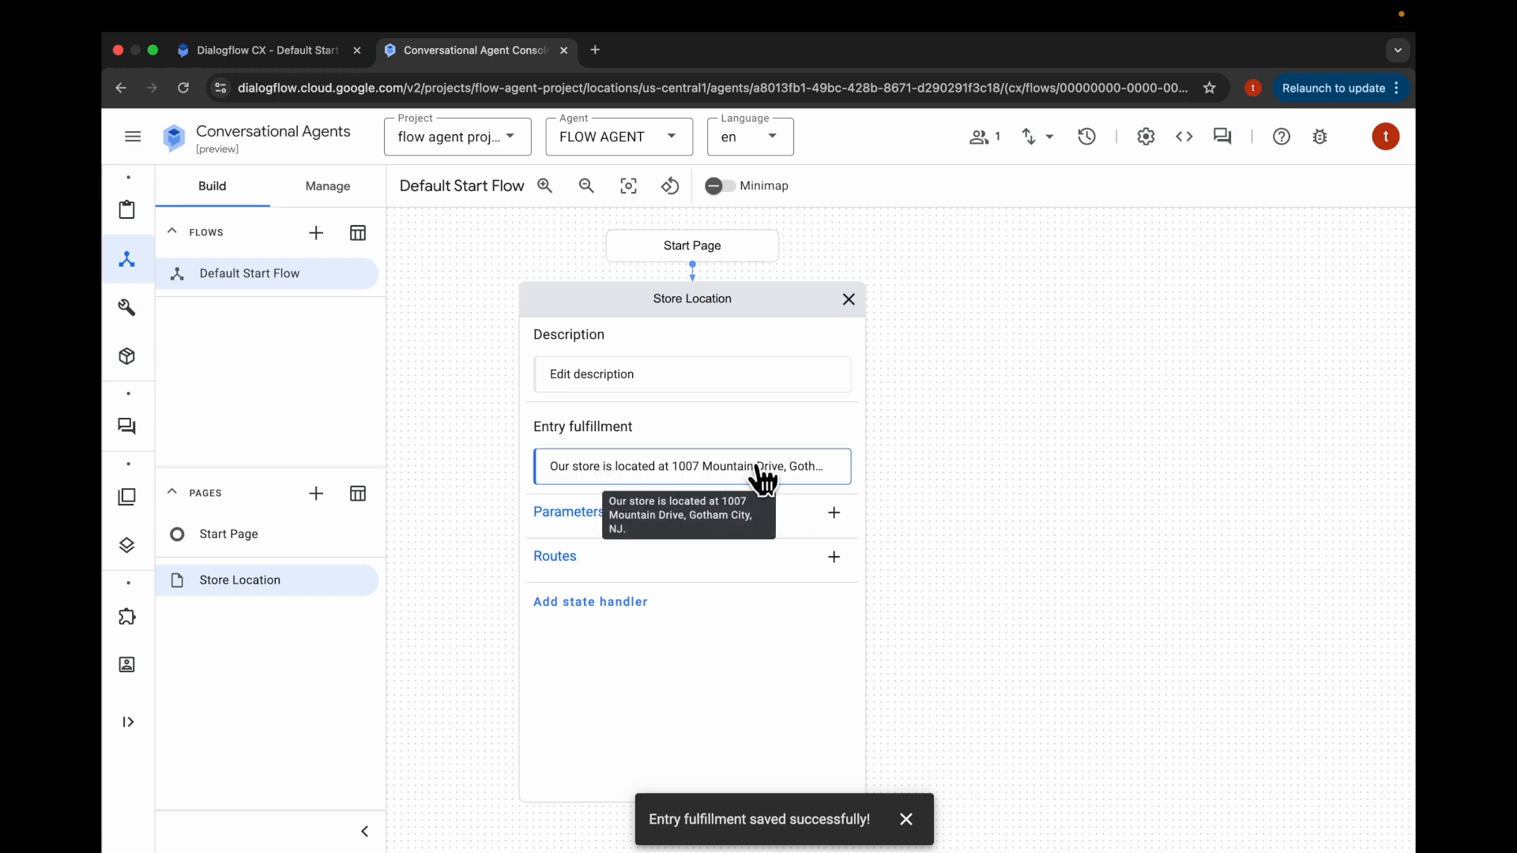
pyautogui.click(723, 313)
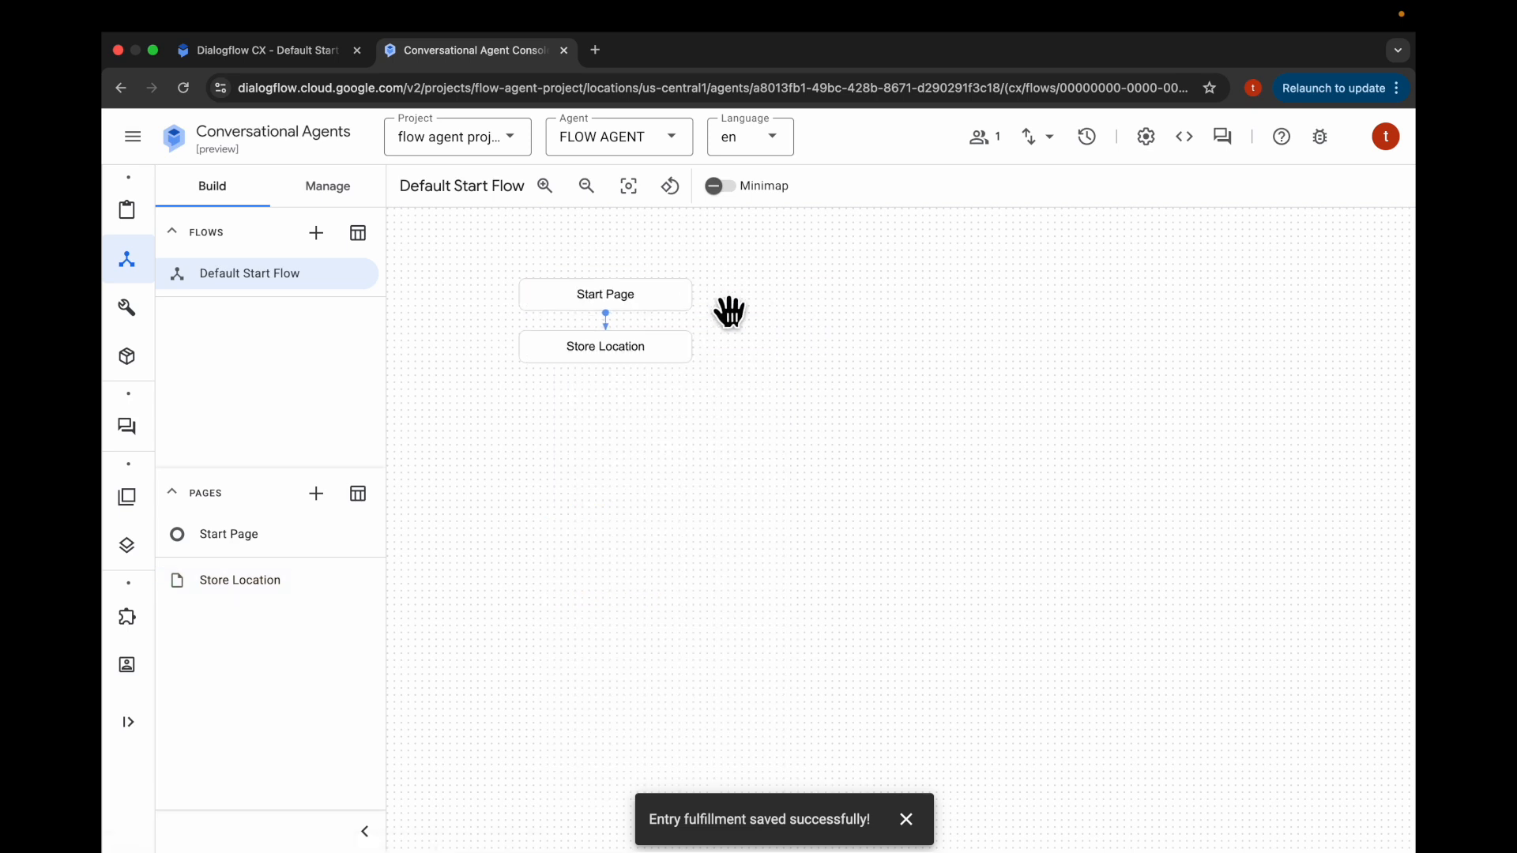
# Test the Default Start Flow in the preview by asking the agent "What is the store location?".
pyautogui.click(1226, 139)
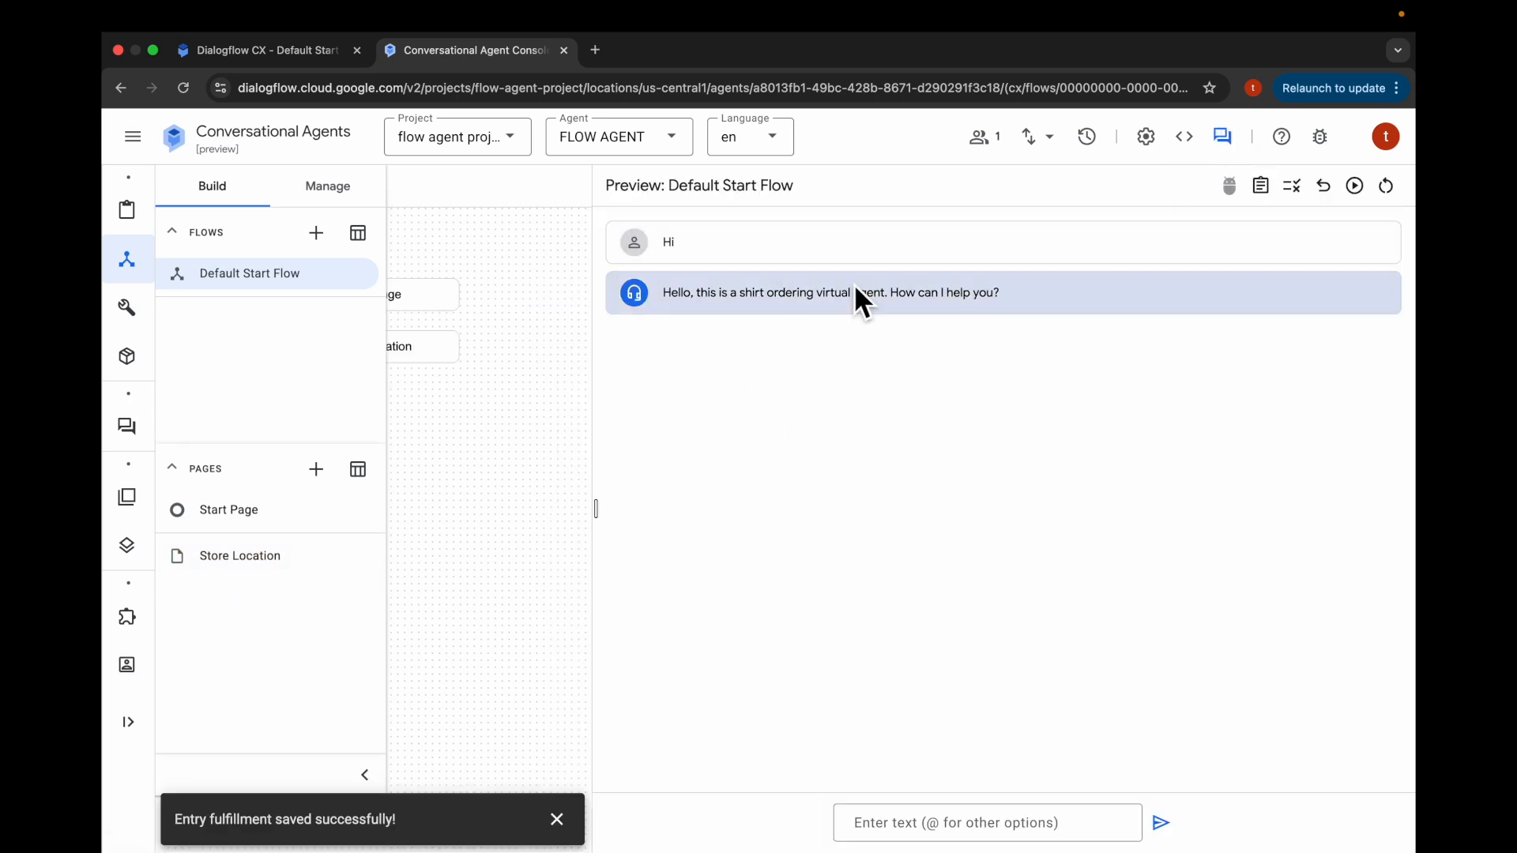
pyautogui.click(1355, 188)
pyautogui.click(903, 830)
pyautogui.write('What is the store location?')
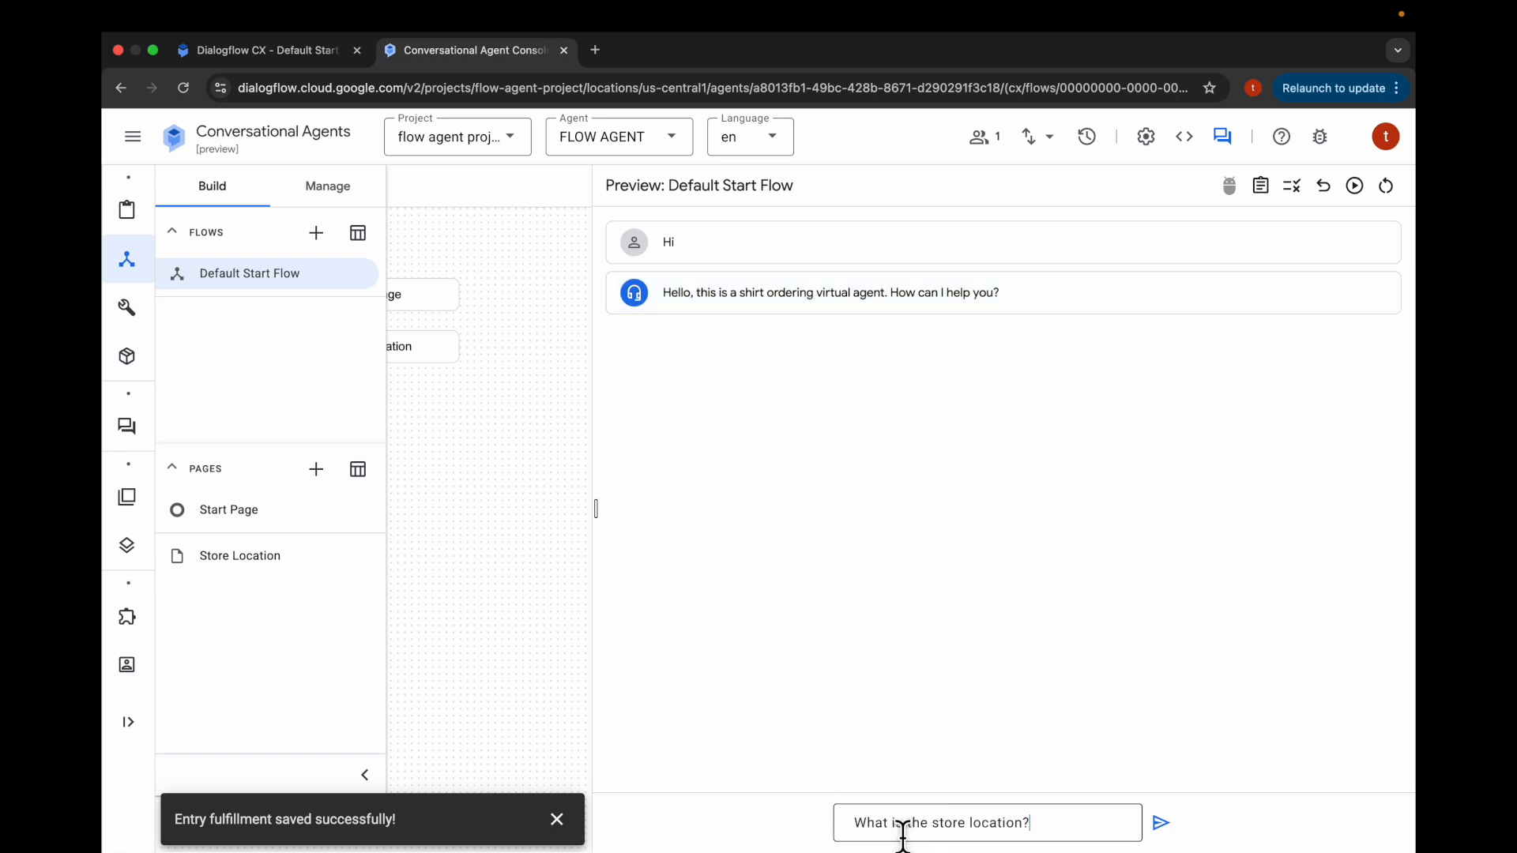
pyautogui.click(1162, 824)
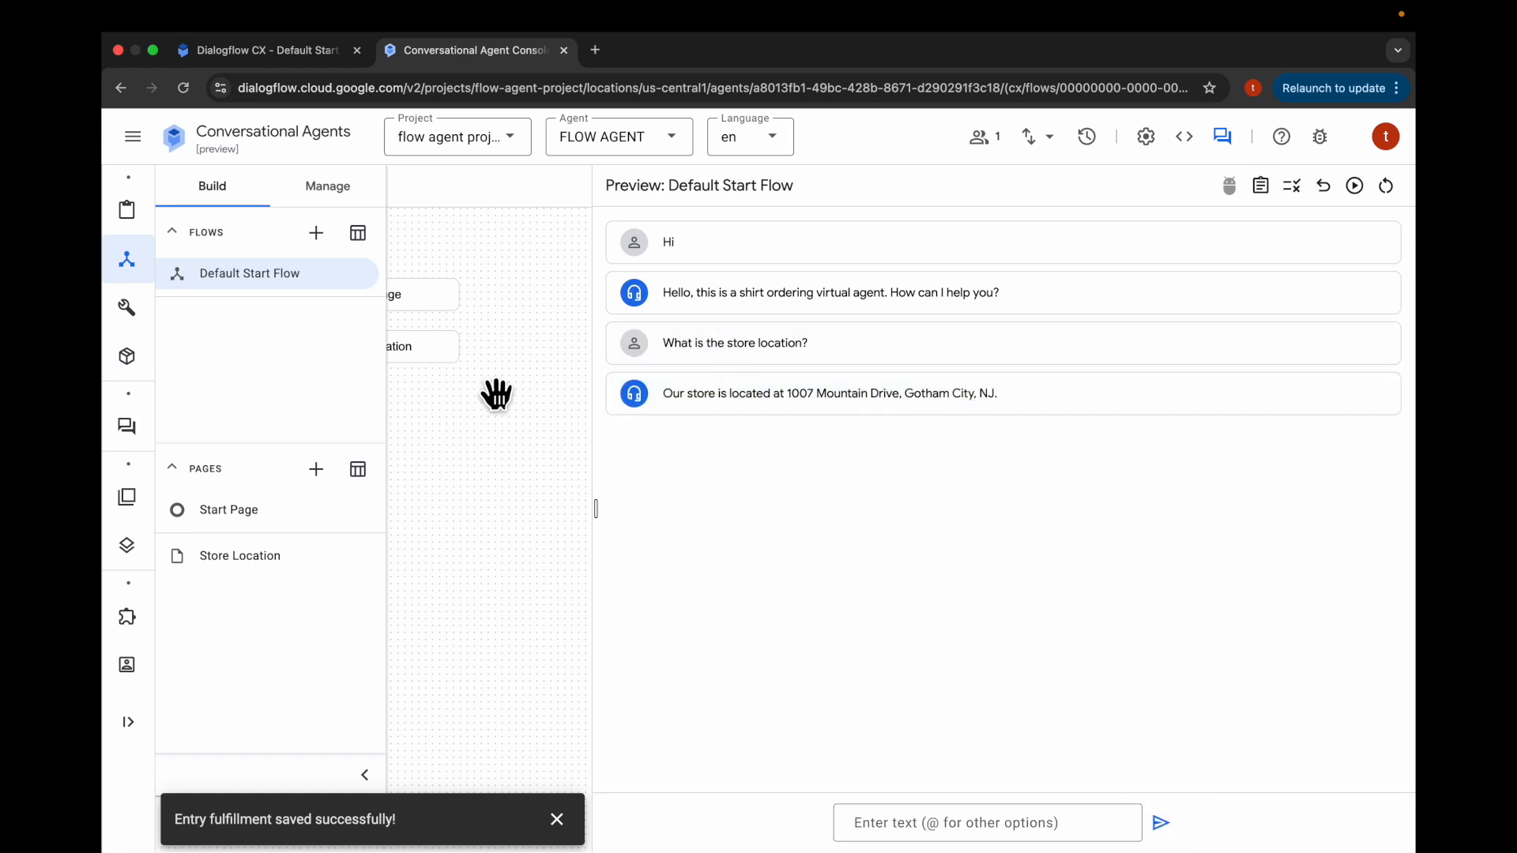
# Compare the Start Page routes and the Store Location page's entry fulfillment with the previewed conversation, and close the preview.
pyautogui.moveTo(594, 518); pyautogui.dragTo(809, 528)
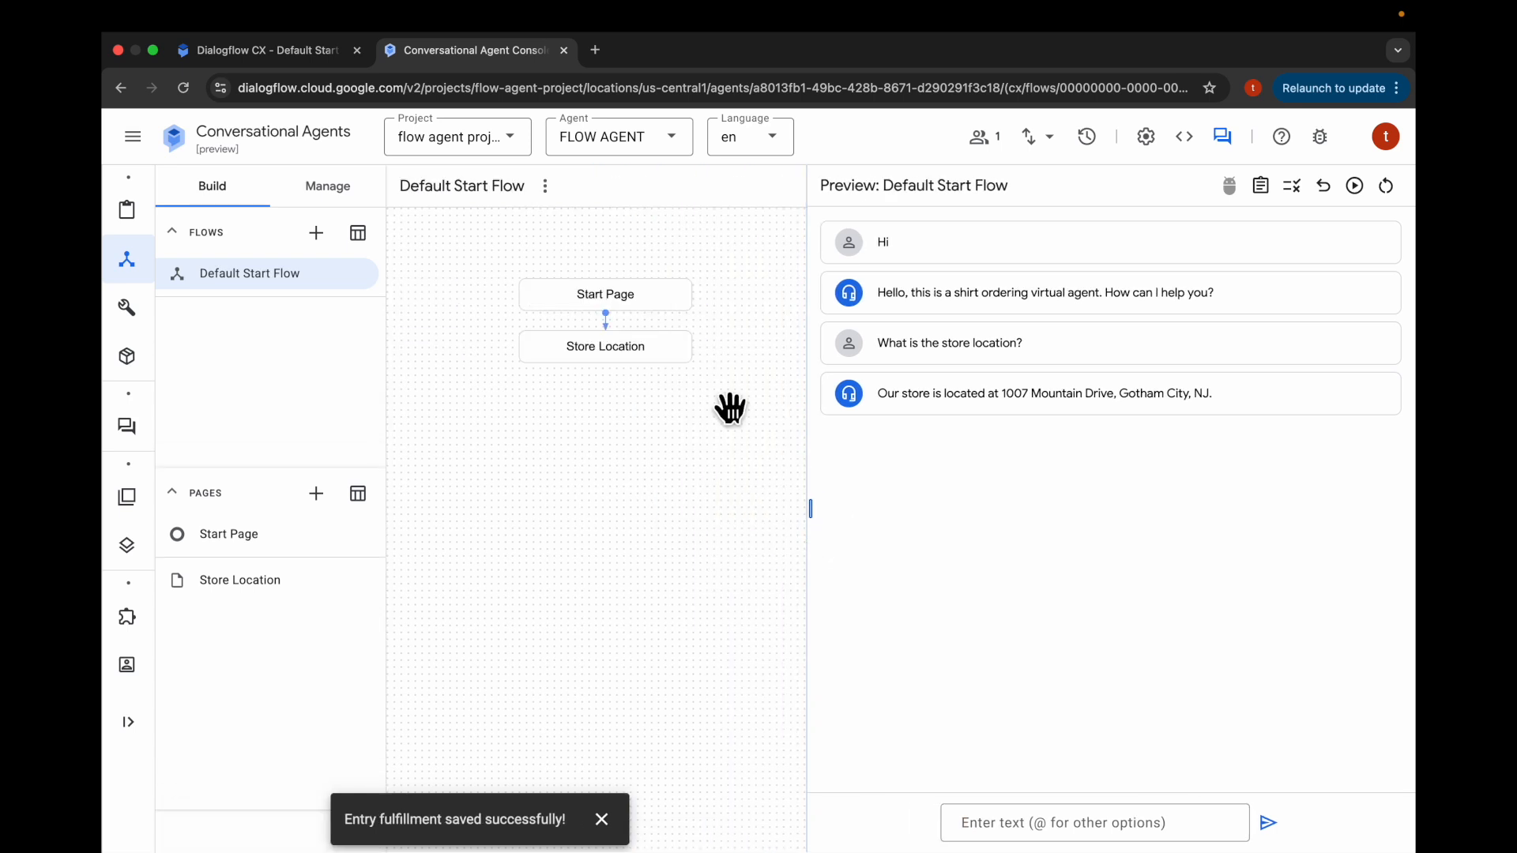
pyautogui.click(633, 315)
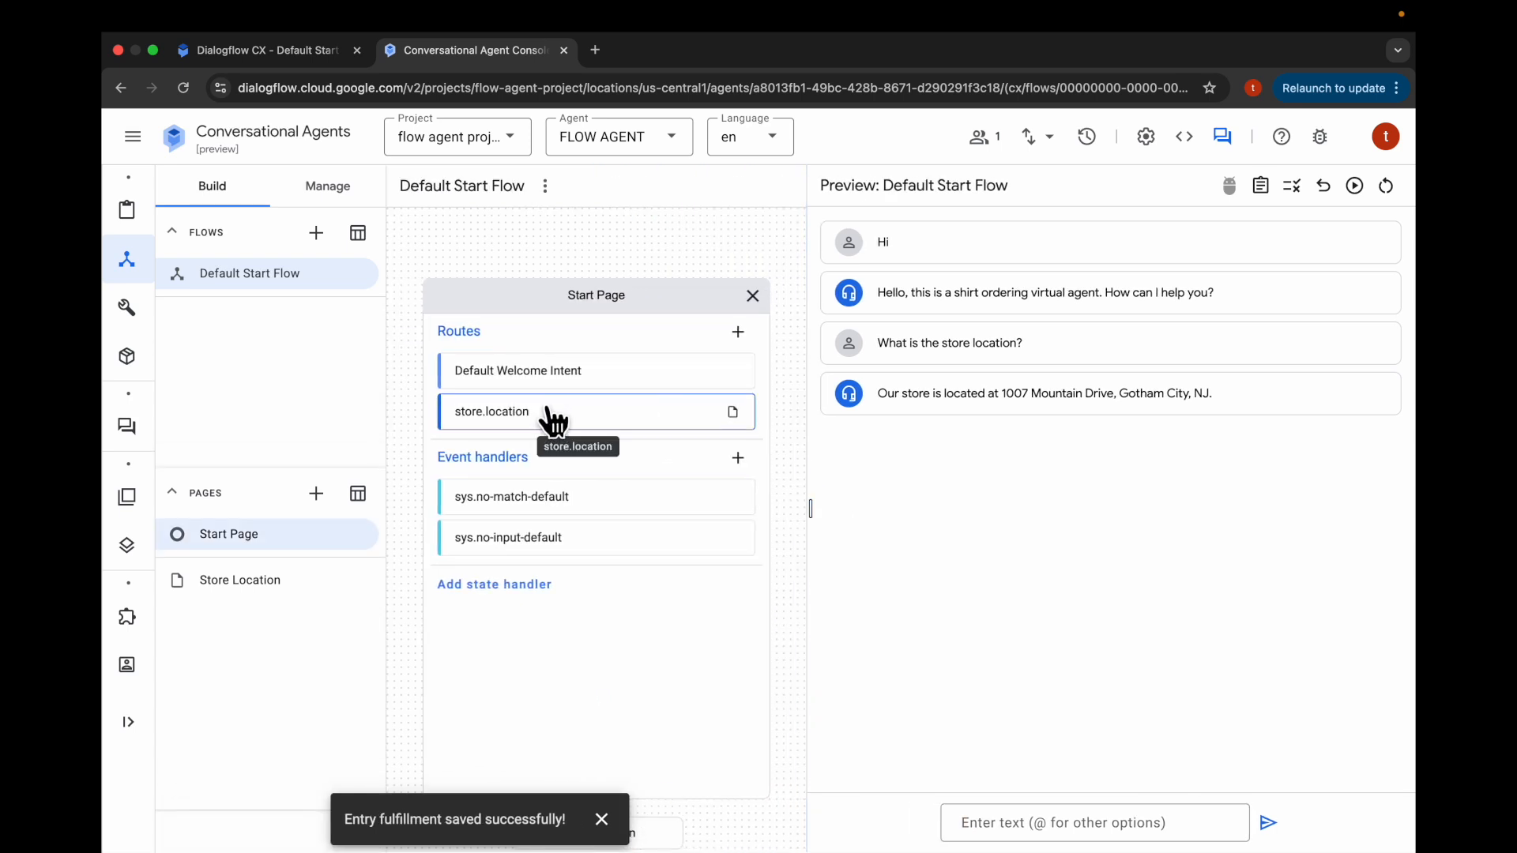
pyautogui.click(613, 295)
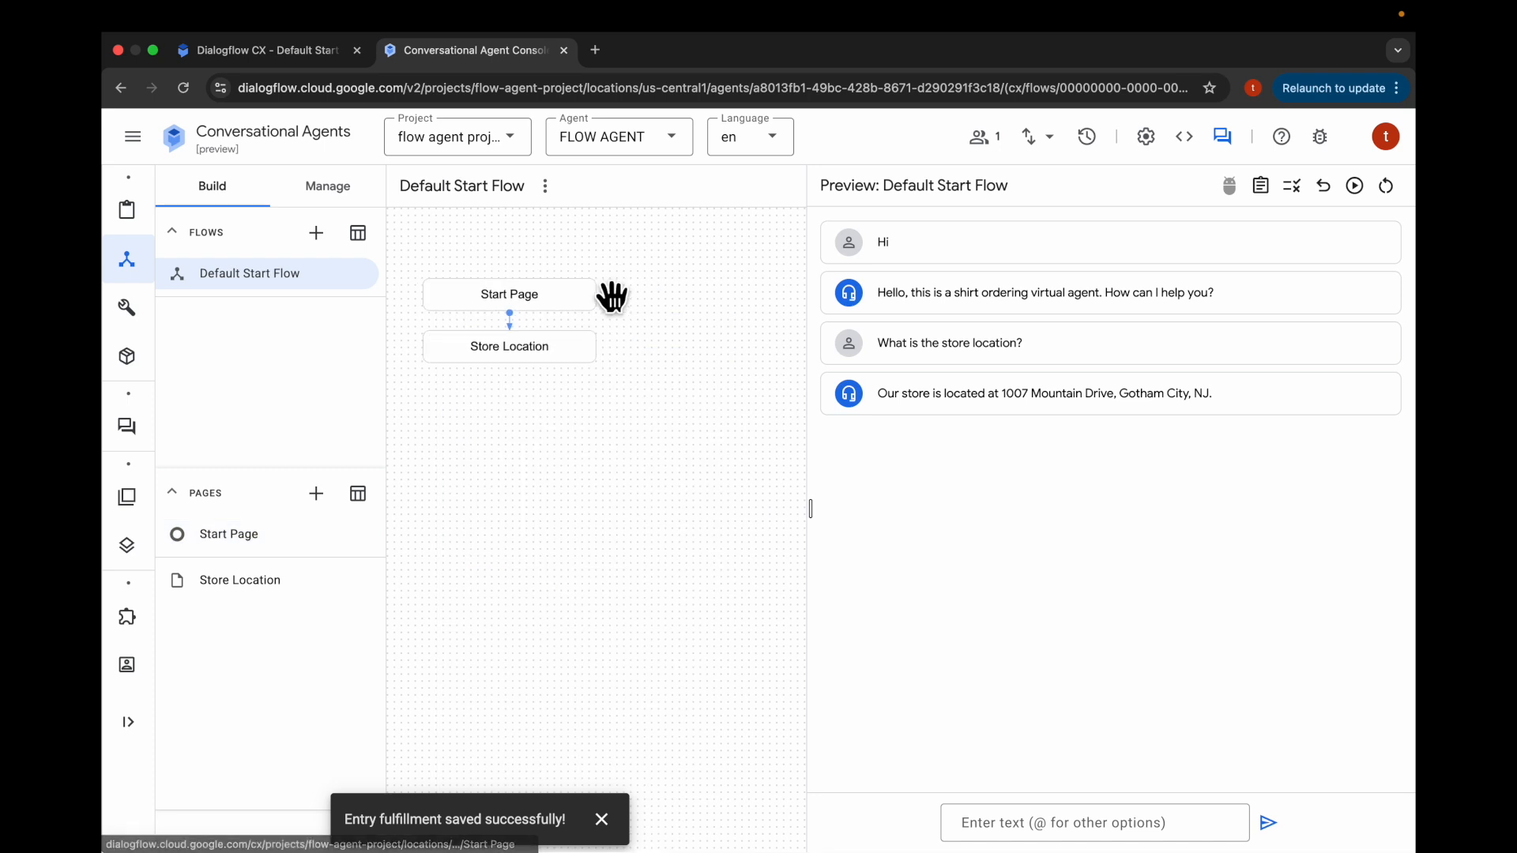
pyautogui.click(516, 354)
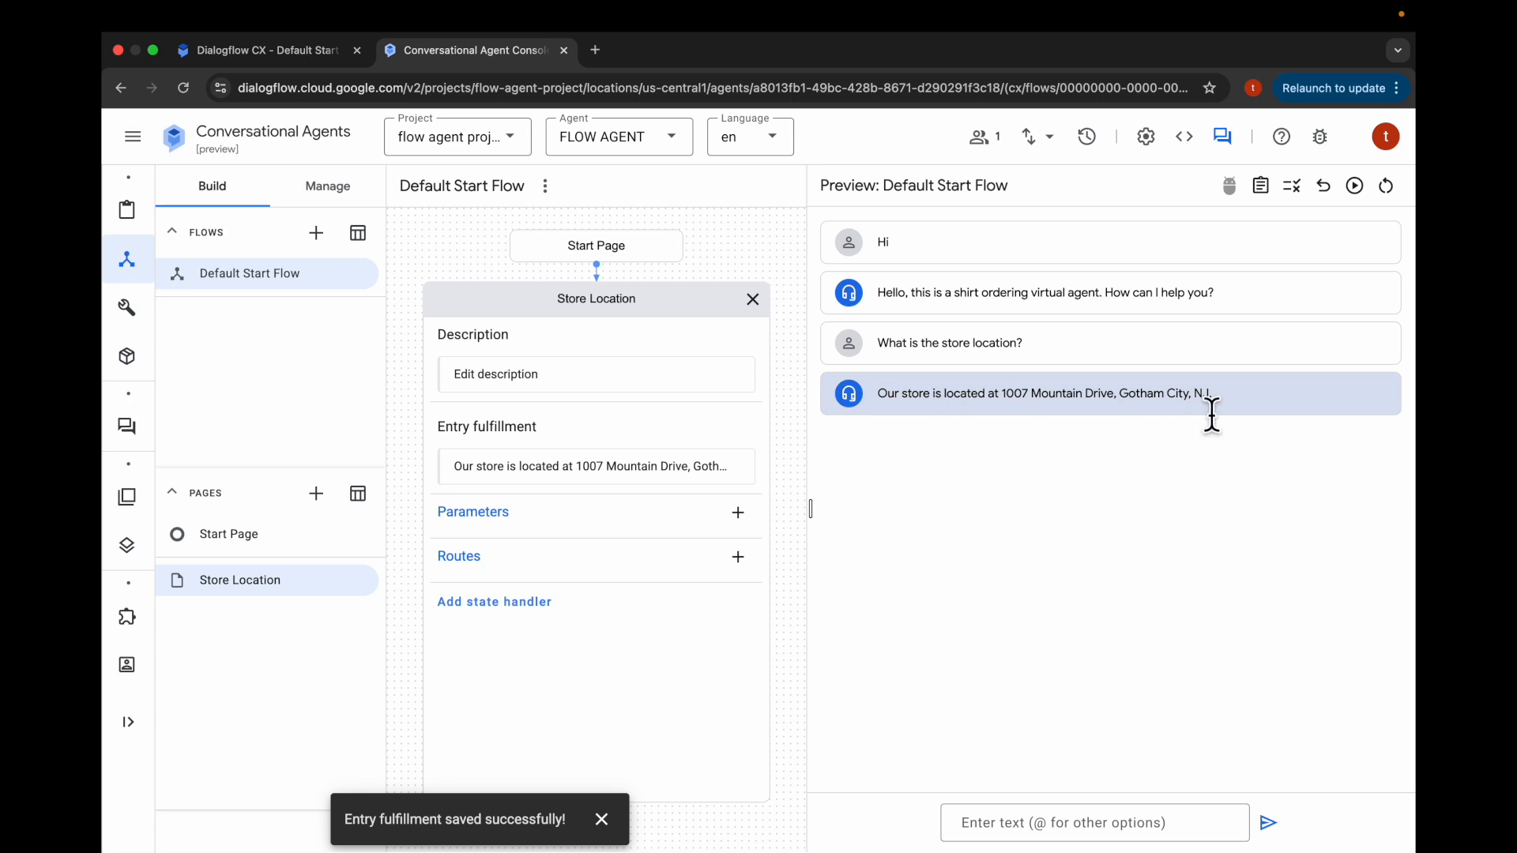
pyautogui.click(1226, 142)
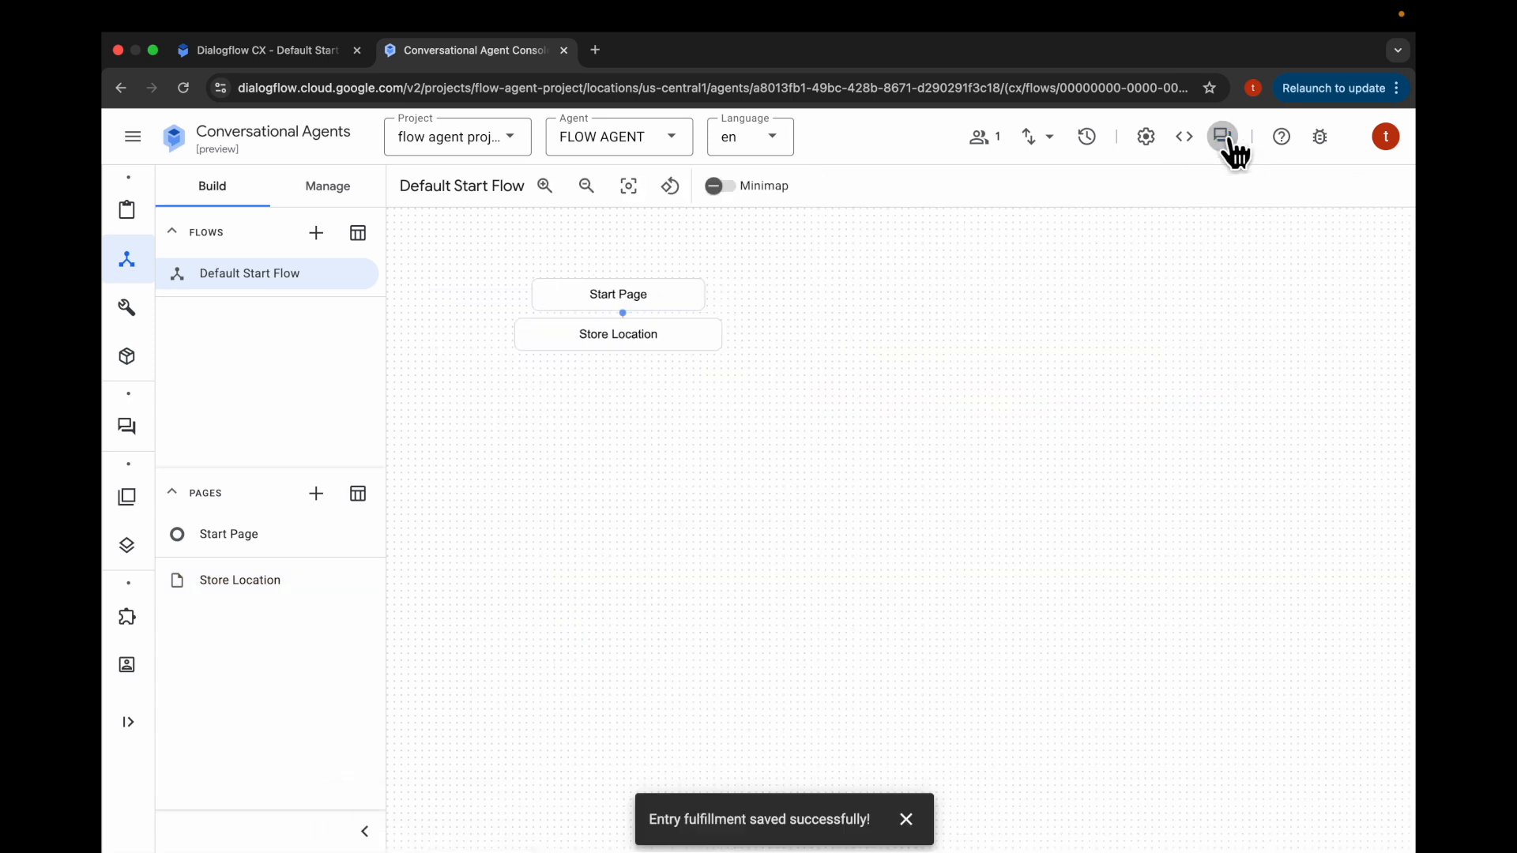
# Add a new route to the Start Page and create a new intent for it with the display name store.hours.
pyautogui.click(629, 307)
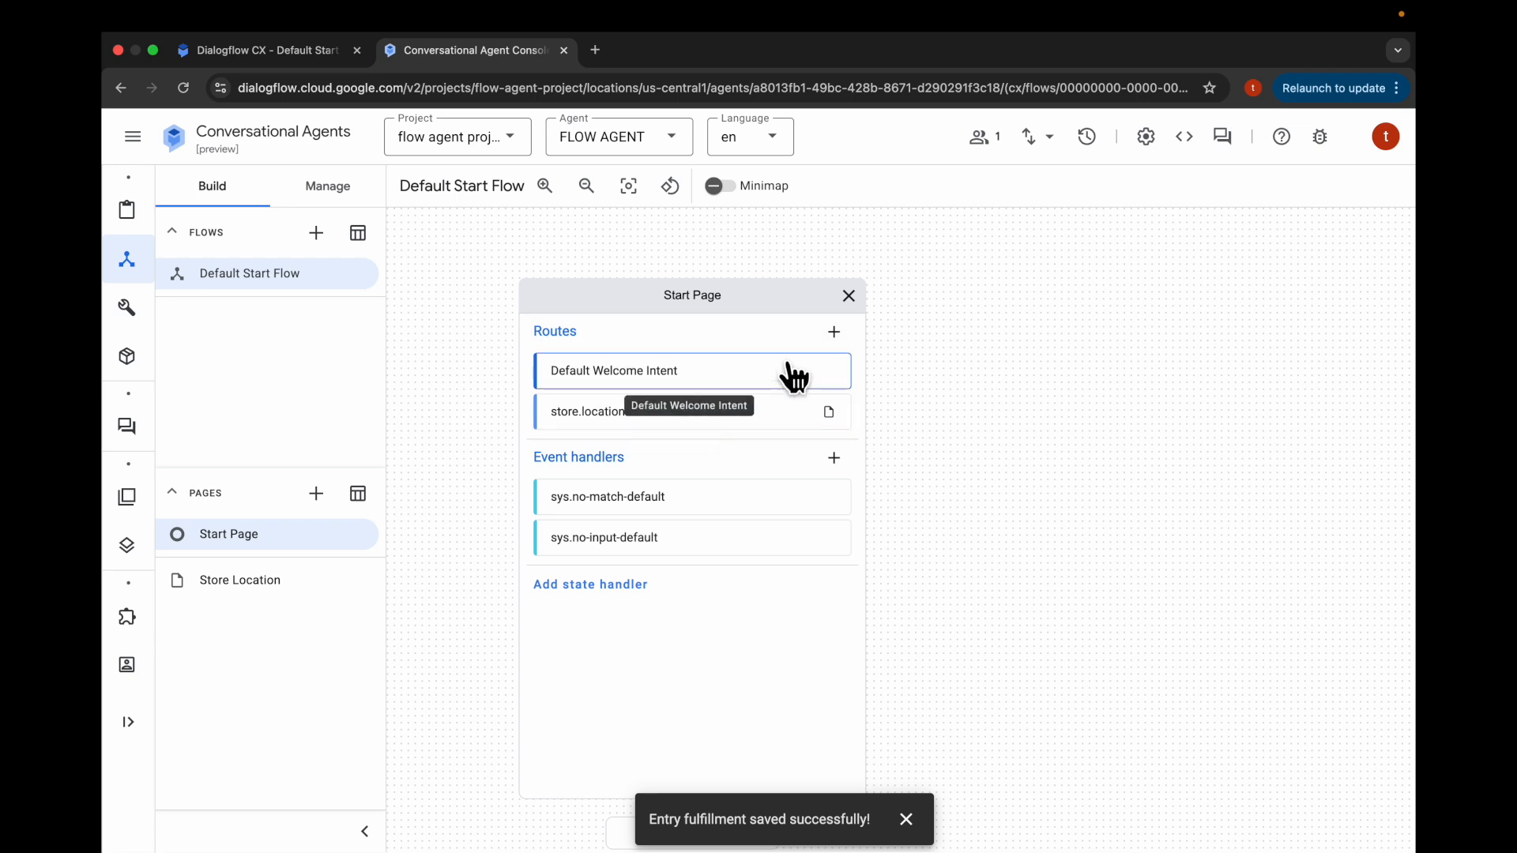
pyautogui.click(834, 332)
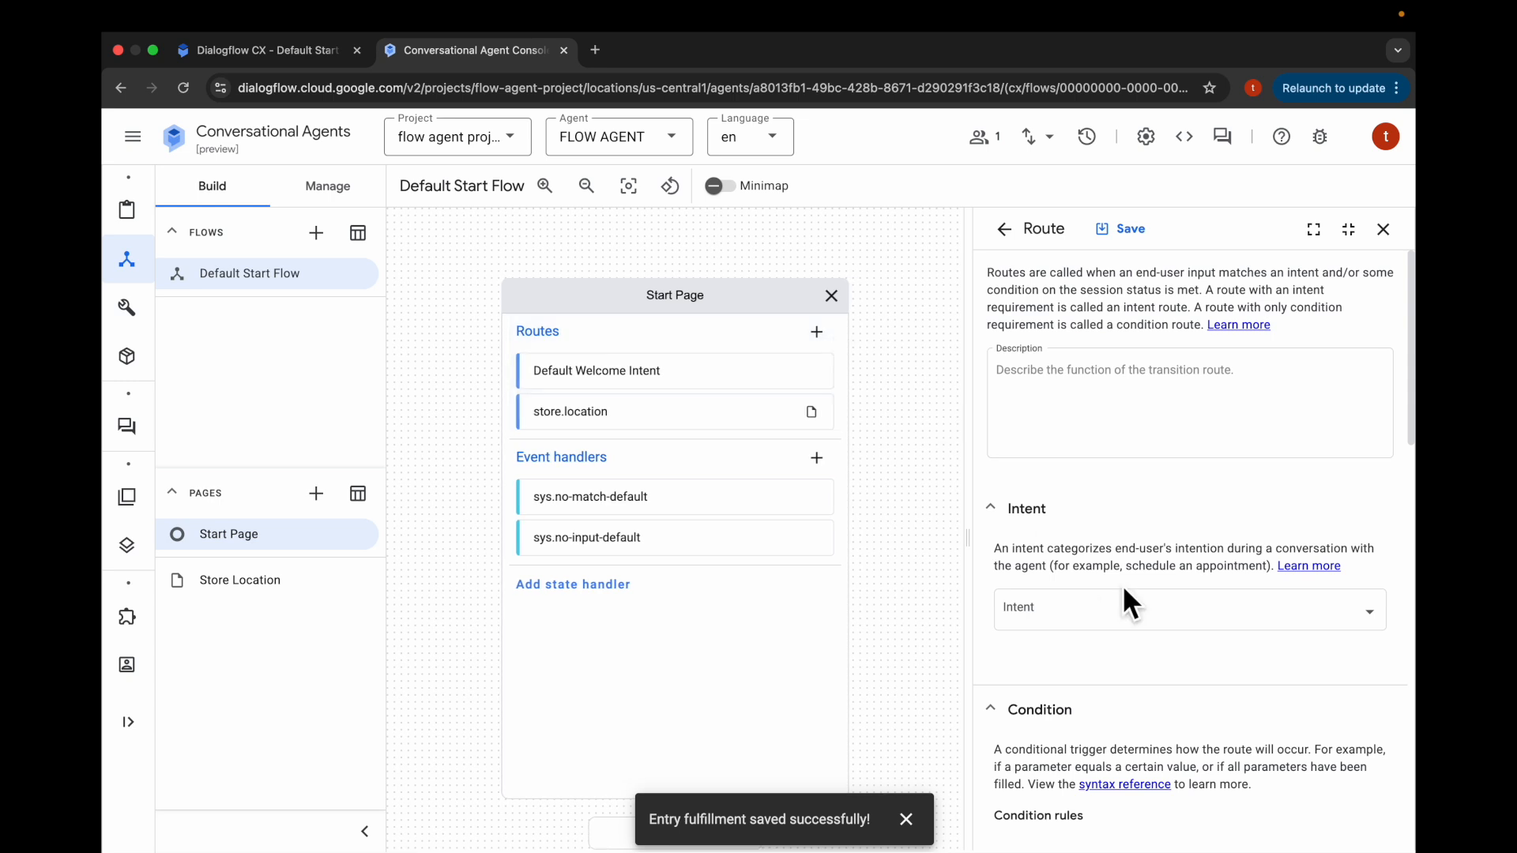
pyautogui.click(1113, 615)
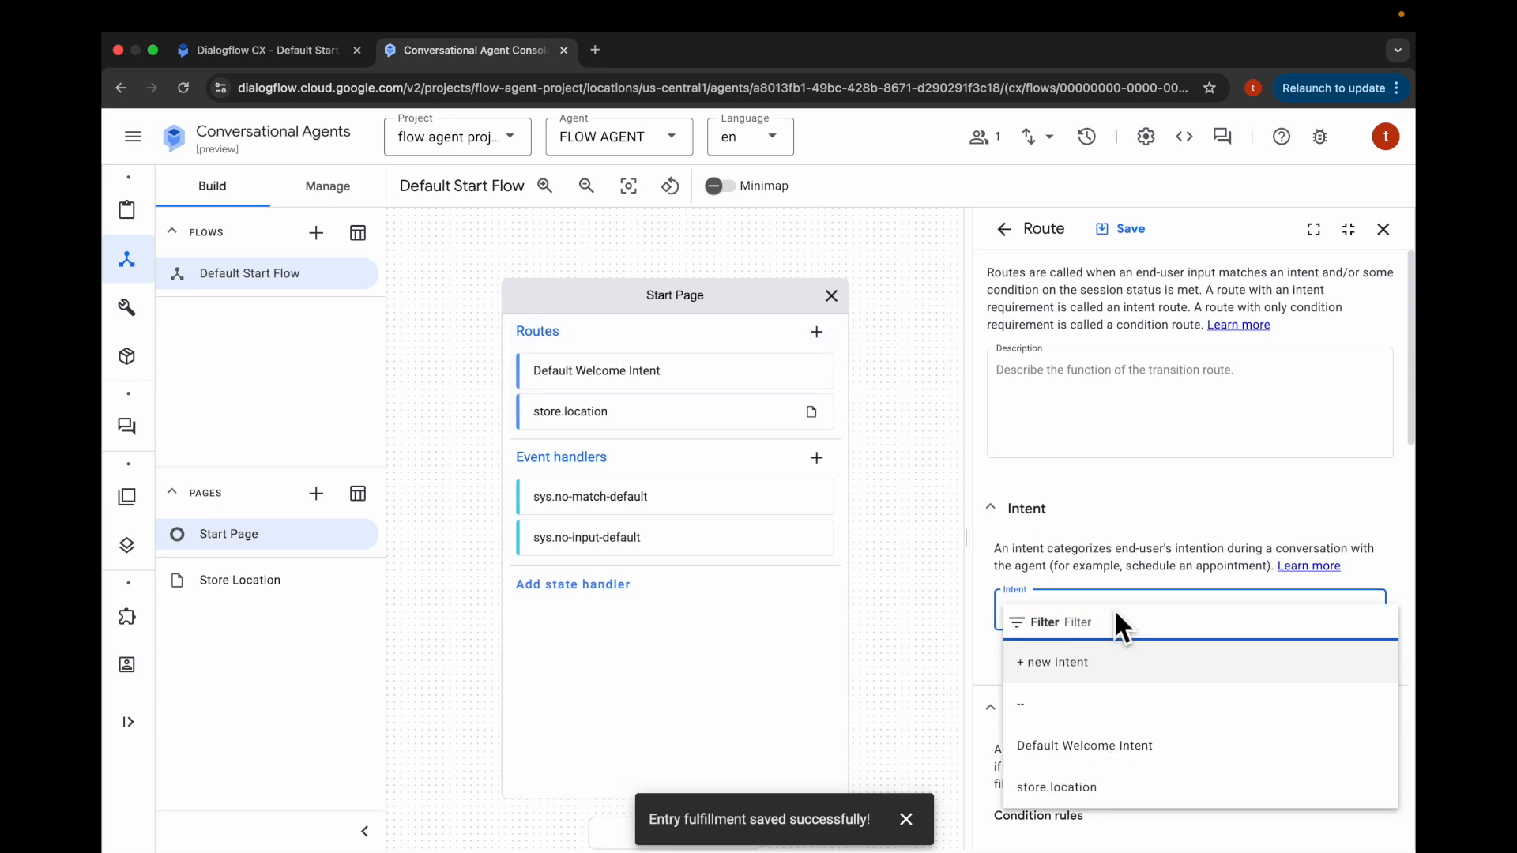
pyautogui.click(1084, 684)
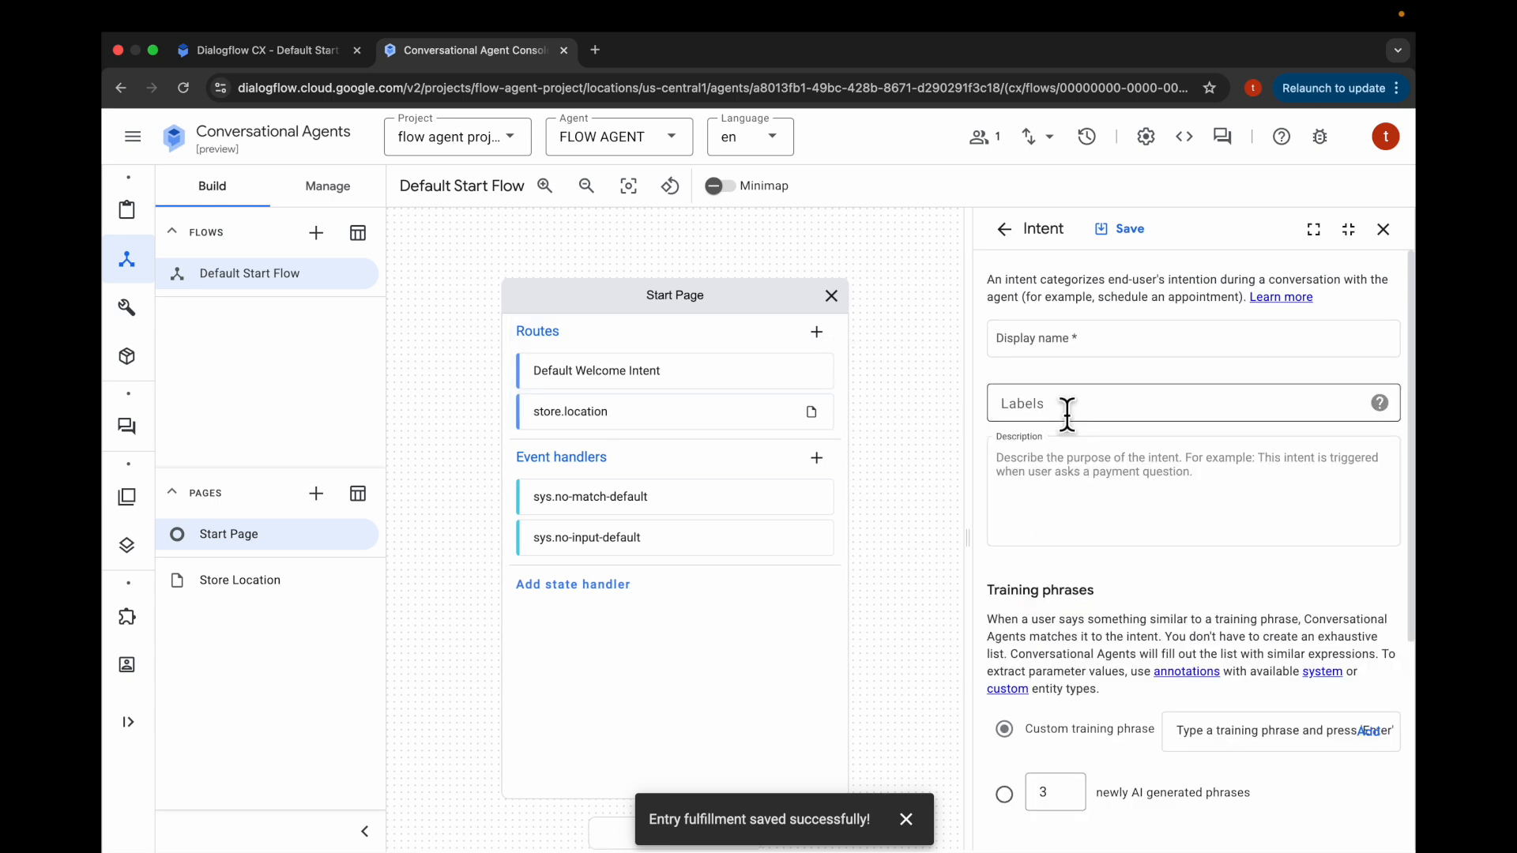
pyautogui.click(1054, 352)
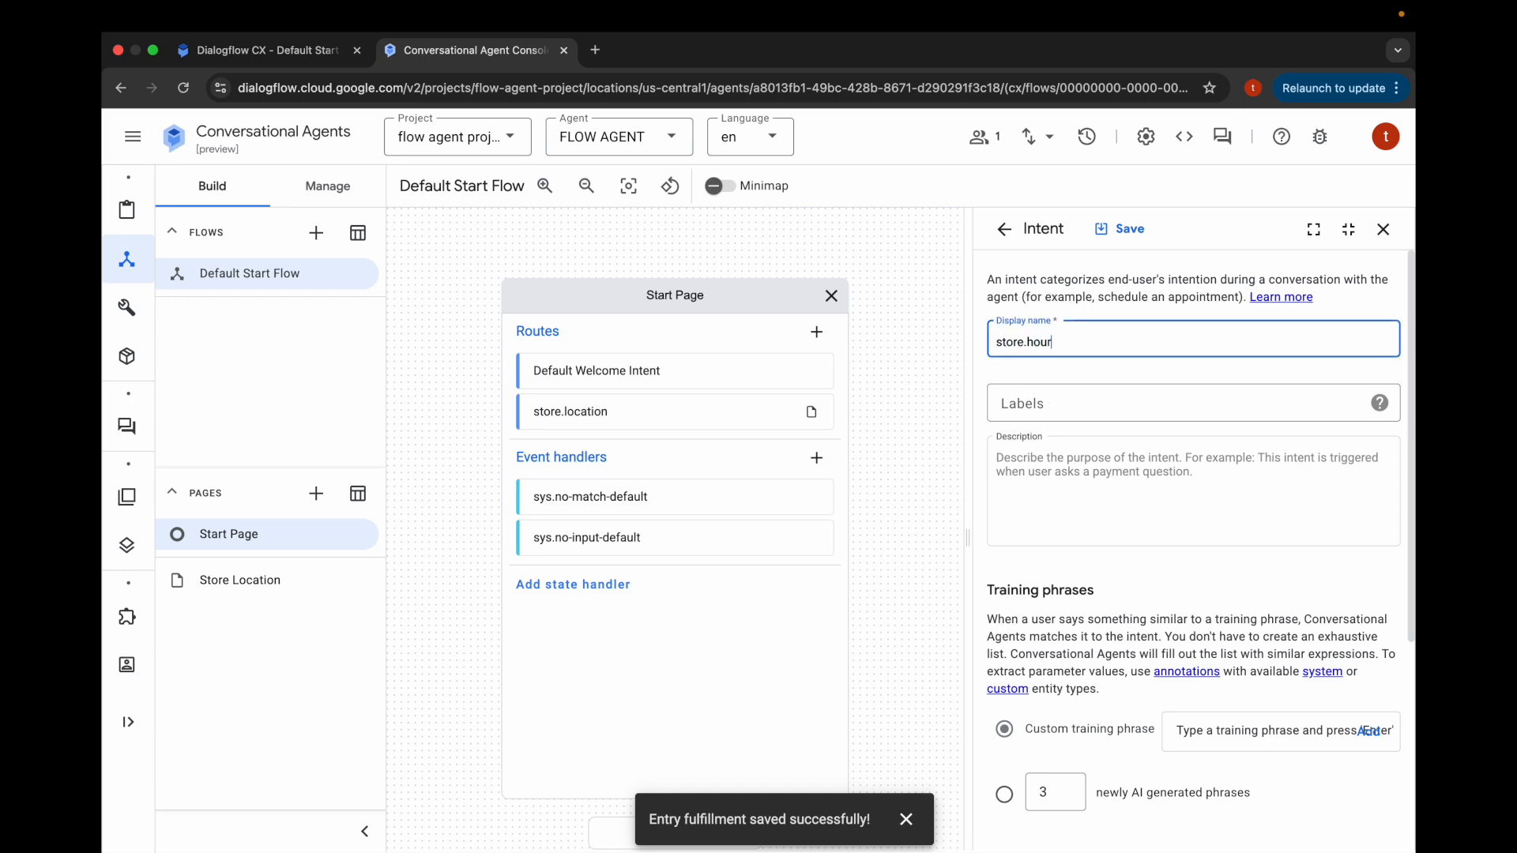
# Add the training phrases "What are your store hours?" and "What time do you close?", then save the intent and its route.
pyautogui.scroll(-4, 1247, 489)
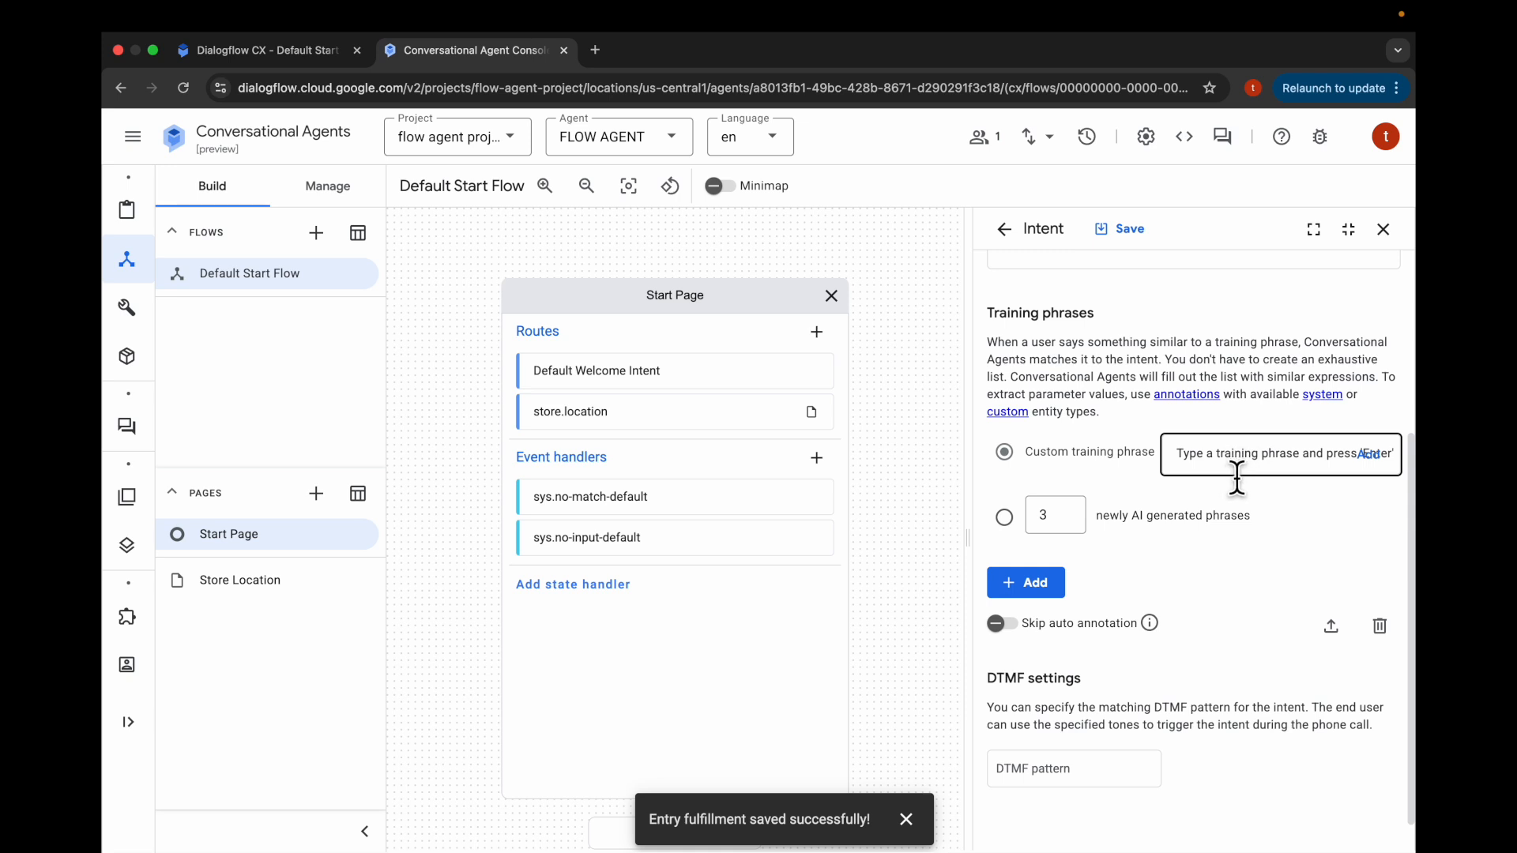
pyautogui.click(1238, 477)
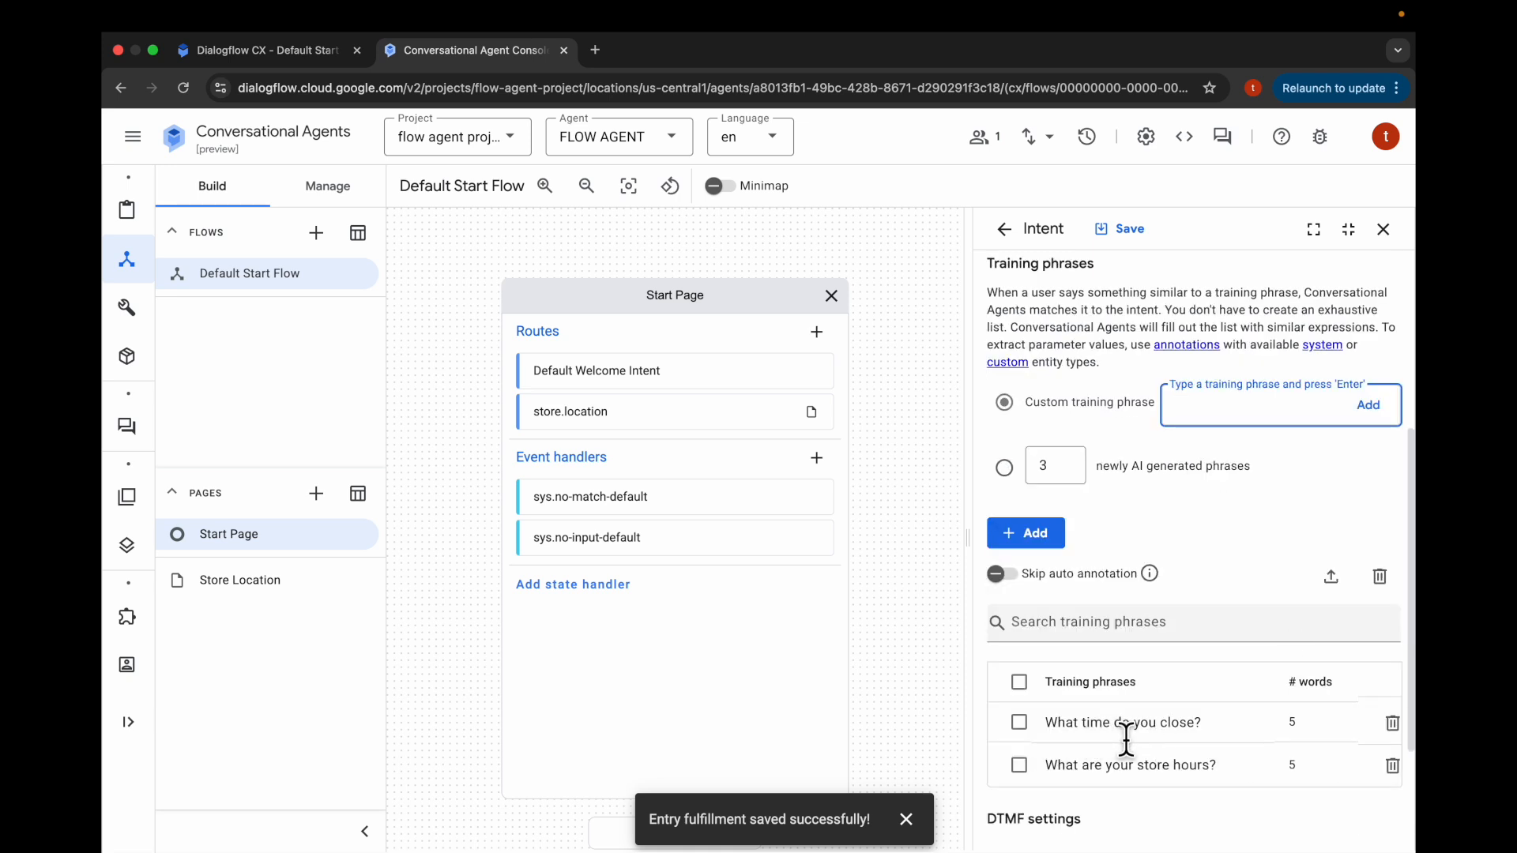
pyautogui.click(1125, 231)
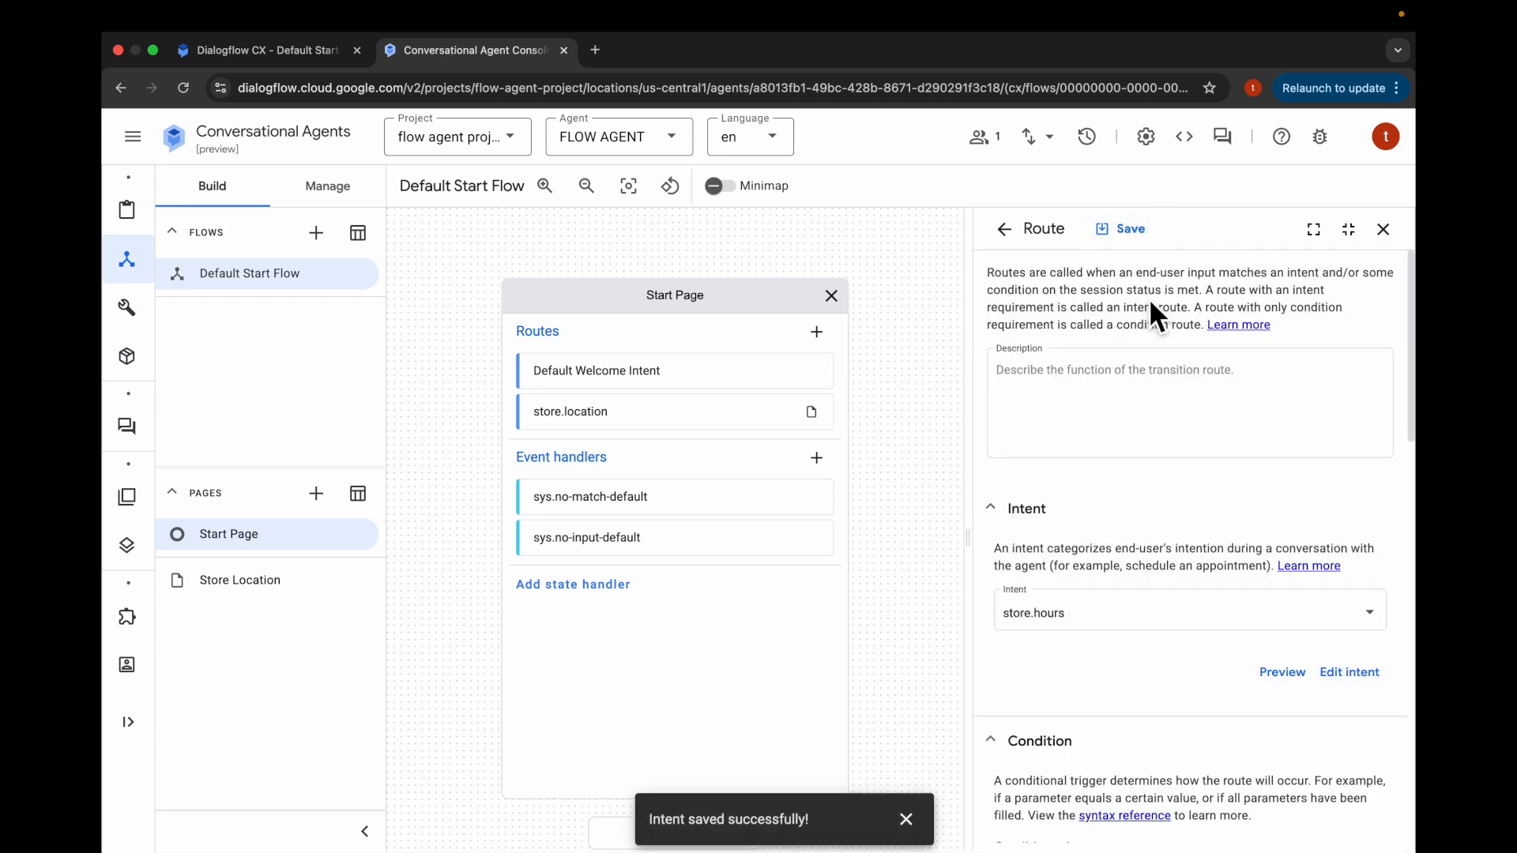
pyautogui.click(1130, 231)
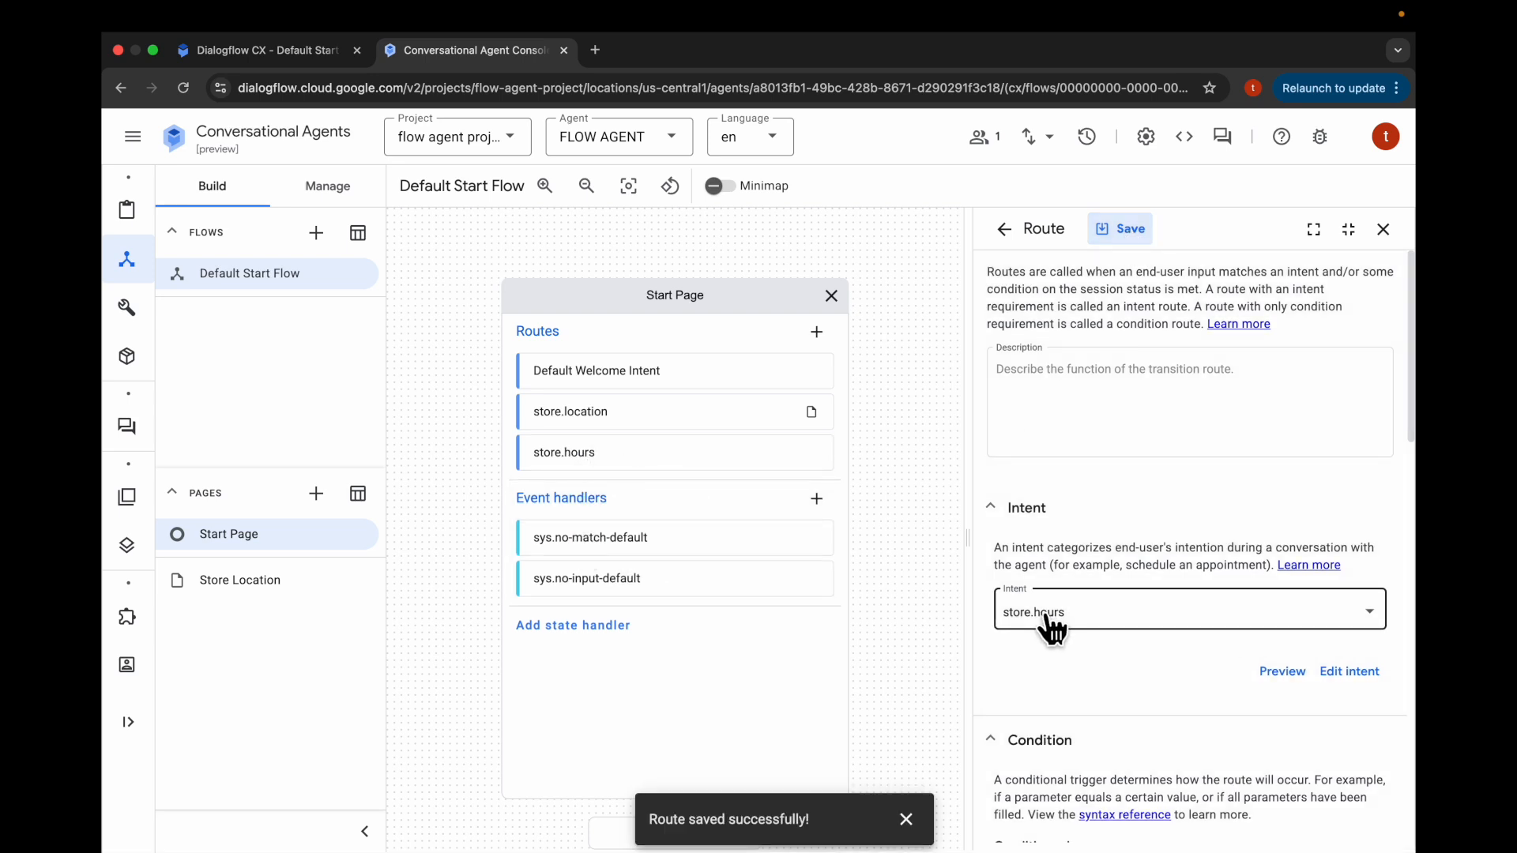
# Set the store.hours route's transition type to Page and review the route's intent, condition and fulfillment sections.
pyautogui.scroll(-15, 1051, 628)
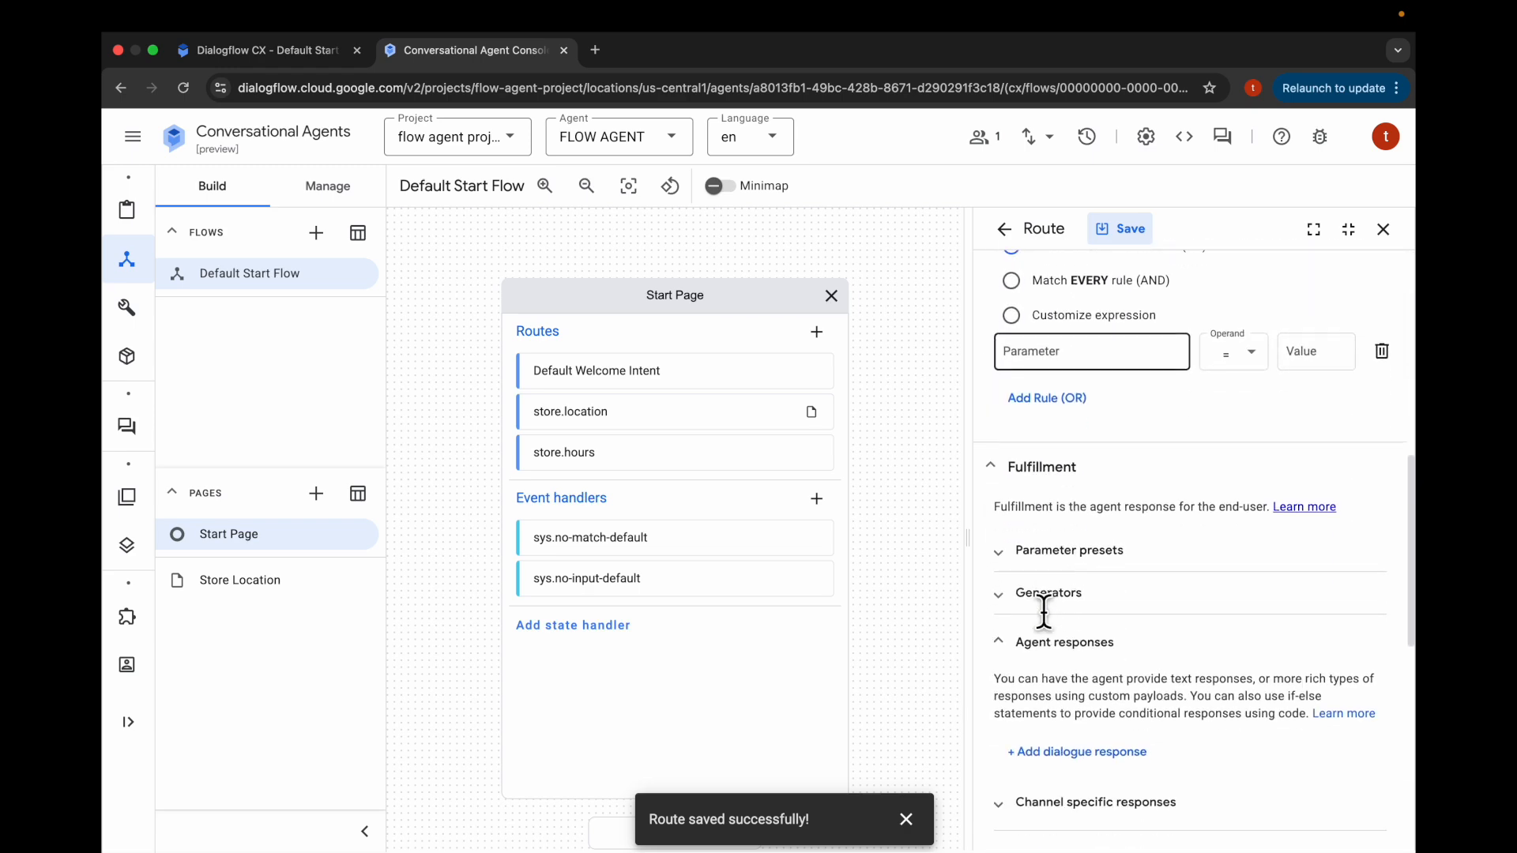
pyautogui.scroll(-1, 1051, 628)
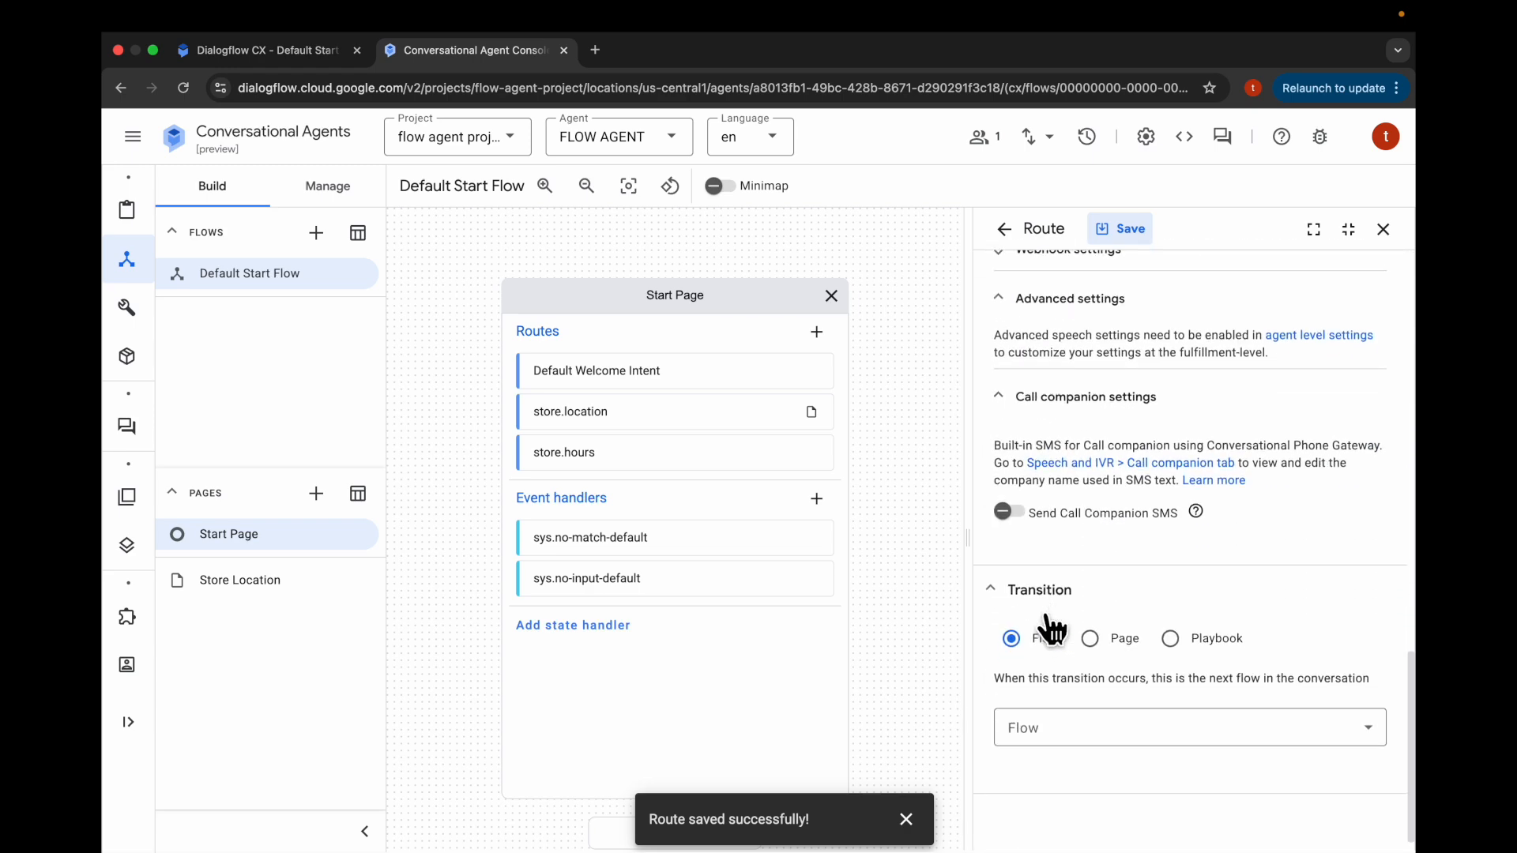
pyautogui.click(1094, 641)
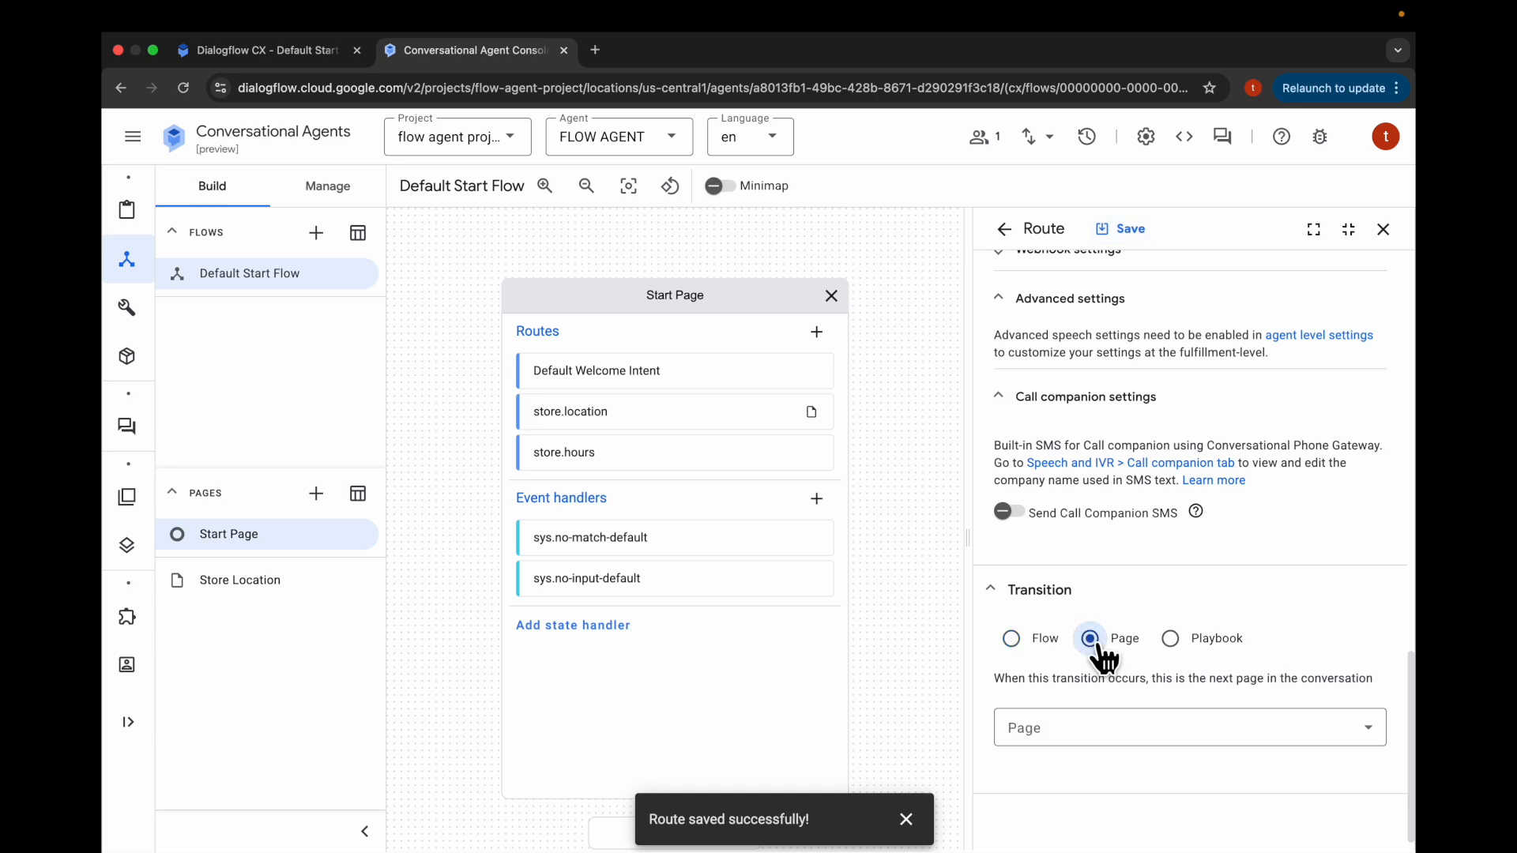
pyautogui.scroll(15, 1099, 648)
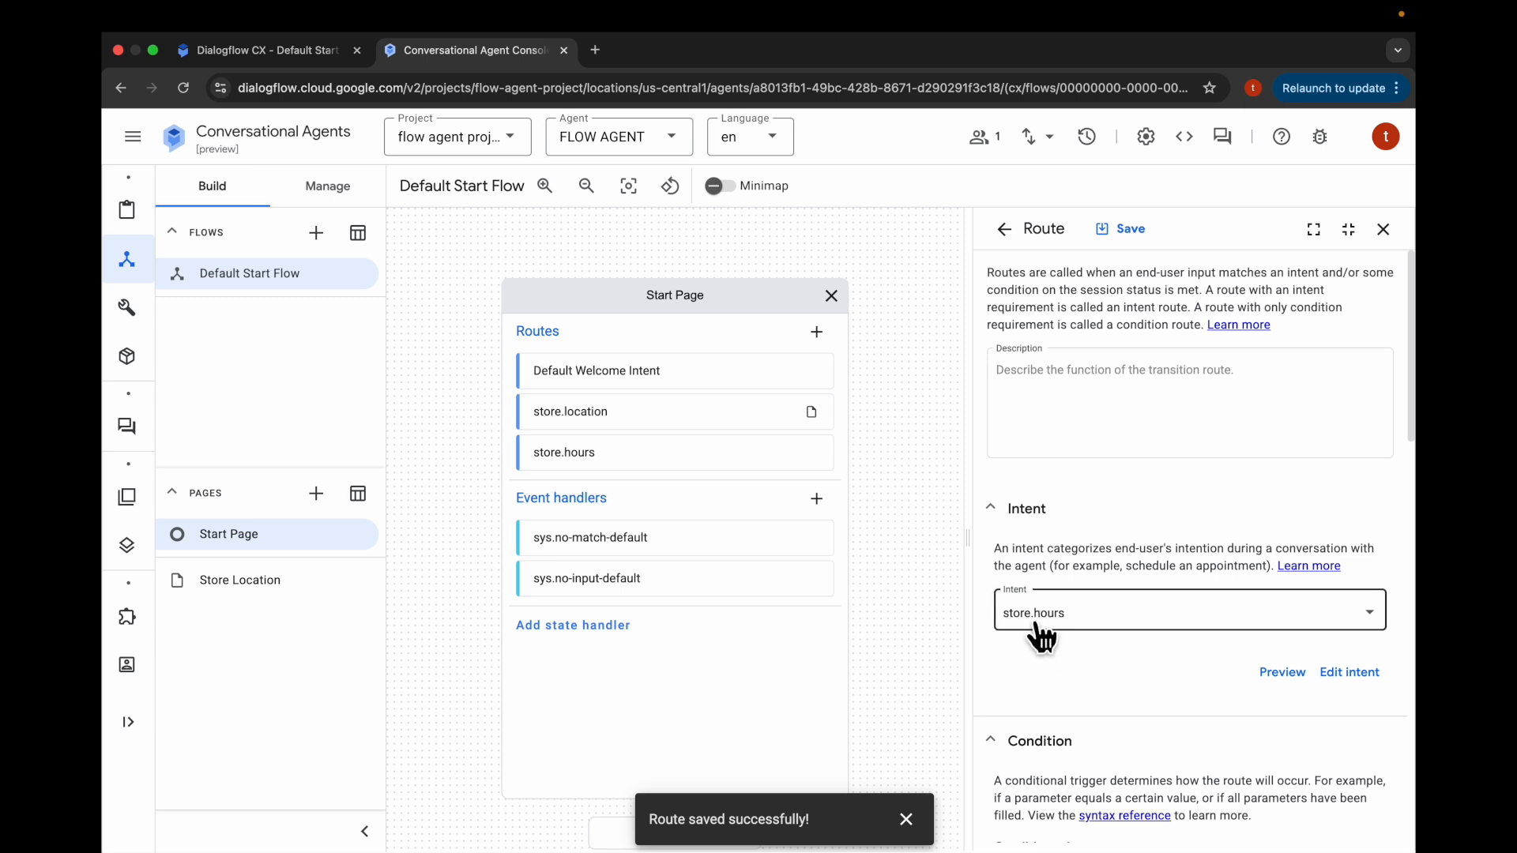
pyautogui.scroll(-6, 1037, 625)
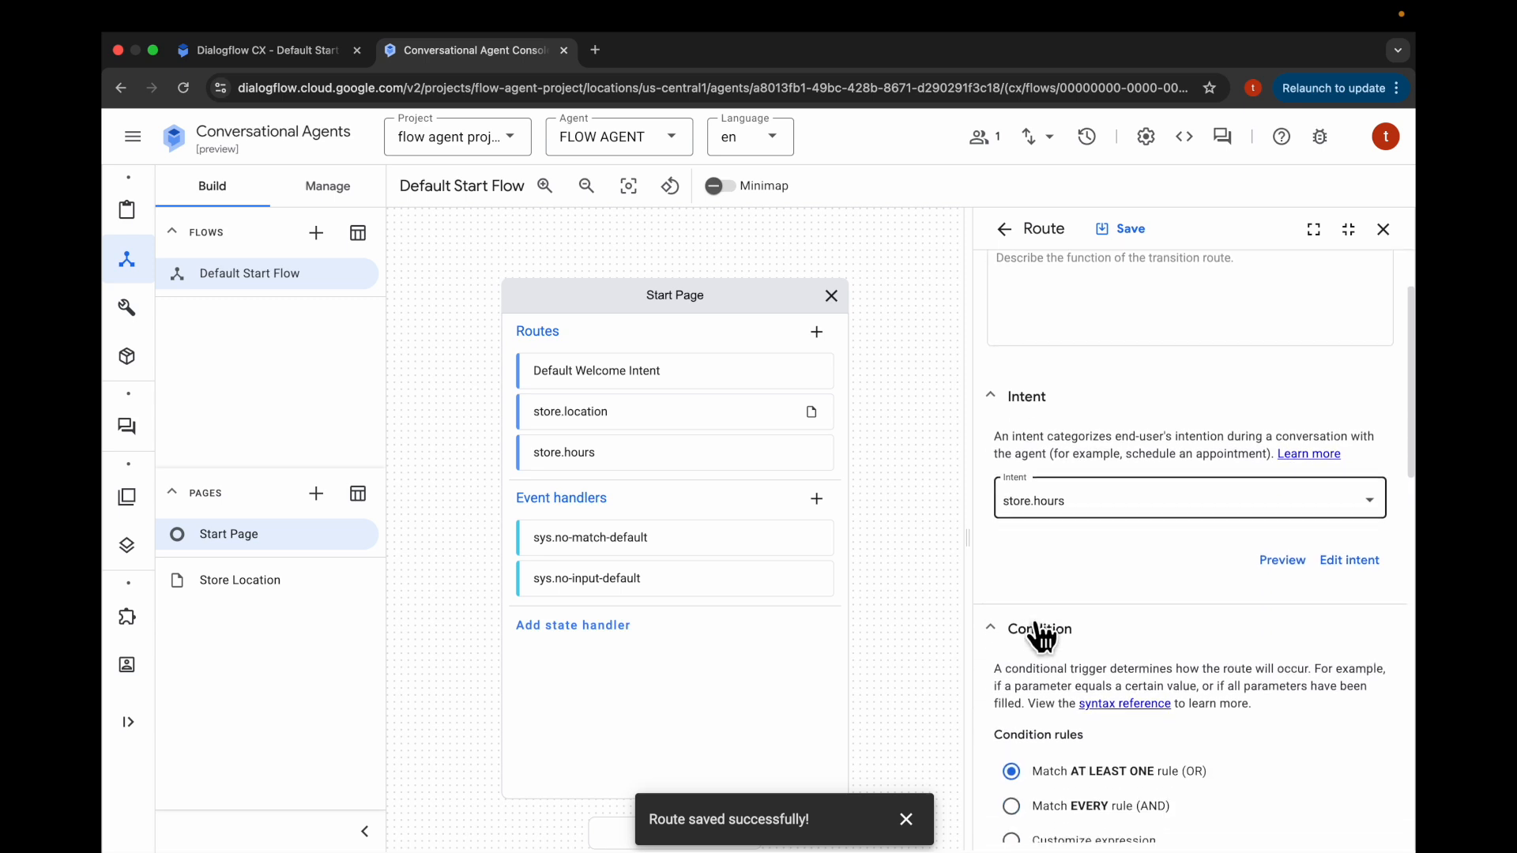
pyautogui.scroll(-2, 1035, 624)
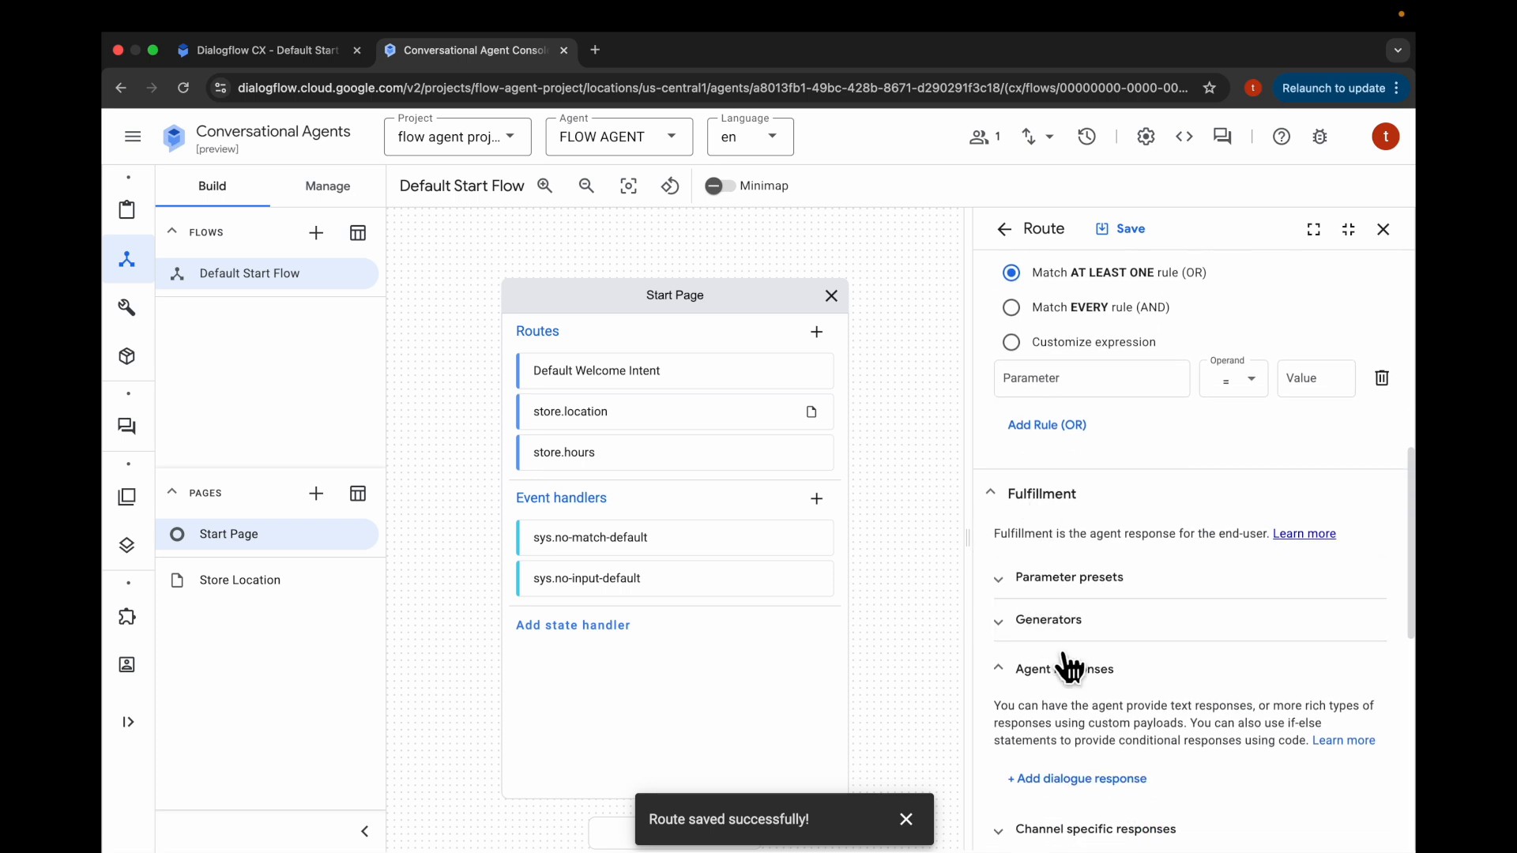
pyautogui.scroll(-4, 1071, 636)
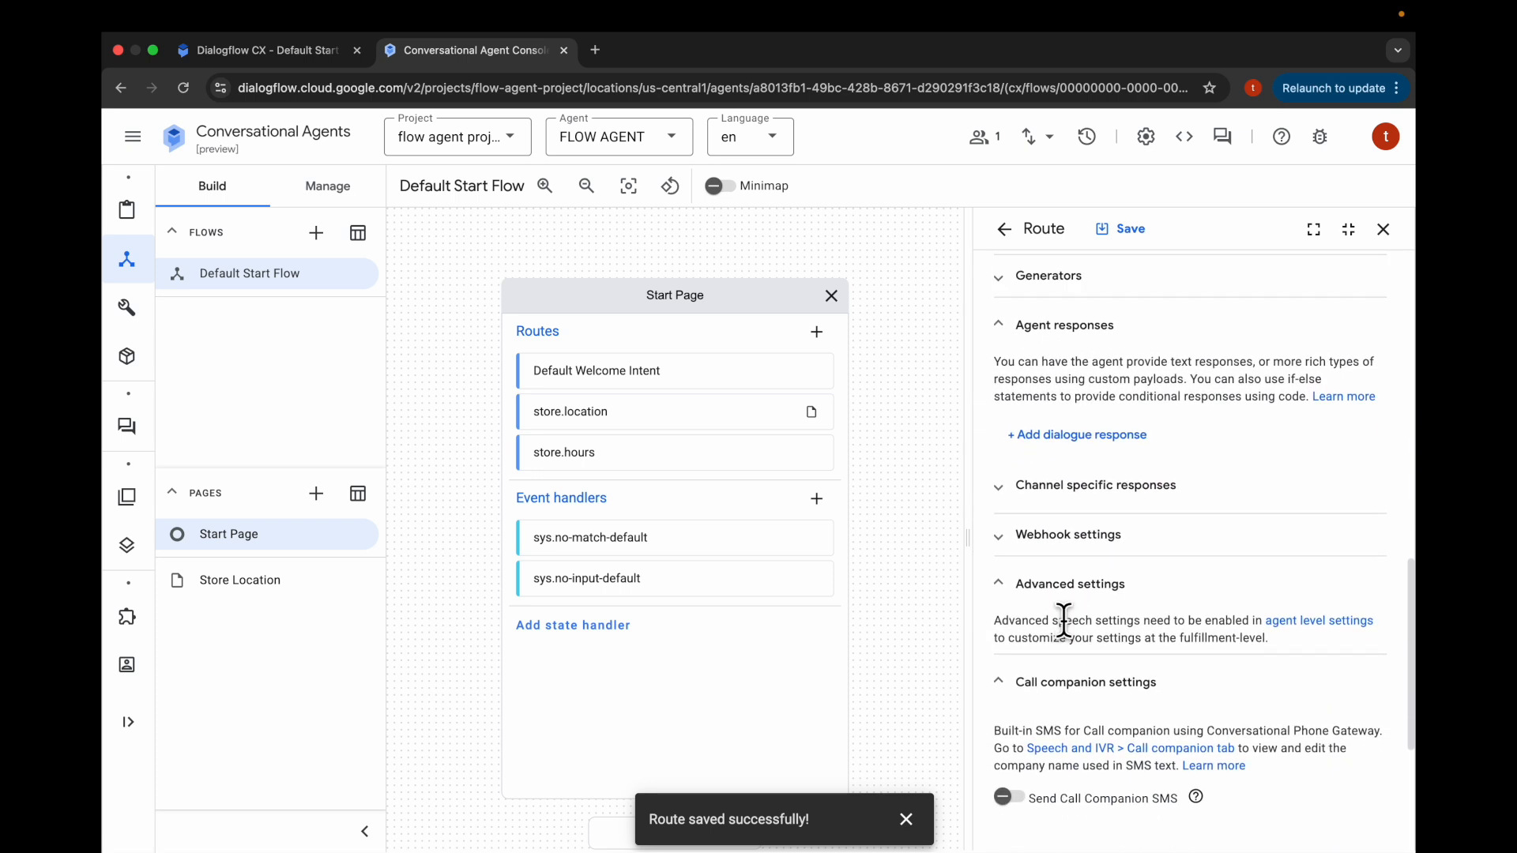
pyautogui.scroll(-3, 1045, 403)
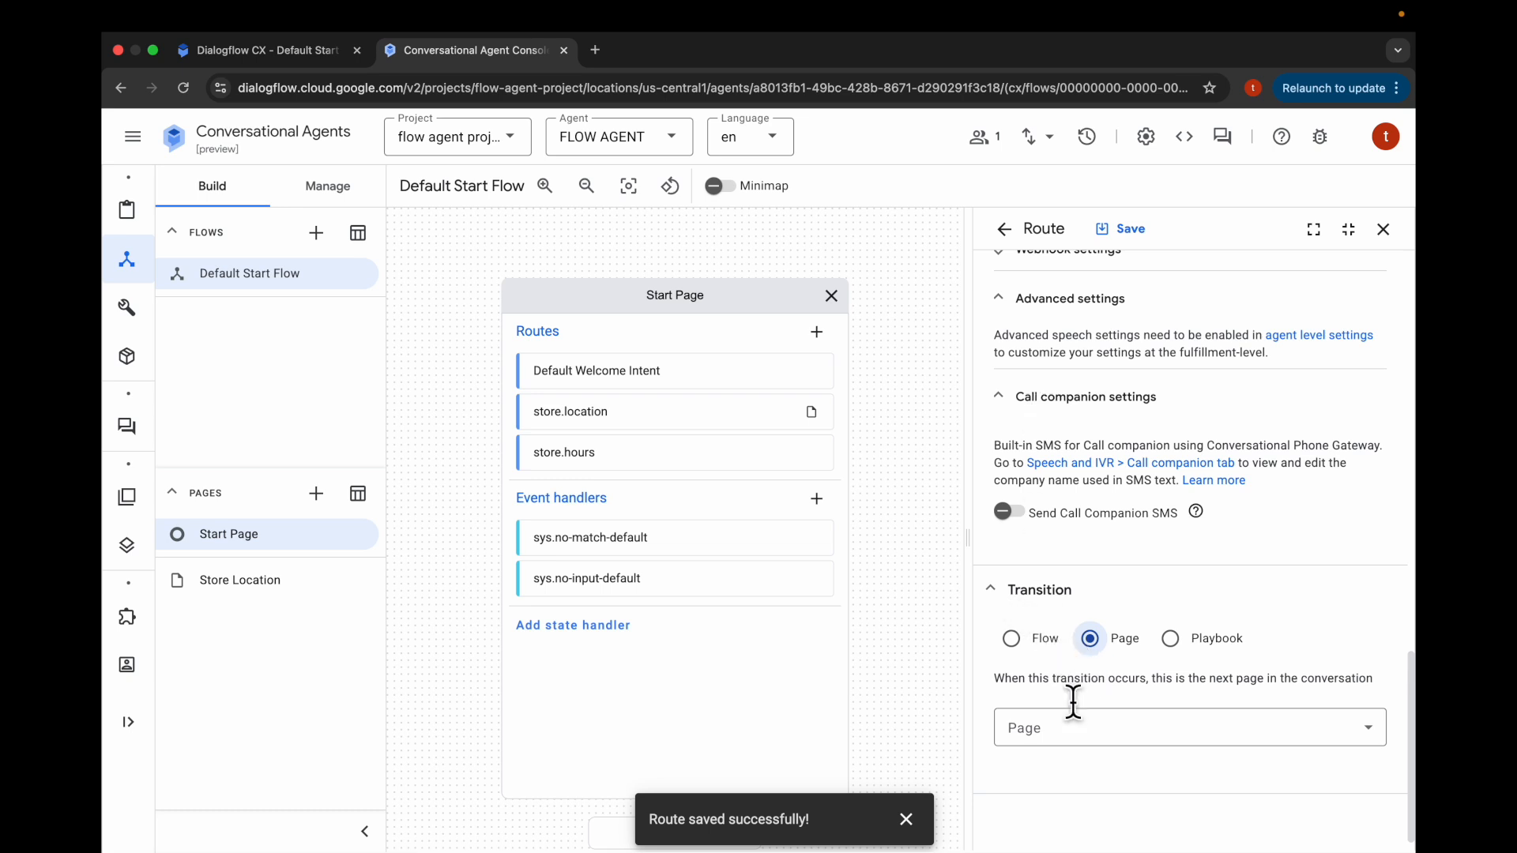
# Create a new page named Store Hours as the route's transition target, save the route, and collapse the Start Page.
pyautogui.click(1032, 738)
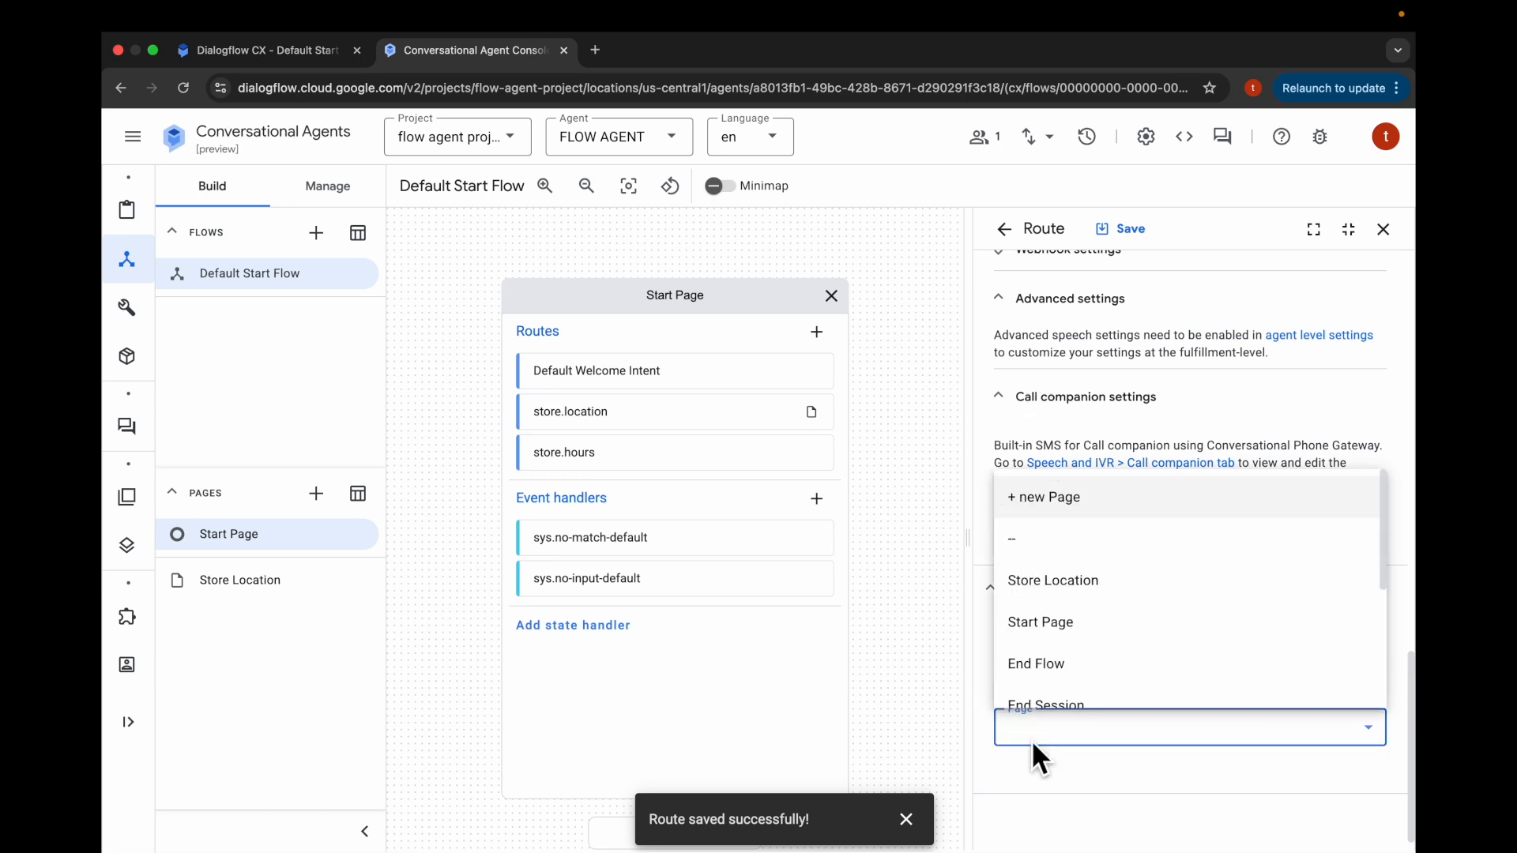
pyautogui.click(1035, 509)
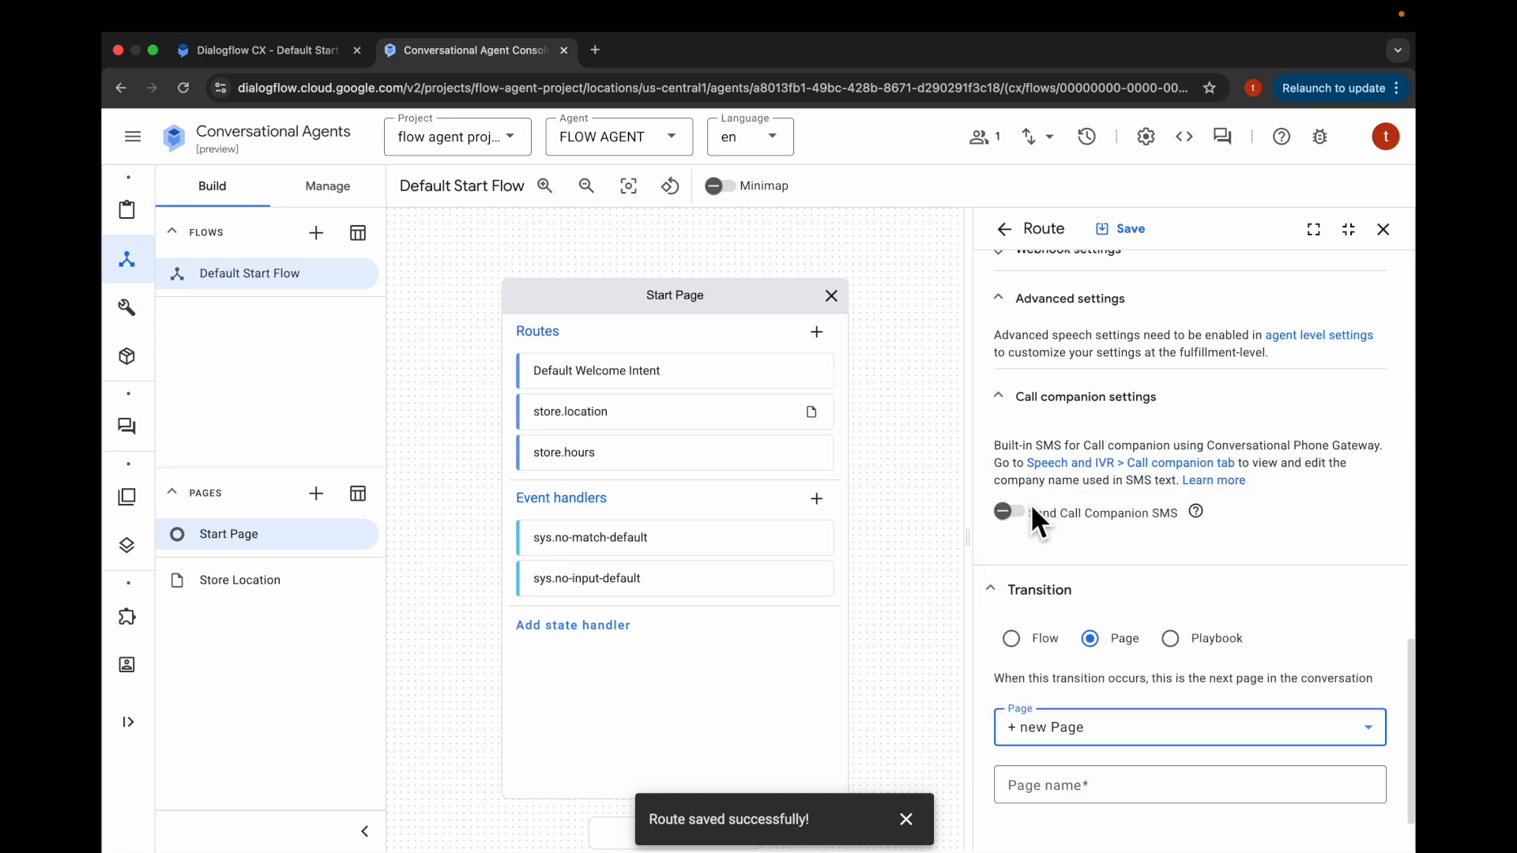
pyautogui.click(1040, 785)
pyautogui.write('Store Hours')
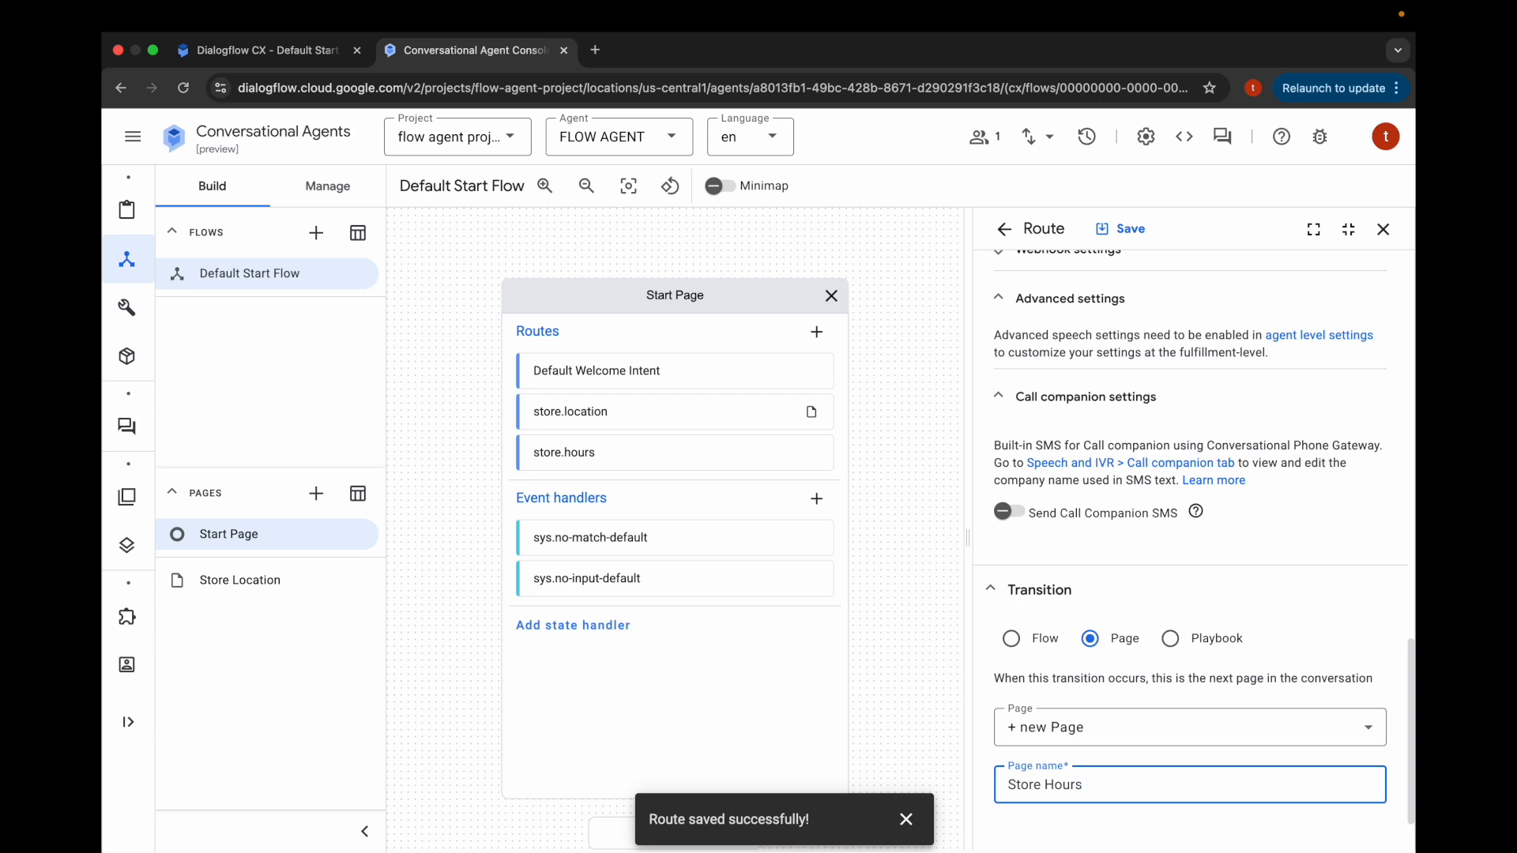
pyautogui.click(1138, 234)
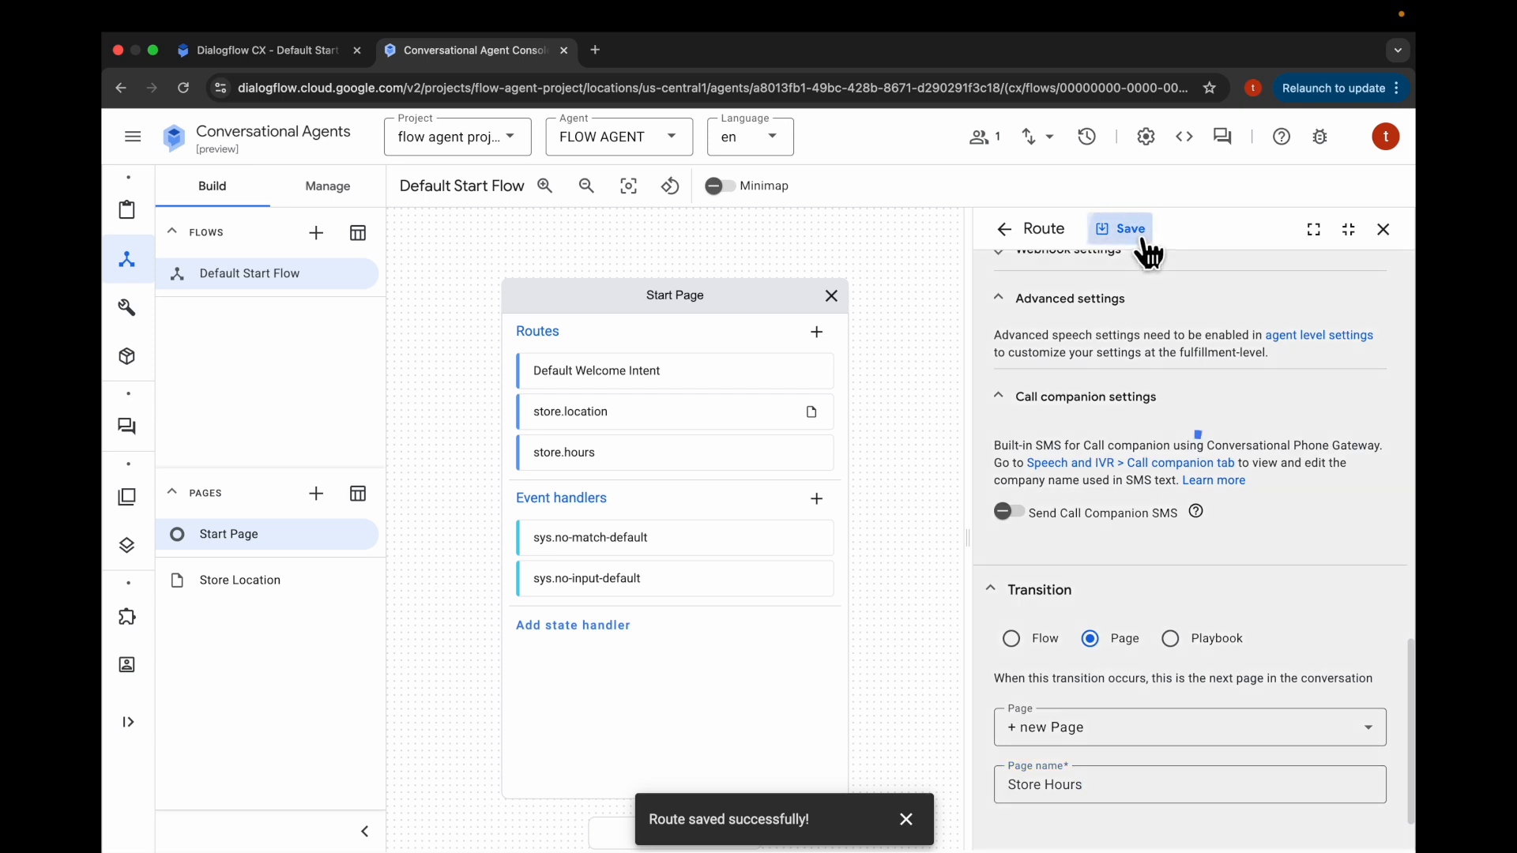
pyautogui.click(1383, 231)
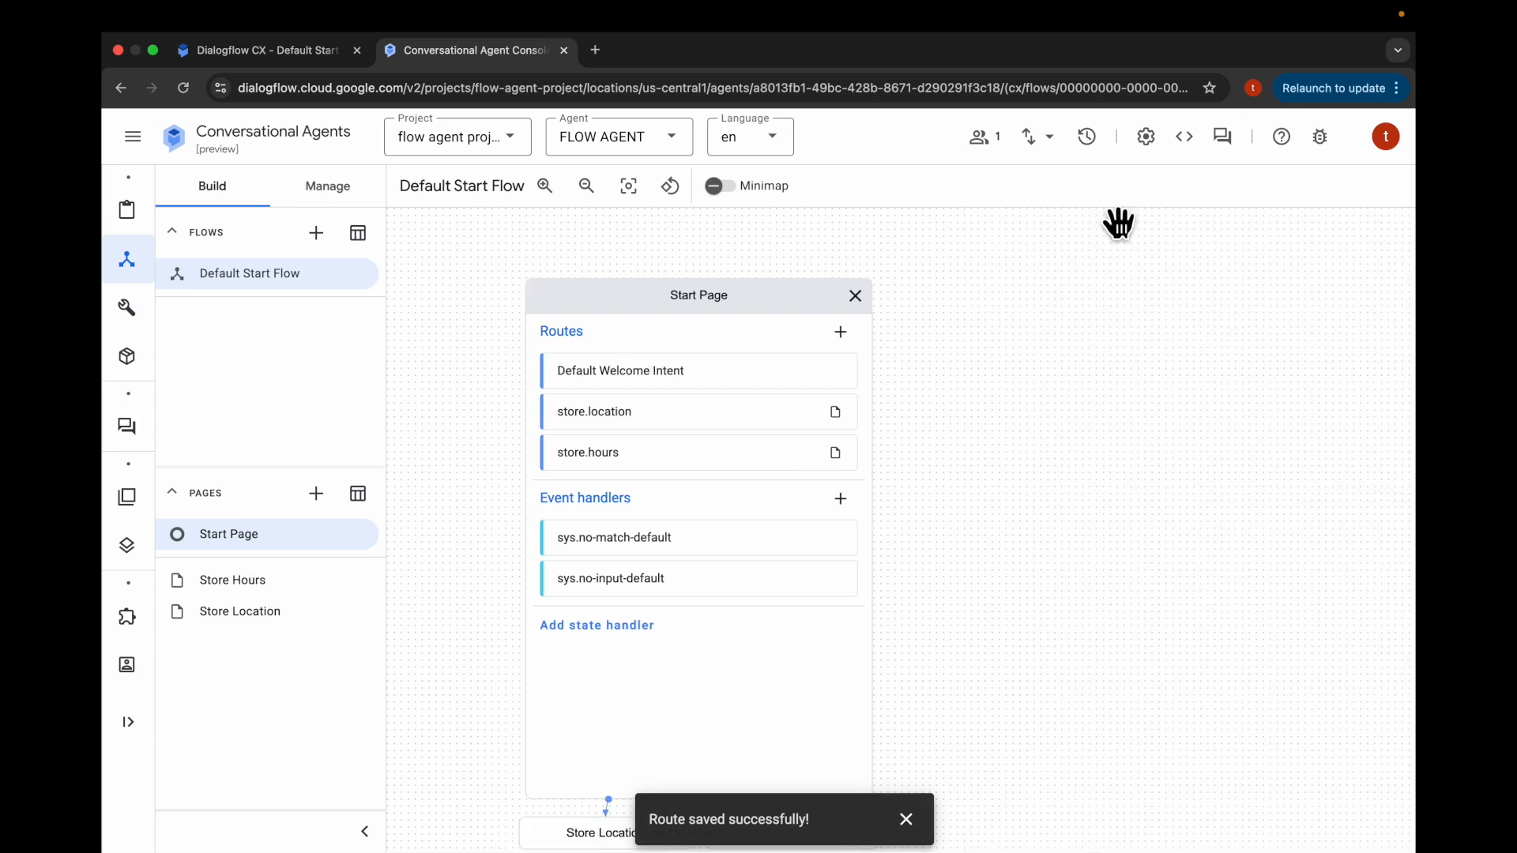
pyautogui.click(724, 309)
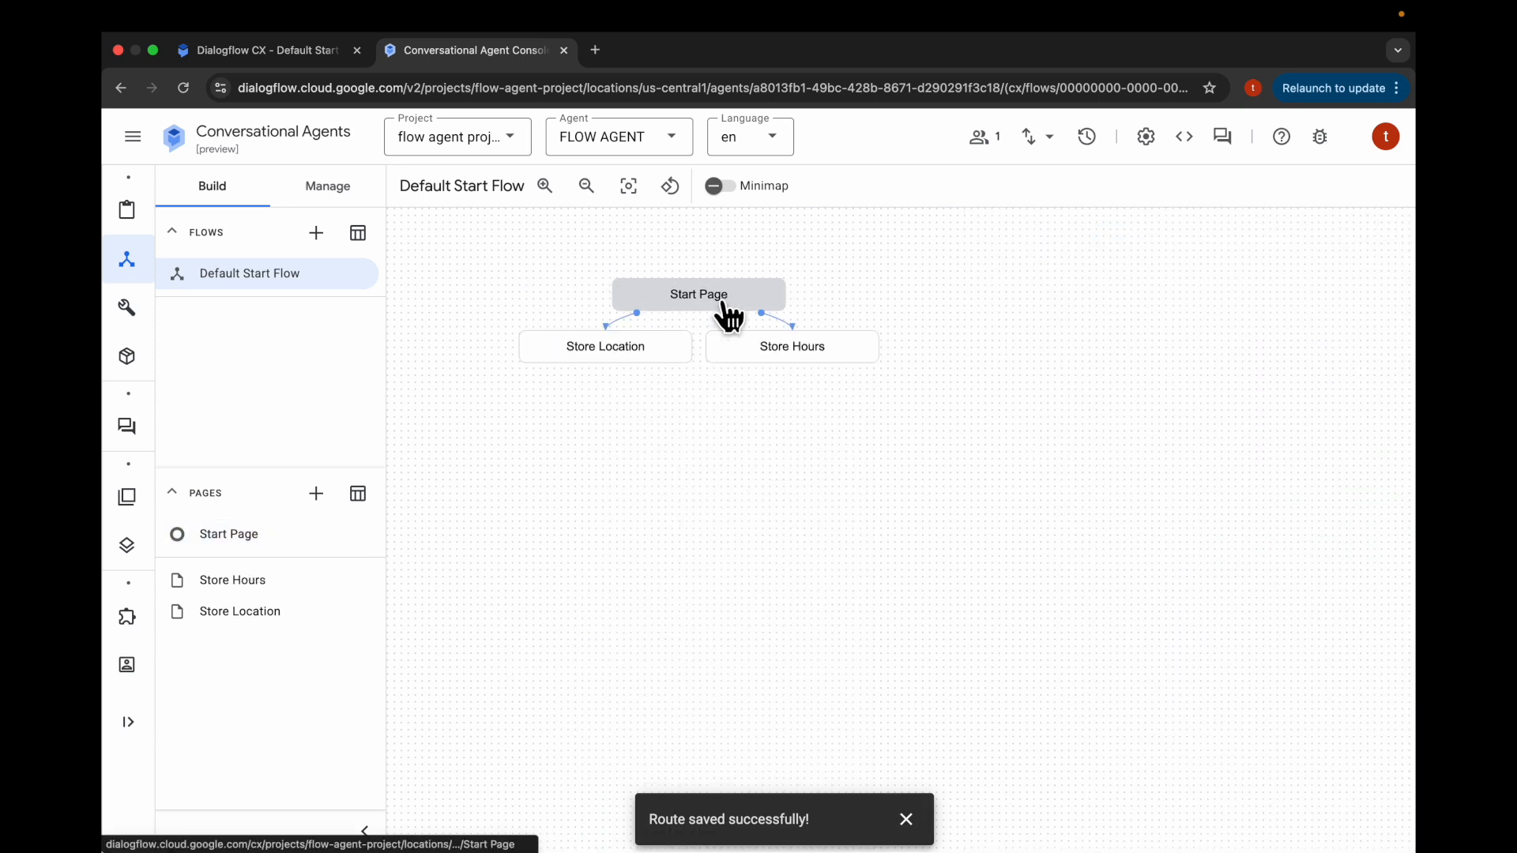
# Give the Store Hours page the entry fulfillment dialogue "We are open from 11am to 9pm", save it, and collapse the page.
pyautogui.click(793, 361)
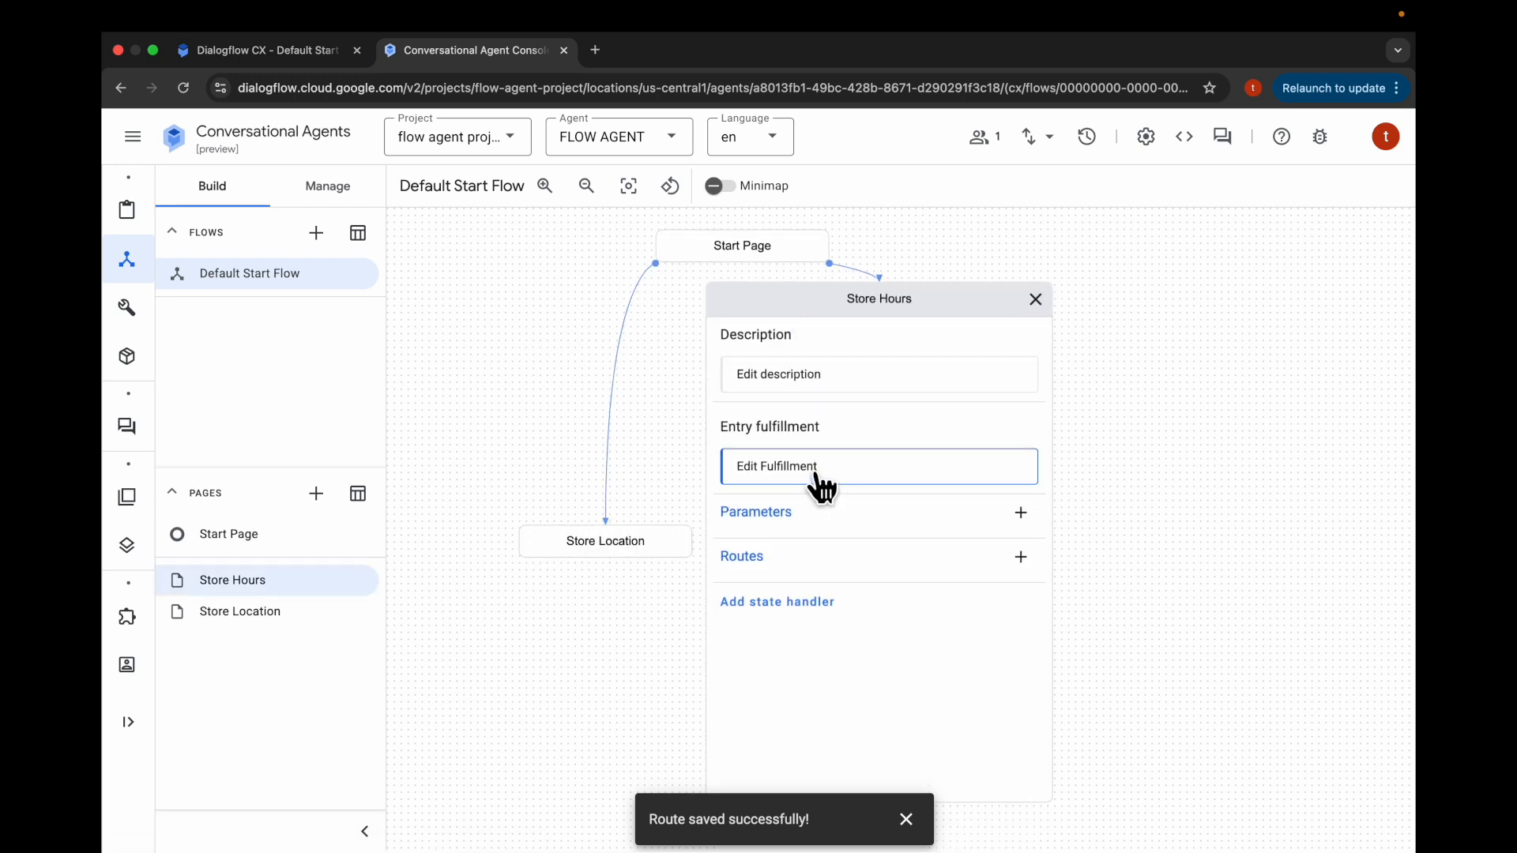
pyautogui.click(778, 473)
pyautogui.scroll(-3, 1134, 508)
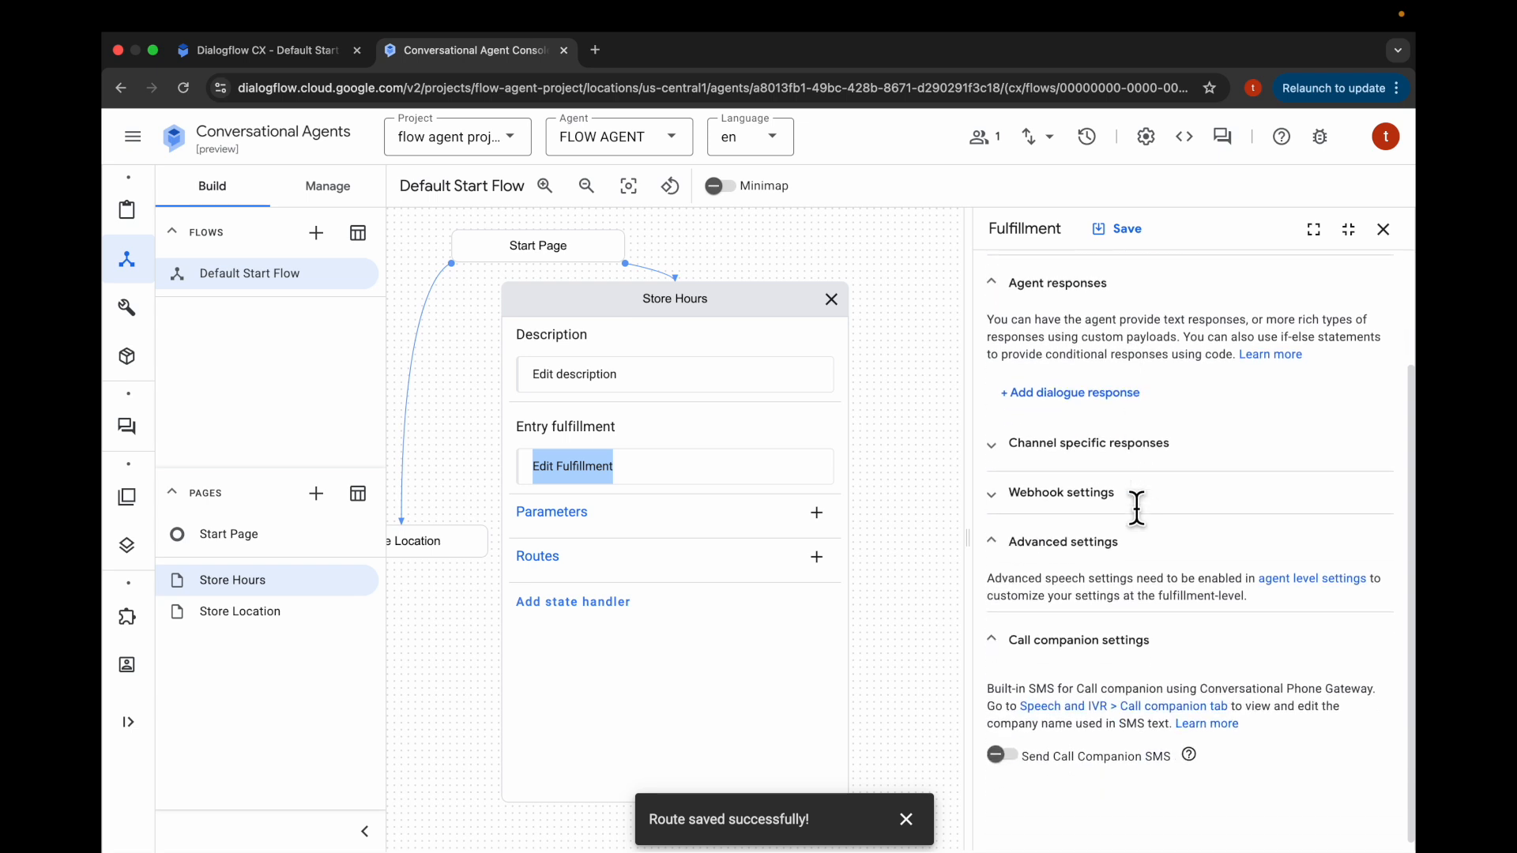
pyautogui.scroll(2, 1134, 508)
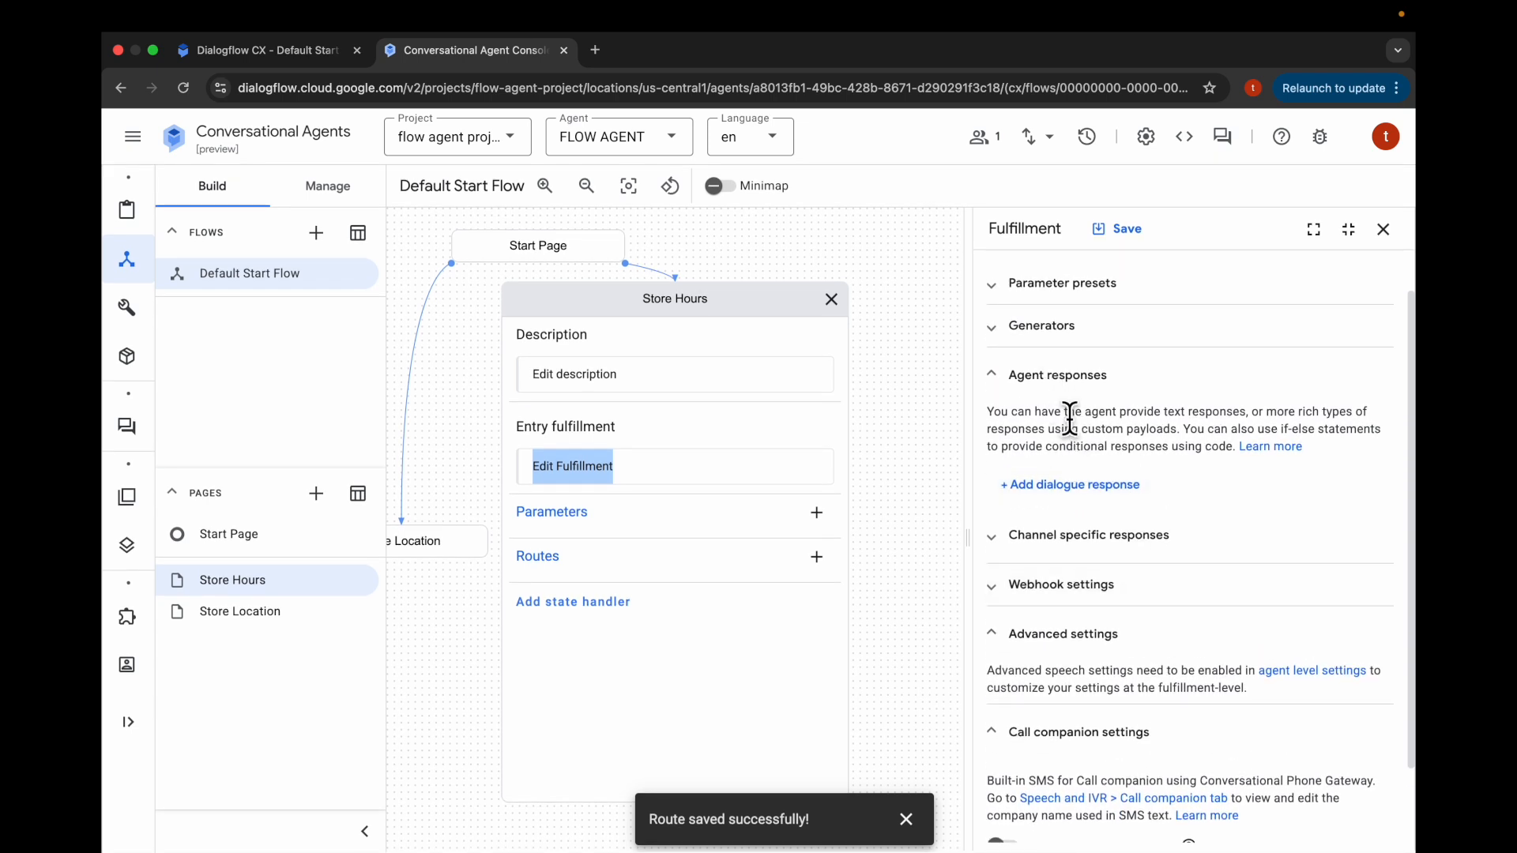
pyautogui.scroll(1, 1066, 422)
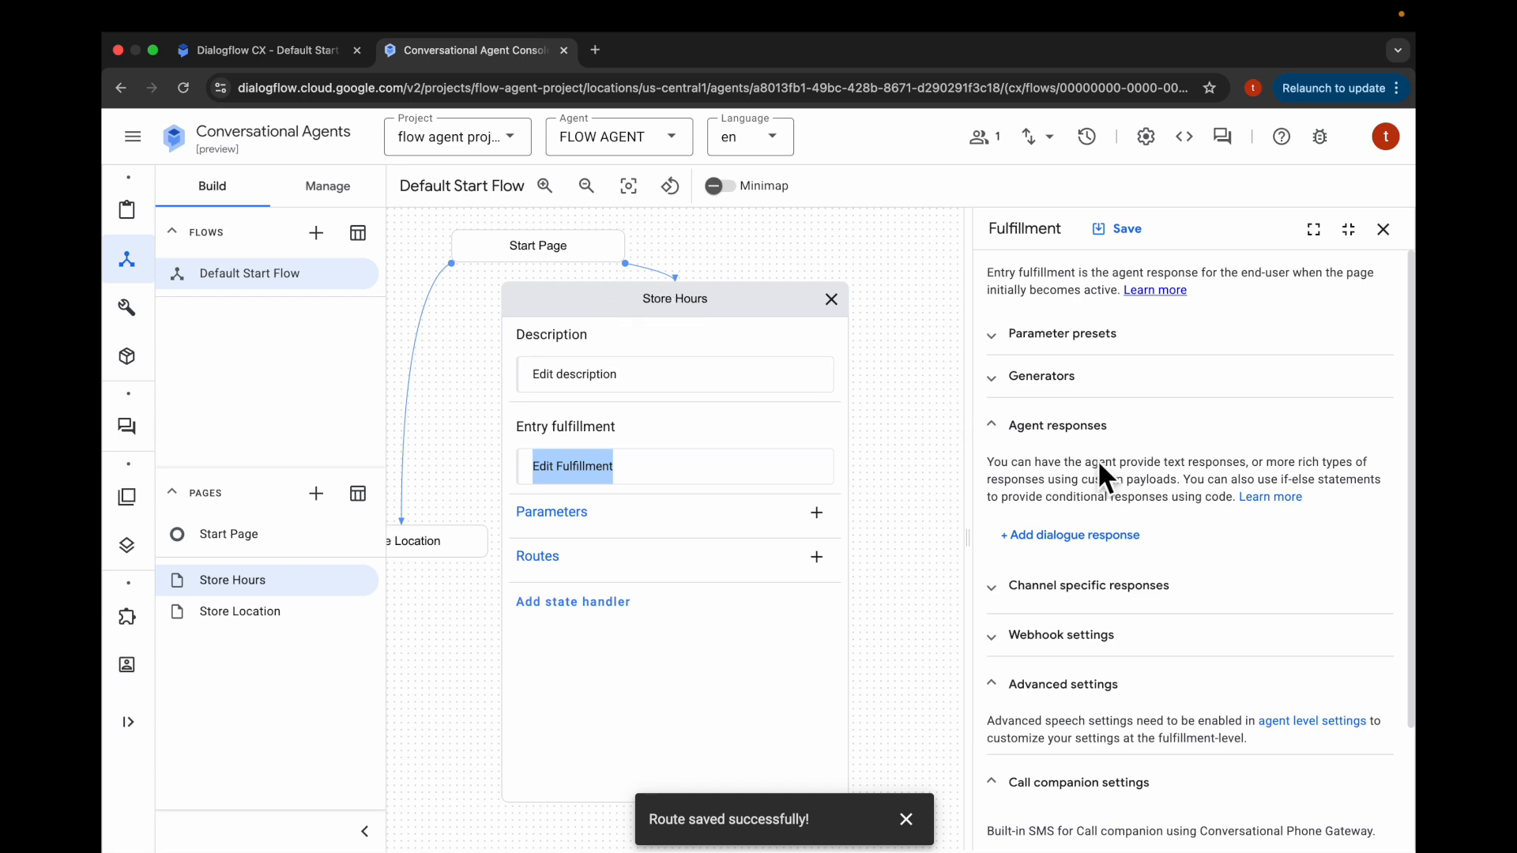
pyautogui.click(1077, 547)
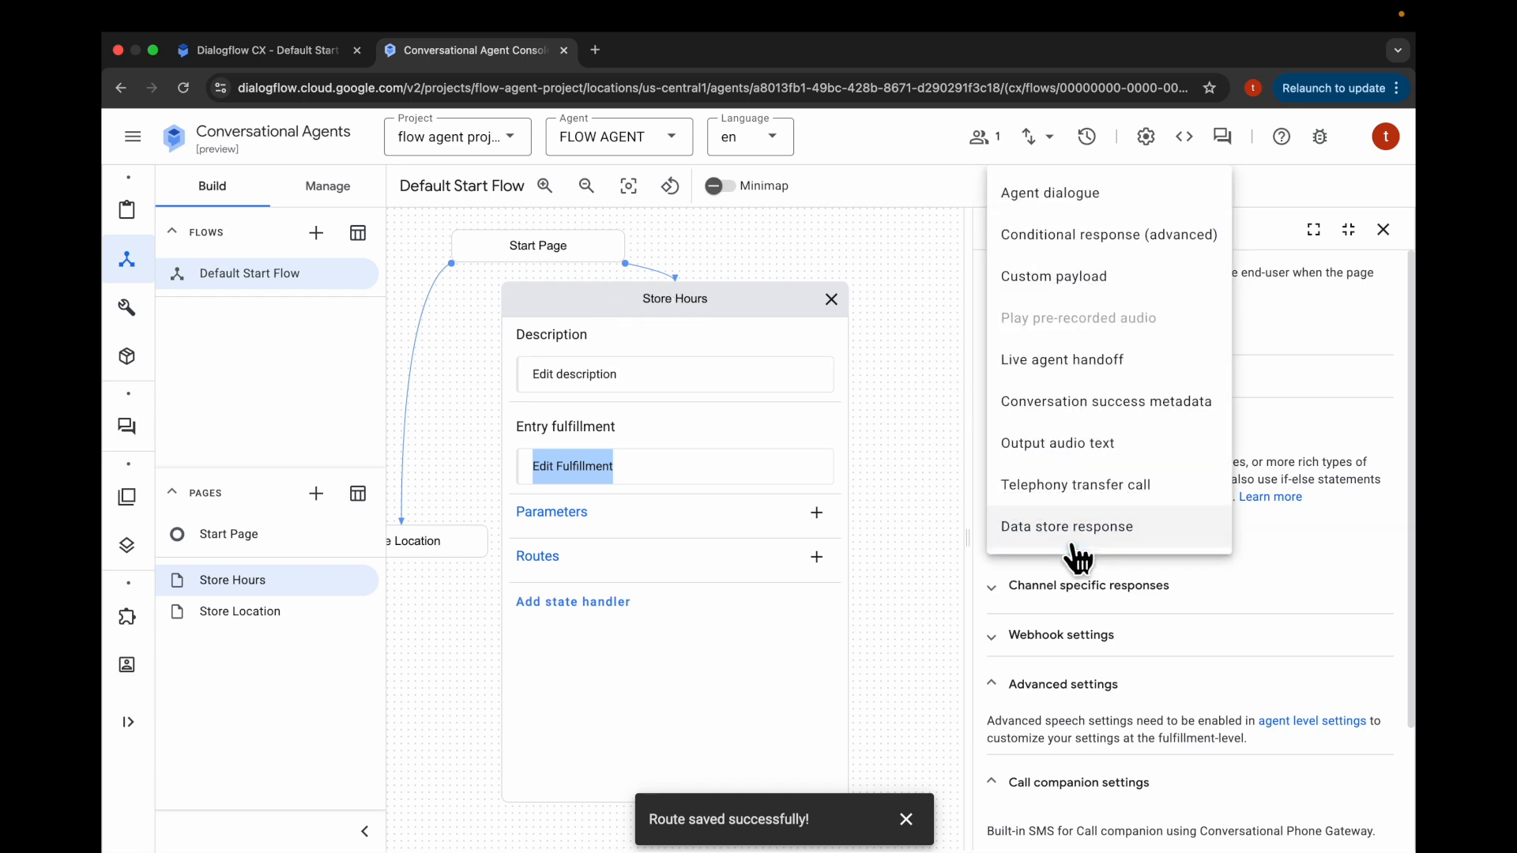
pyautogui.click(1054, 205)
pyautogui.write('We are open fr')
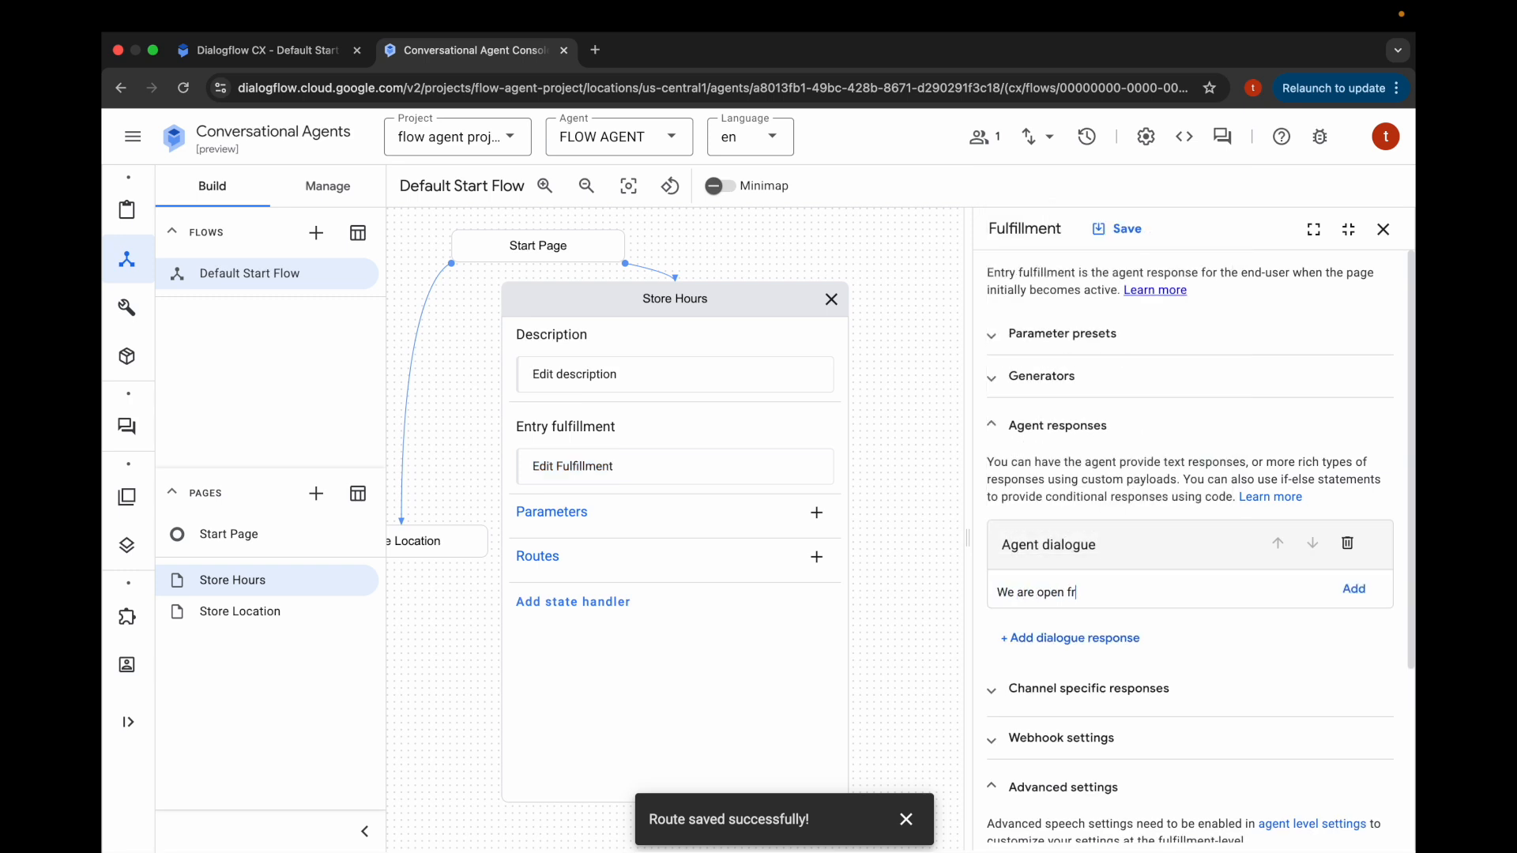
pyautogui.write('om 11am to 9pm')
pyautogui.click(1350, 591)
pyautogui.click(1116, 231)
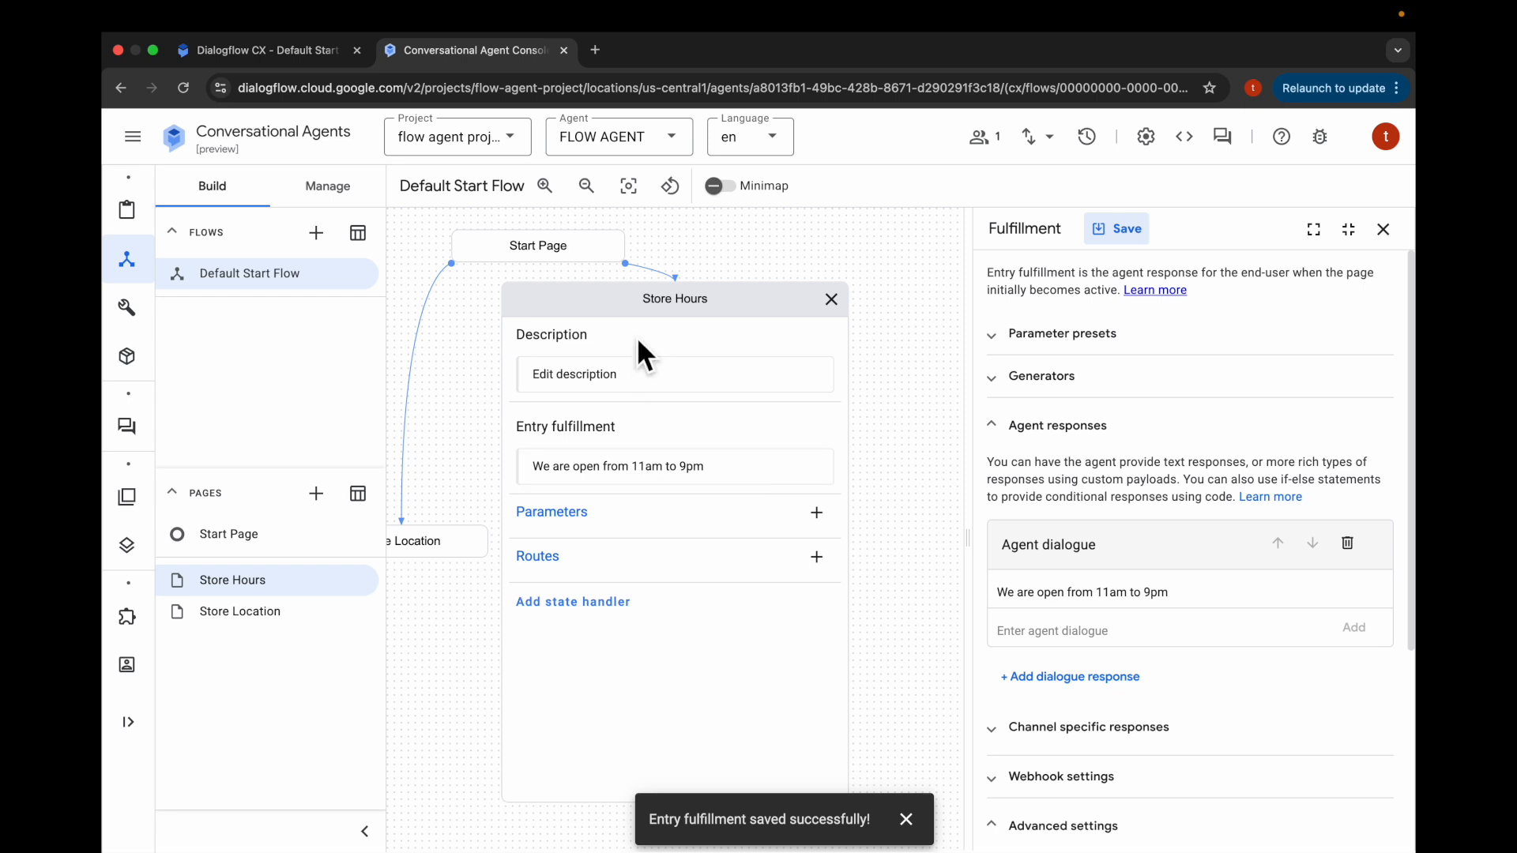
pyautogui.click(689, 316)
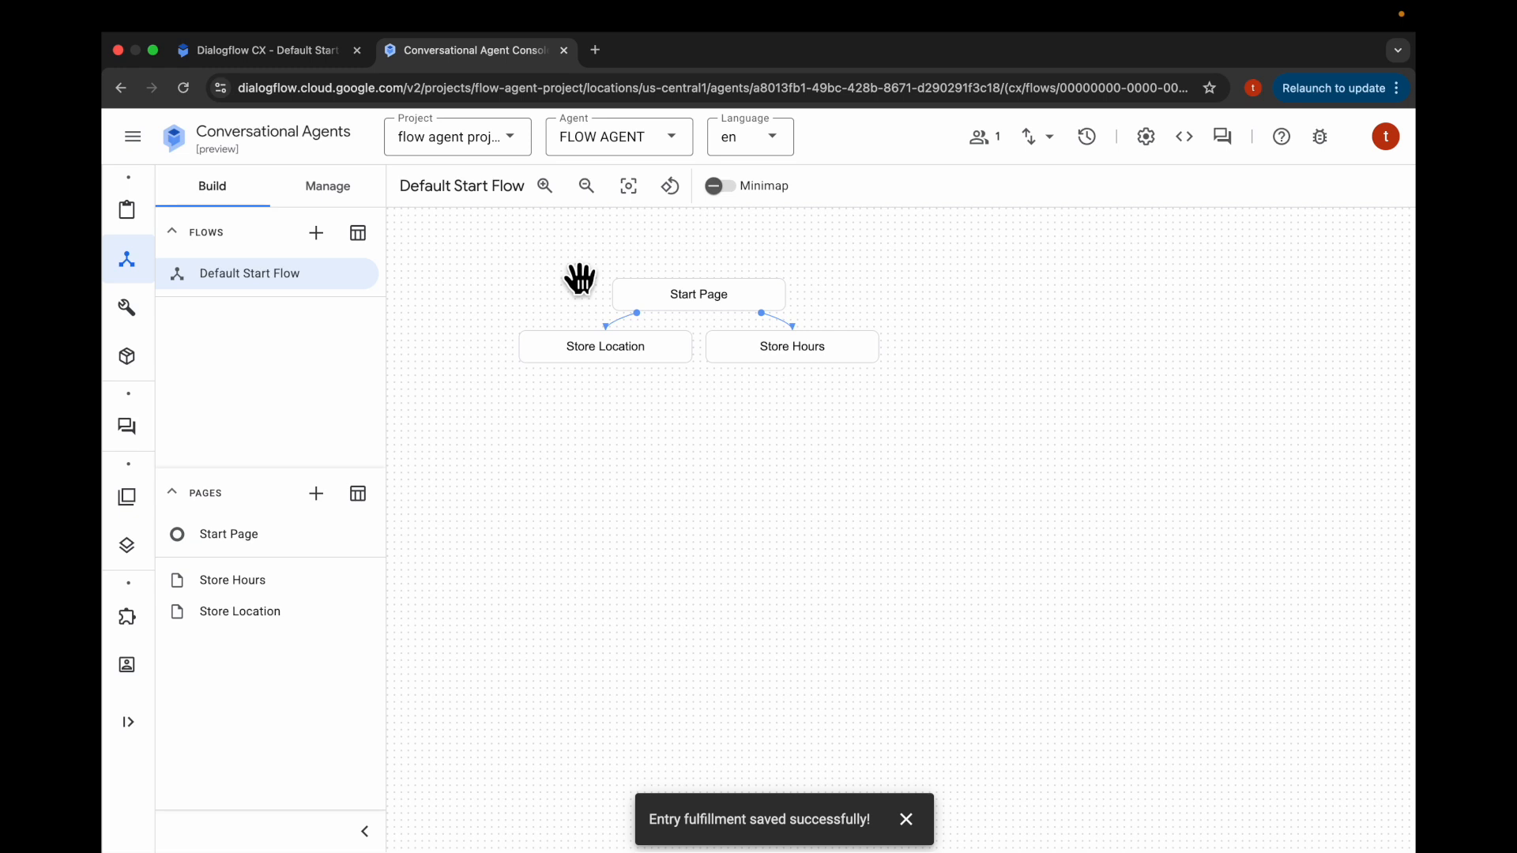
# Start a new custom entity type for the agent with the display name size.
pyautogui.click(324, 194)
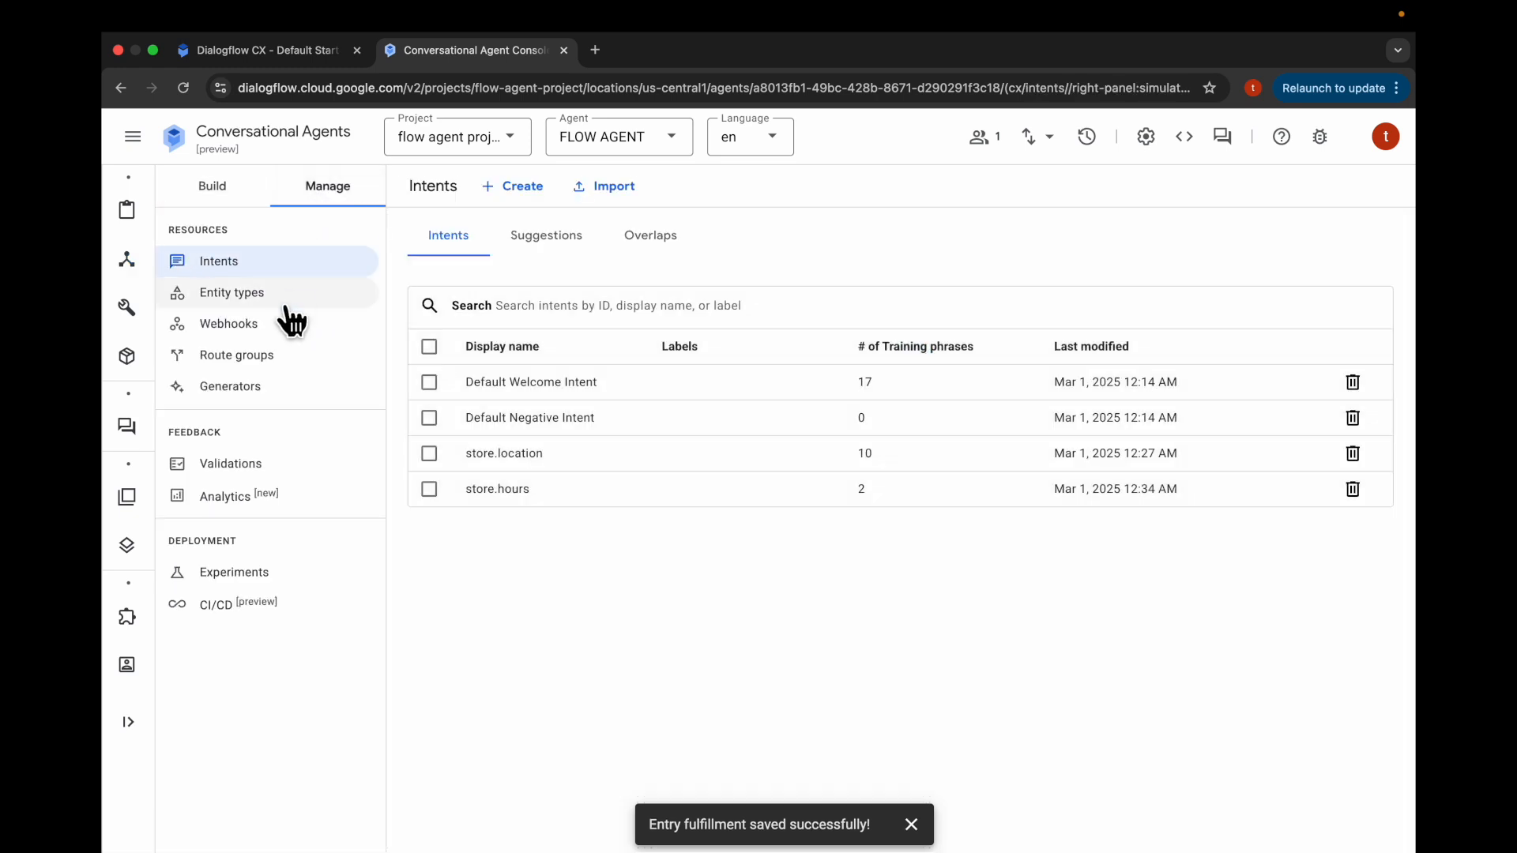
pyautogui.click(287, 307)
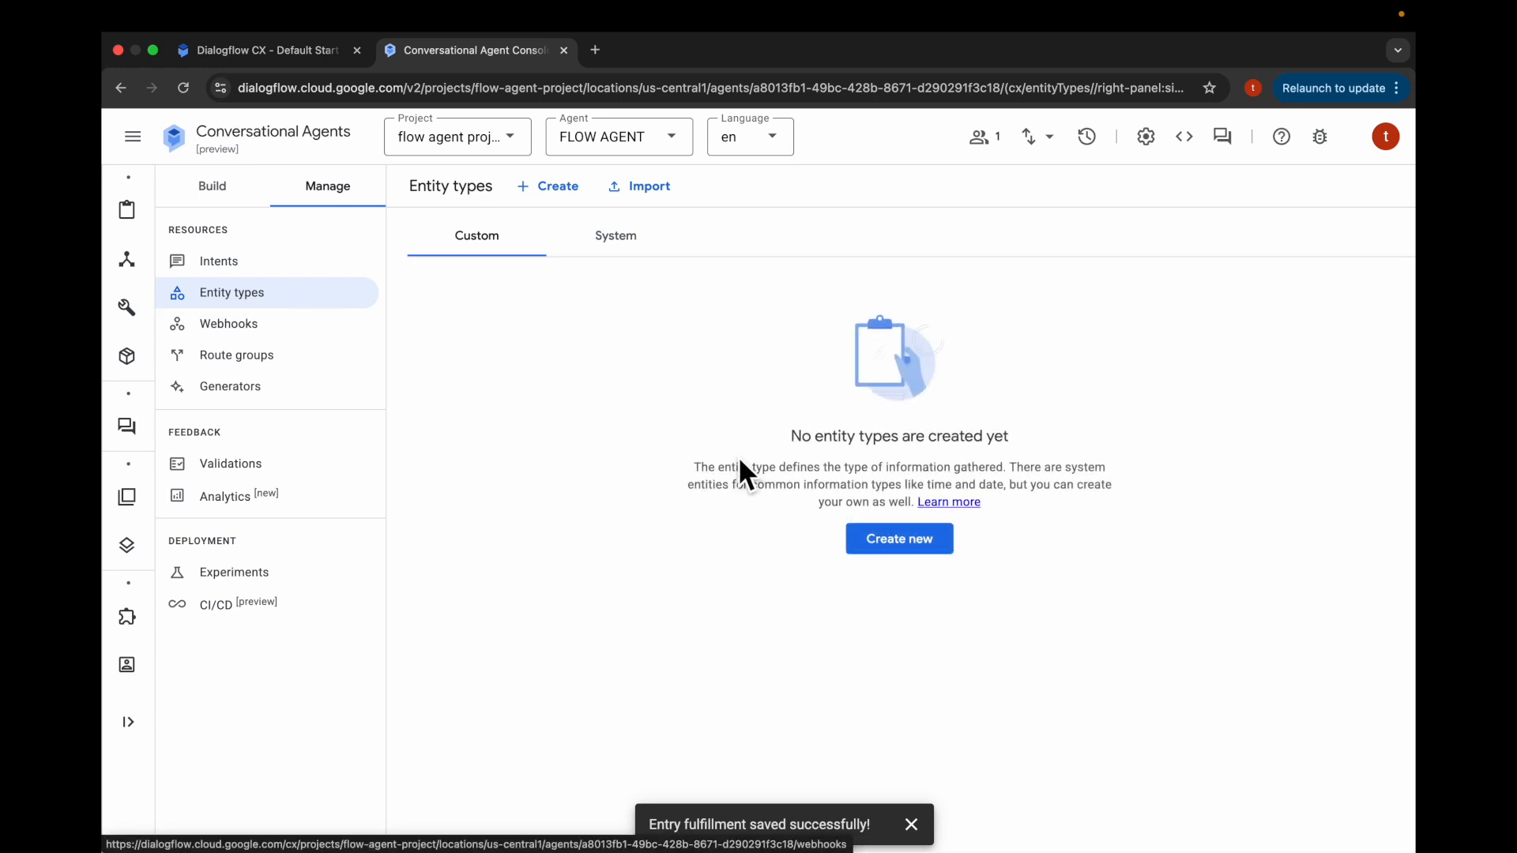
pyautogui.click(613, 245)
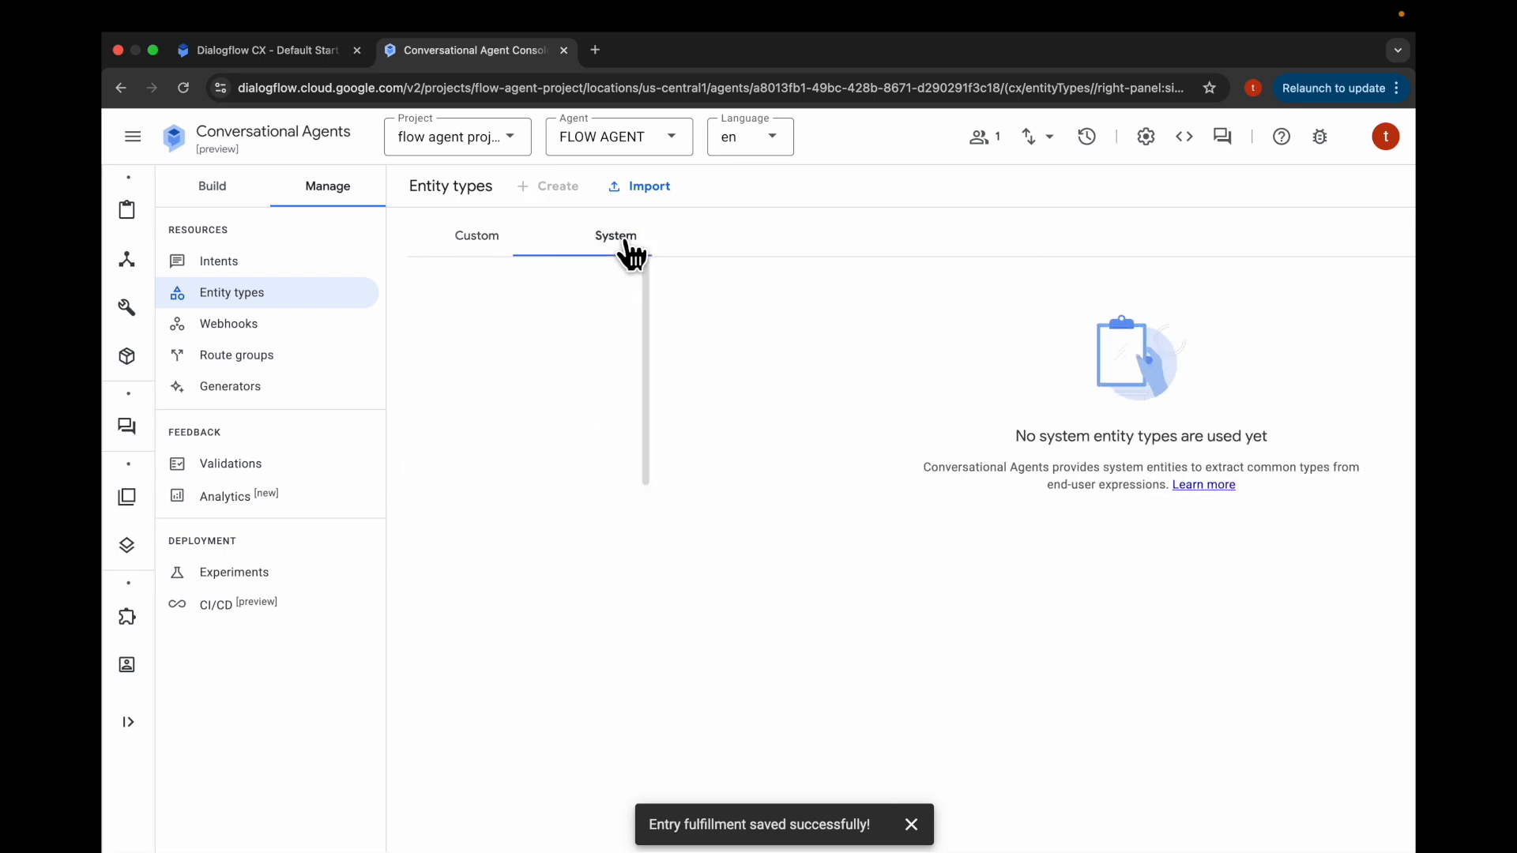
pyautogui.click(485, 253)
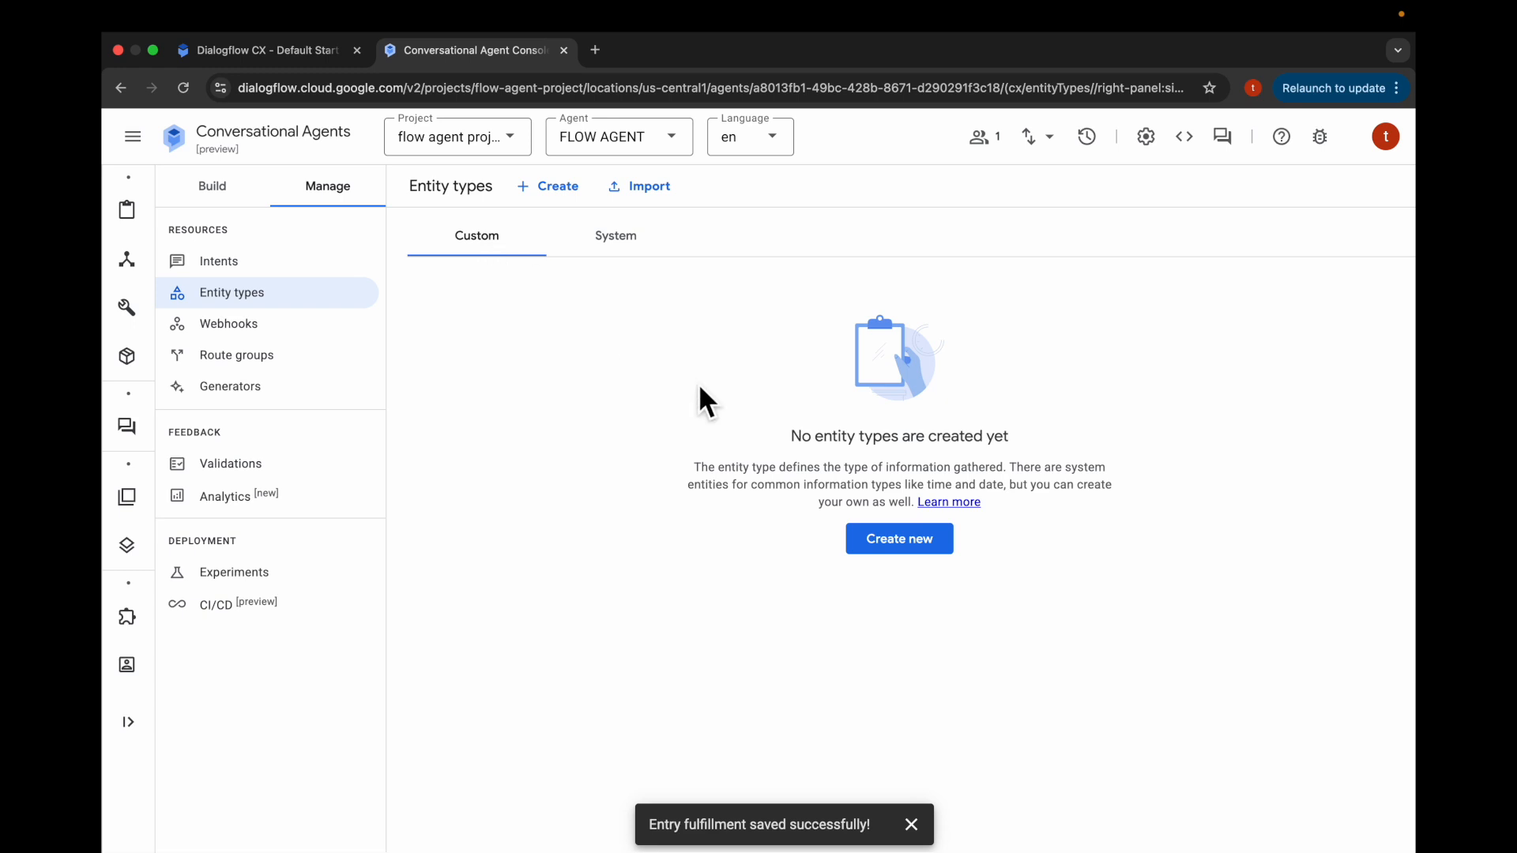
pyautogui.click(922, 551)
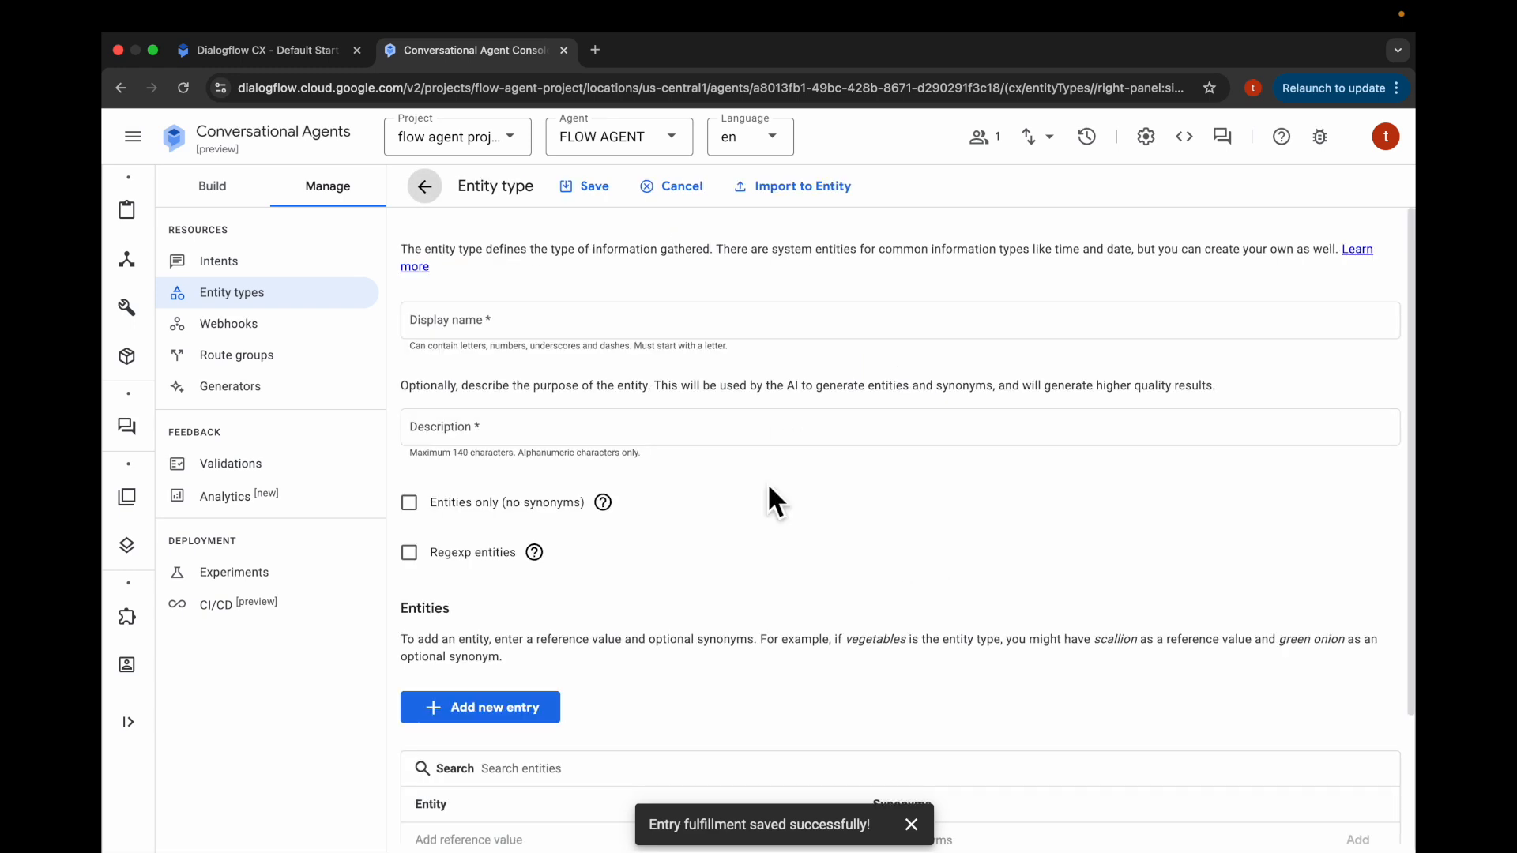
pyautogui.click(648, 321)
pyautogui.write('size')
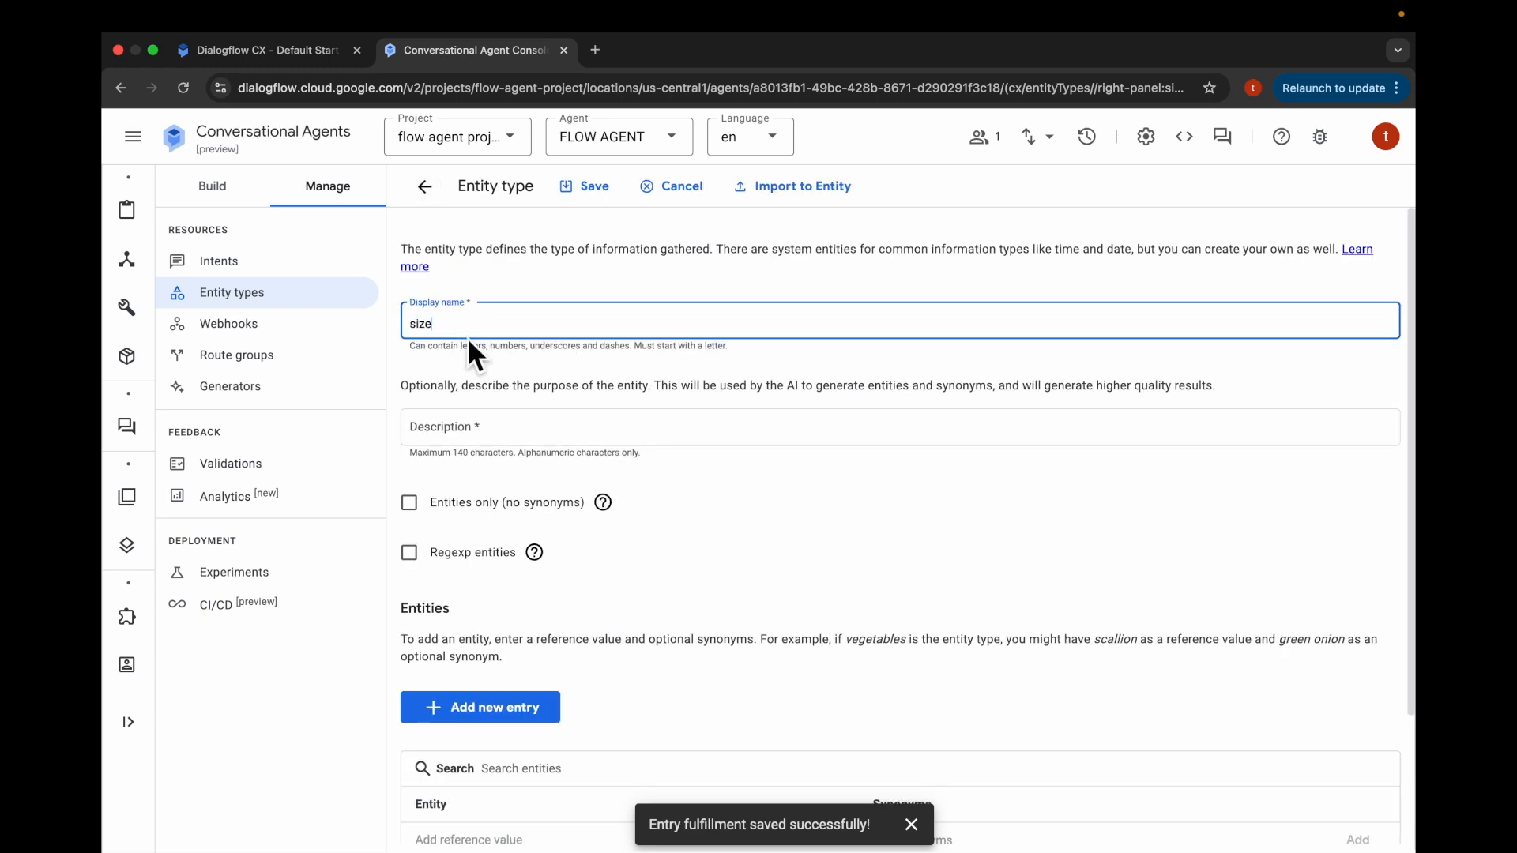
# Add the entities small, medium and large to the size entity type.
pyautogui.scroll(-2, 474, 474)
pyautogui.click(479, 679)
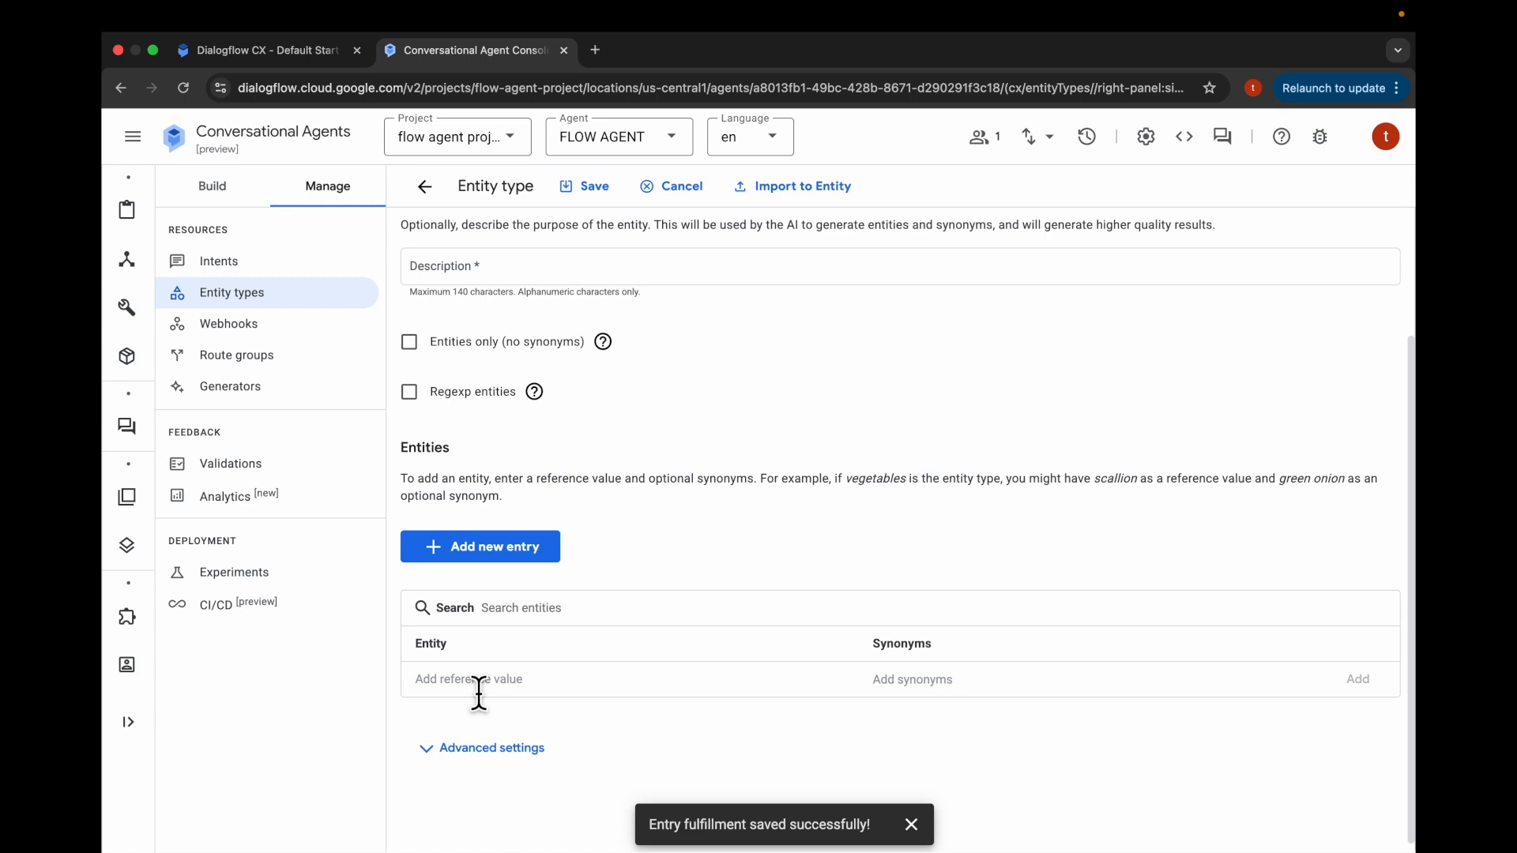
pyautogui.write('small')
pyautogui.click(468, 553)
pyautogui.write('medium')
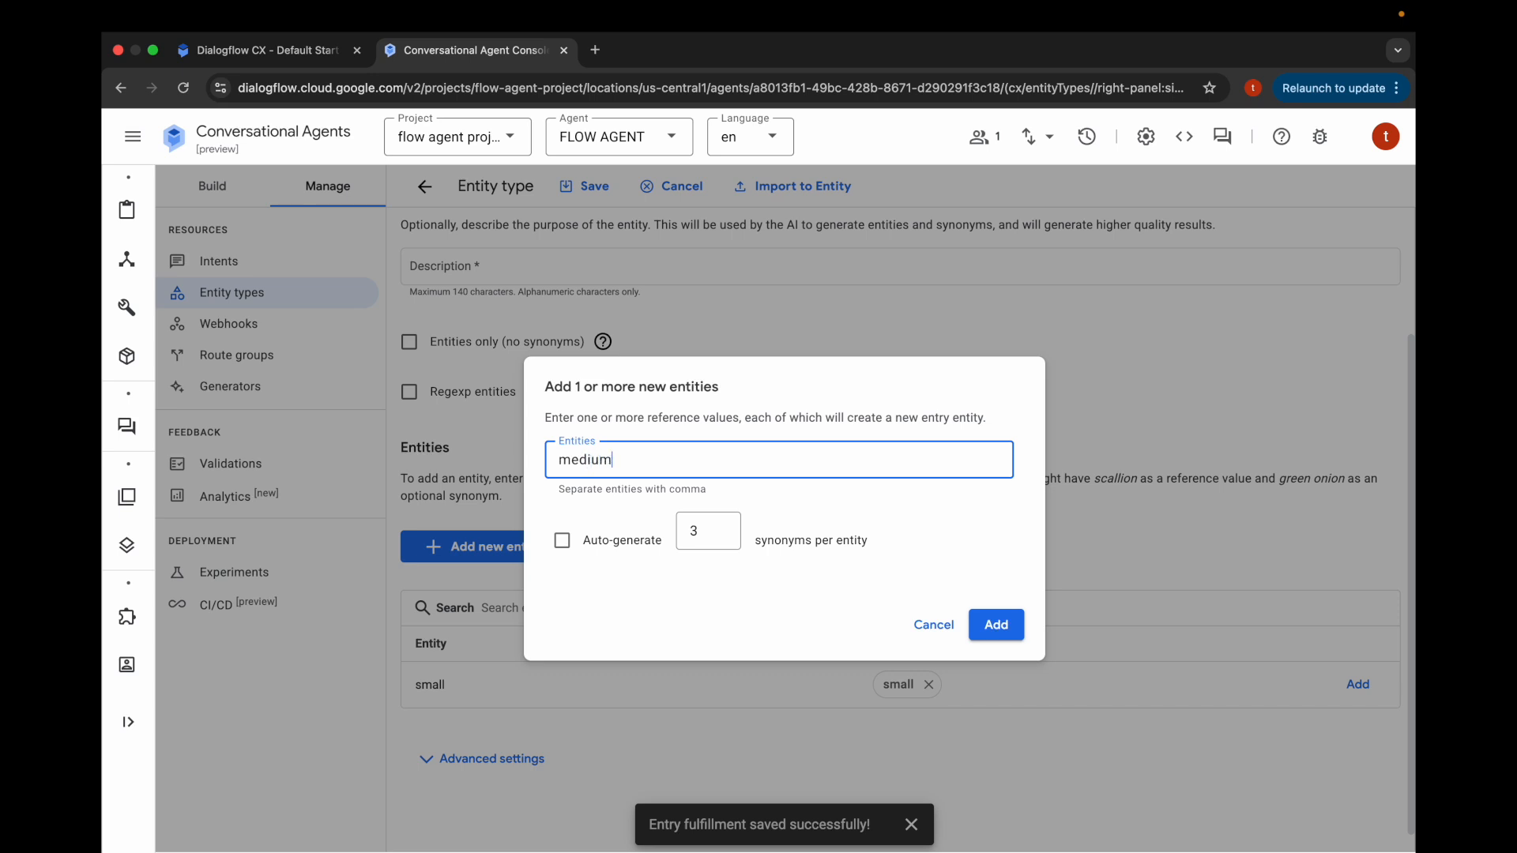
pyautogui.click(997, 626)
pyautogui.scroll(-1, 758, 569)
pyautogui.click(510, 494)
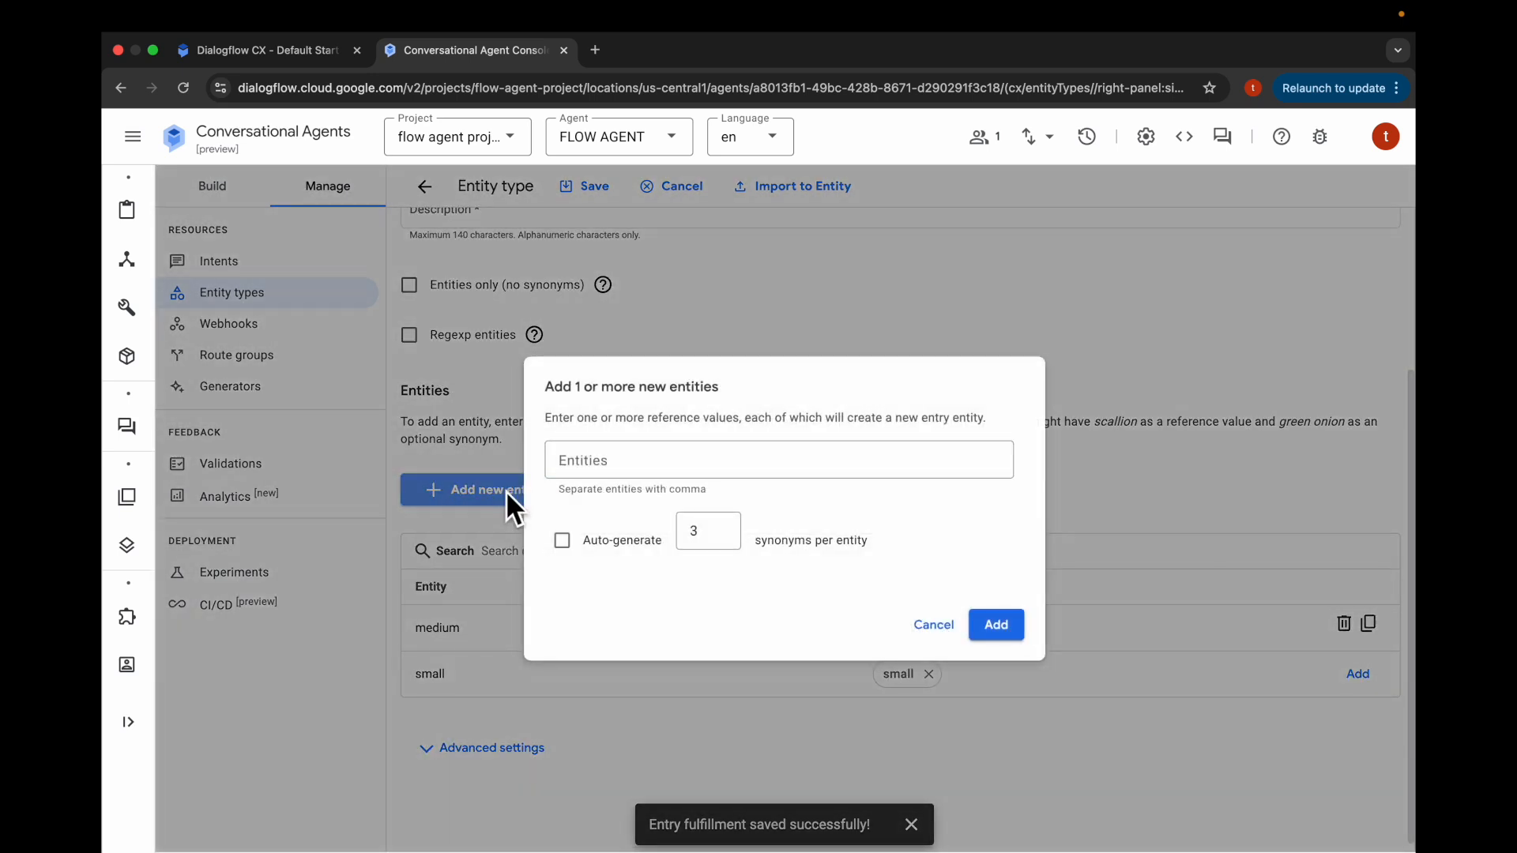
pyautogui.write('large')
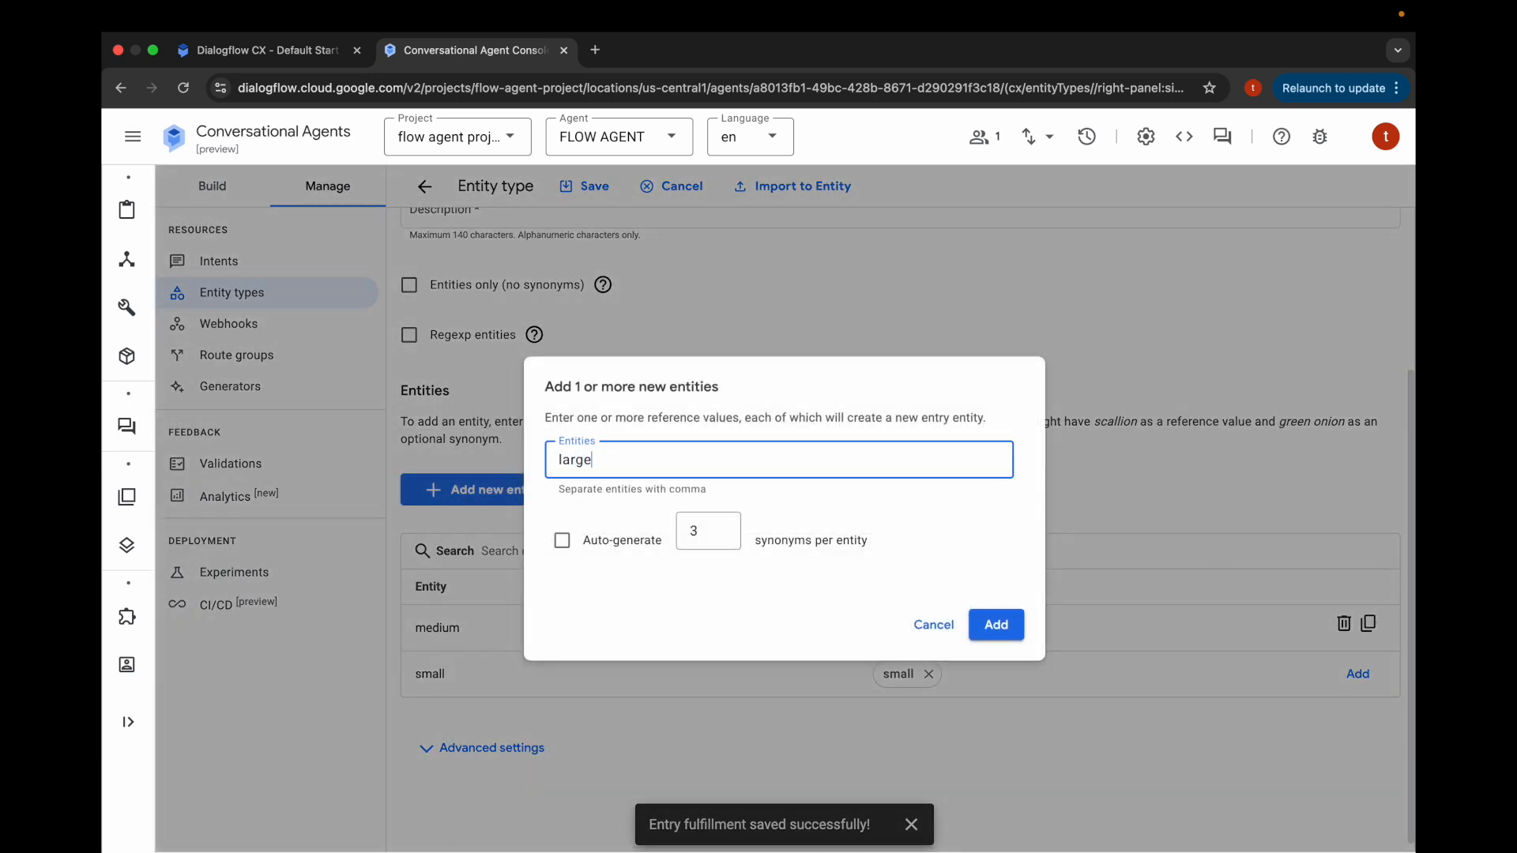
pyautogui.click(1014, 623)
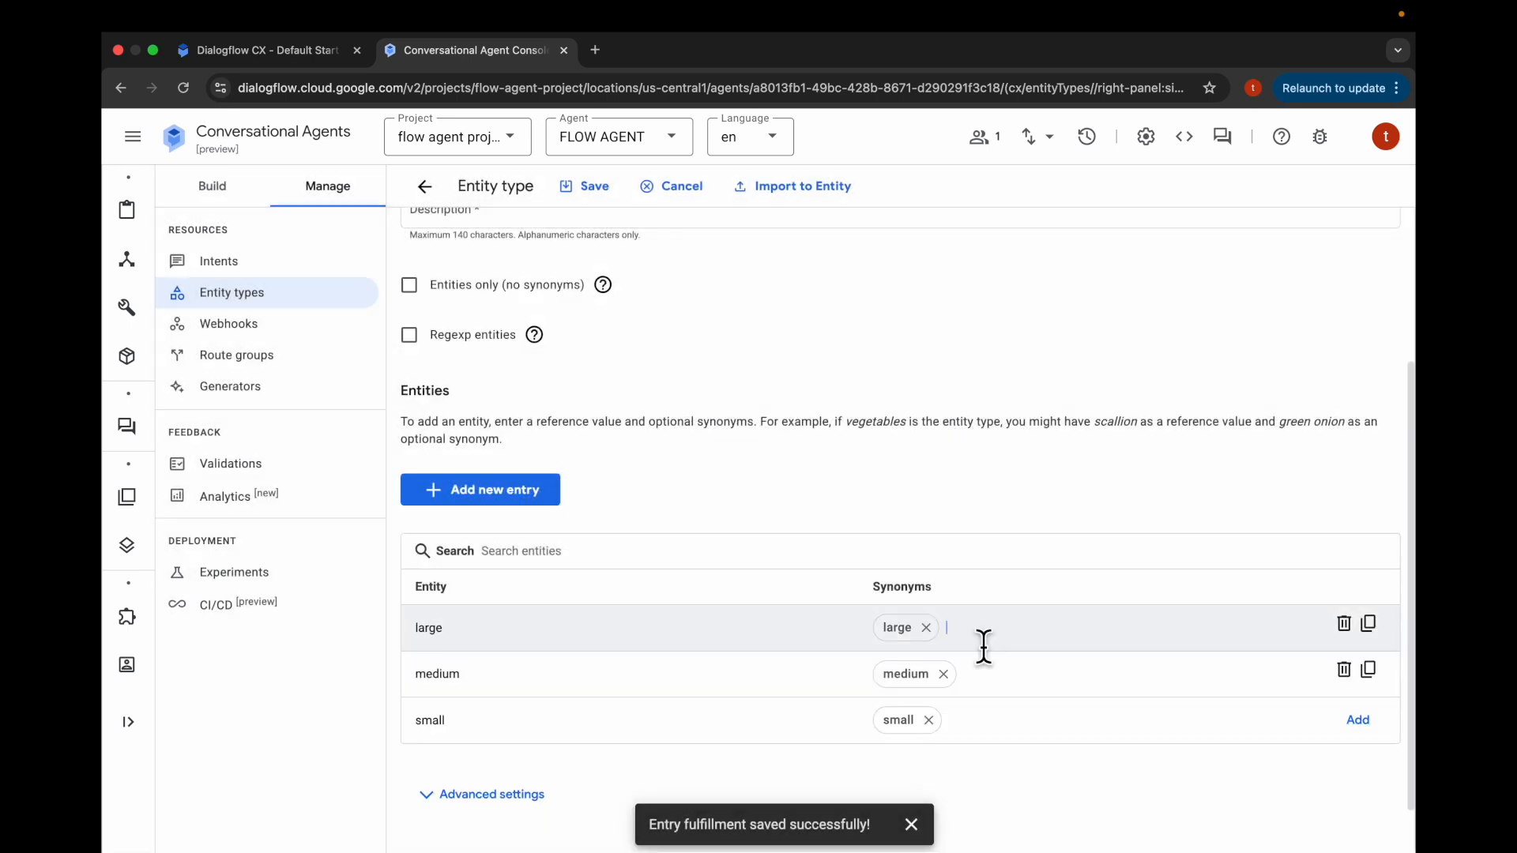
# Add the synonyms little and tiny for small, average and regular for medium, and big and giant for large.
pyautogui.click(982, 739)
pyautogui.write('tiny')
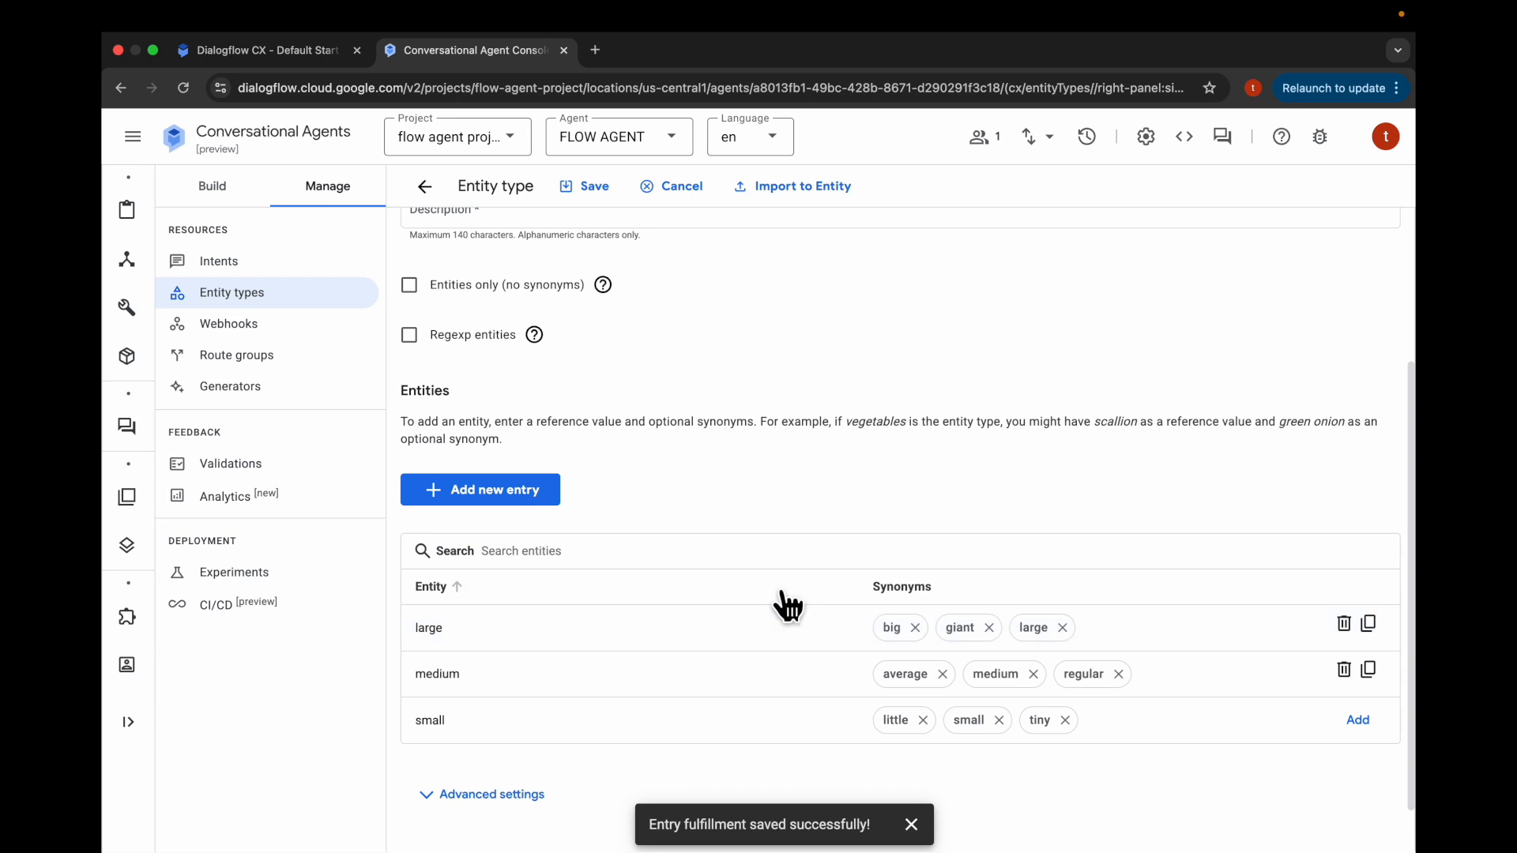
pyautogui.scroll(3, 782, 605)
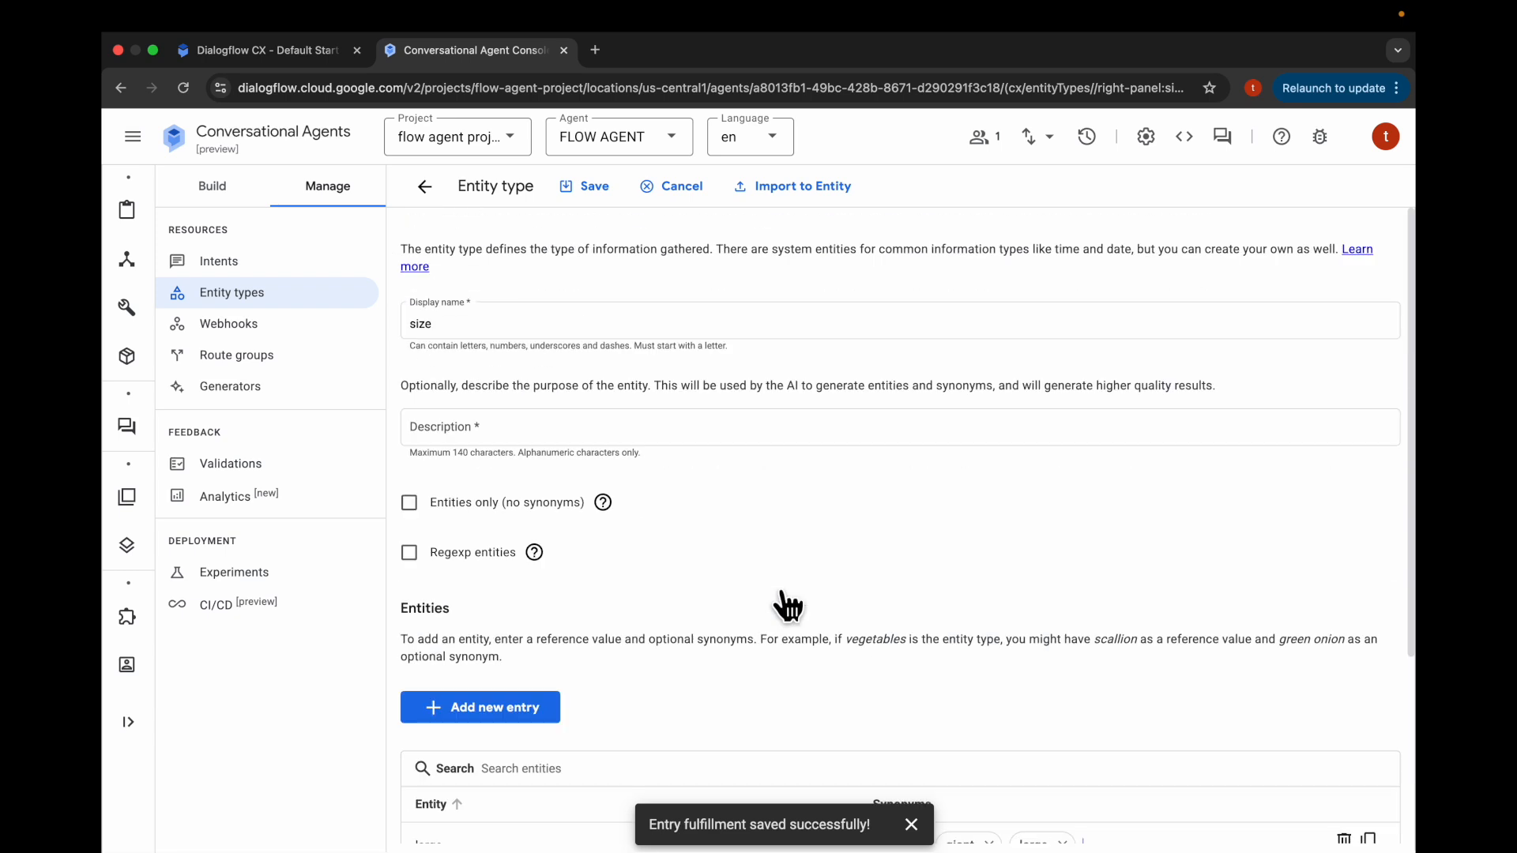
# Save the size entity type and add a page named New Order to the Default Start Flow.
pyautogui.click(586, 188)
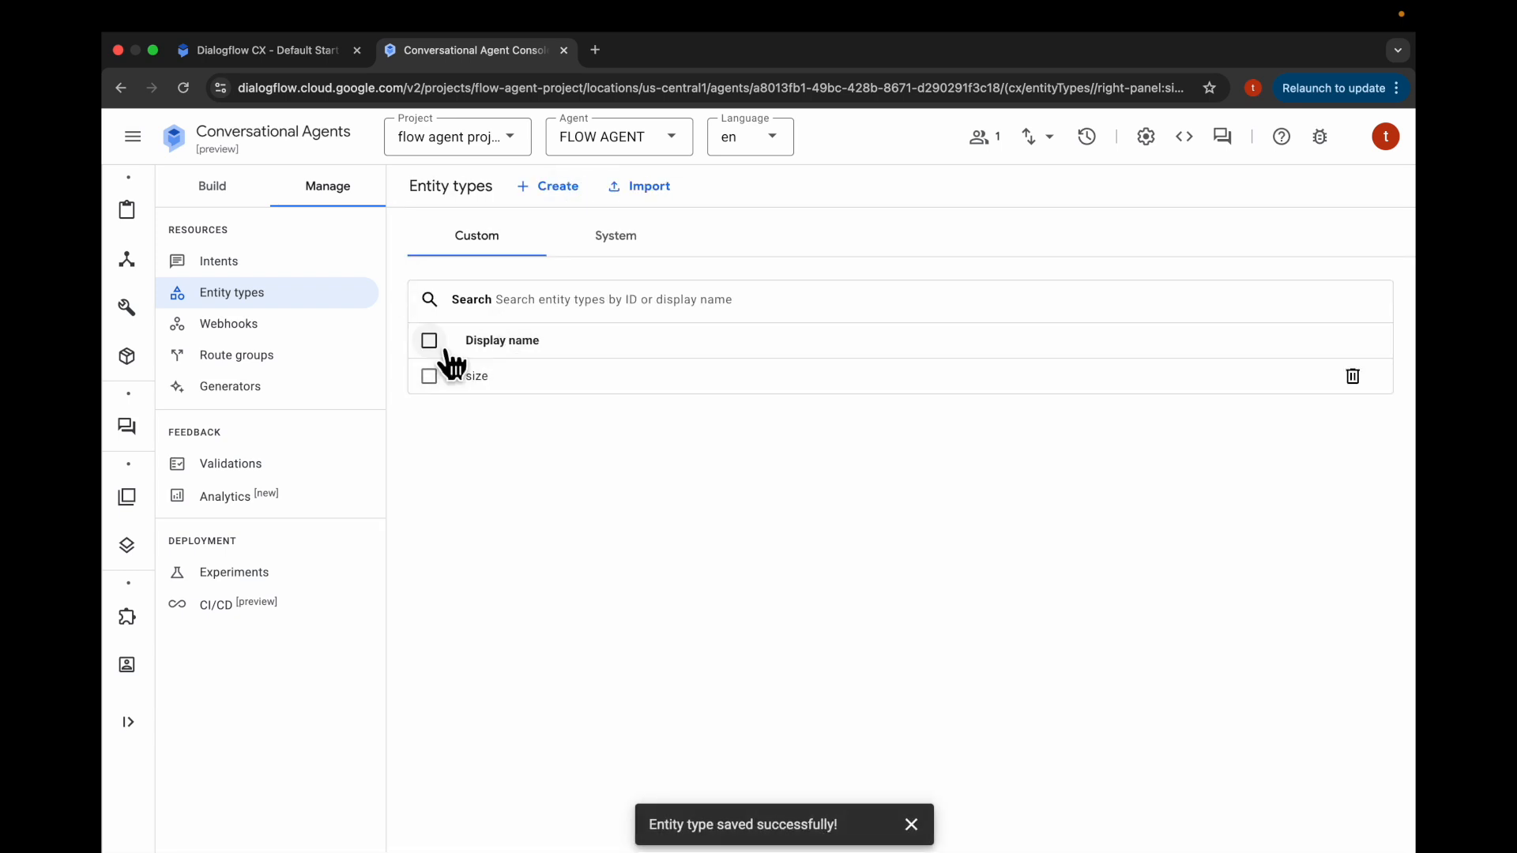
pyautogui.click(228, 201)
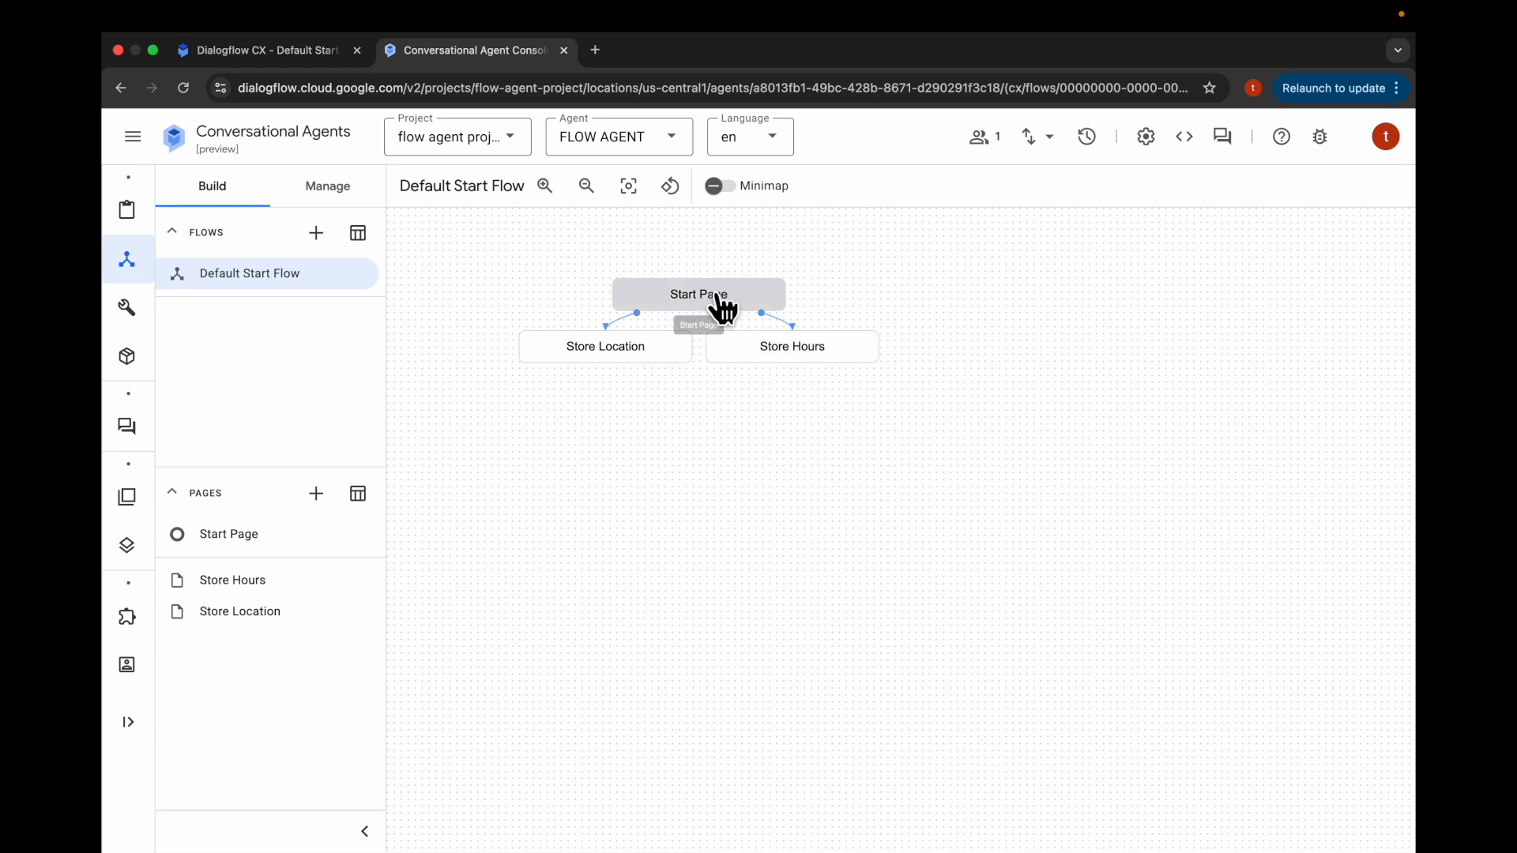
pyautogui.click(318, 496)
pyautogui.write('New Order')
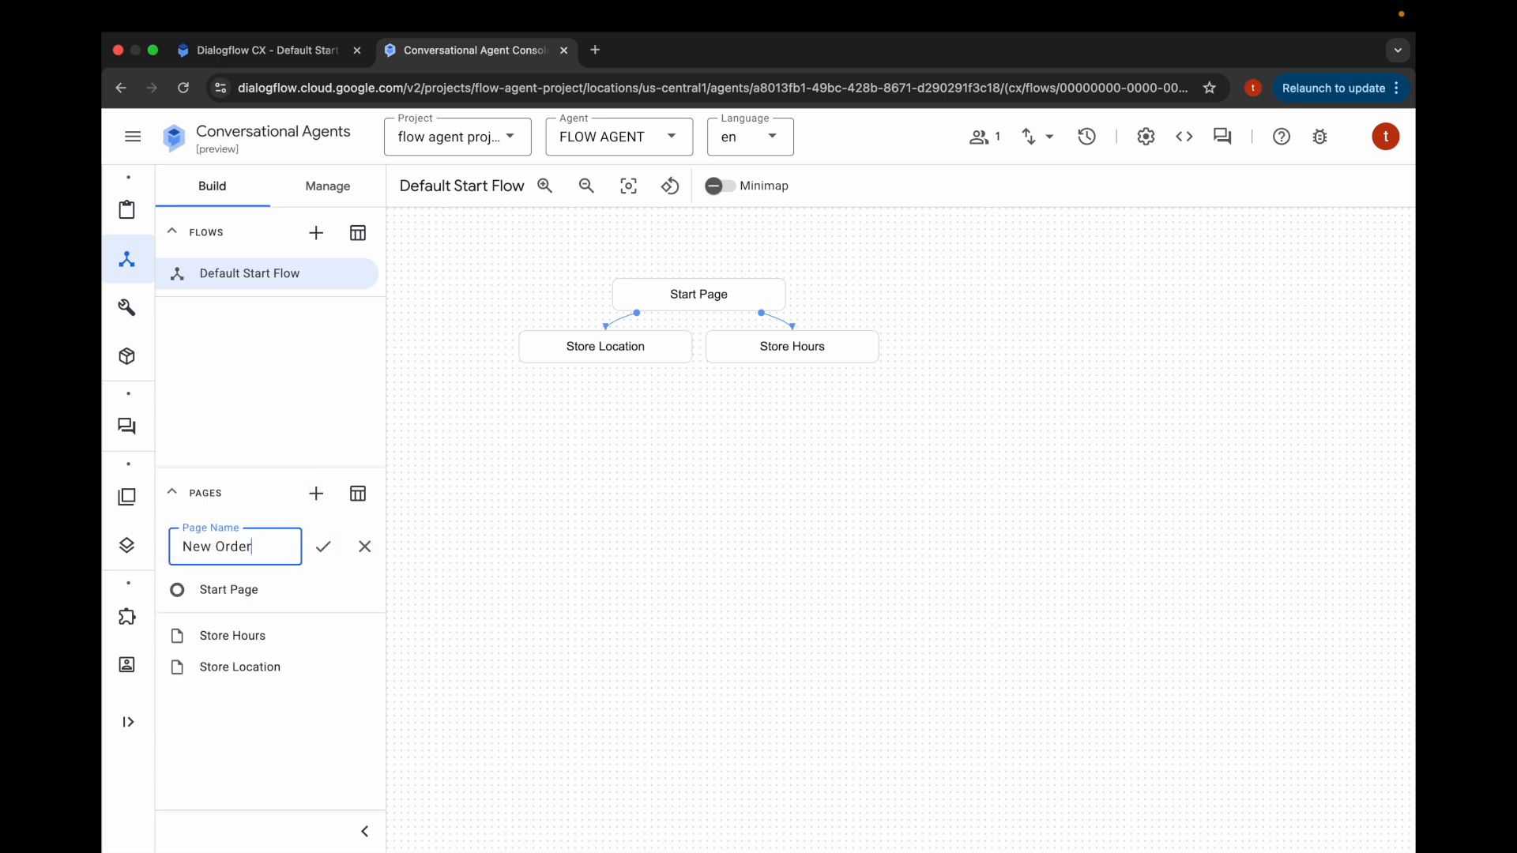
pyautogui.click(313, 551)
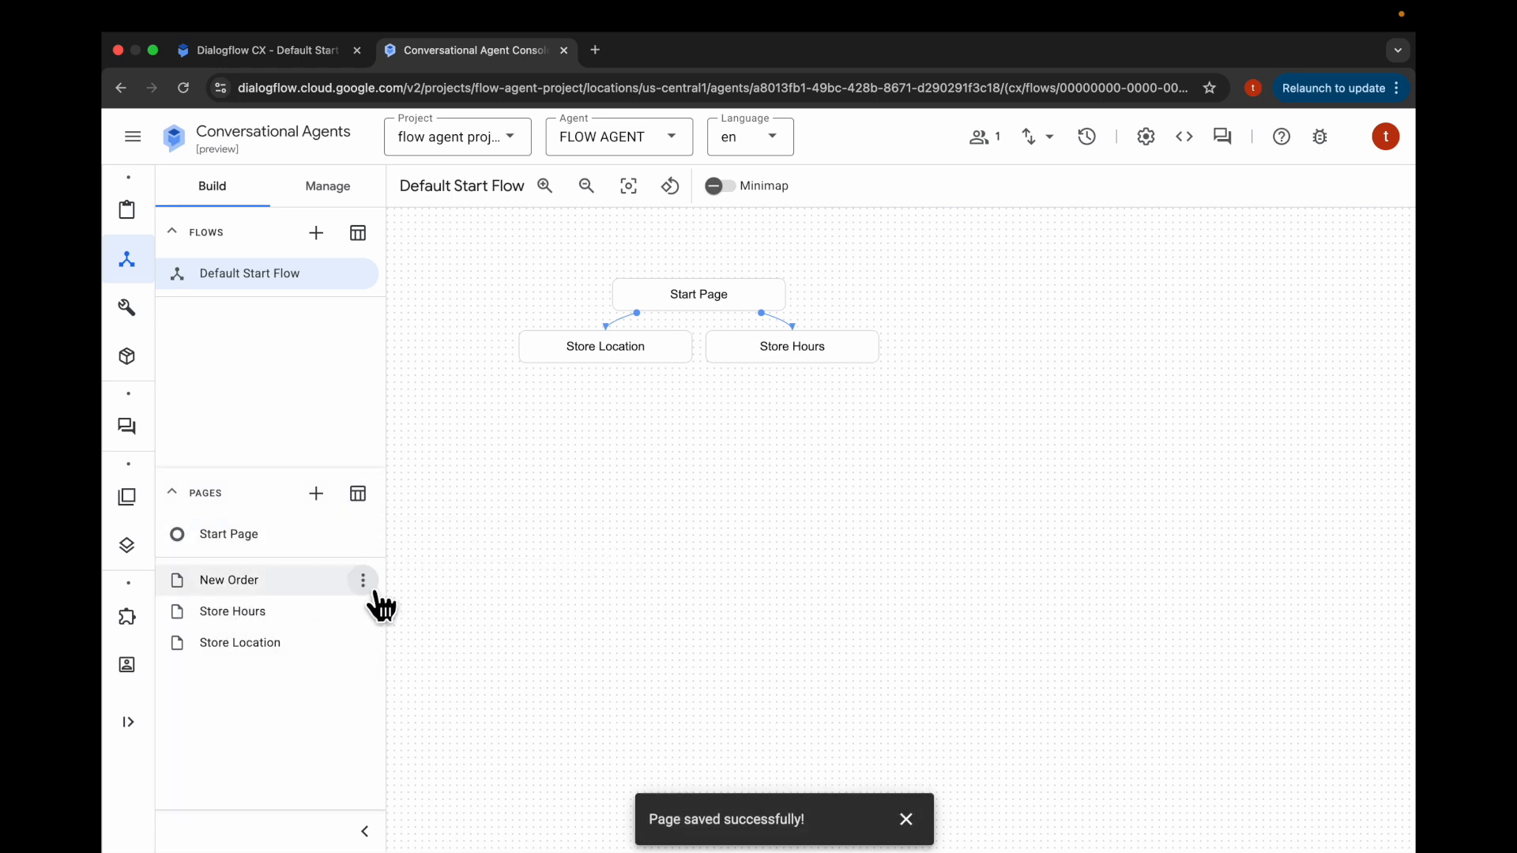
# Give the New Order page the entry fulfillment dialogue "Ok, let's start a new order." and save it.
pyautogui.click(364, 582)
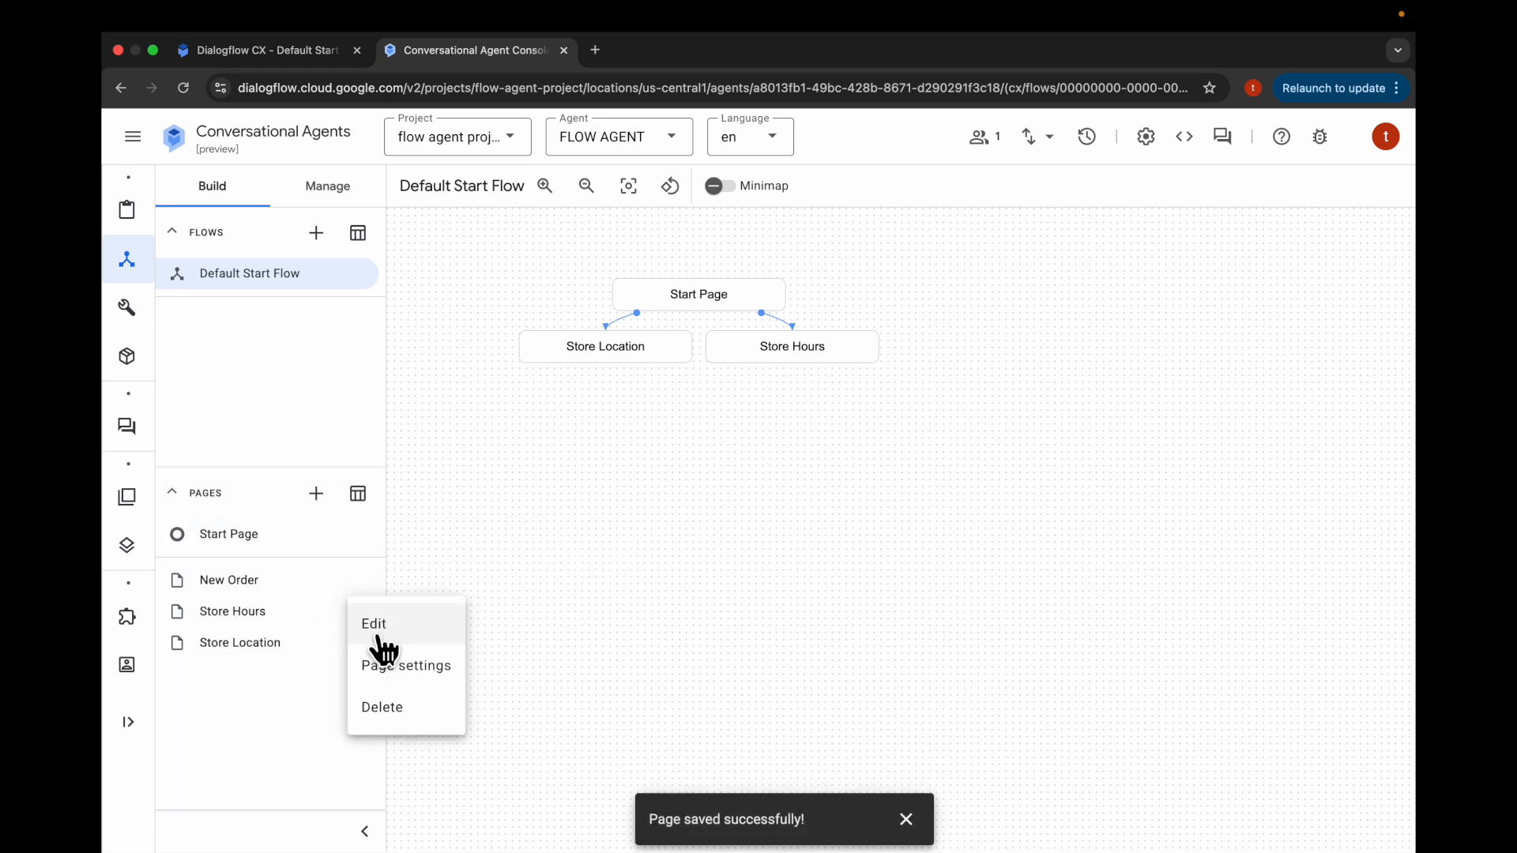
pyautogui.click(379, 625)
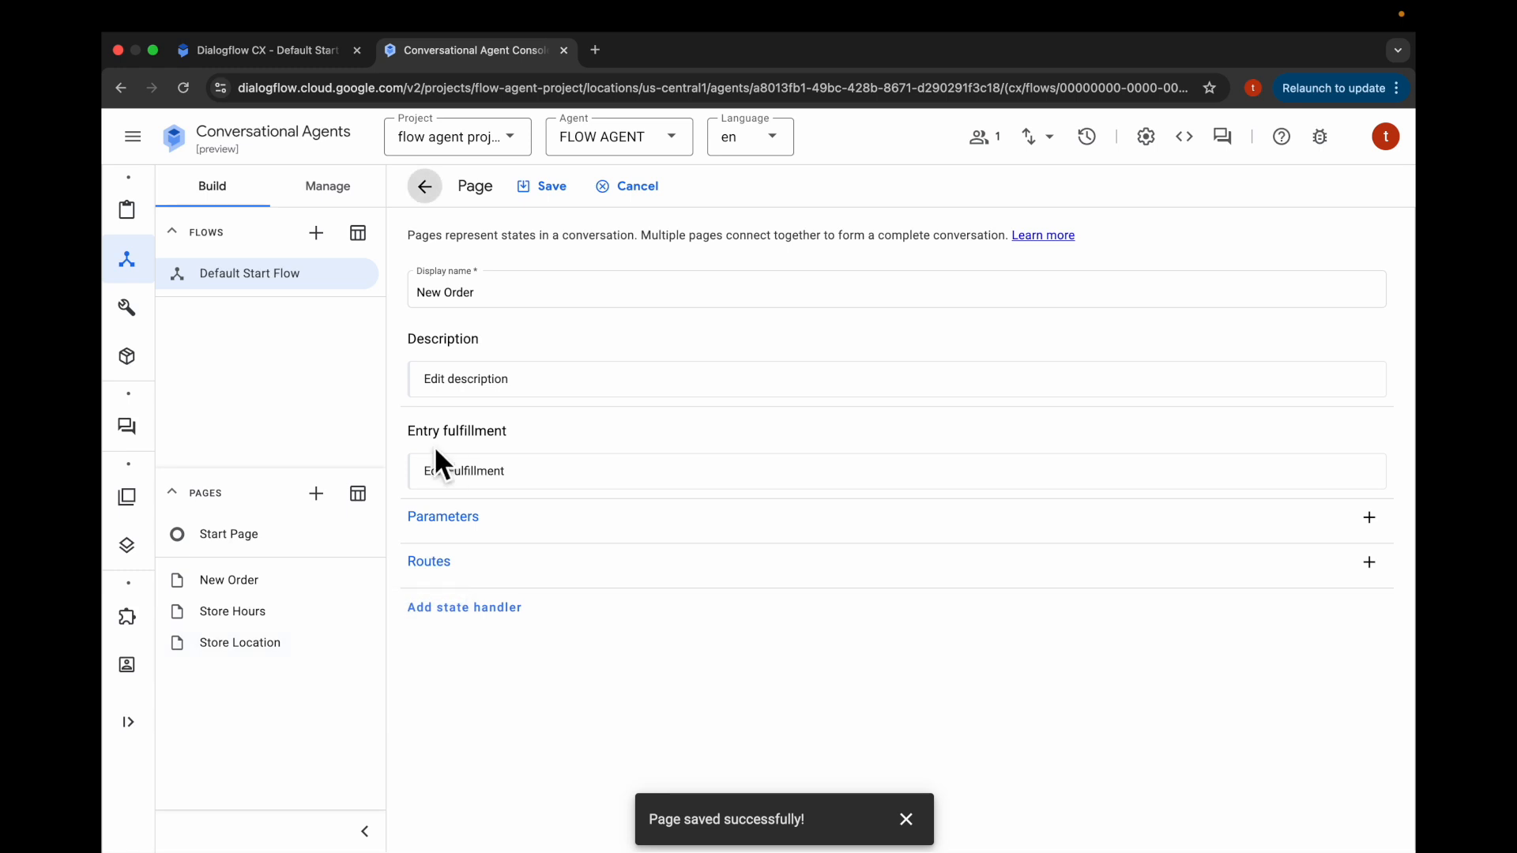
pyautogui.click(490, 475)
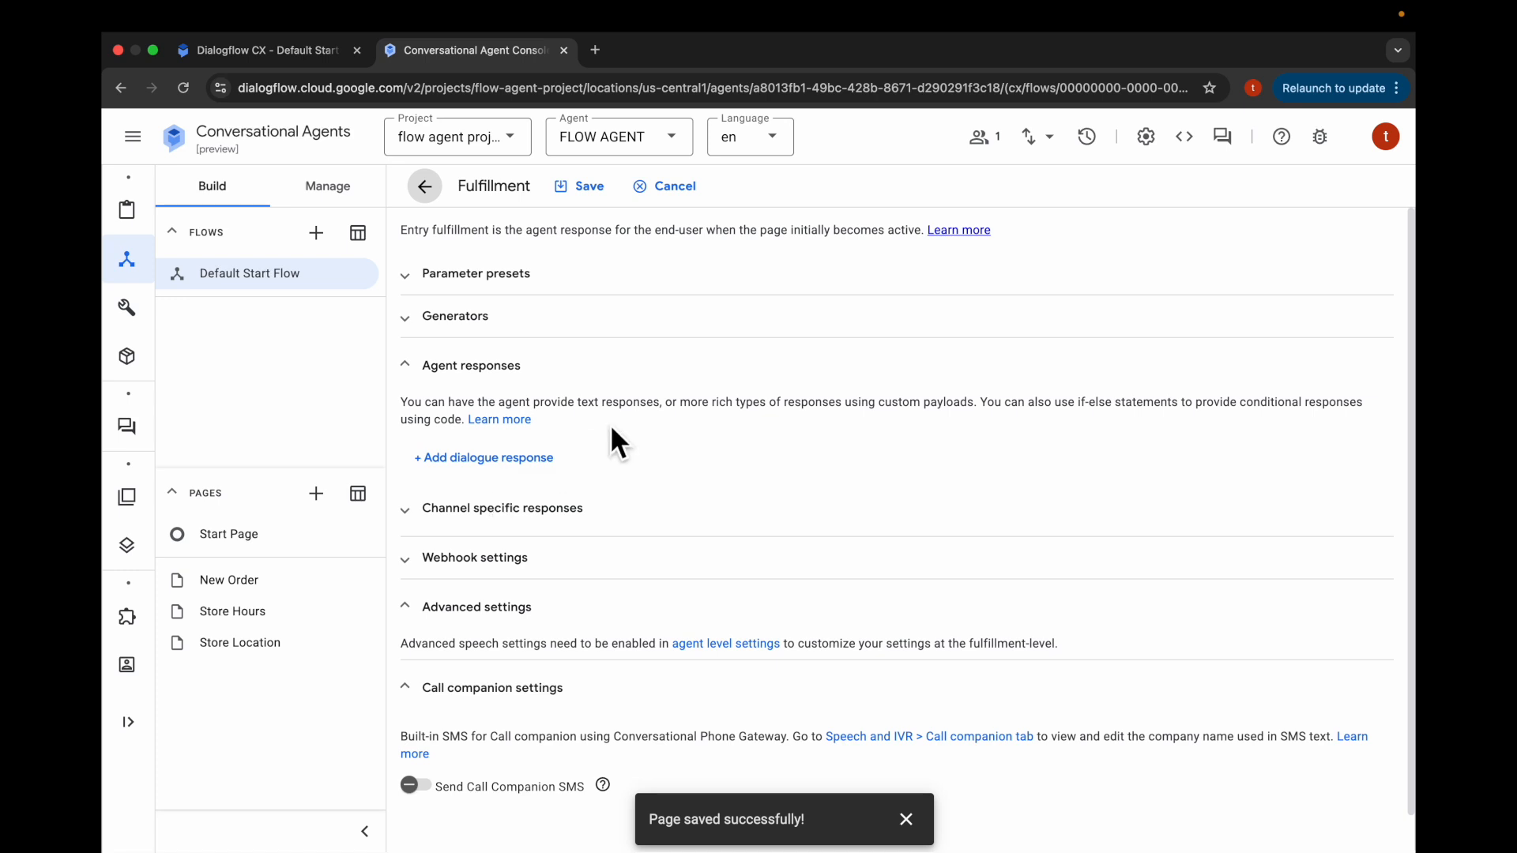
pyautogui.click(518, 459)
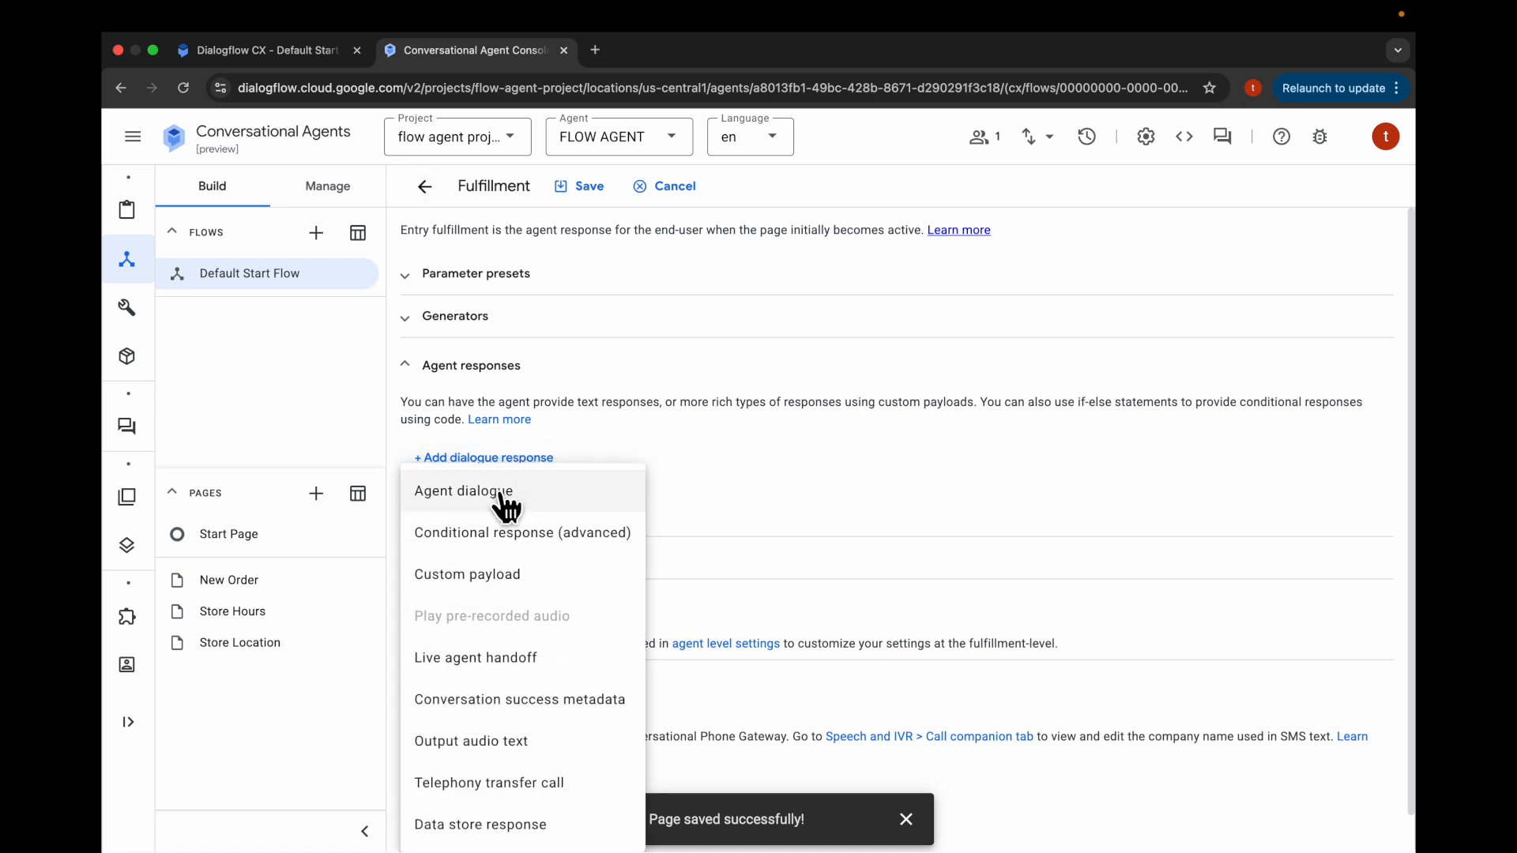
pyautogui.click(502, 496)
pyautogui.click(501, 526)
pyautogui.write("Ok, let's start a new order.")
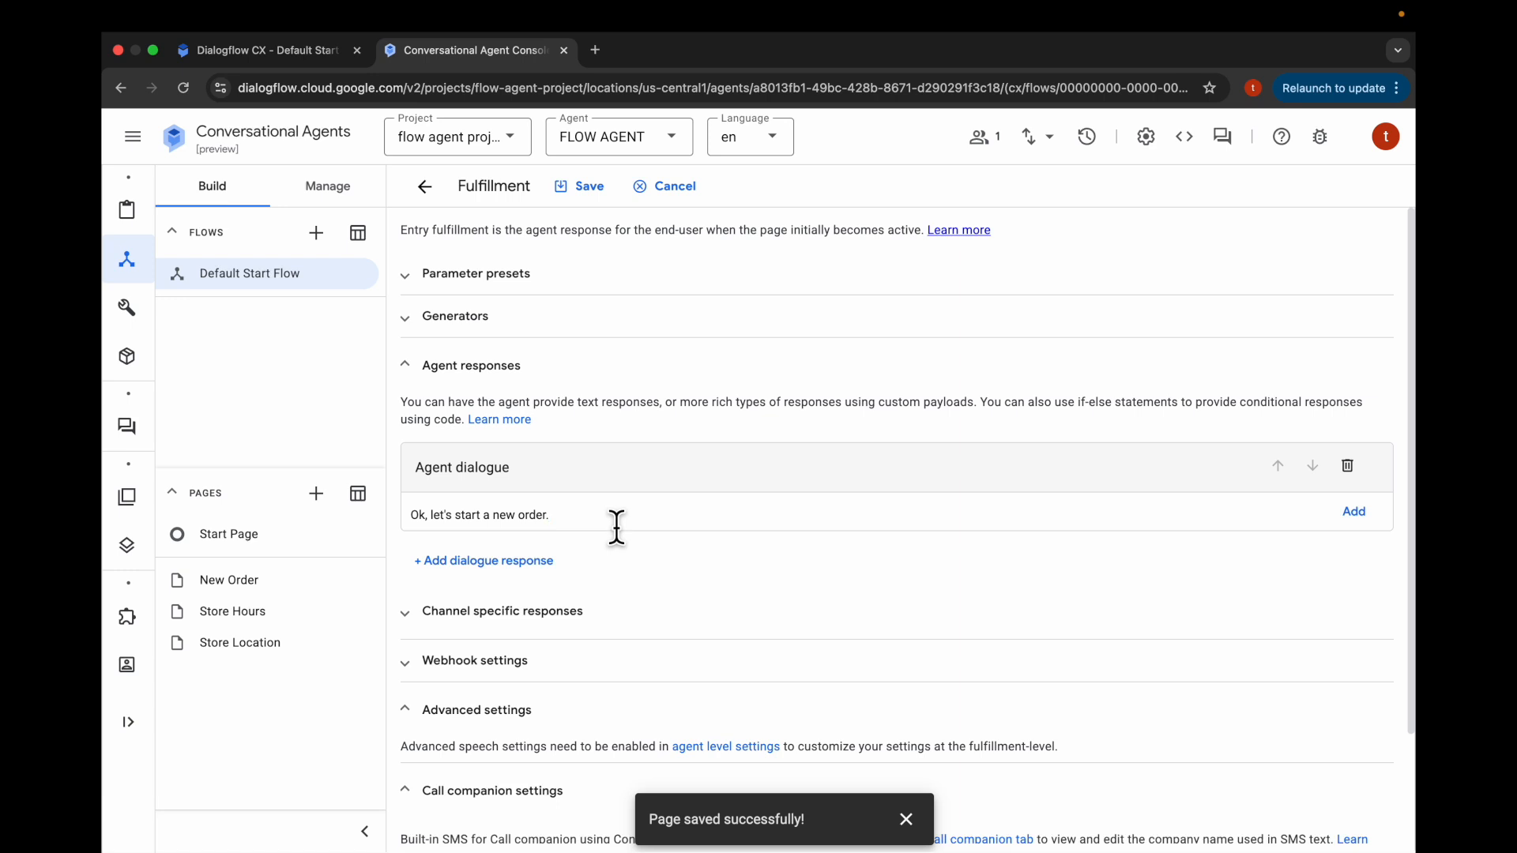
pyautogui.click(1353, 512)
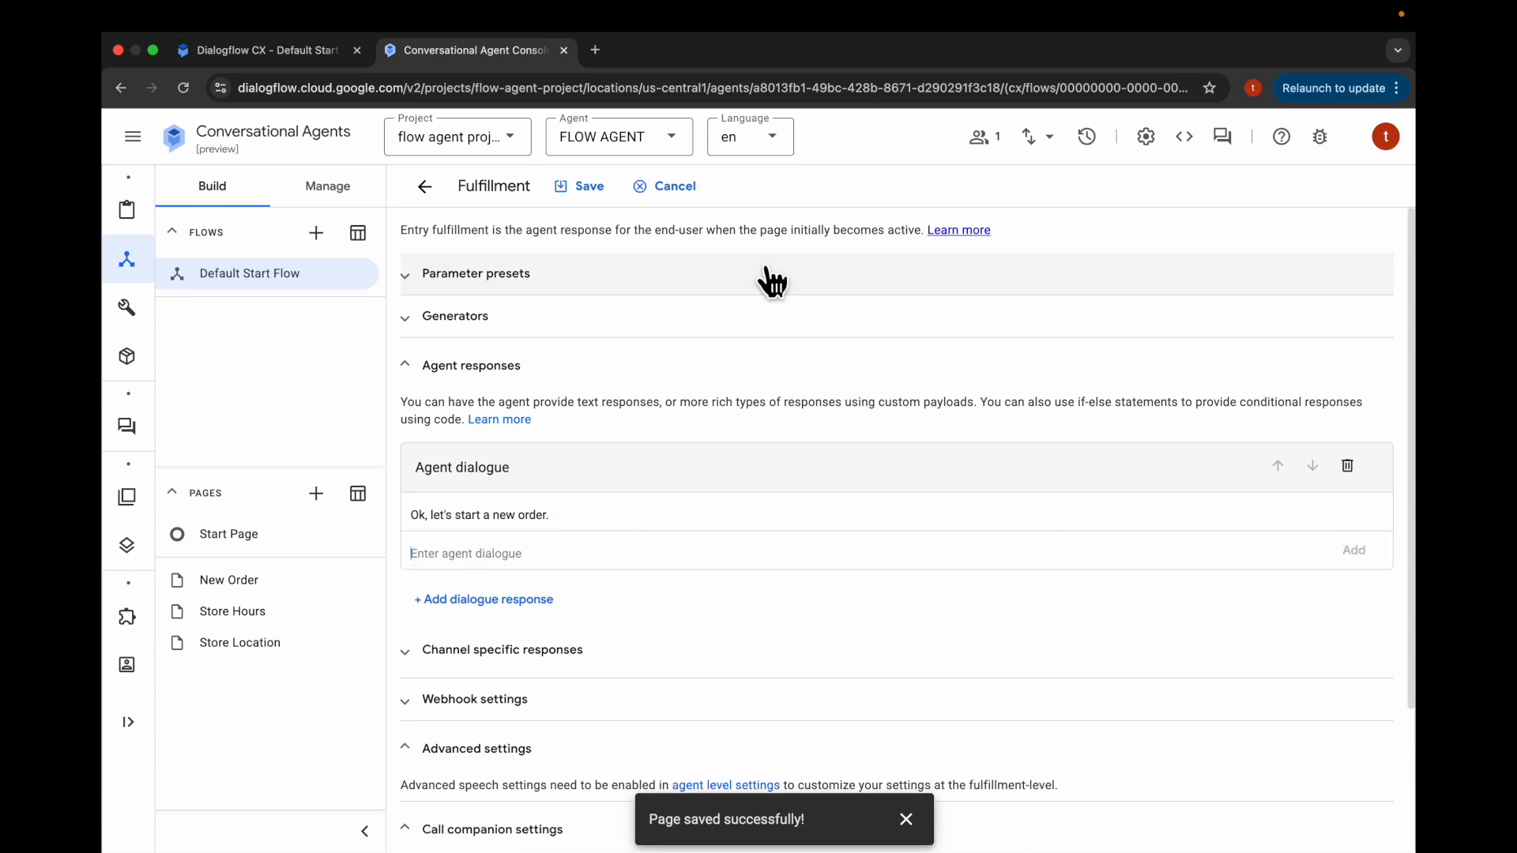
pyautogui.click(583, 192)
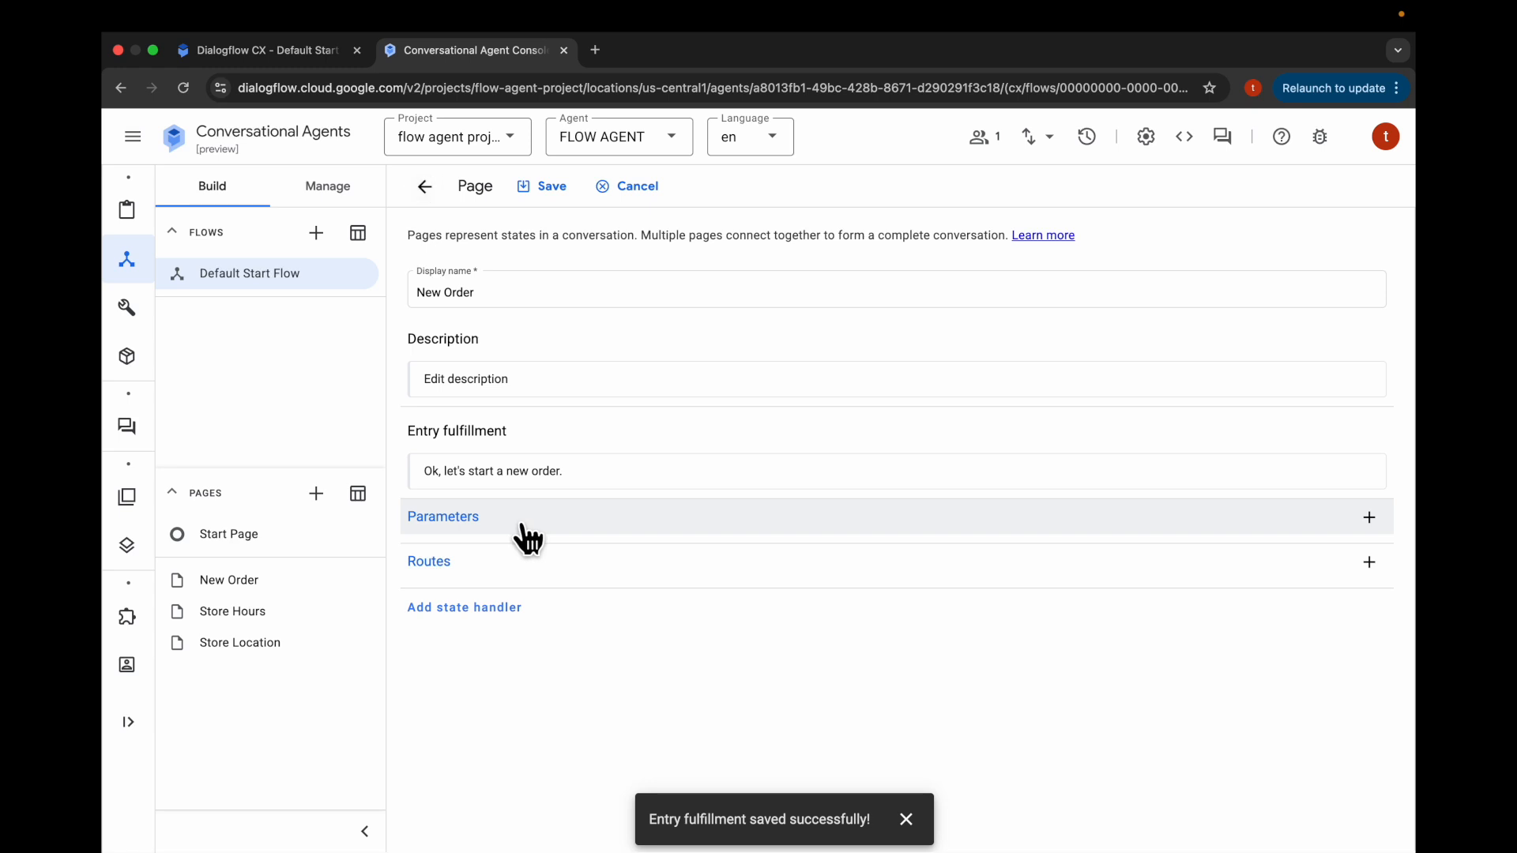
pyautogui.click(522, 525)
pyautogui.click(478, 320)
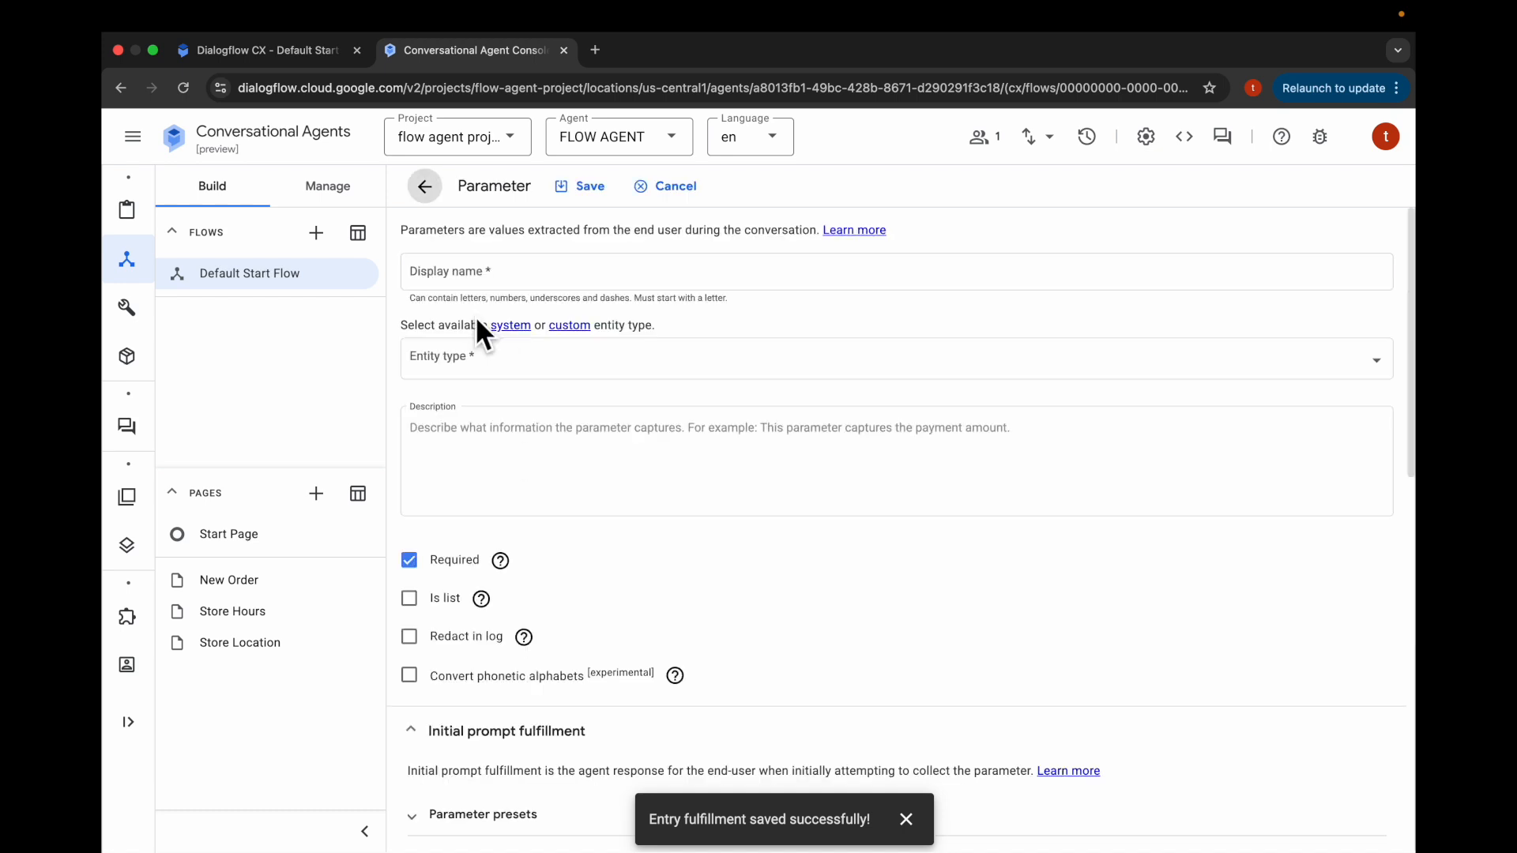
pyautogui.click(501, 282)
pyautogui.click(501, 280)
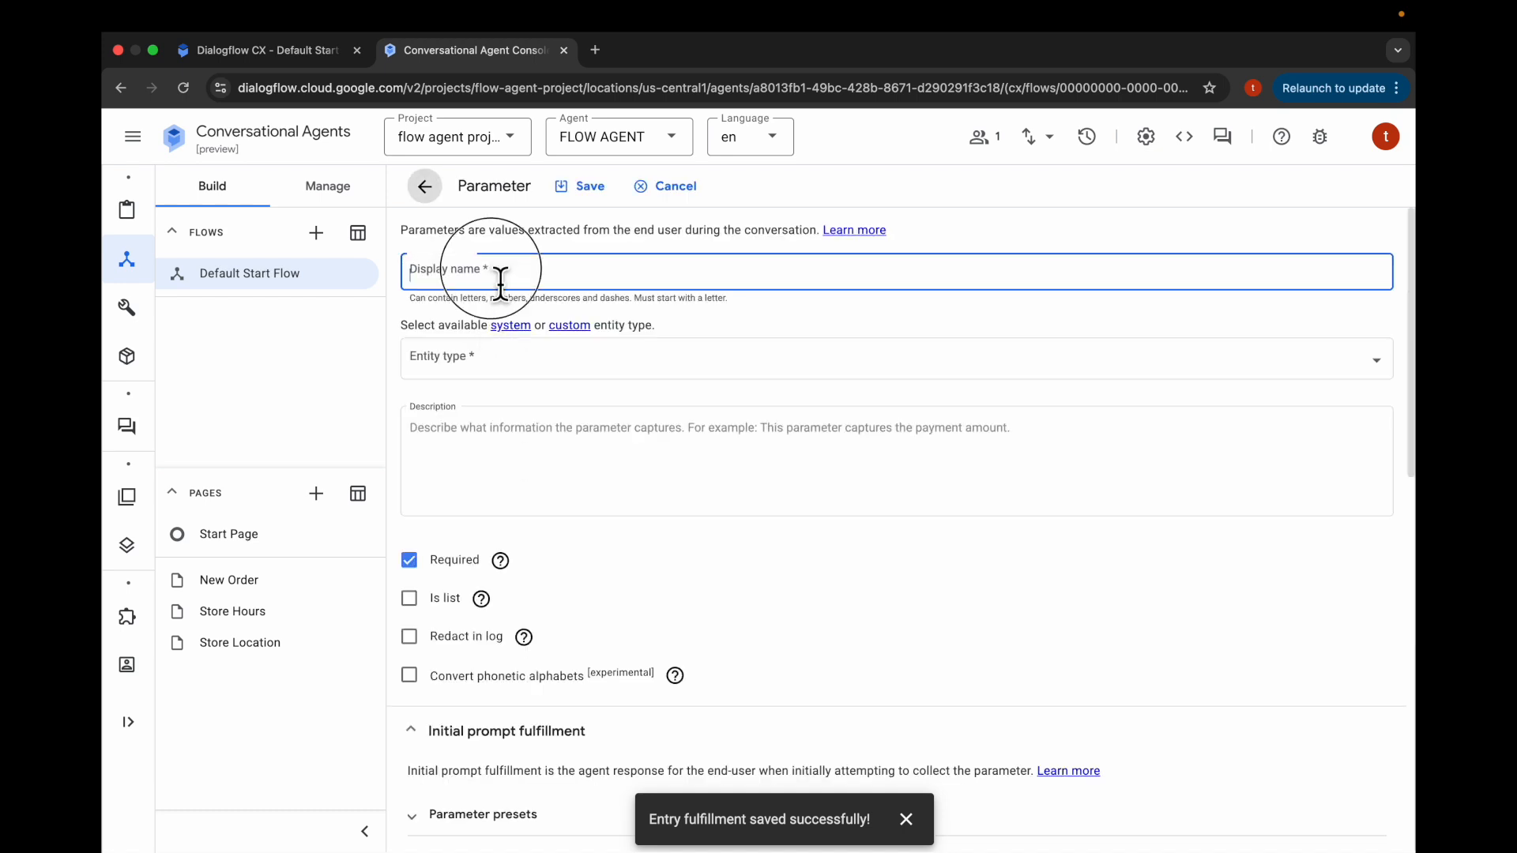
pyautogui.write('size')
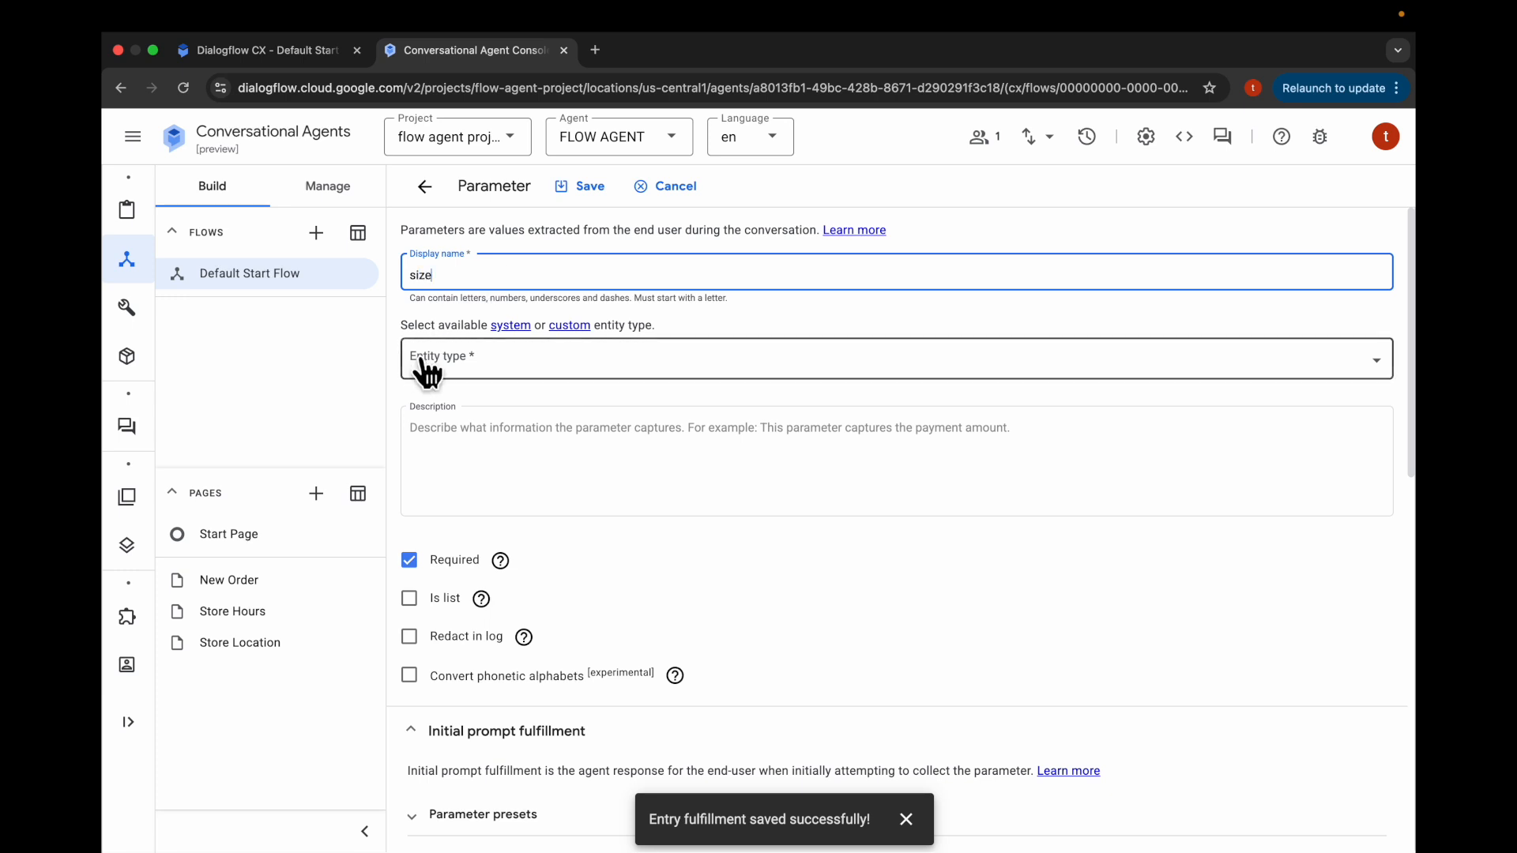
pyautogui.click(467, 359)
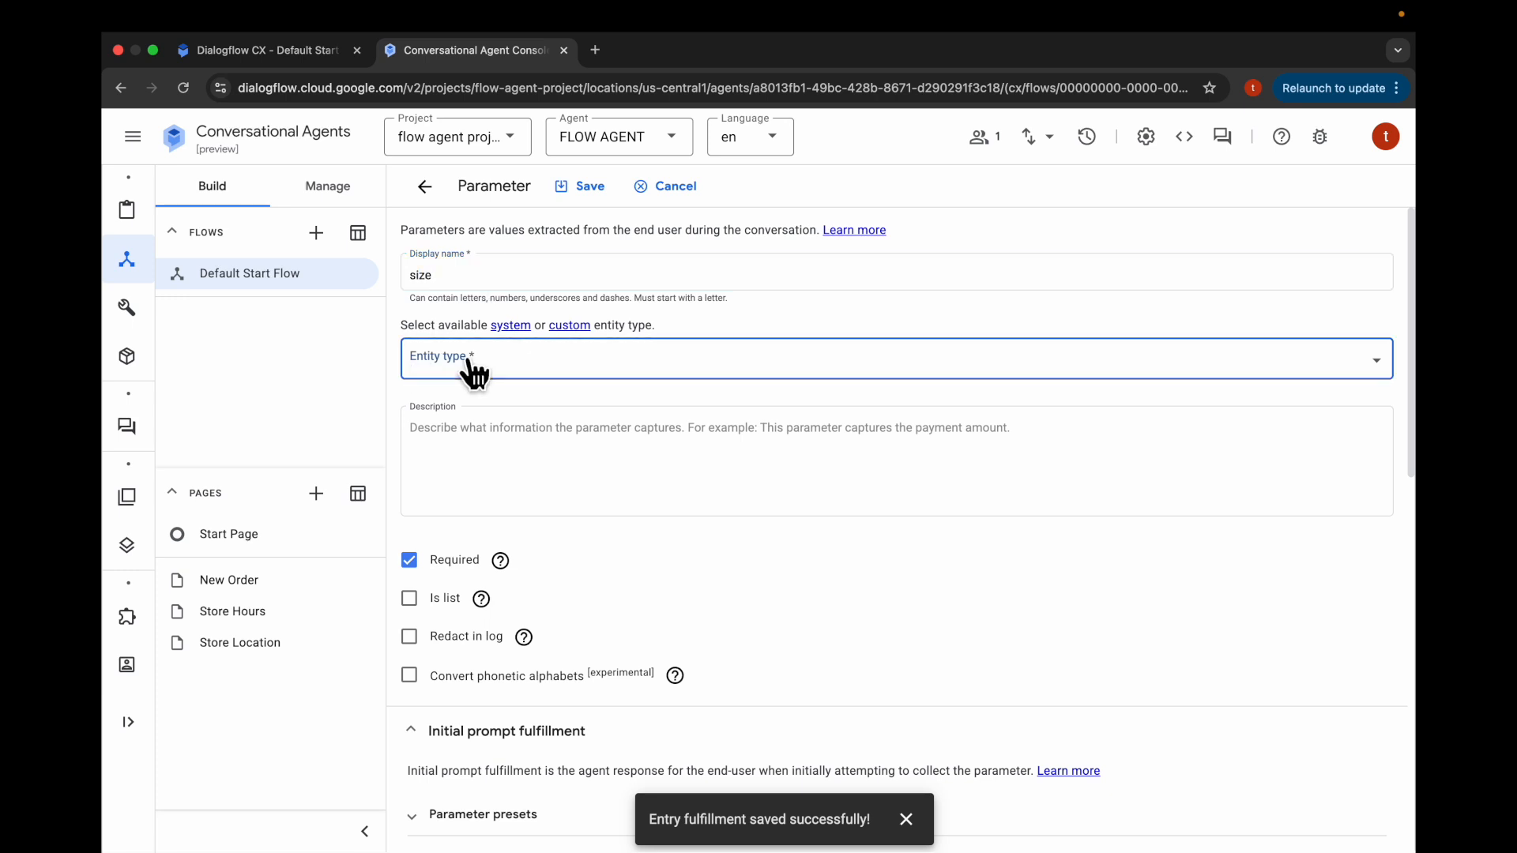
pyautogui.write('size')
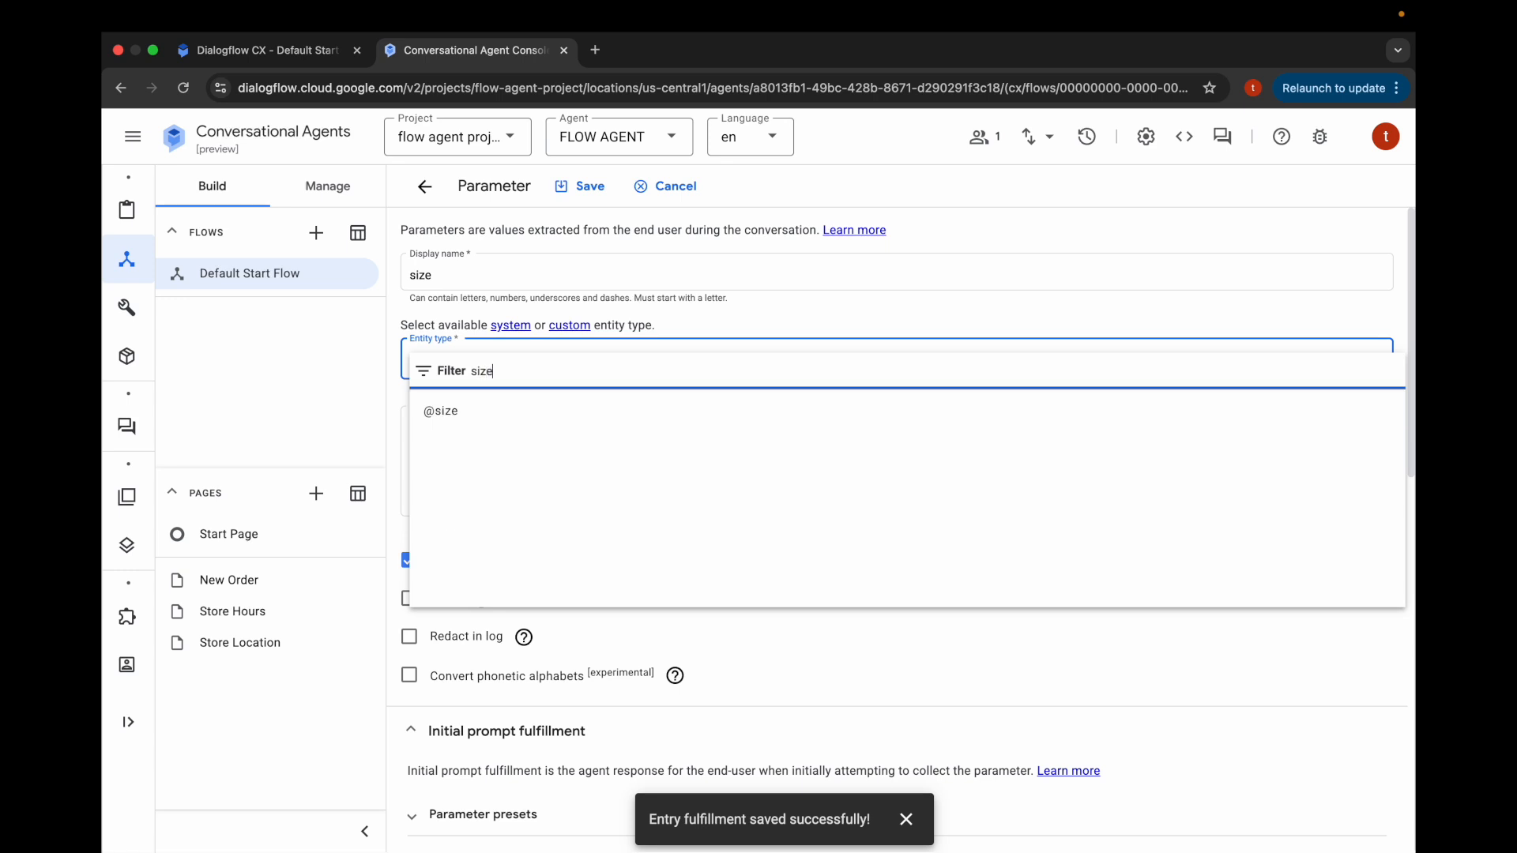
pyautogui.click(472, 416)
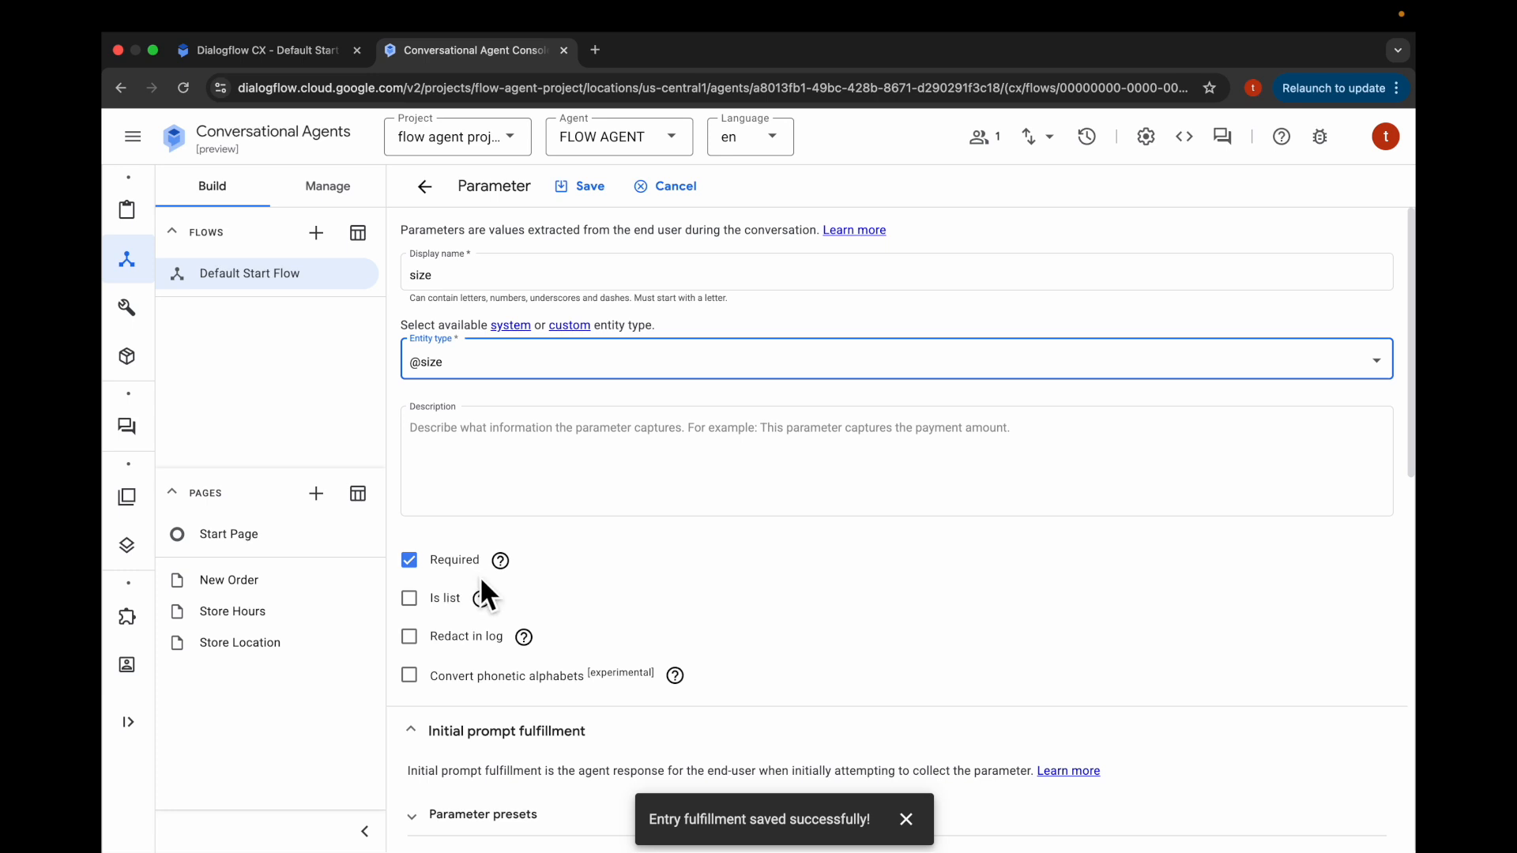
# Set the size parameter's initial prompt dialogue to "What size do you want?", save the parameter and return to the parameter list.
pyautogui.scroll(-5, 481, 581)
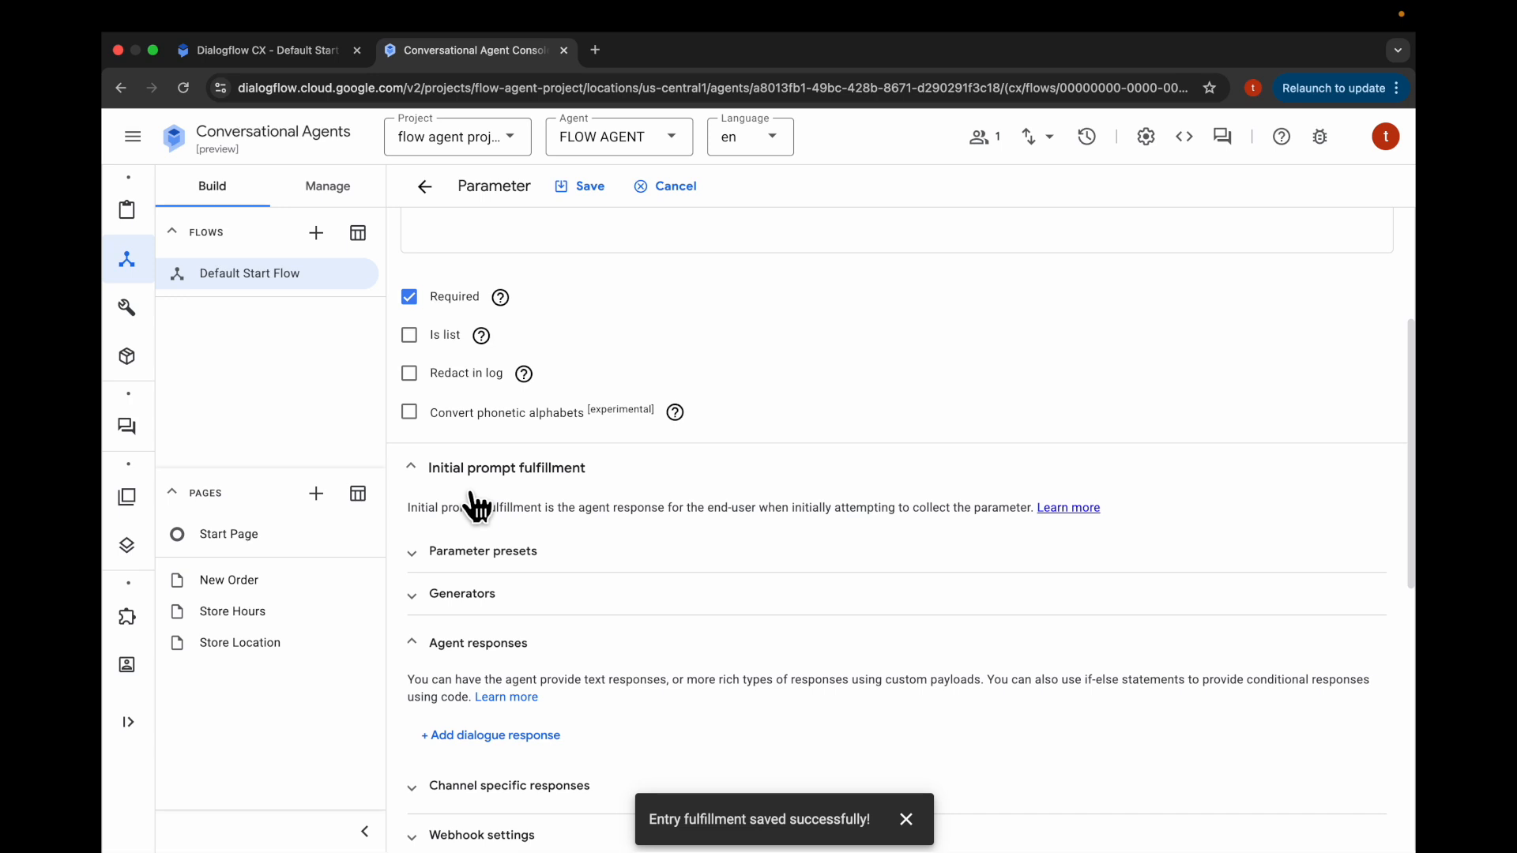
pyautogui.scroll(-4, 474, 505)
pyautogui.click(486, 515)
pyautogui.click(553, 210)
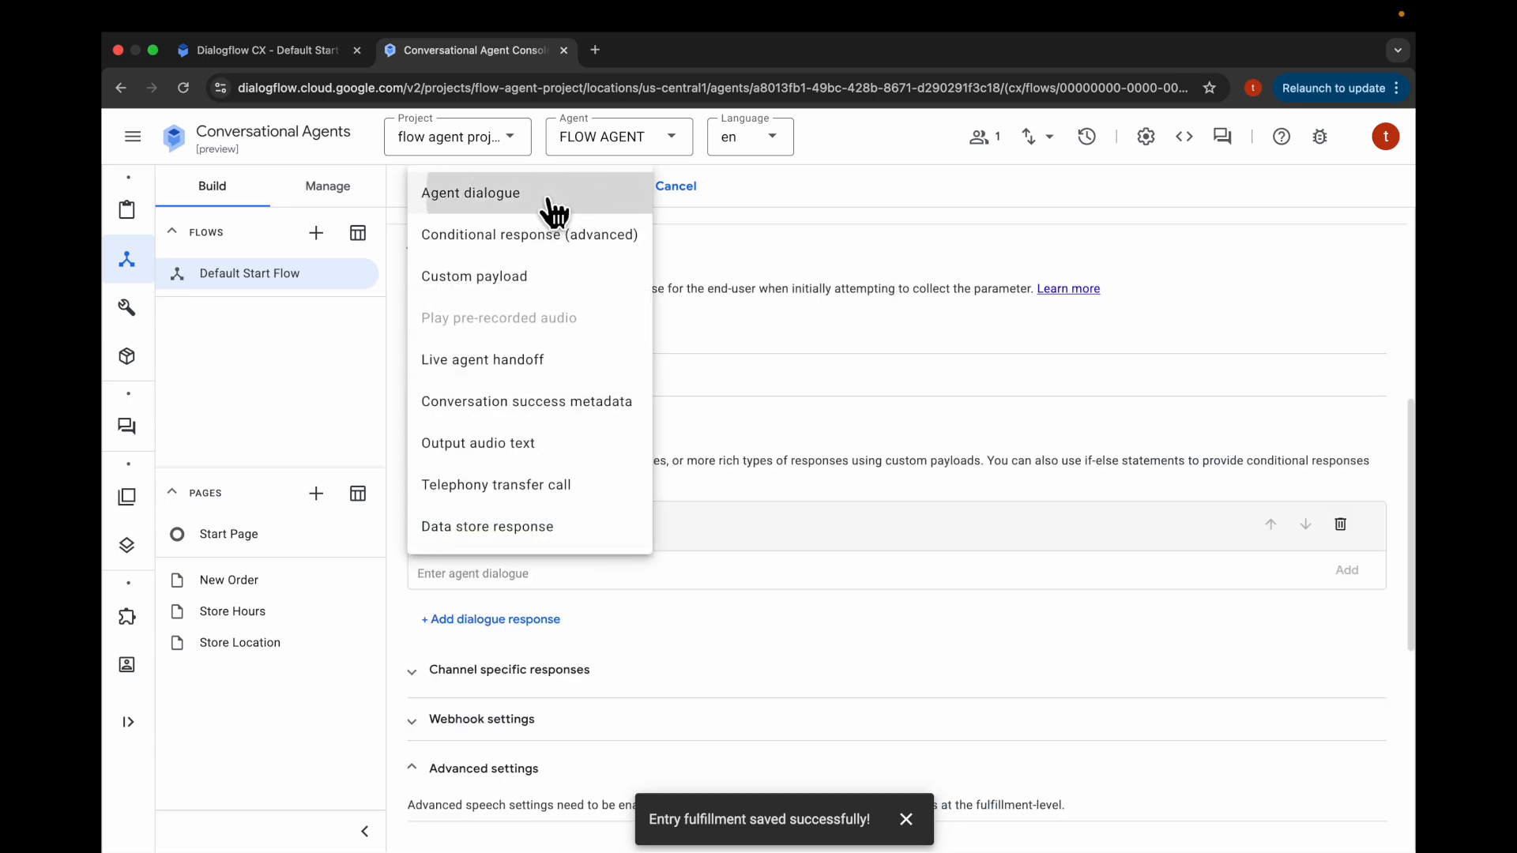
pyautogui.click(531, 589)
pyautogui.write('What size do you want?')
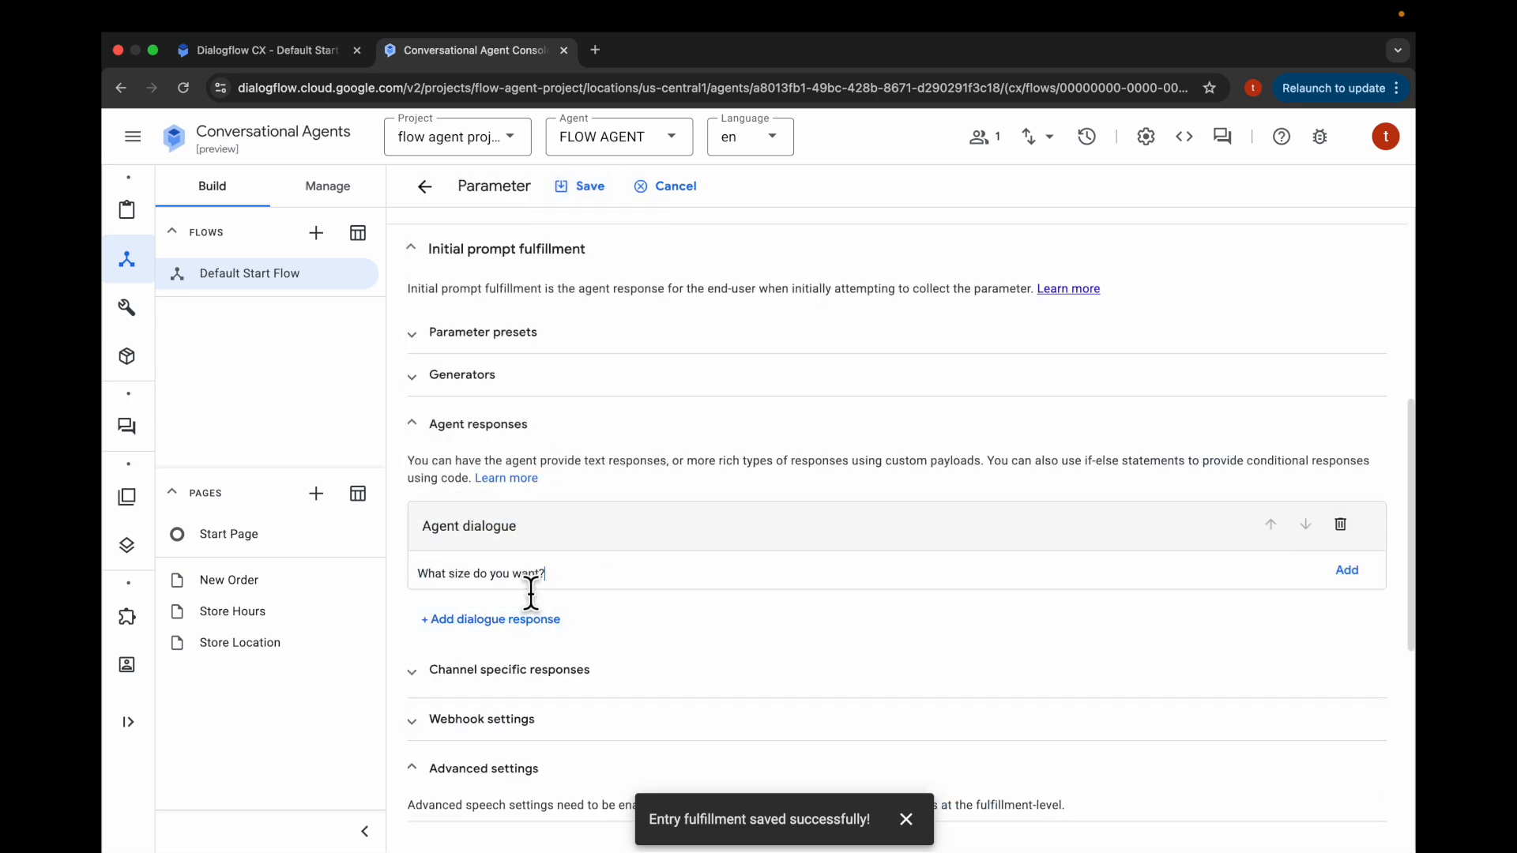
pyautogui.scroll(-6, 614, 613)
pyautogui.scroll(7, 998, 562)
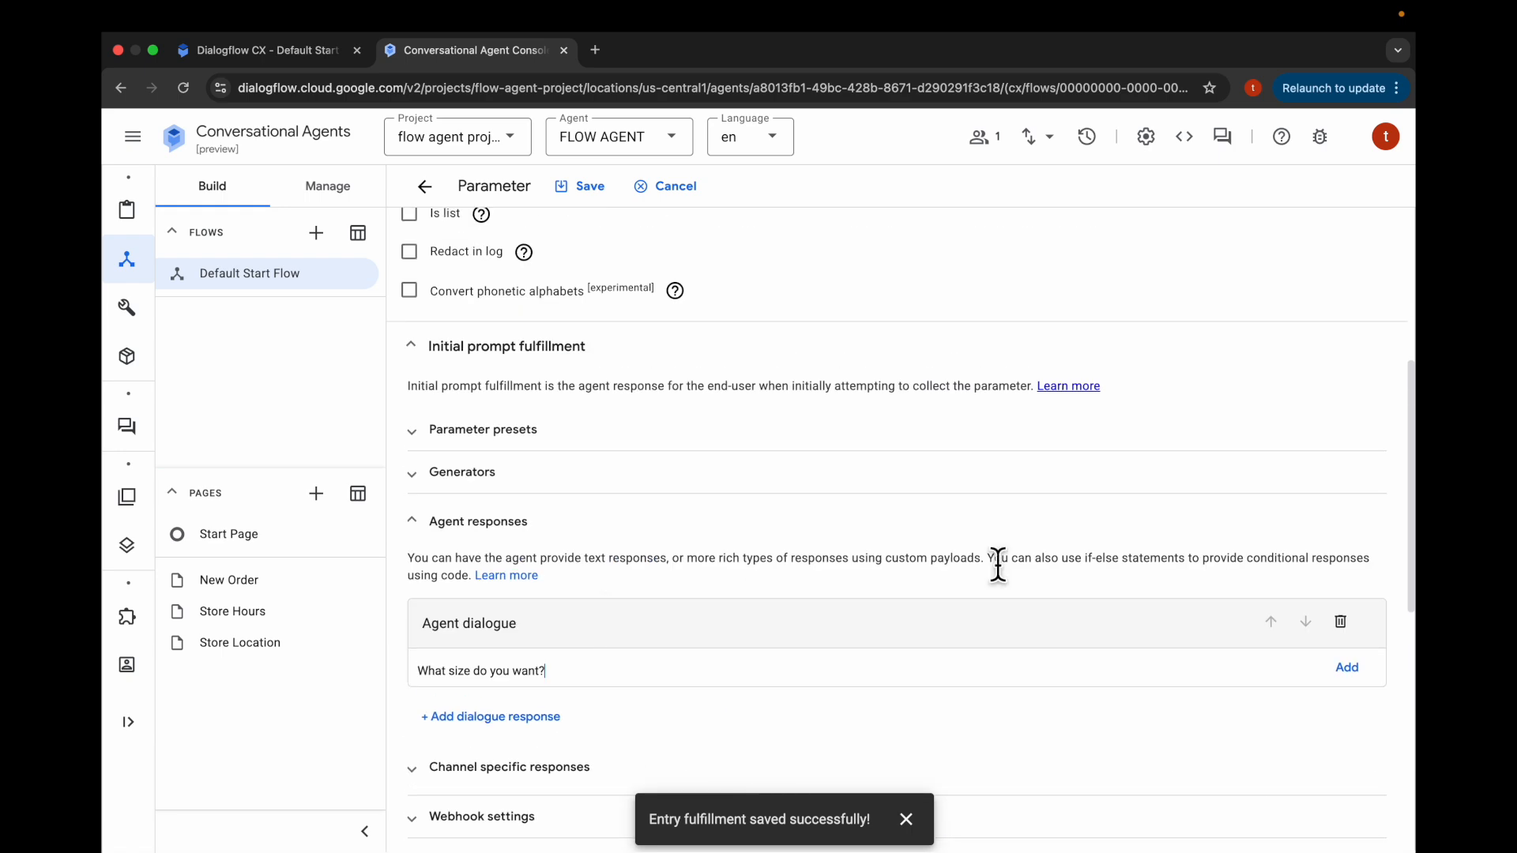
pyautogui.click(1348, 668)
pyautogui.scroll(-2, 1372, 681)
pyautogui.scroll(6, 961, 548)
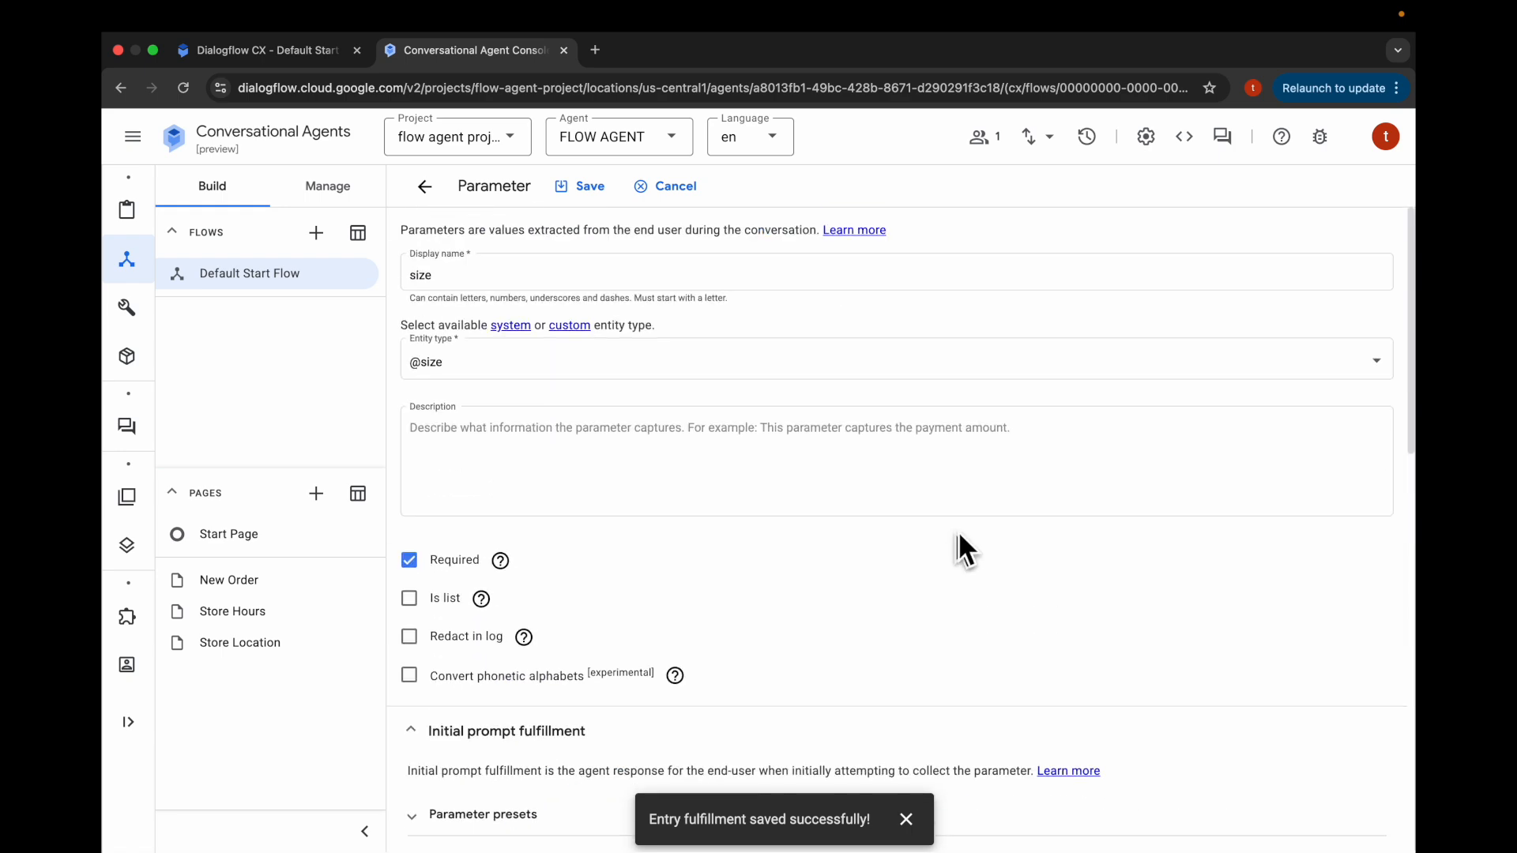
pyautogui.click(586, 194)
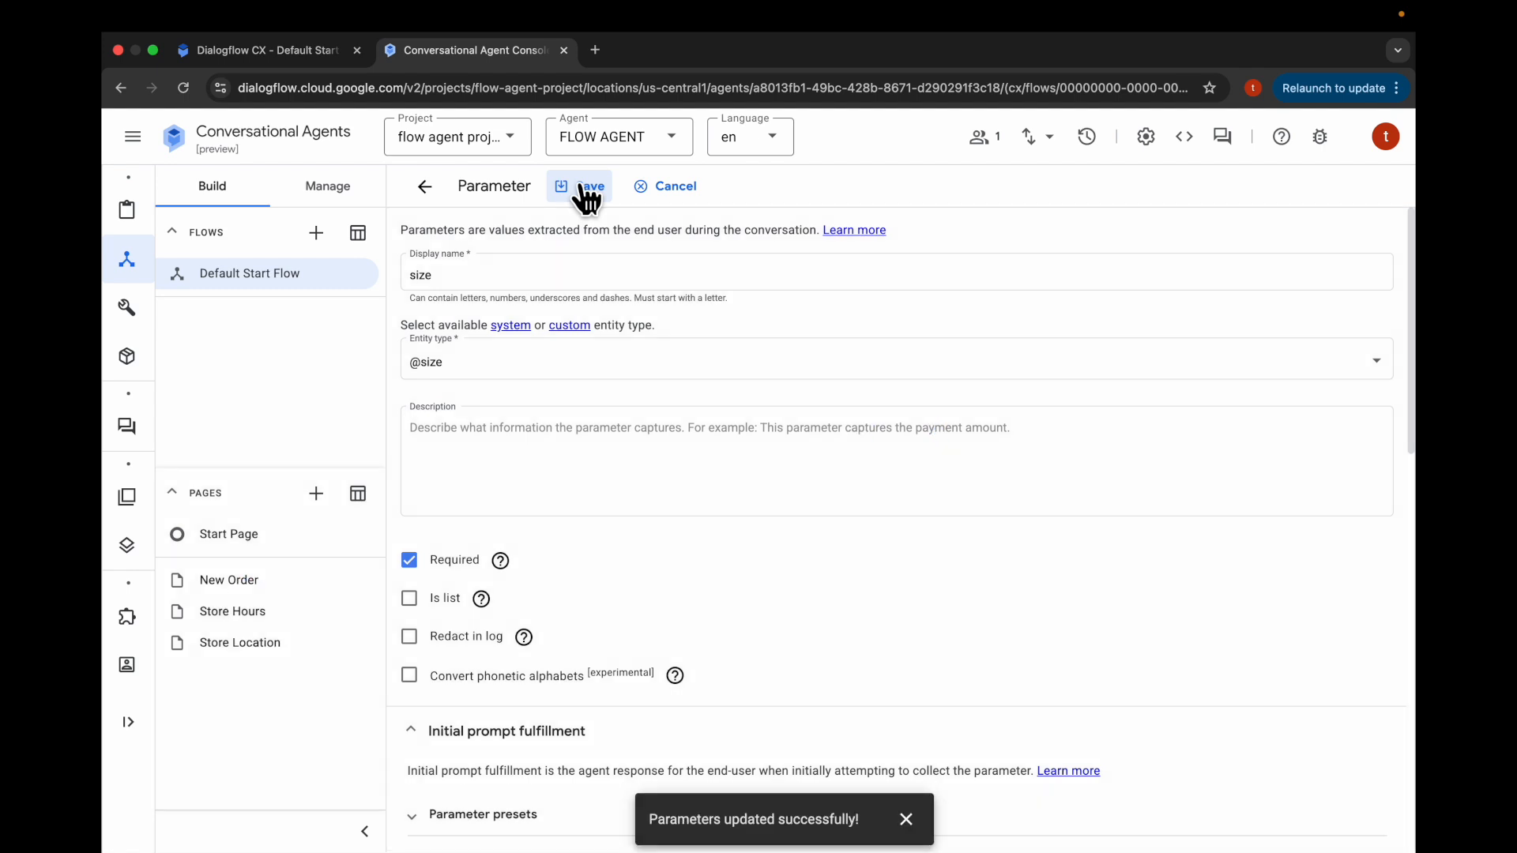
pyautogui.click(425, 187)
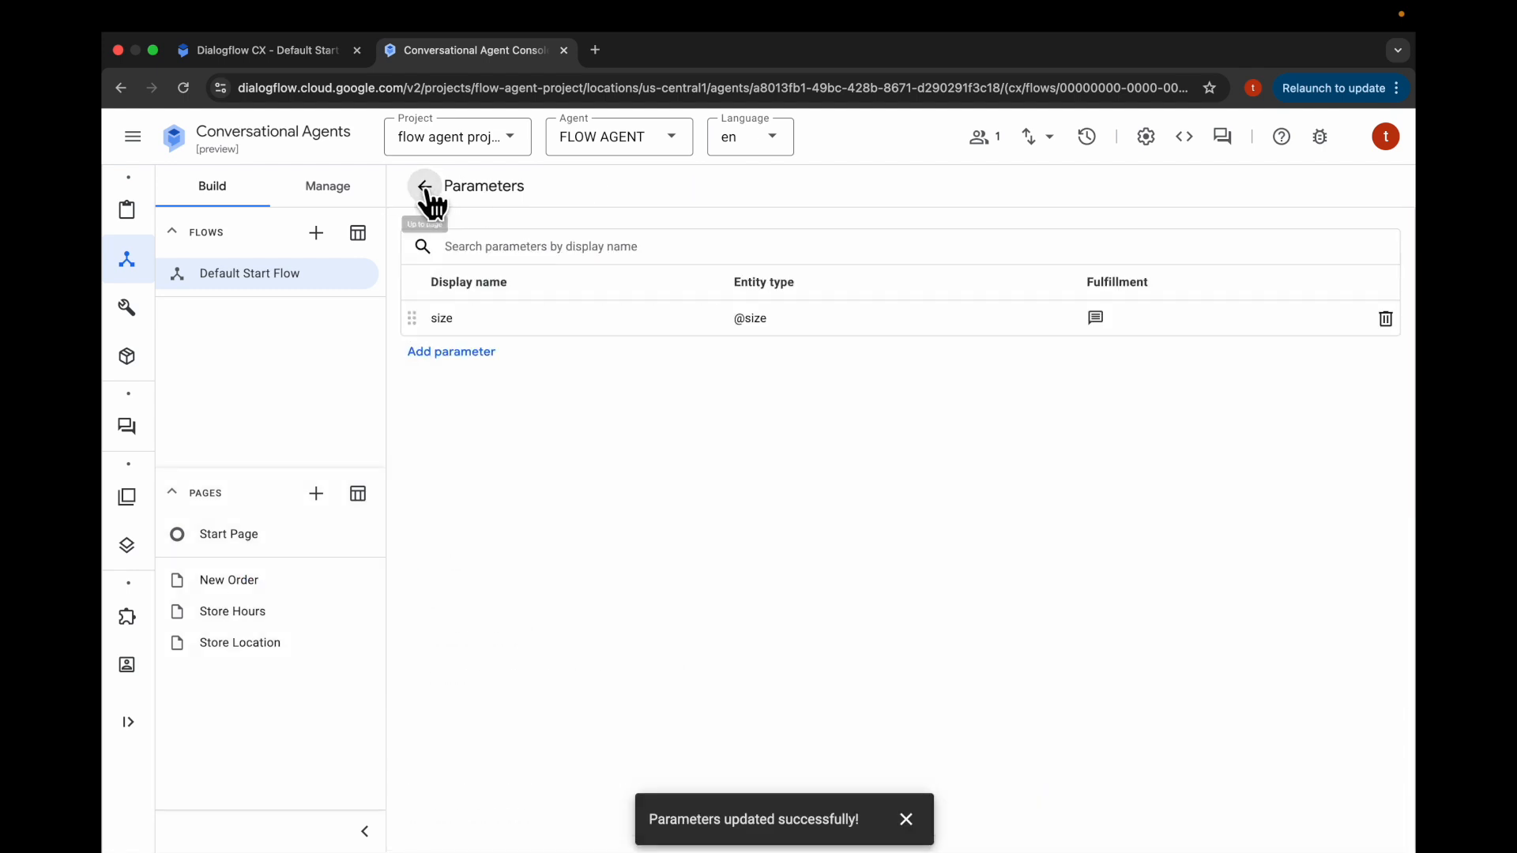
pyautogui.click(444, 362)
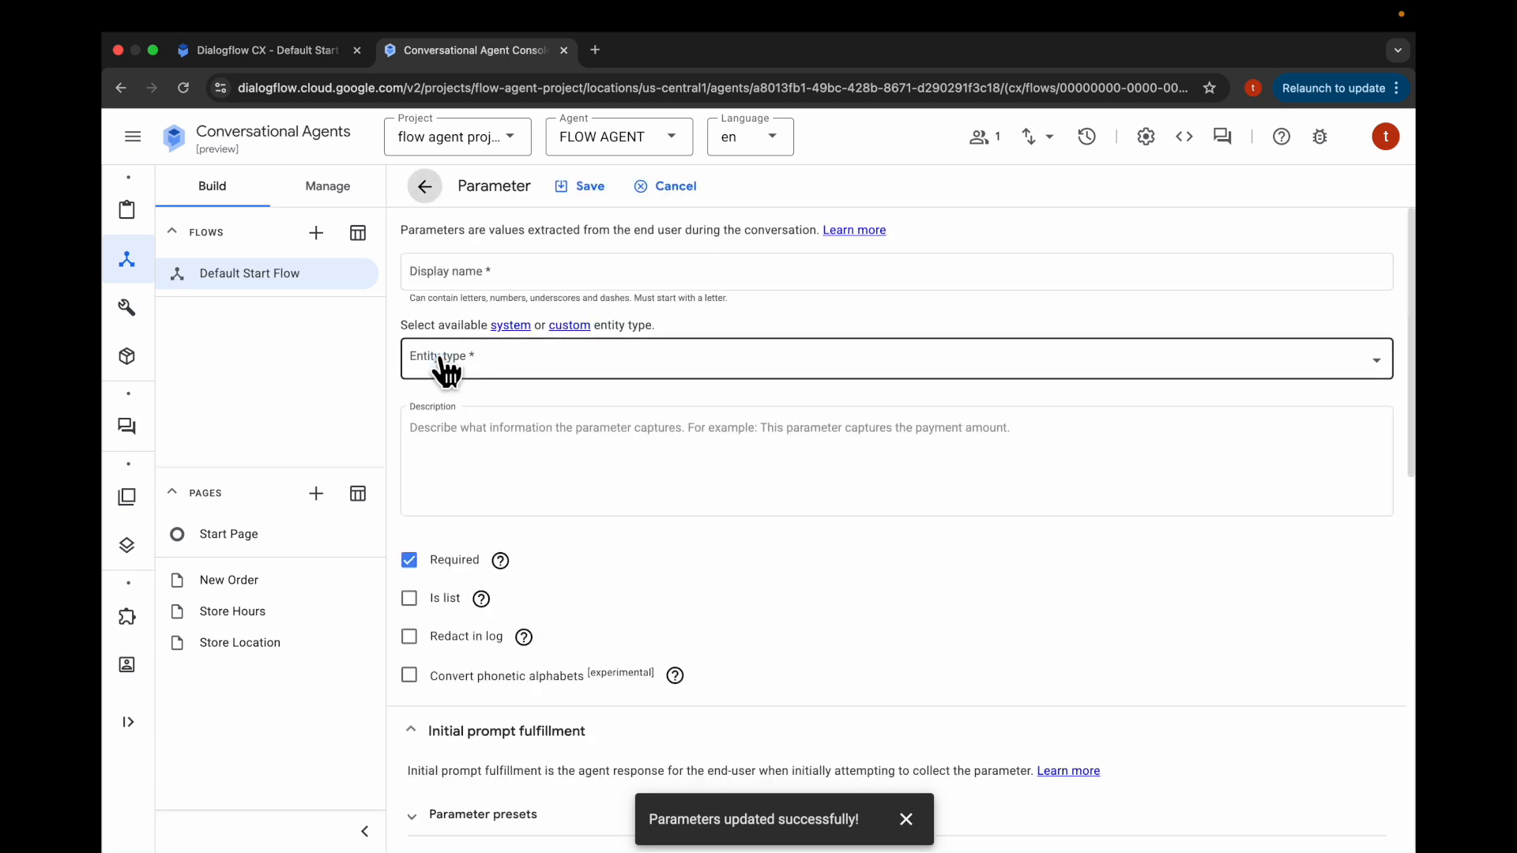
pyautogui.click(487, 268)
pyautogui.write('color')
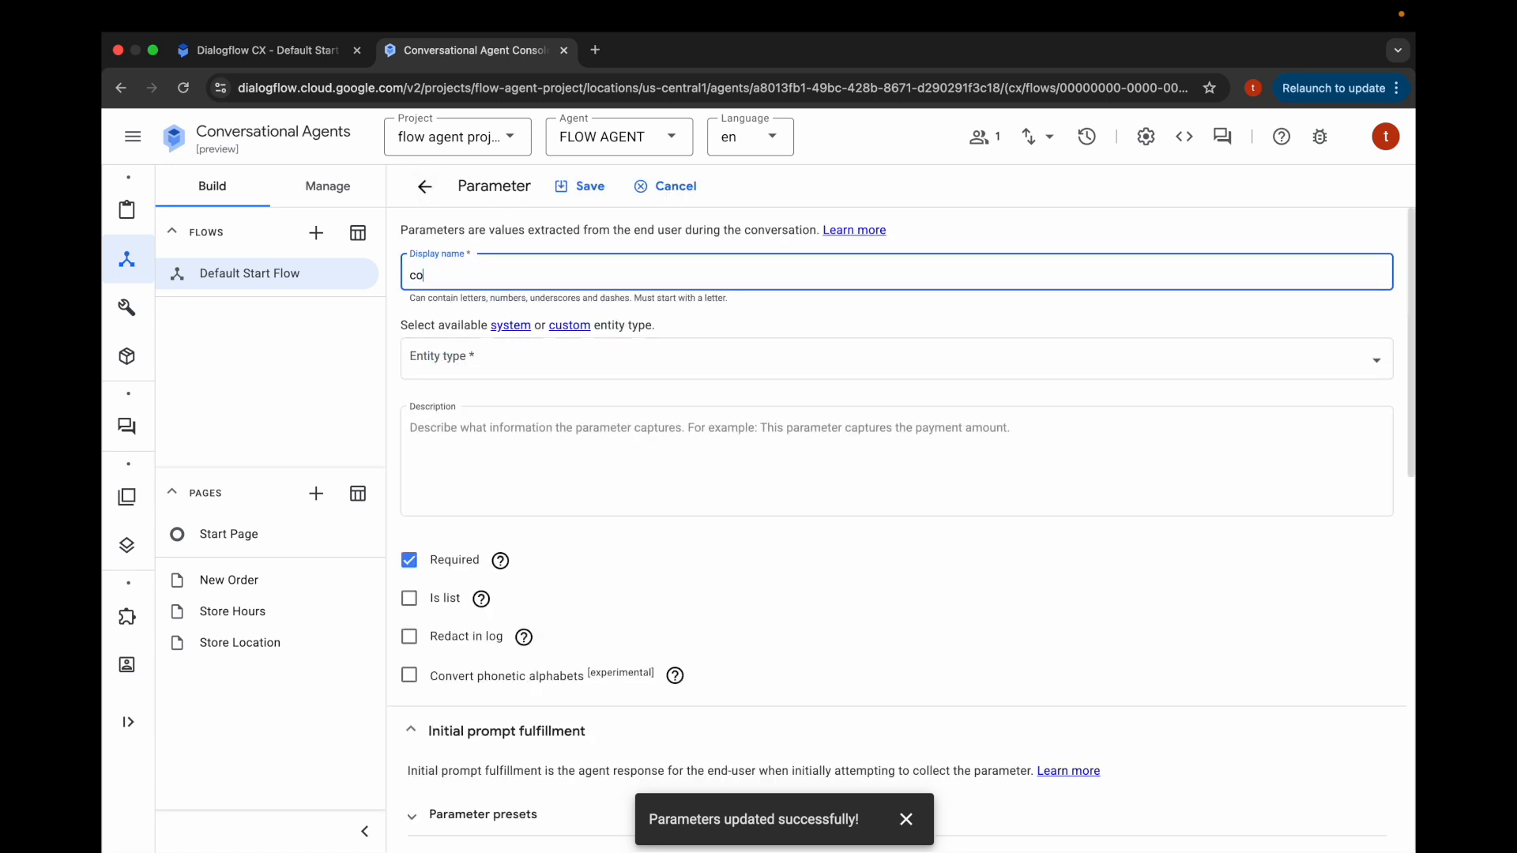
pyautogui.click(477, 366)
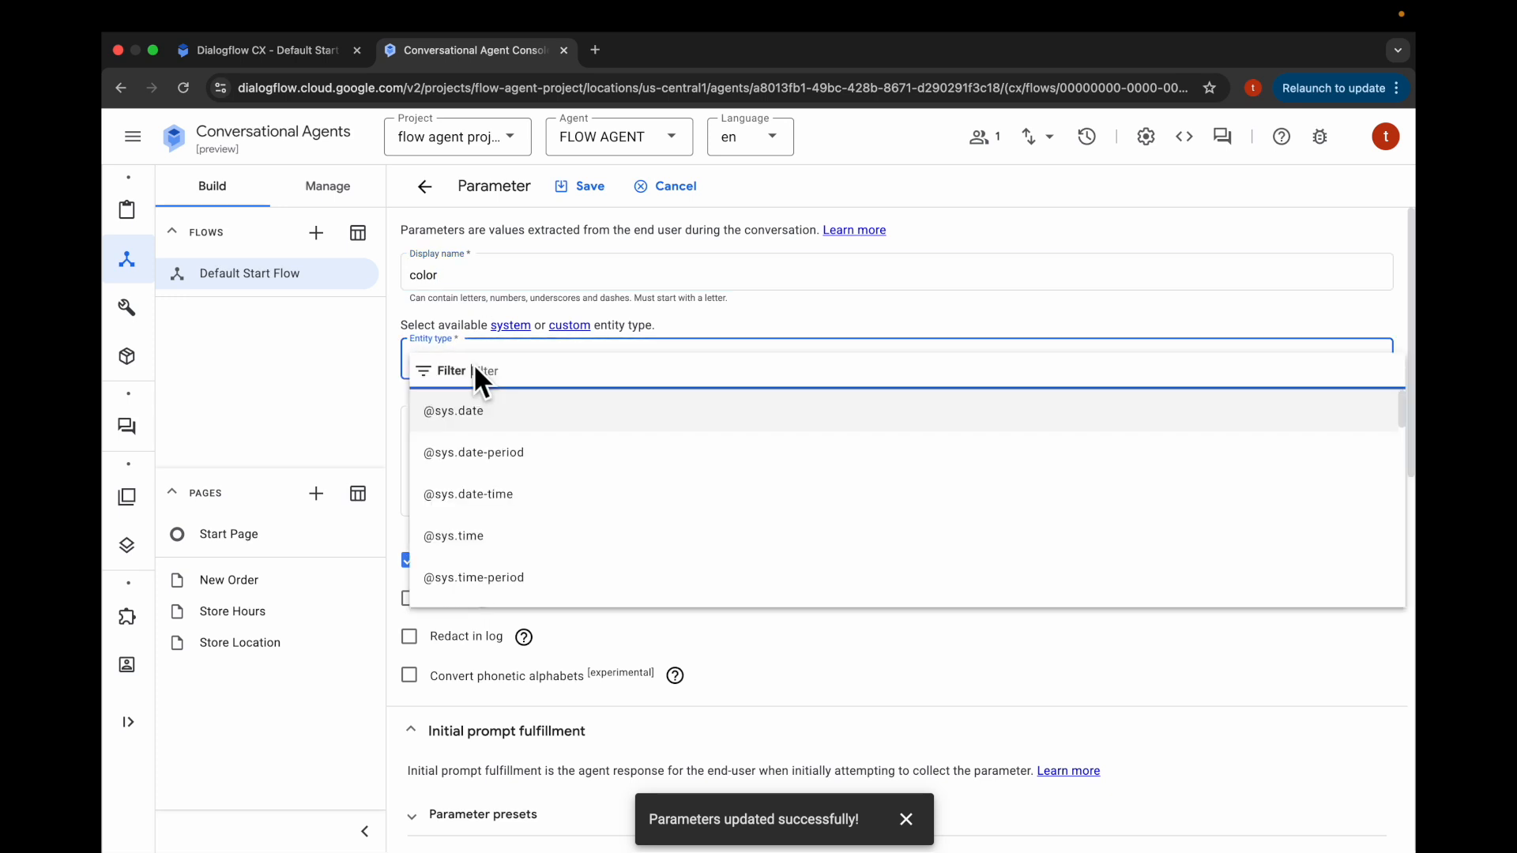
pyautogui.write('color')
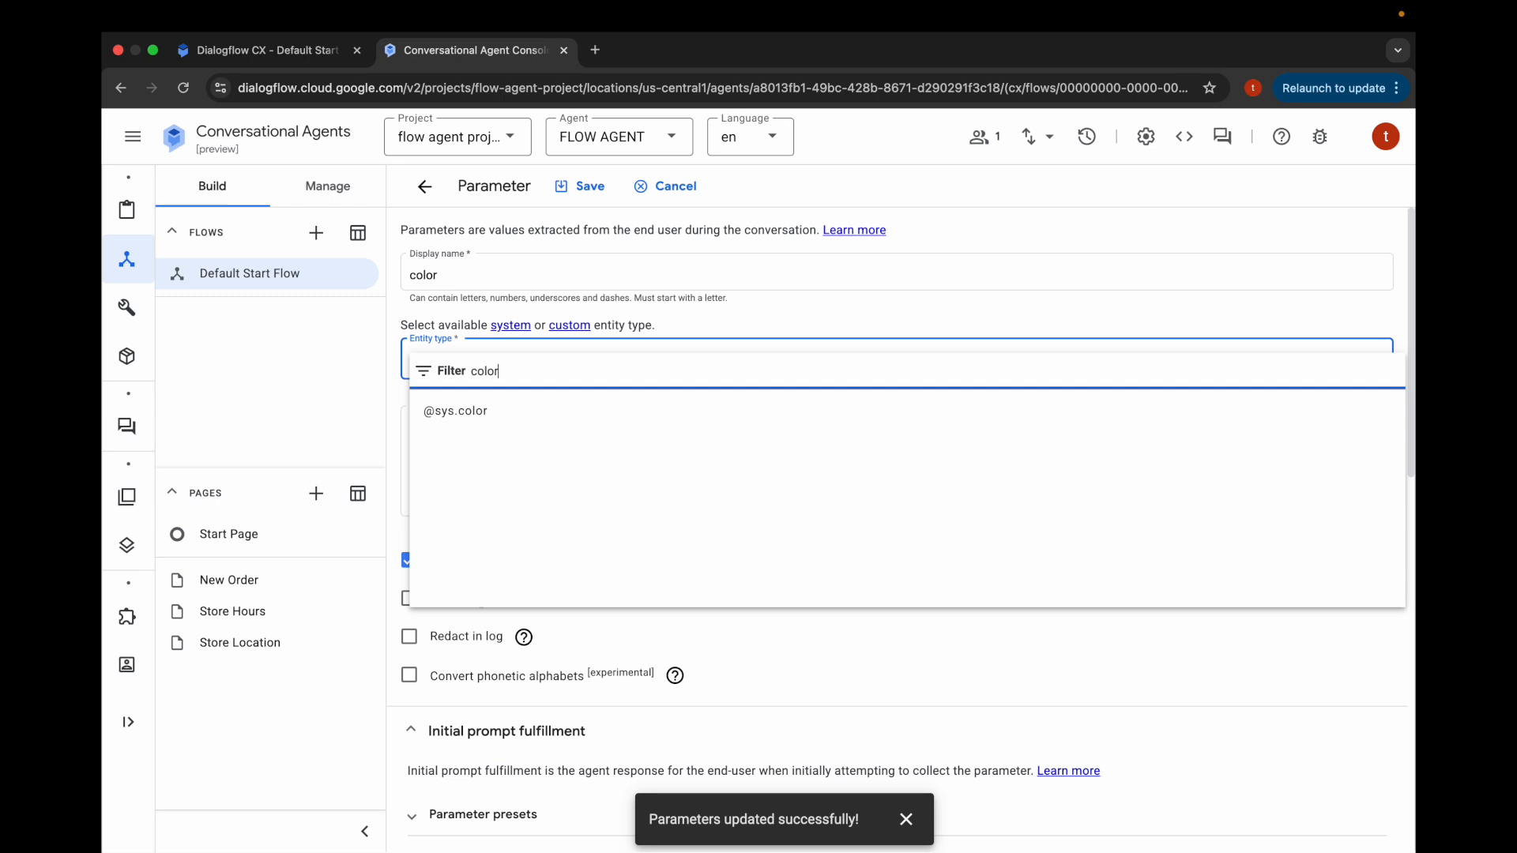
pyautogui.click(452, 413)
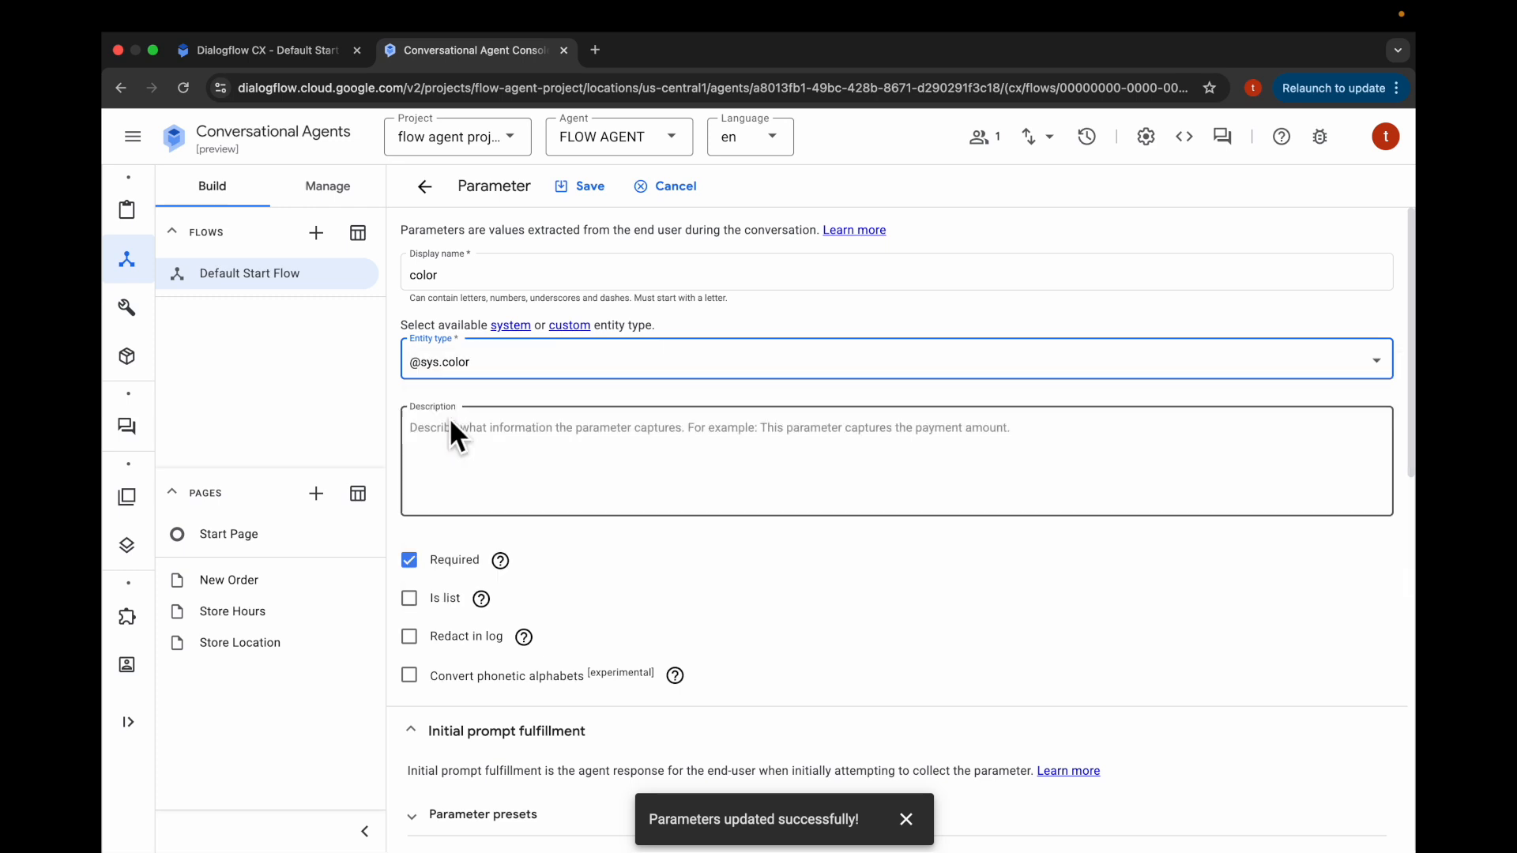
# Set the color parameter's initial prompt dialogue to "What color would you like?", save the parameter and return to the New Order page.
pyautogui.scroll(-1, 458, 355)
pyautogui.scroll(-3, 436, 362)
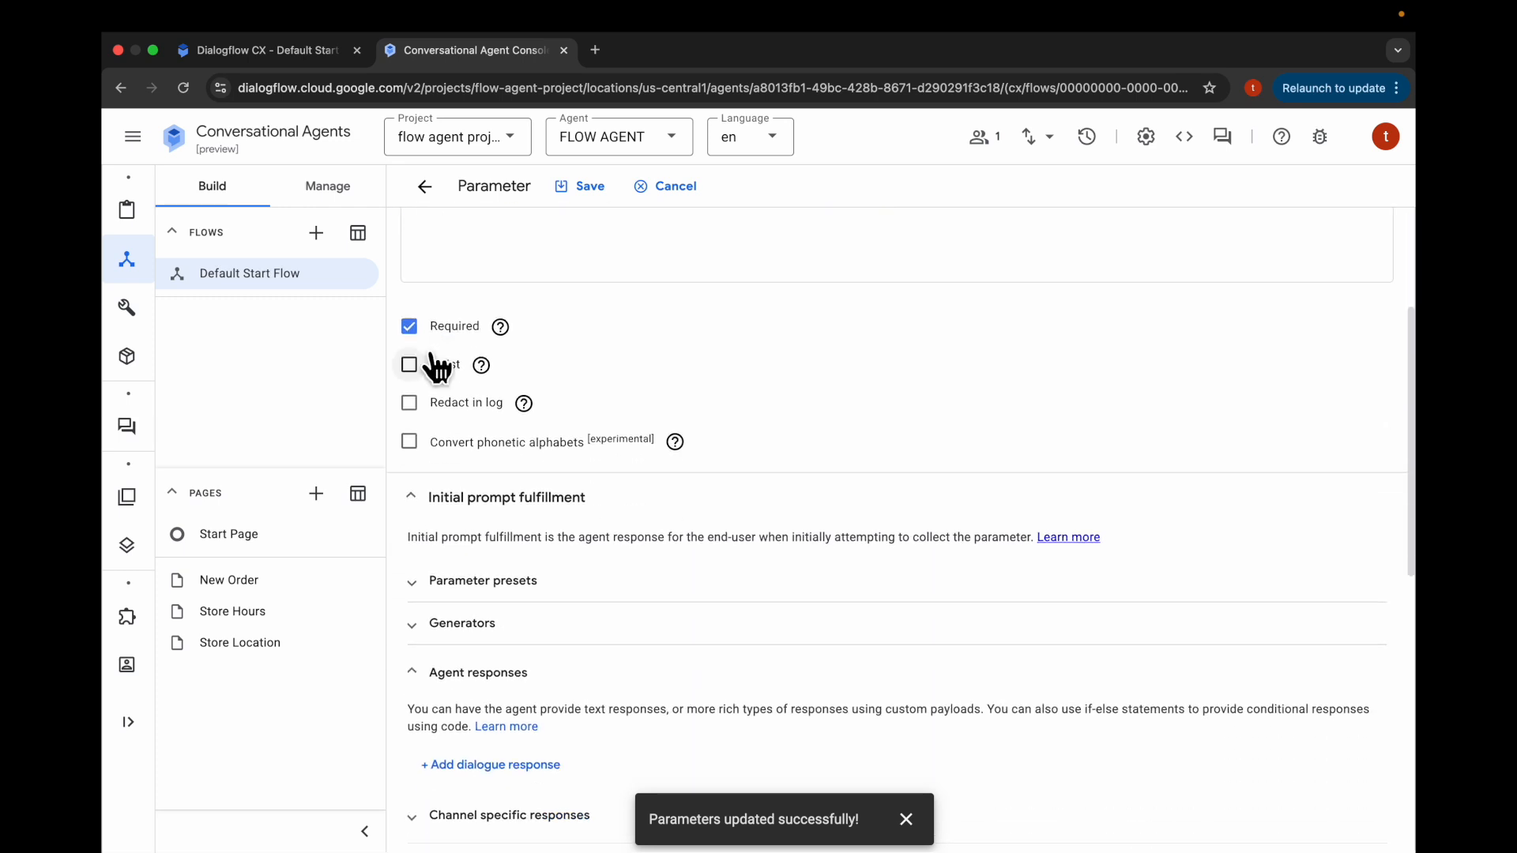
pyautogui.scroll(-3, 471, 348)
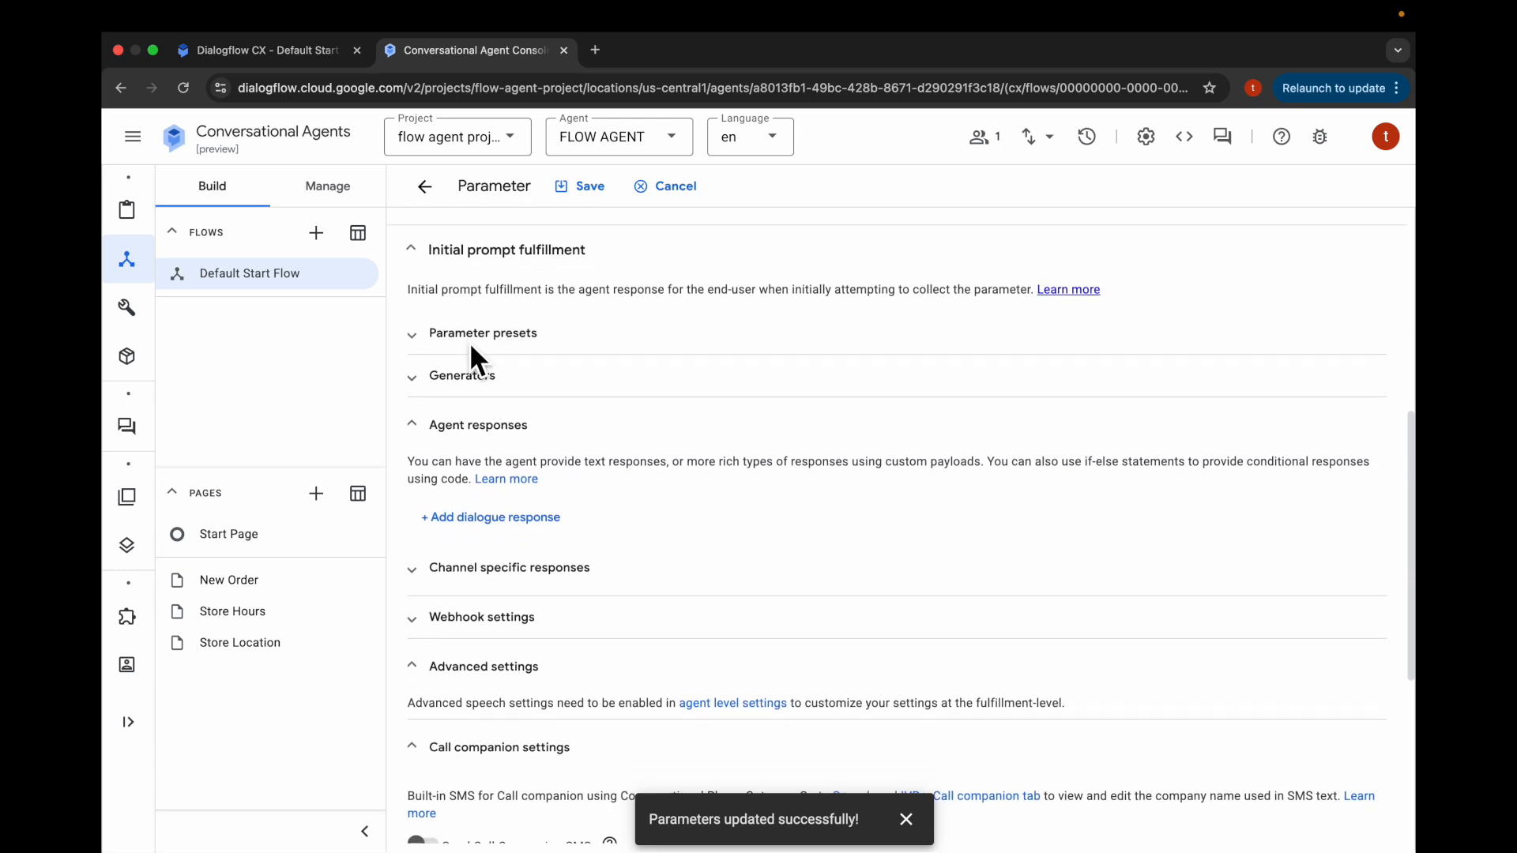
pyautogui.click(491, 519)
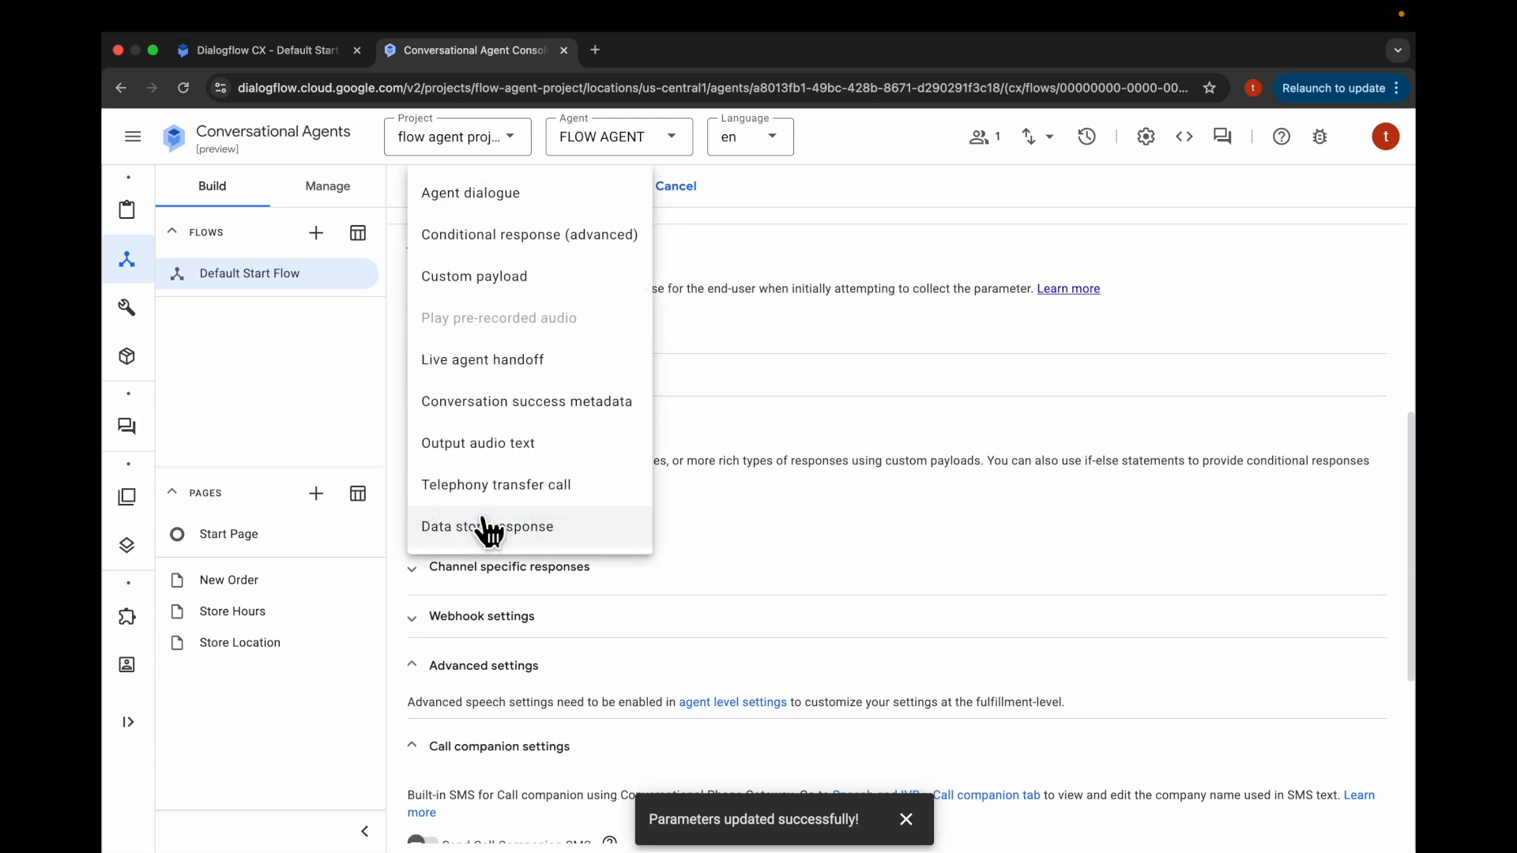
pyautogui.click(484, 199)
pyautogui.click(491, 585)
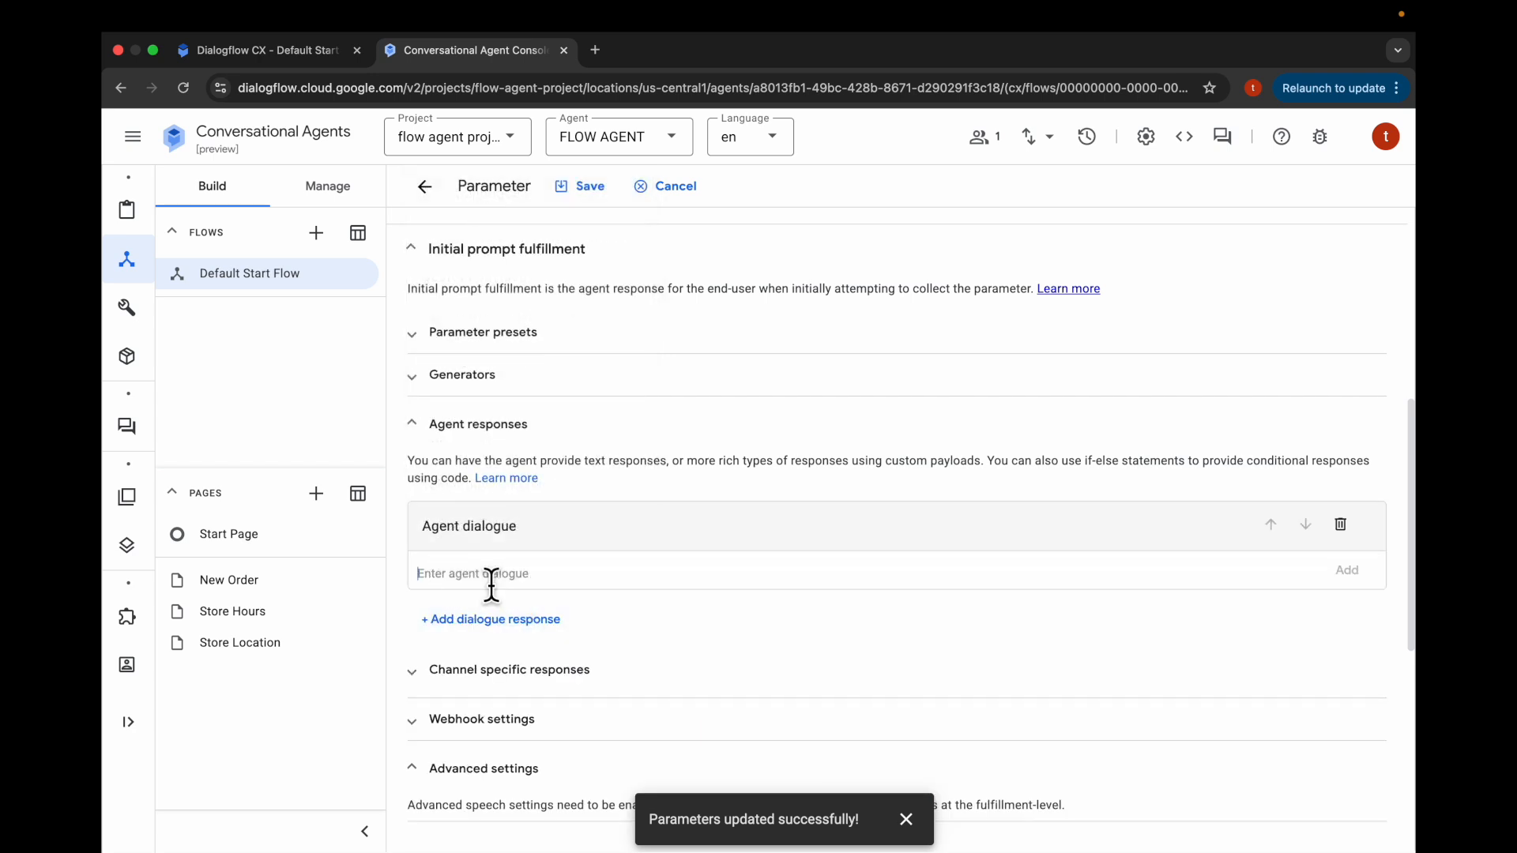
pyautogui.write('What color would you like?')
pyautogui.scroll(-3, 489, 599)
pyautogui.scroll(-3, 488, 593)
pyautogui.scroll(10, 485, 586)
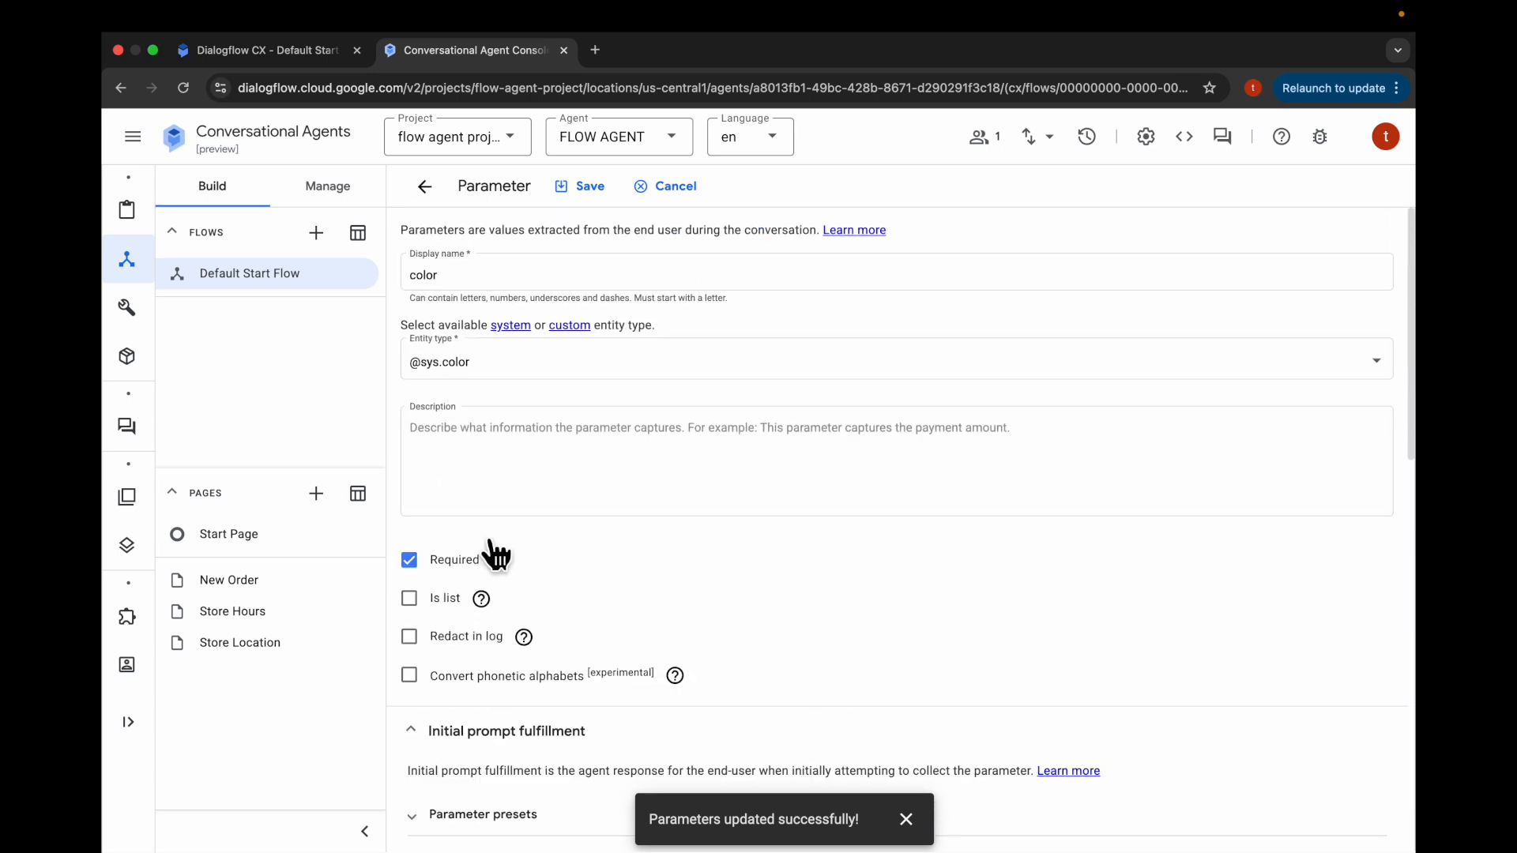
pyautogui.click(584, 187)
pyautogui.click(427, 187)
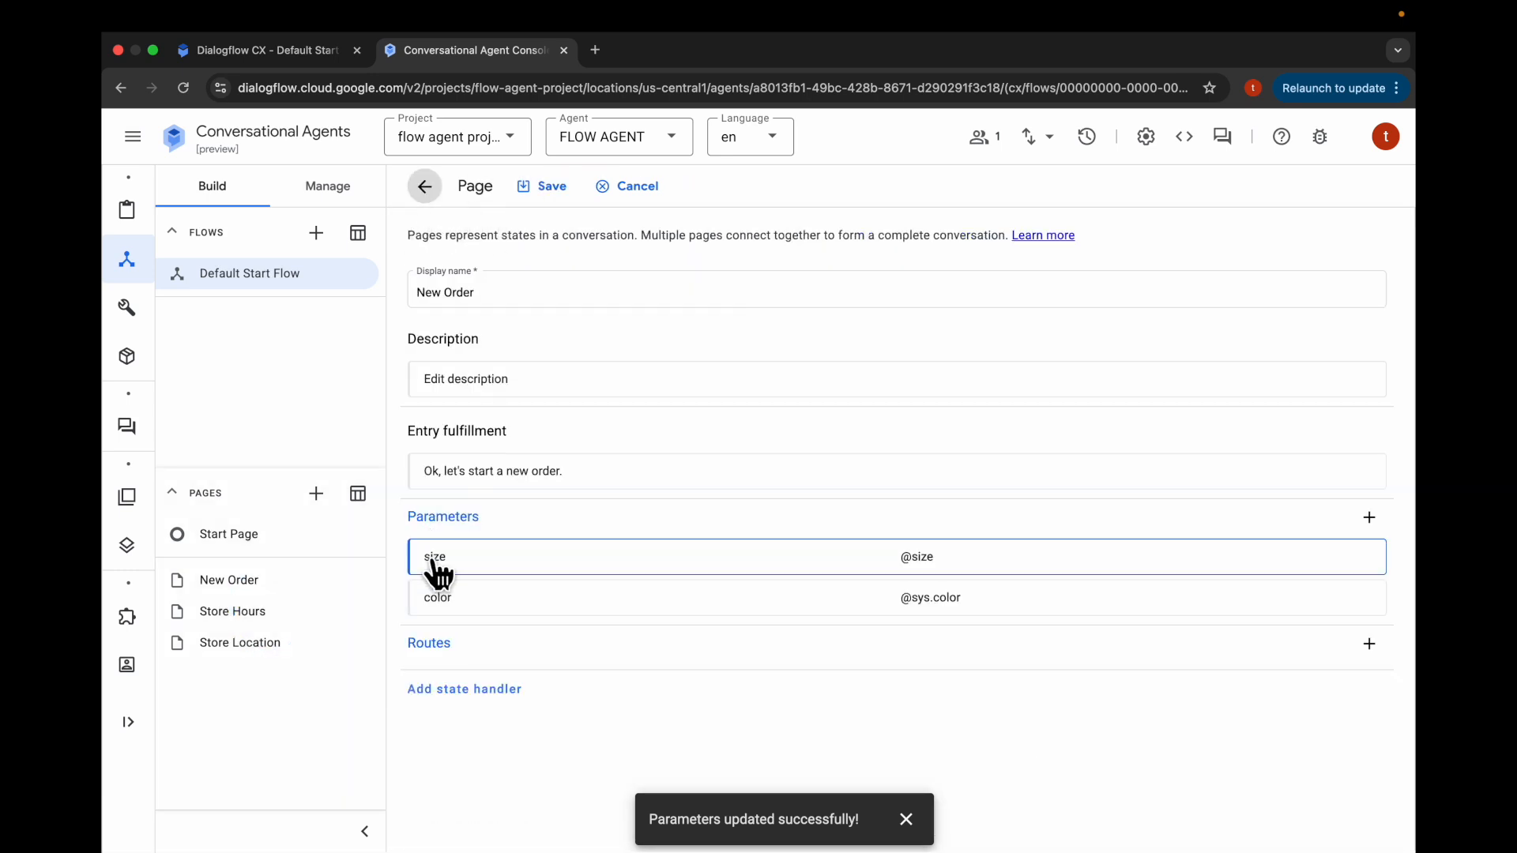
# Add a route to the Start Page using a new intent with the display name order.new.
pyautogui.moveTo(431, 562)
pyautogui.mouseDown()
pyautogui.moveTo(435, 602)
pyautogui.moveTo(419, 575)
pyautogui.mouseUp()
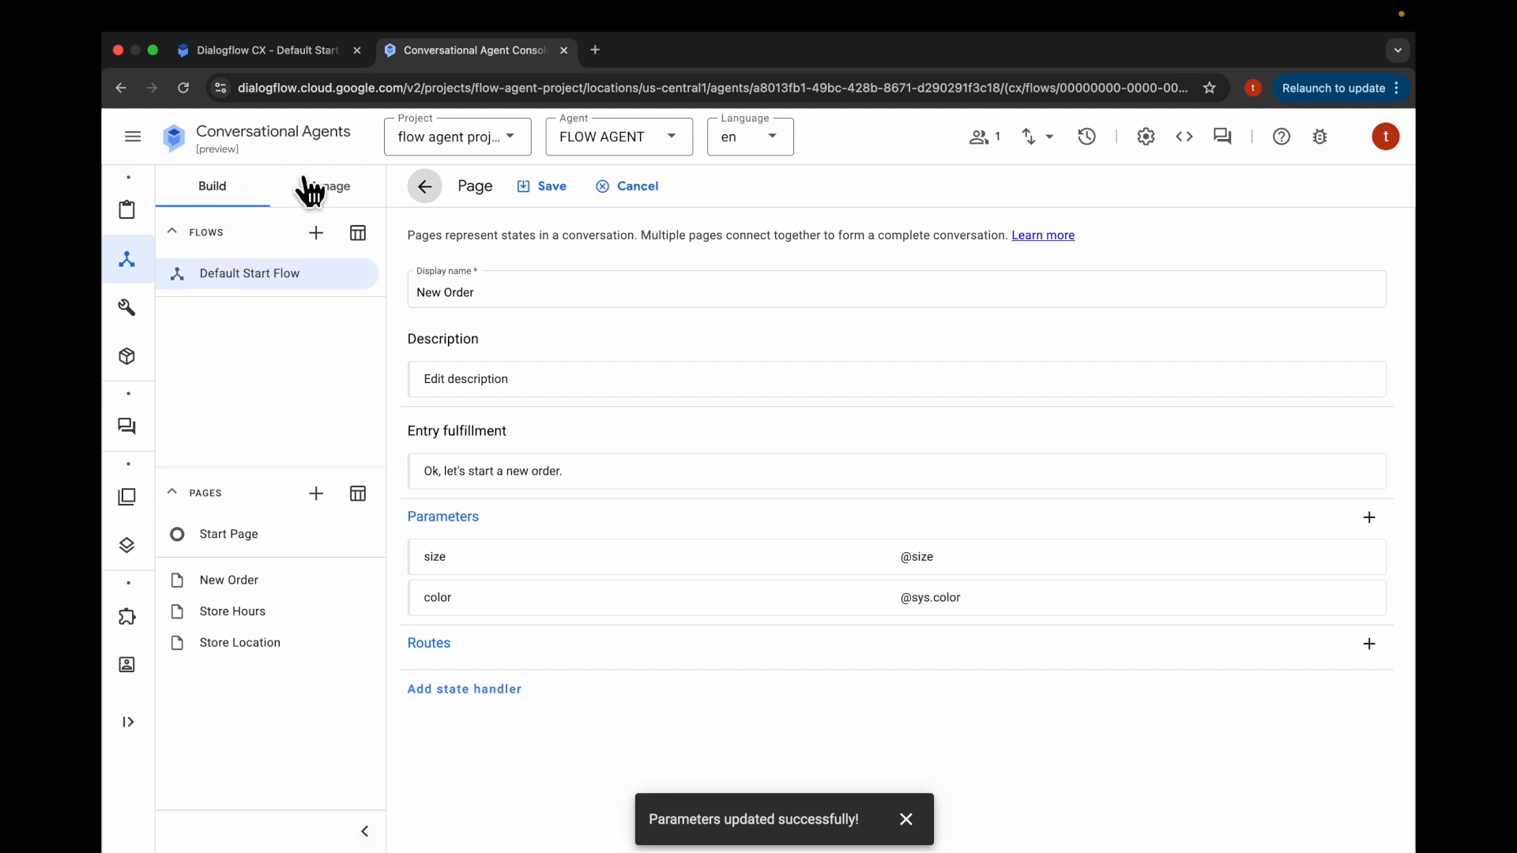
pyautogui.click(425, 188)
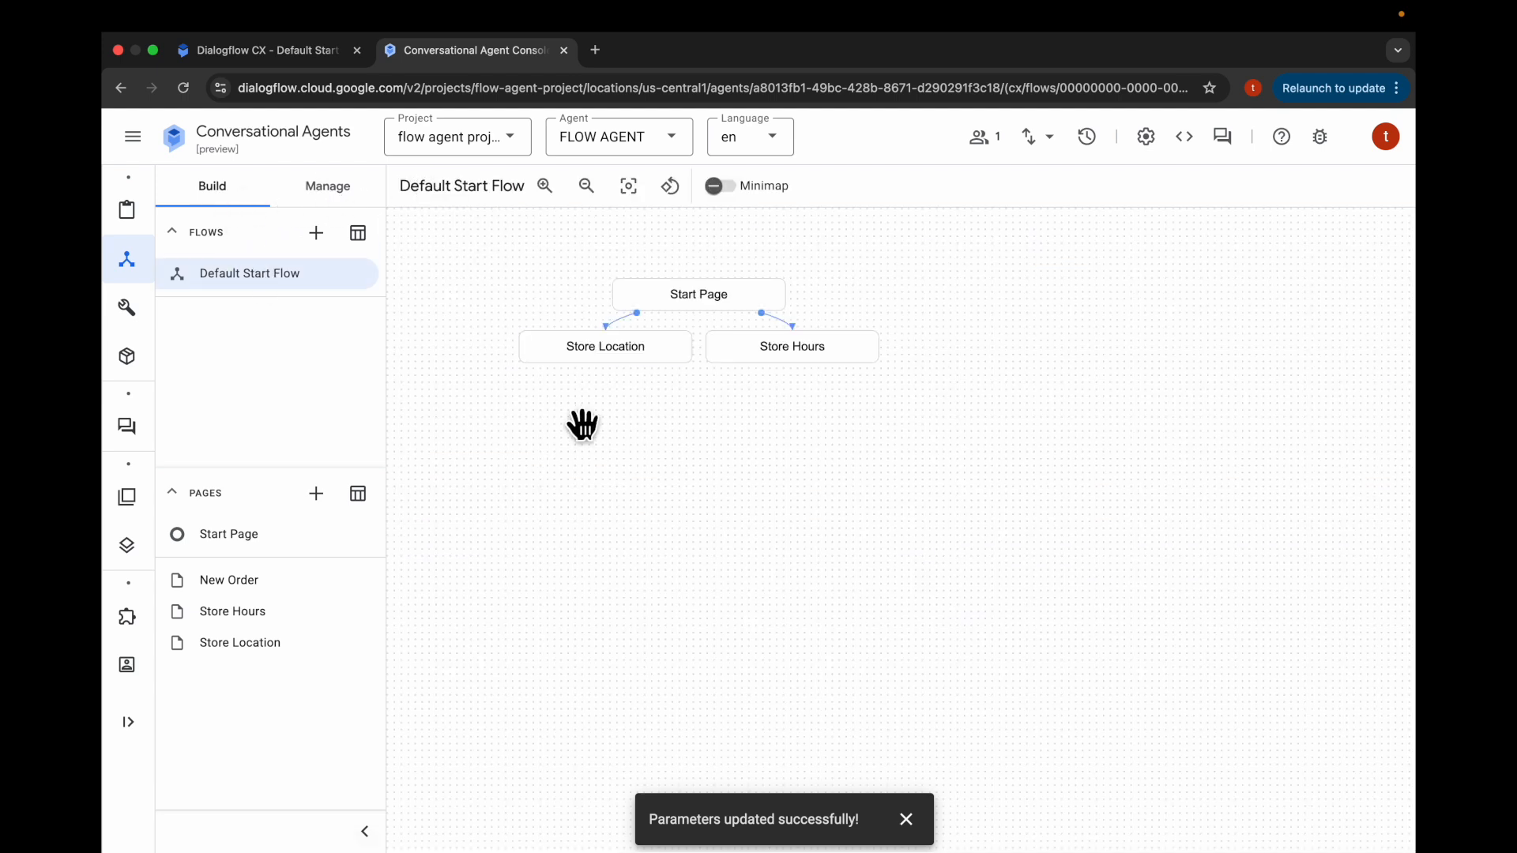
pyautogui.click(725, 308)
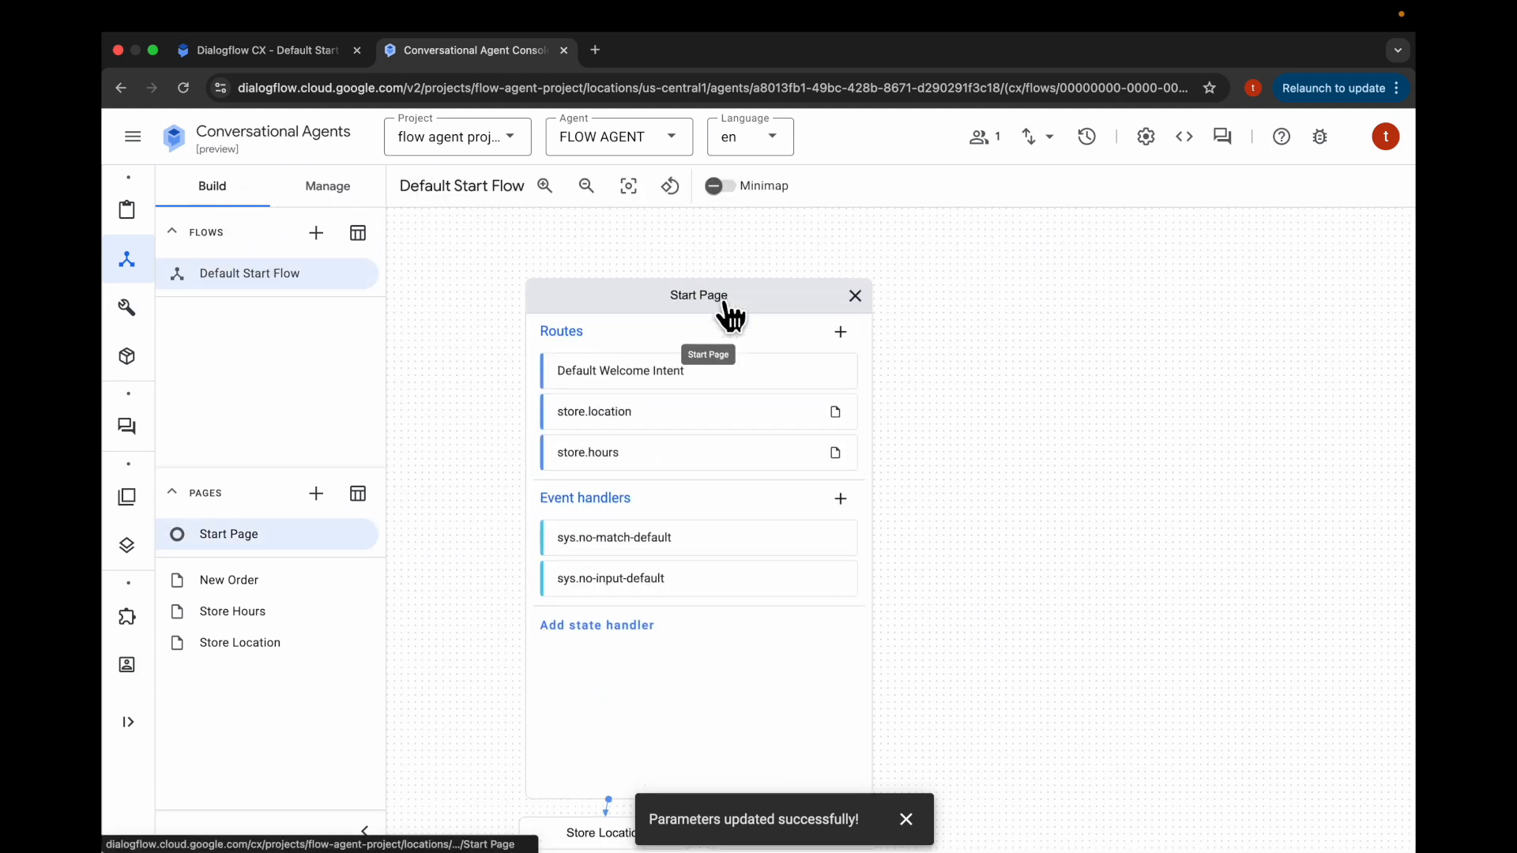
pyautogui.click(843, 338)
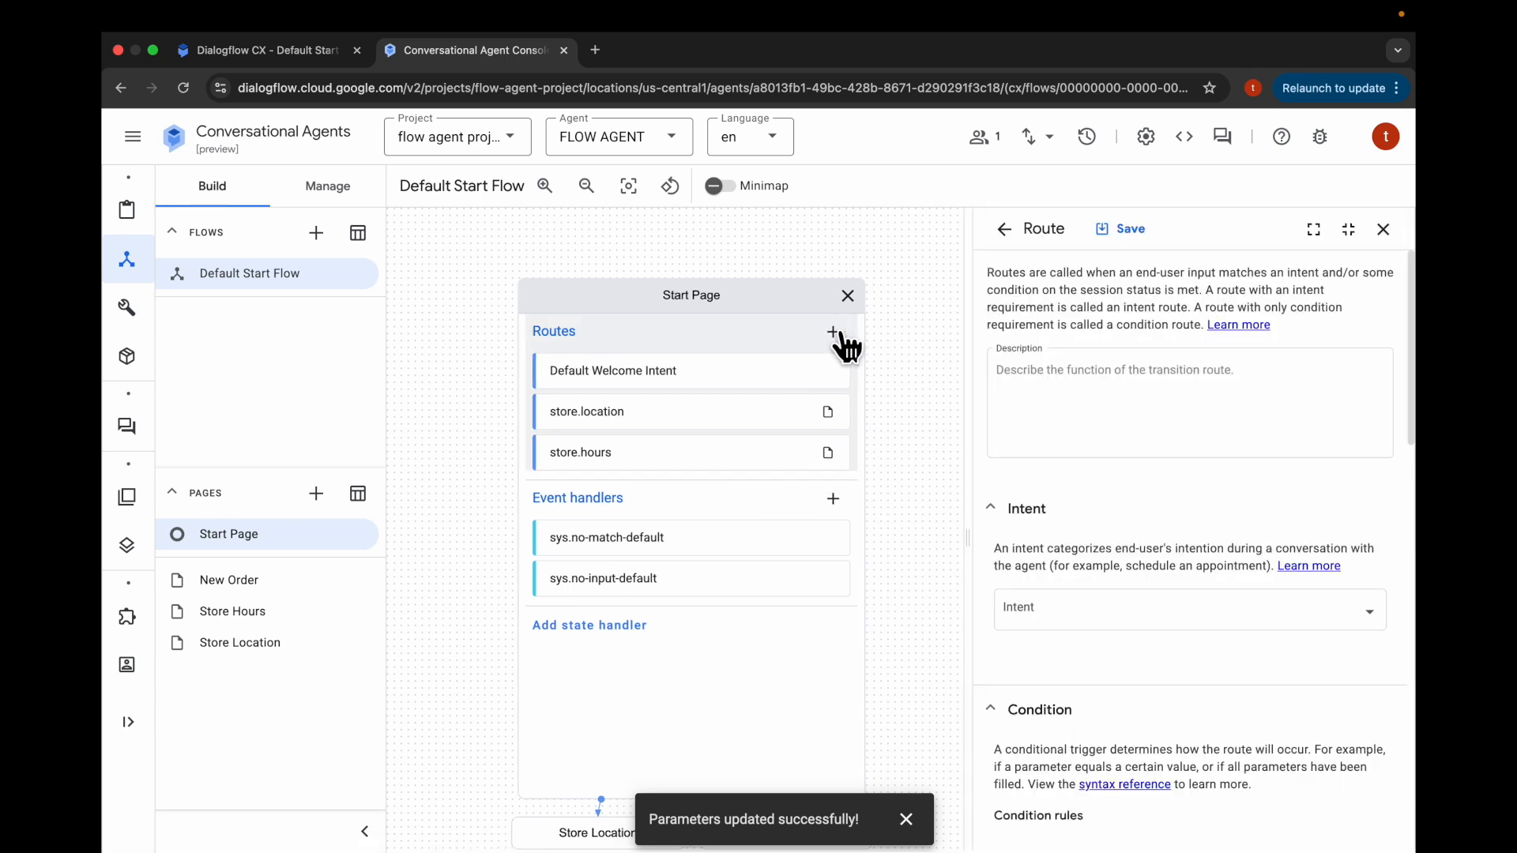
pyautogui.click(1045, 615)
pyautogui.click(1059, 434)
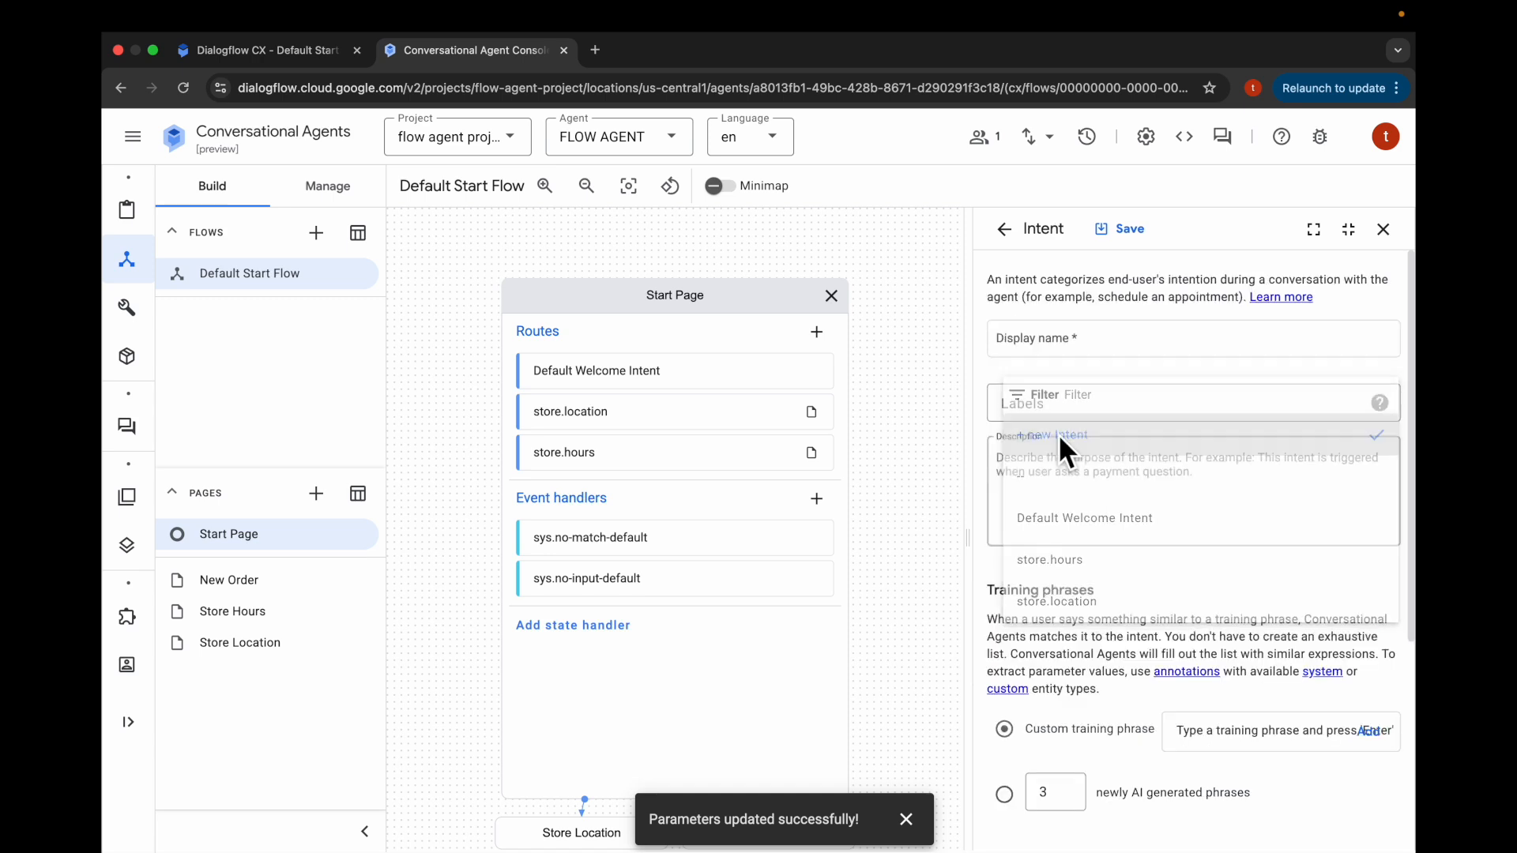
pyautogui.click(1054, 356)
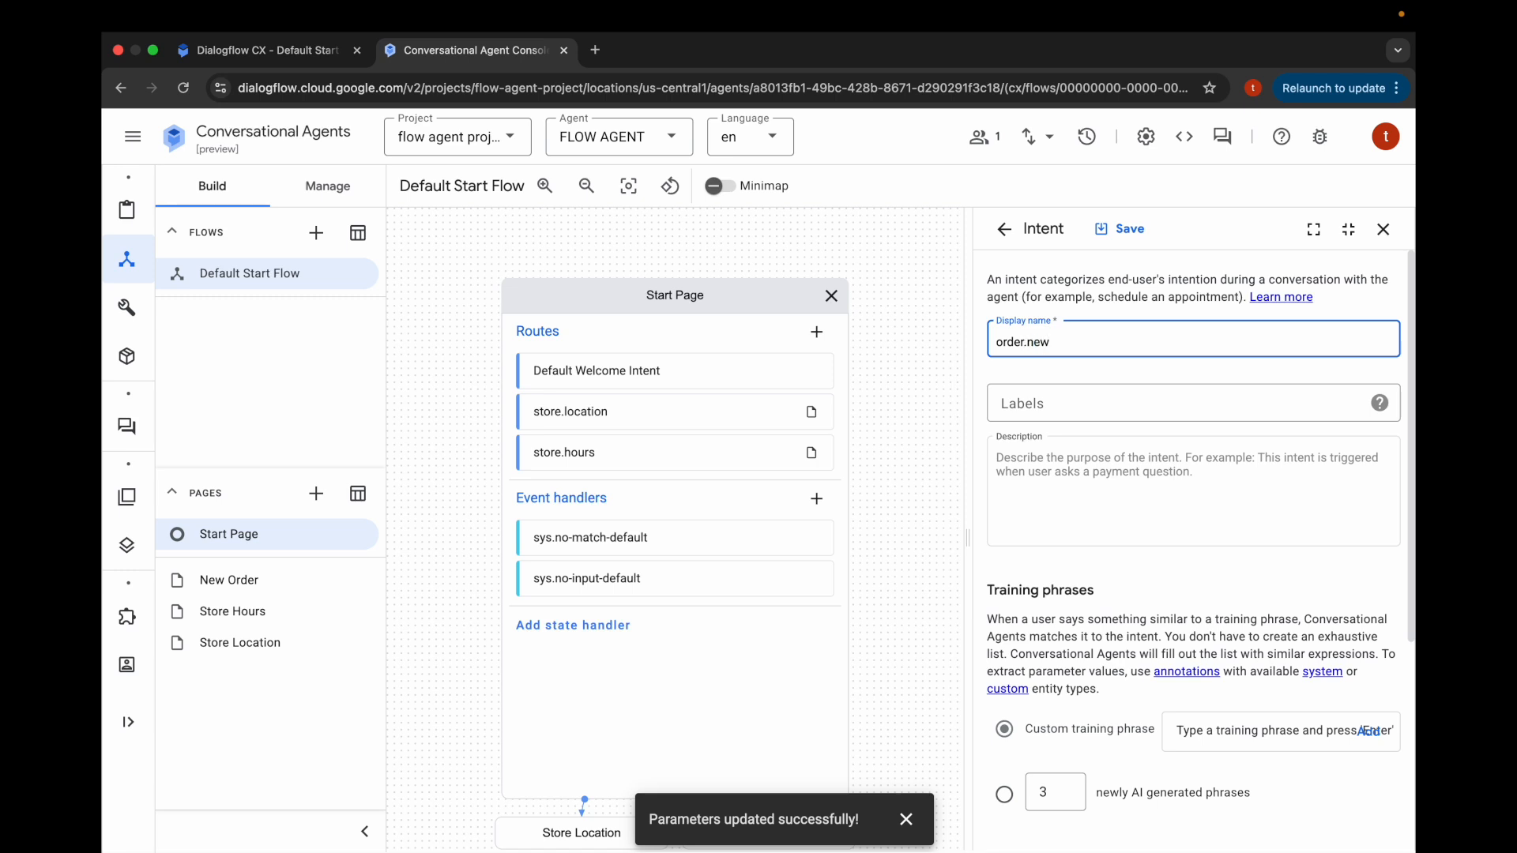
# Add the training phrase "I want to order a shirt" to the order.new intent, then save the intent and its route.
pyautogui.scroll(-2, 1212, 586)
pyautogui.click(1213, 585)
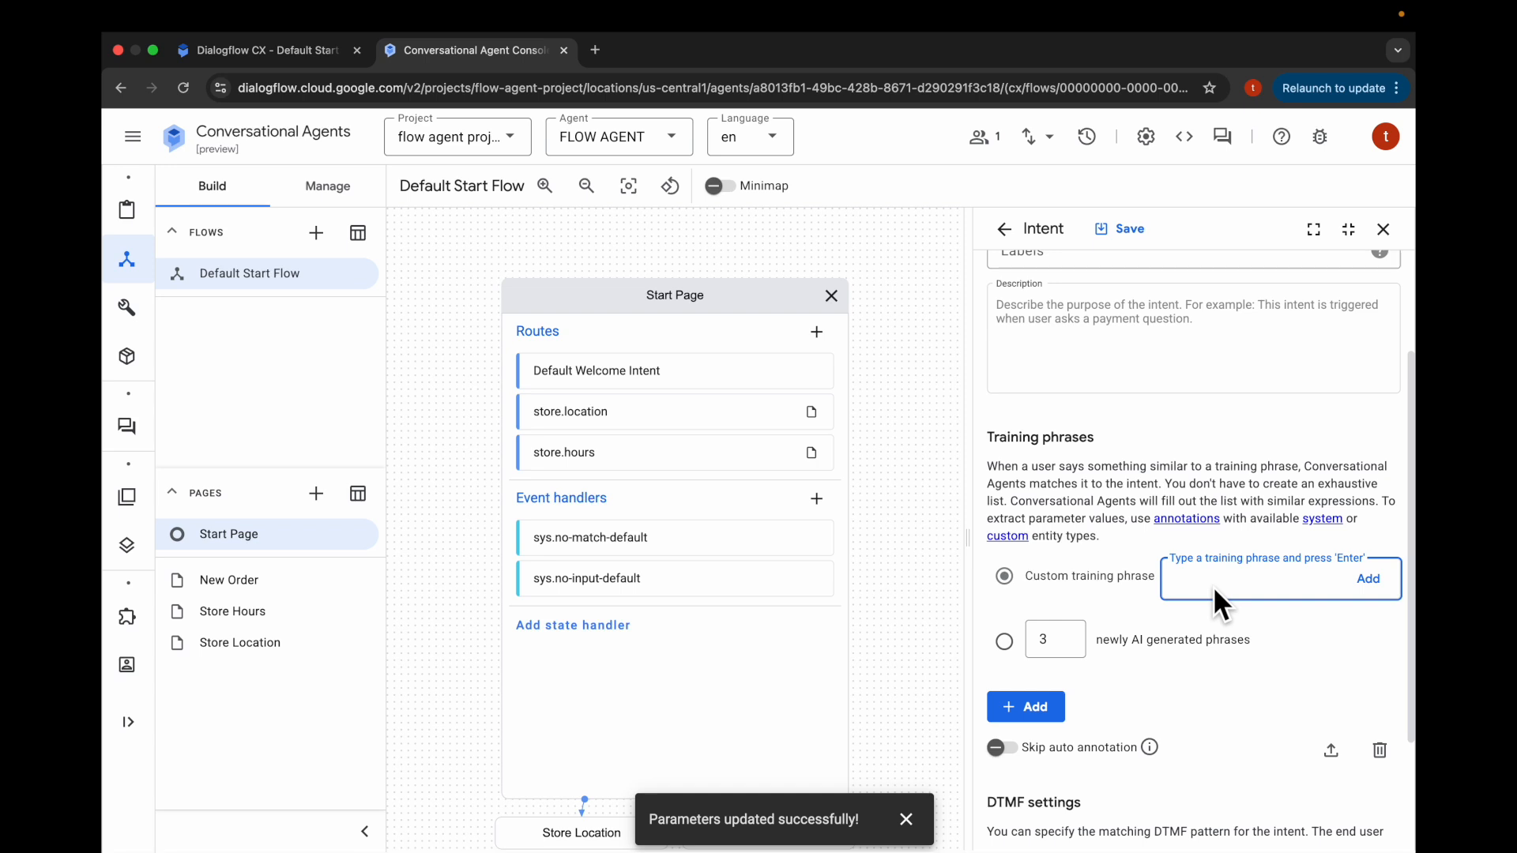
pyautogui.write('I want to order a shirt')
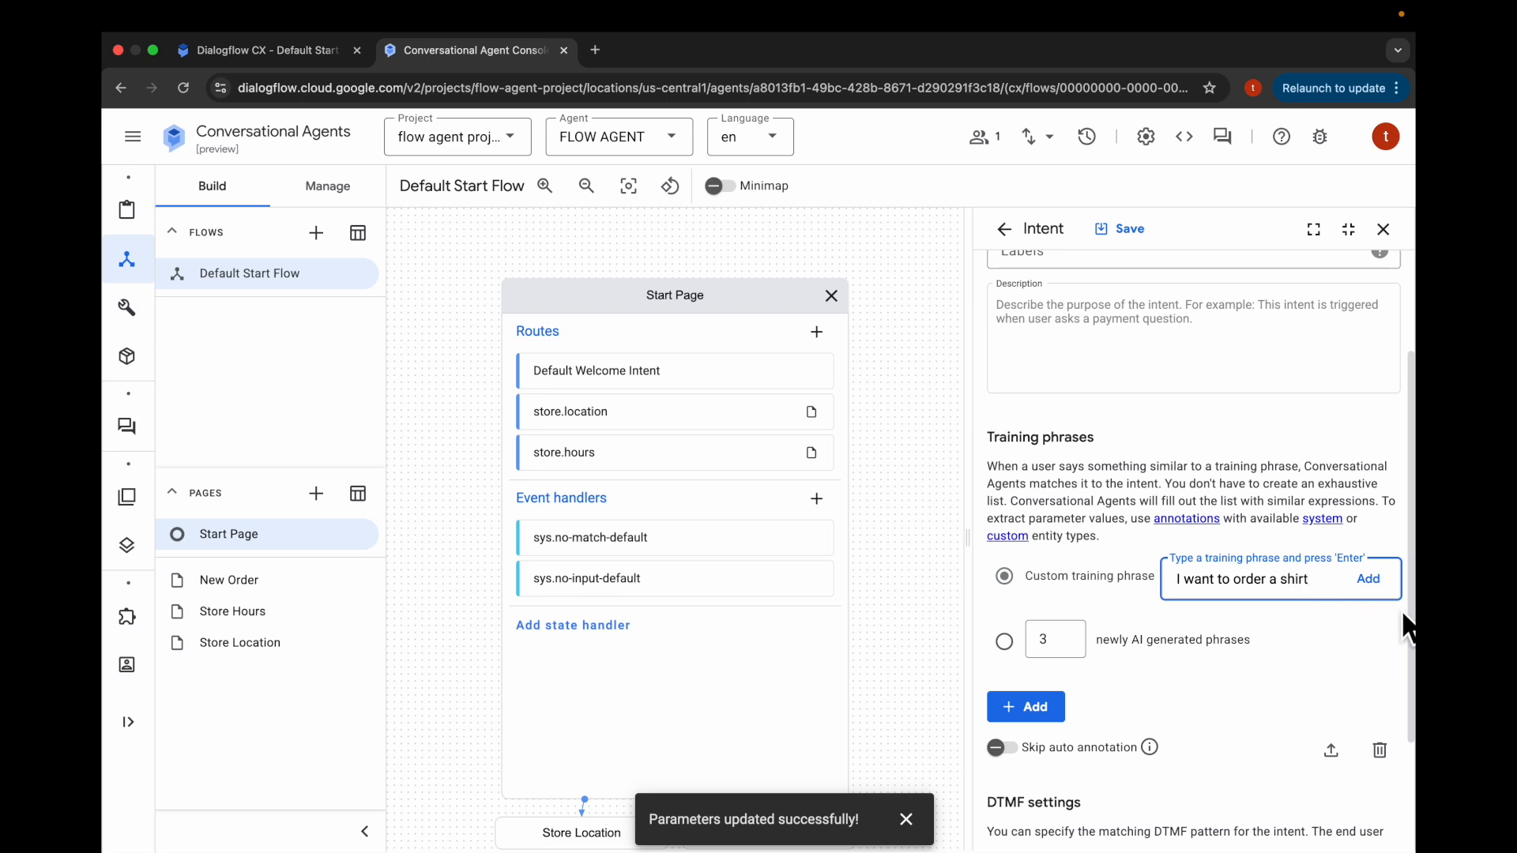
pyautogui.click(1370, 583)
pyautogui.scroll(-4, 1108, 663)
pyautogui.scroll(6, 1087, 619)
pyautogui.click(1140, 242)
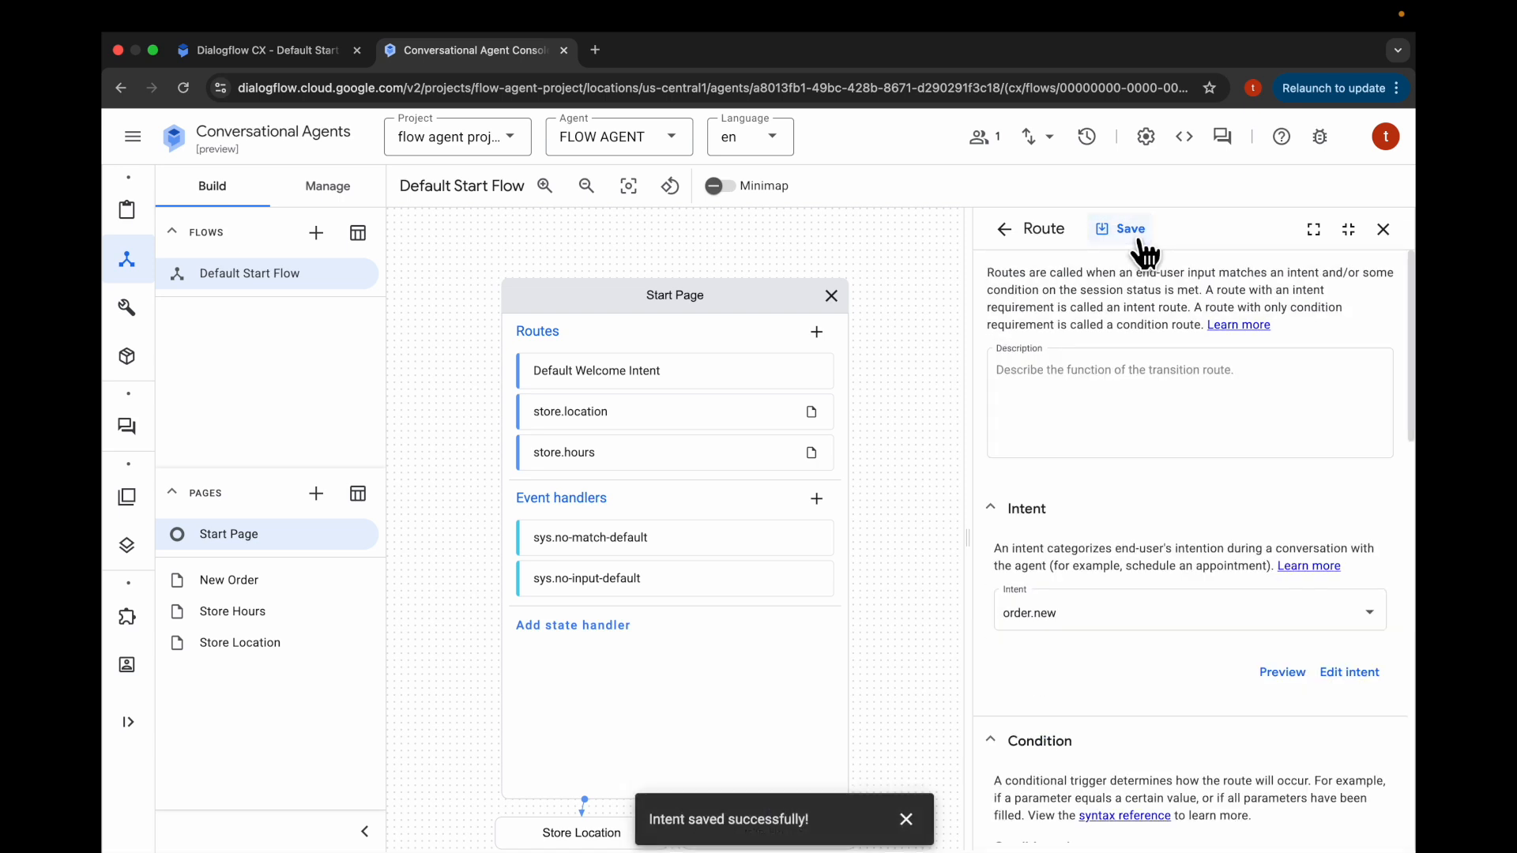
pyautogui.click(1140, 242)
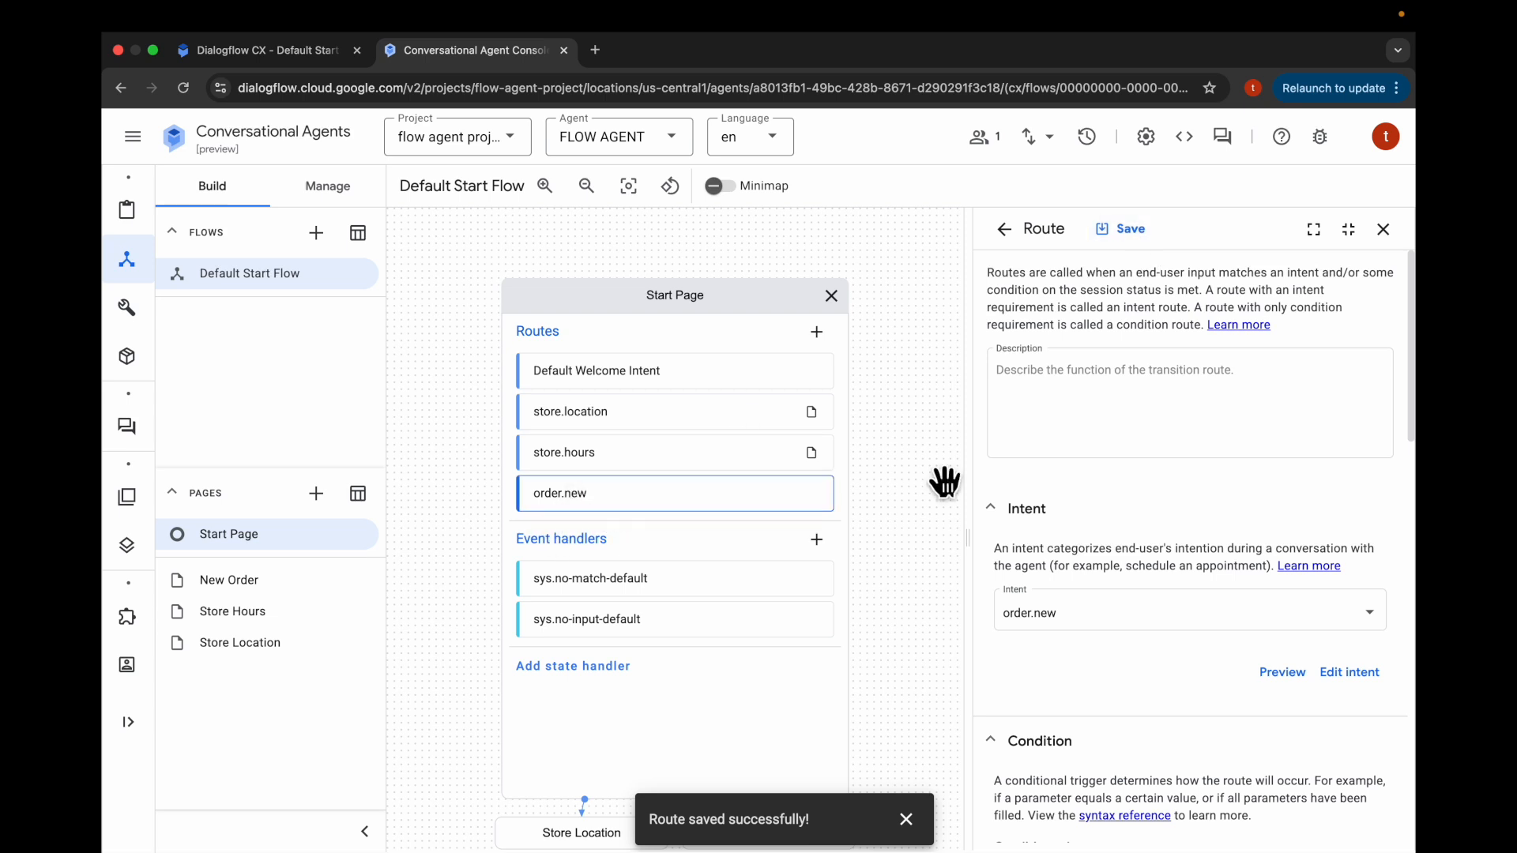
# Set the order.new route to transition to the New Order page, save it and close the Start Page details.
pyautogui.scroll(-1, 1304, 535)
pyautogui.scroll(-6, 1299, 532)
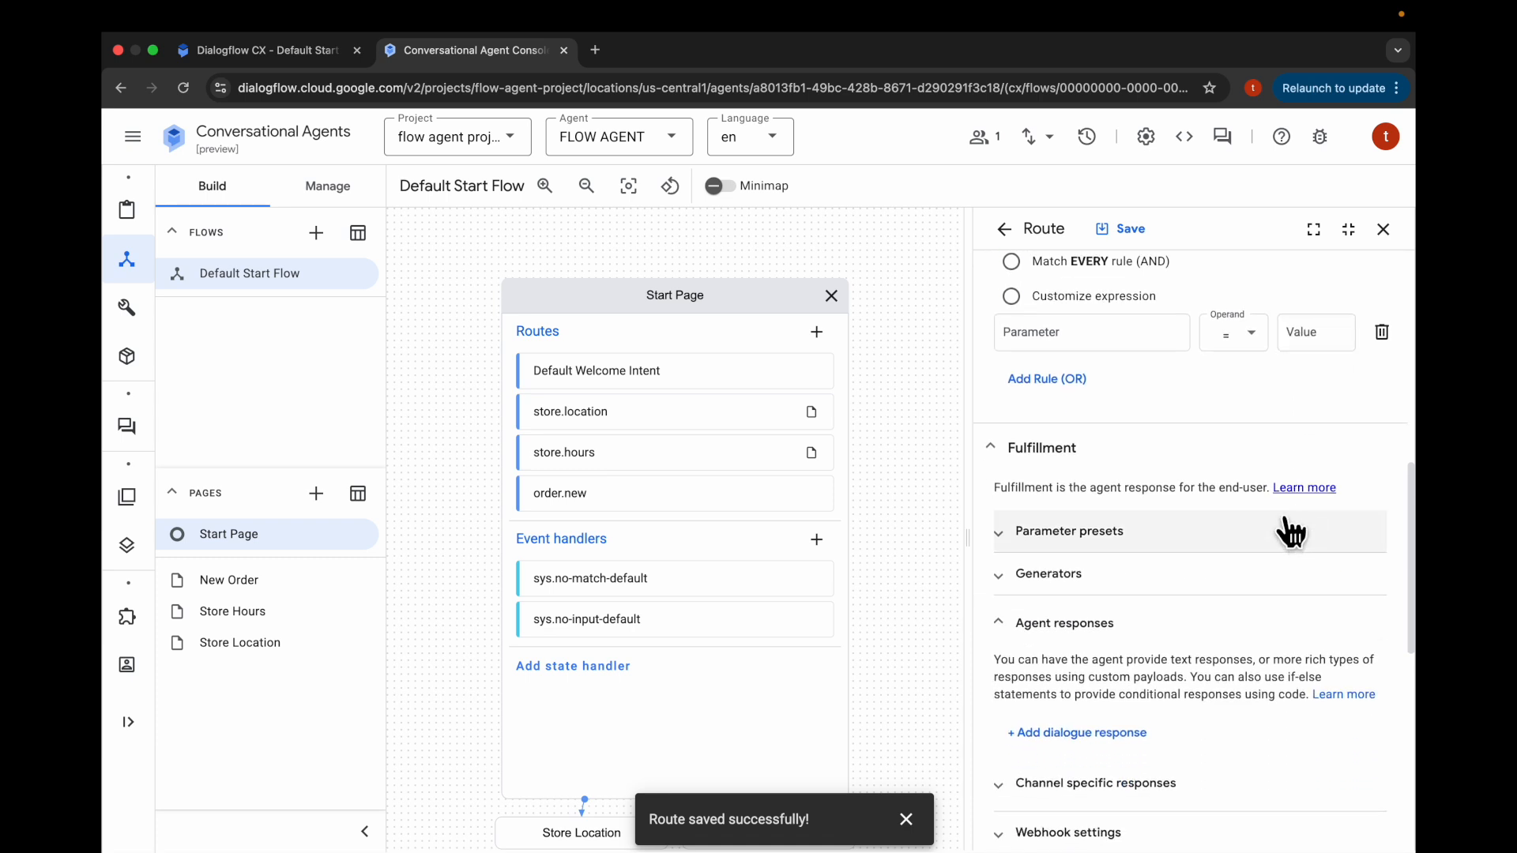
pyautogui.scroll(-8, 1070, 482)
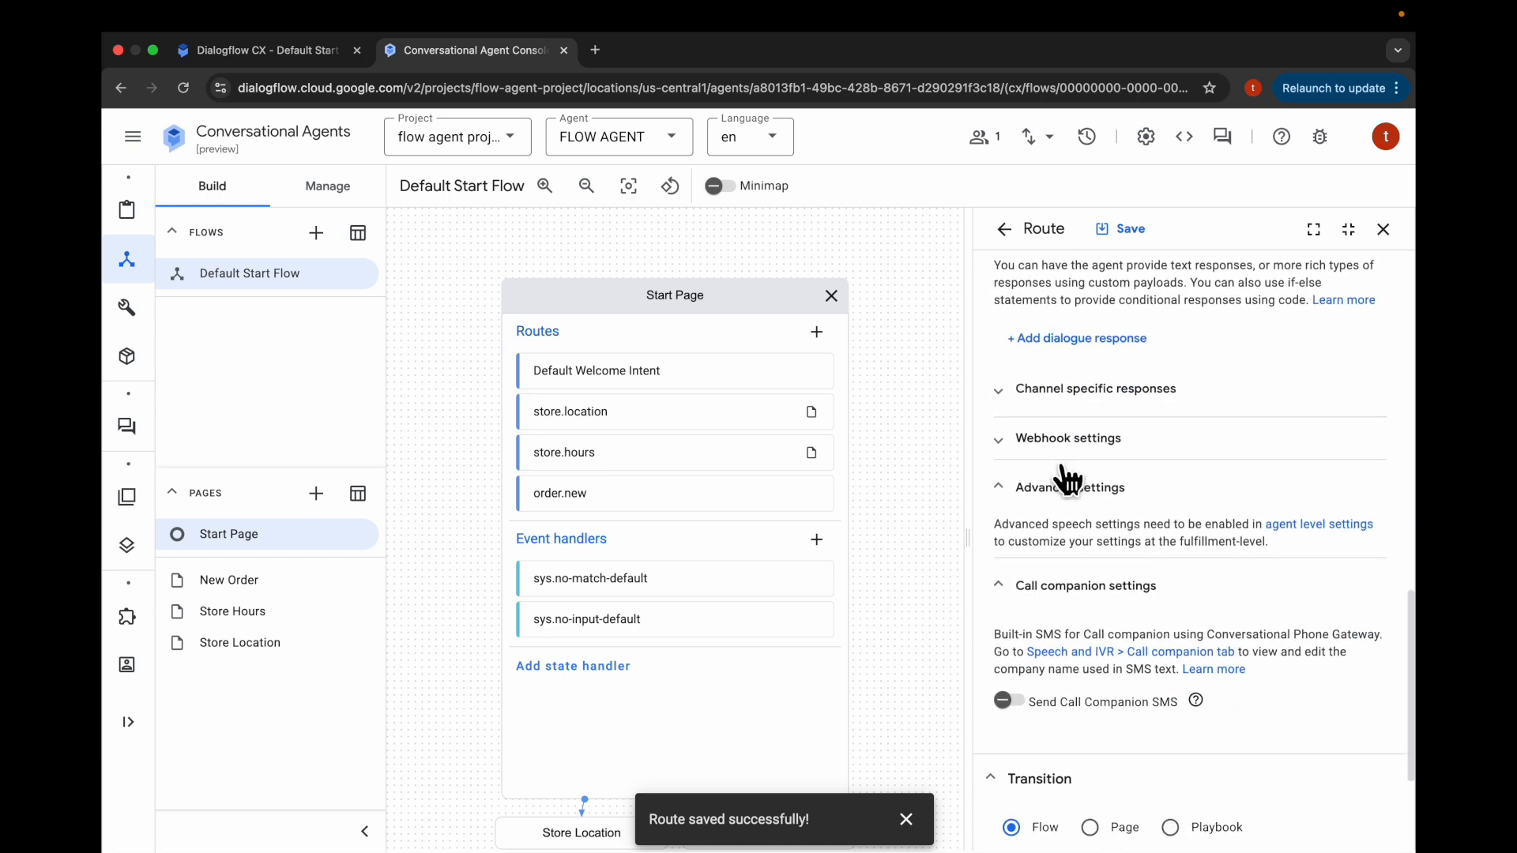
pyautogui.click(1090, 638)
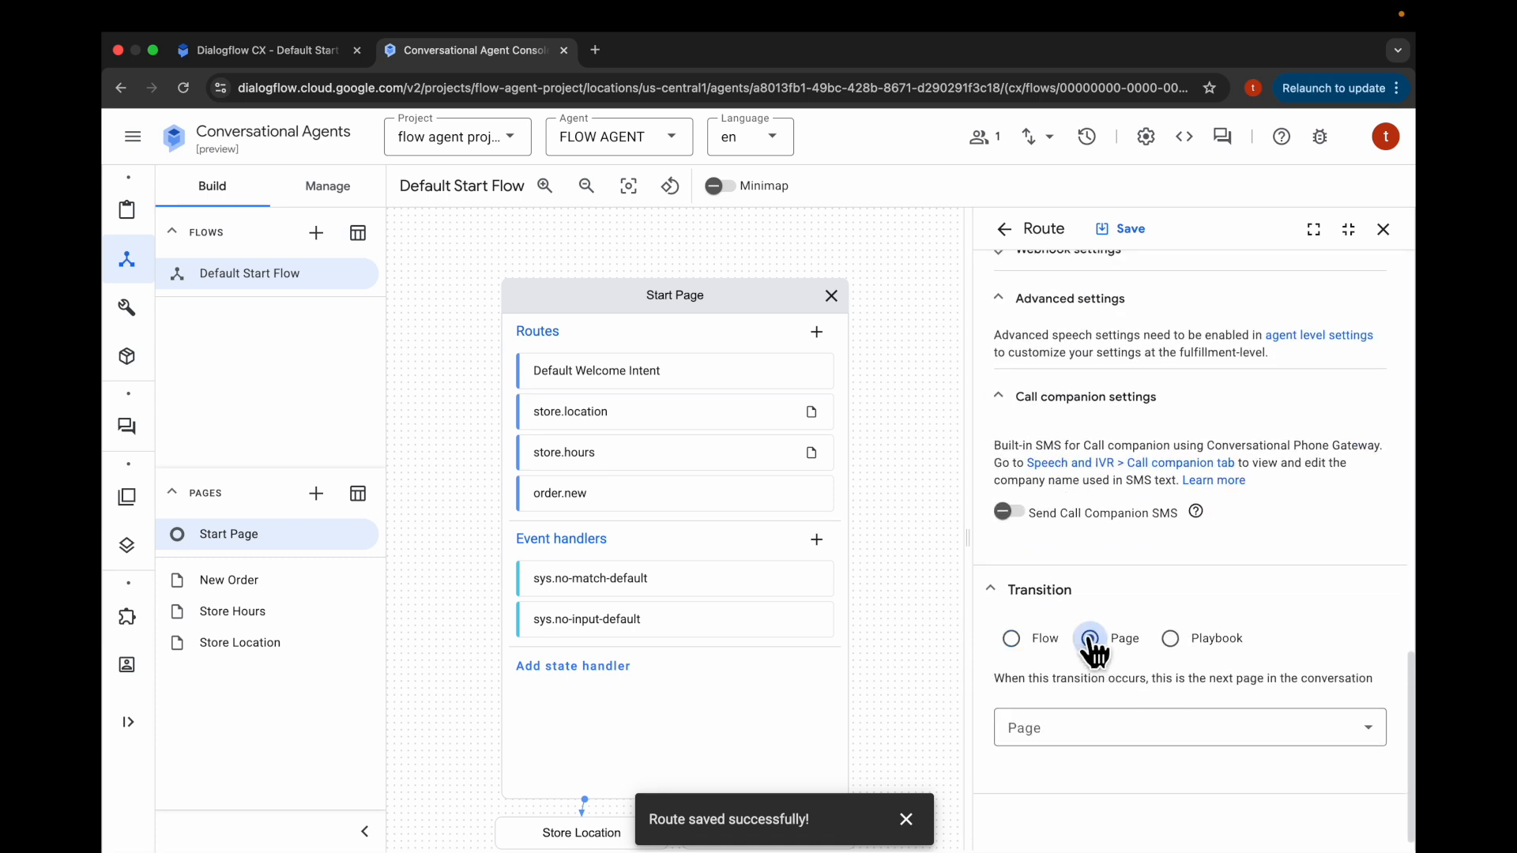
pyautogui.click(1066, 744)
pyautogui.click(1070, 581)
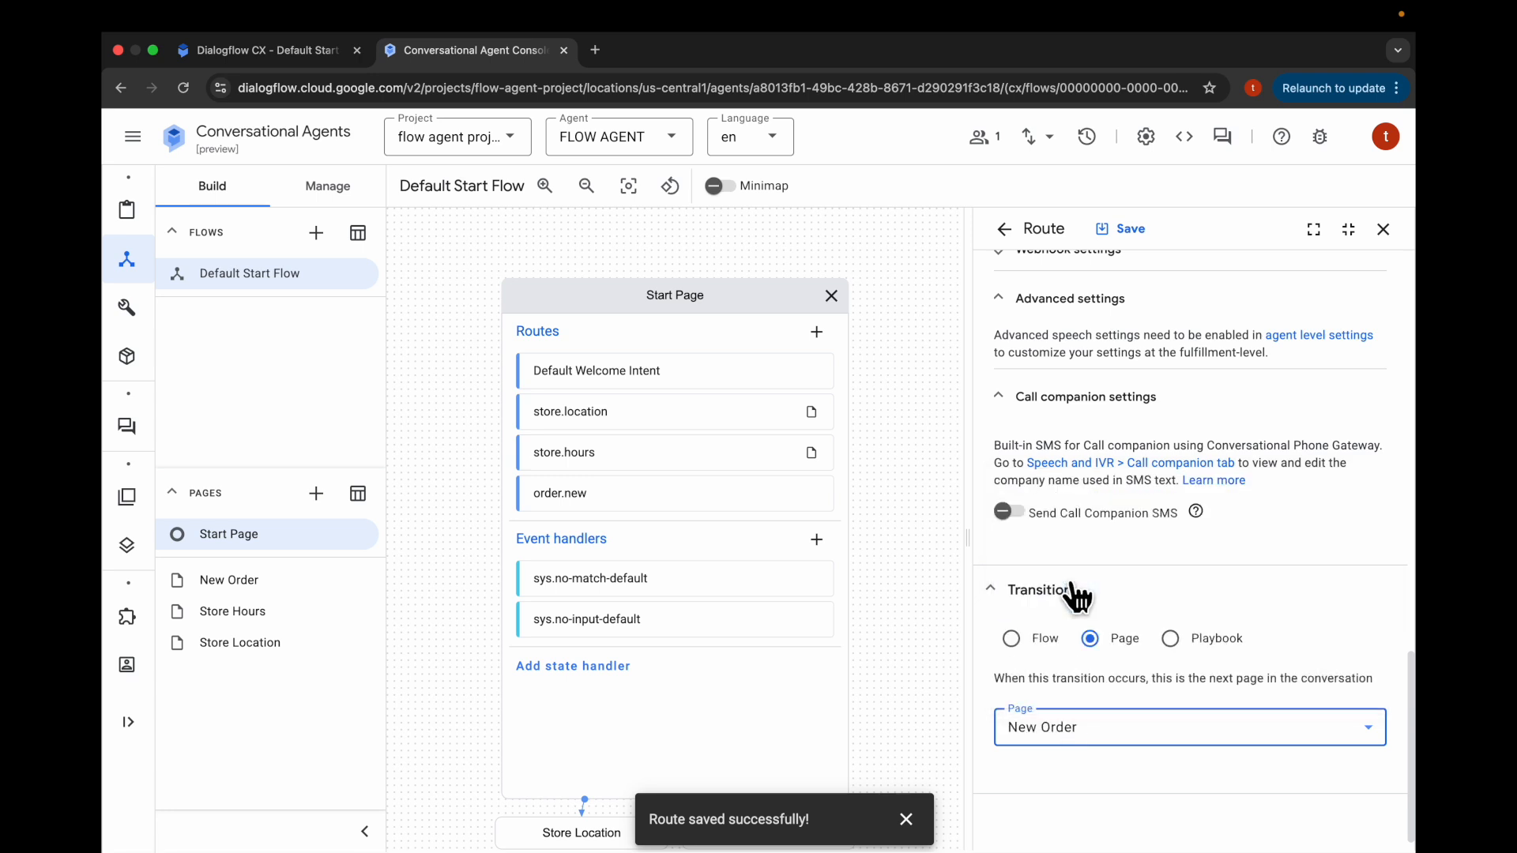
pyautogui.scroll(10, 1077, 749)
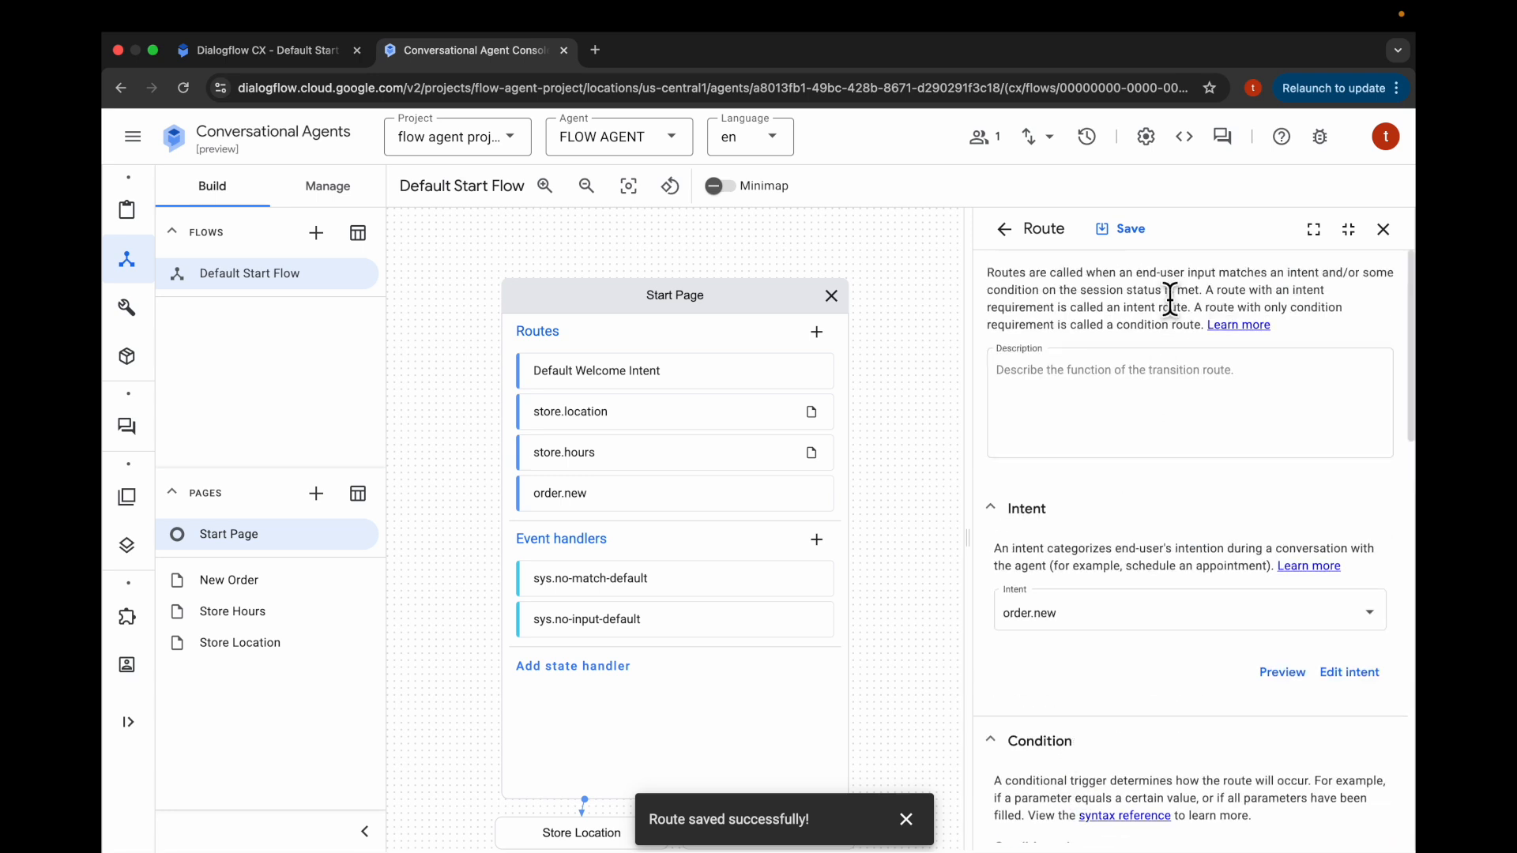
pyautogui.click(1136, 241)
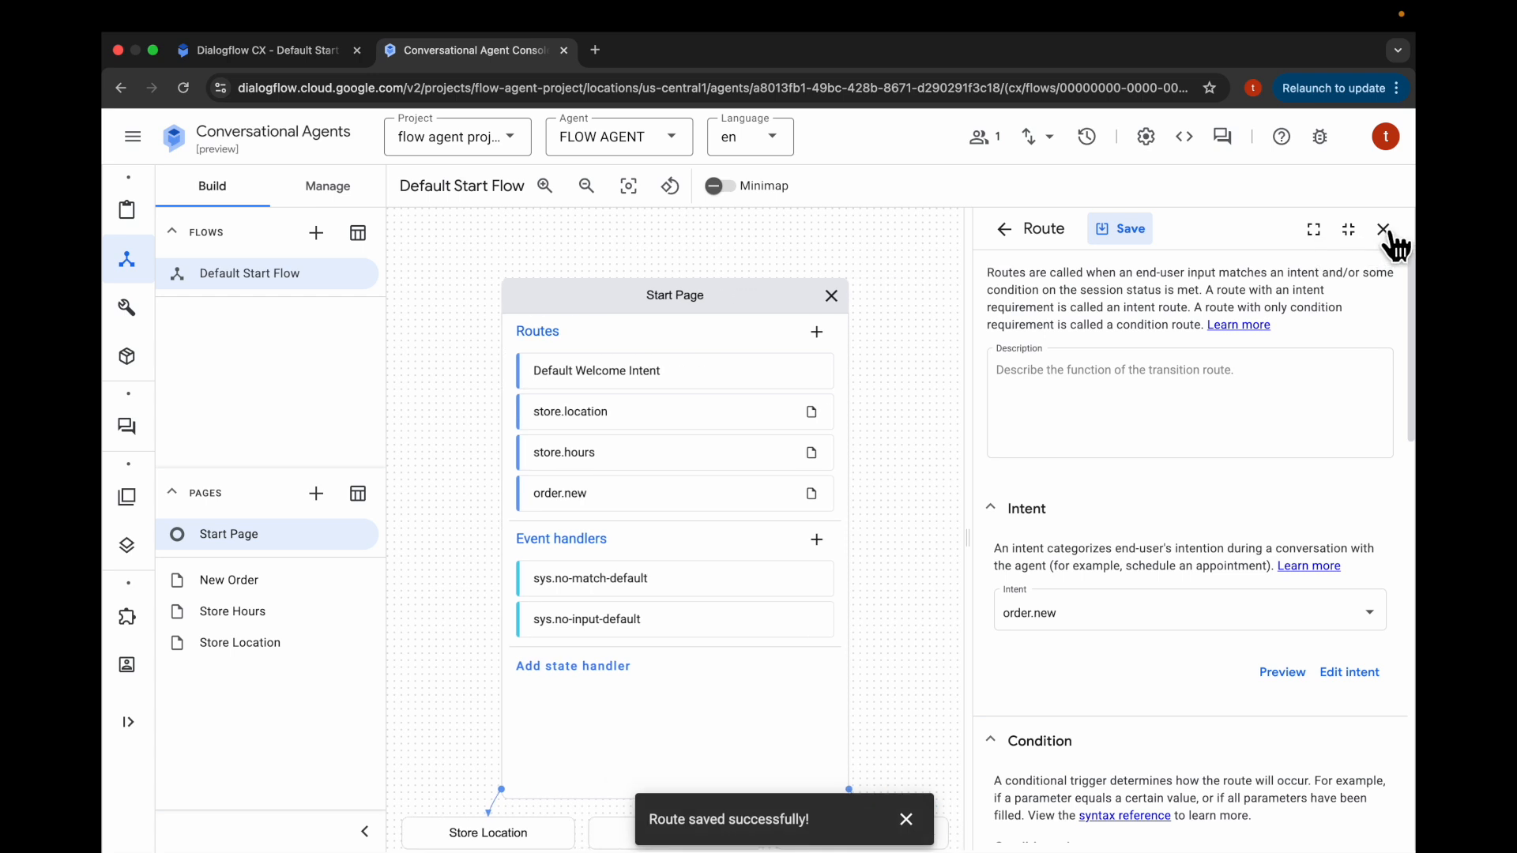
pyautogui.click(1384, 230)
pyautogui.click(811, 307)
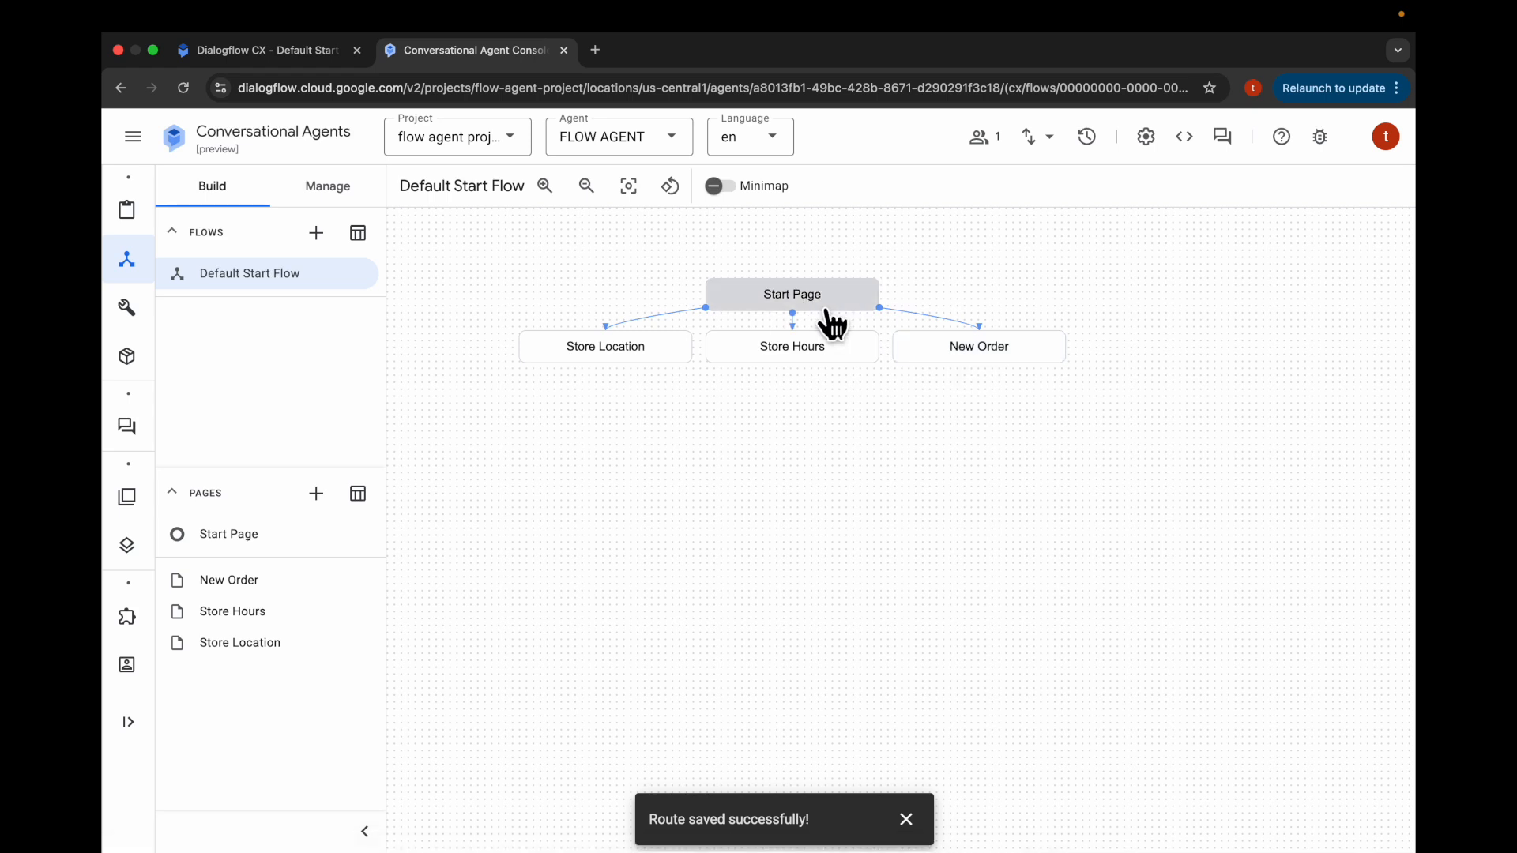
# Add a route to the New Order page with the customized condition expression true.
pyautogui.click(979, 371)
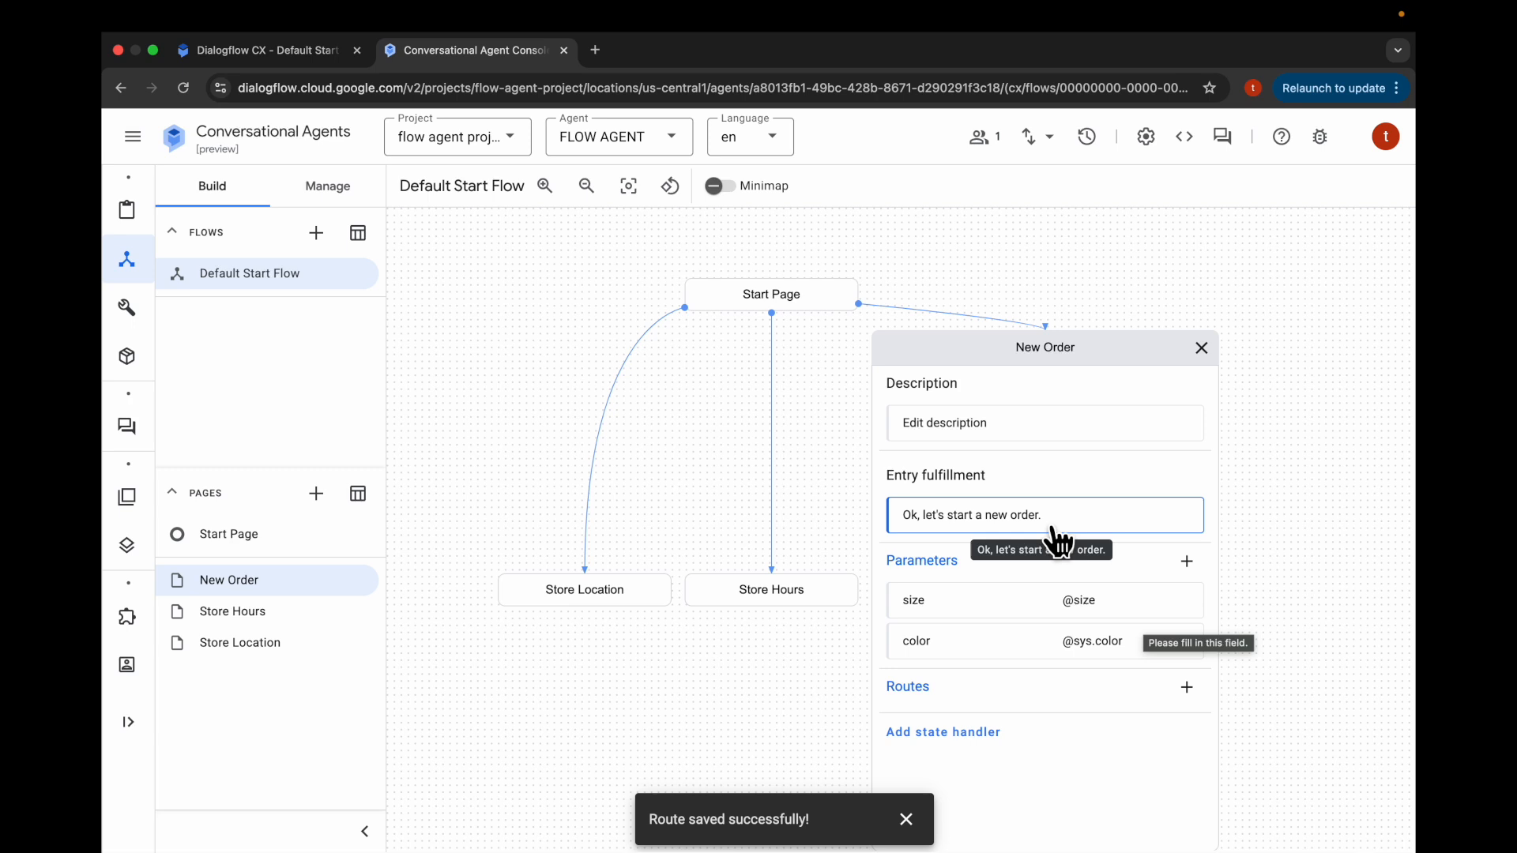
pyautogui.click(986, 692)
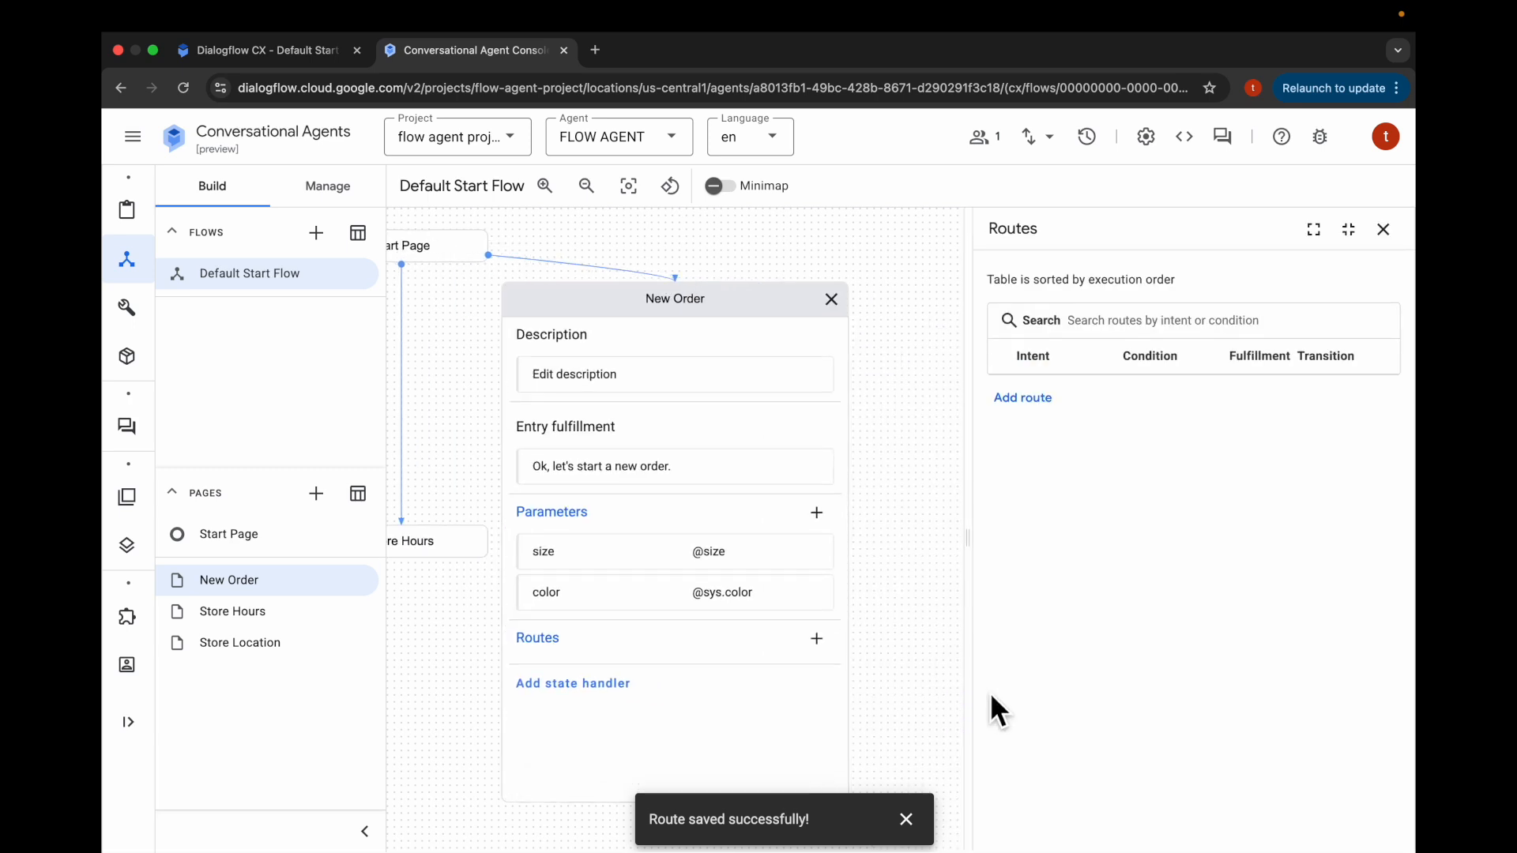
pyautogui.click(1044, 399)
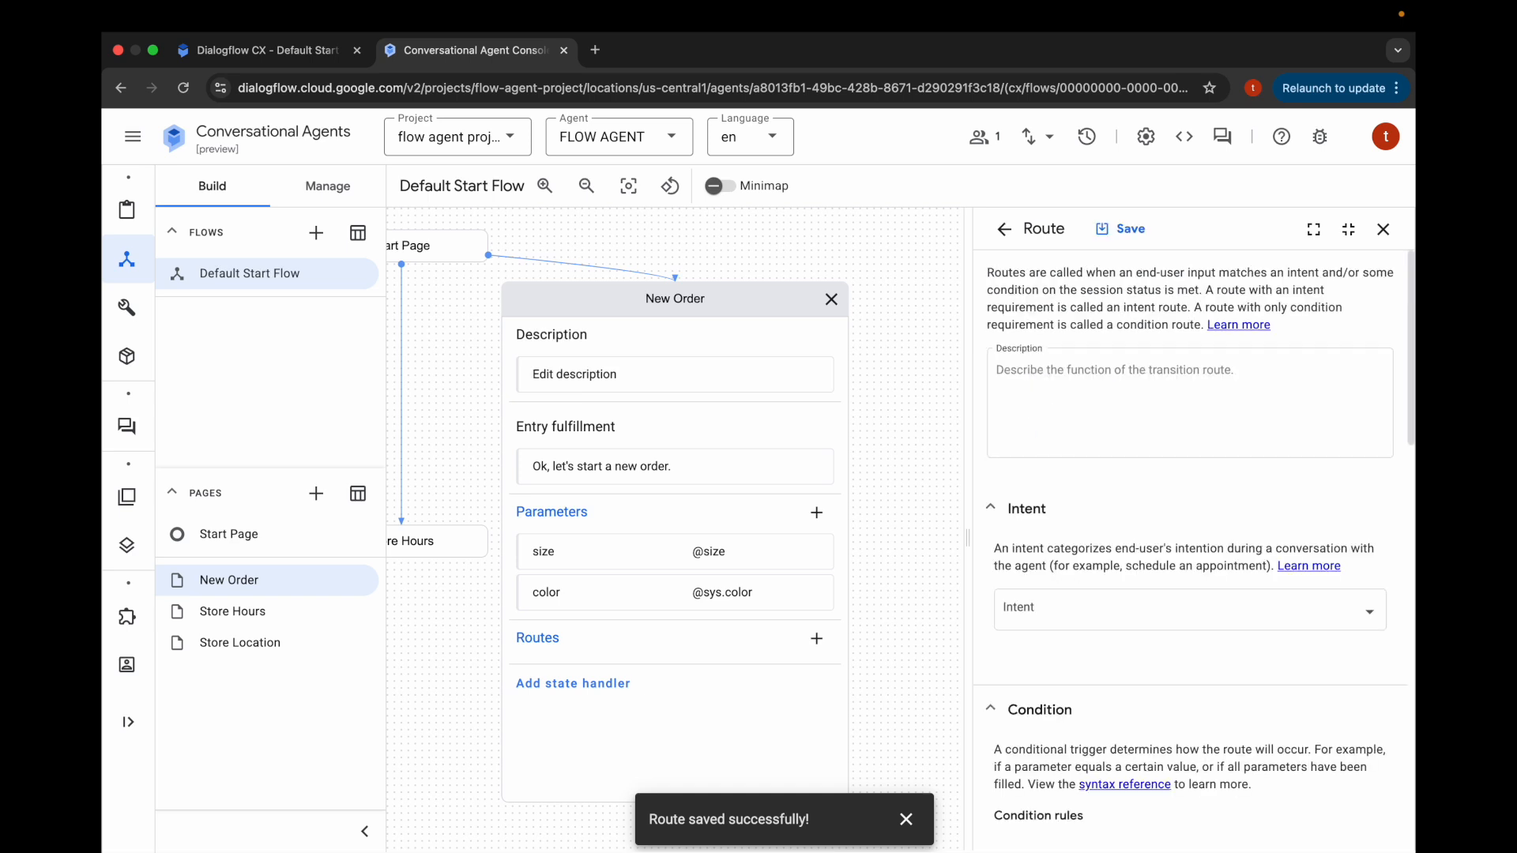
pyautogui.scroll(-3, 1040, 474)
pyautogui.scroll(-1, 1037, 711)
pyautogui.click(1057, 628)
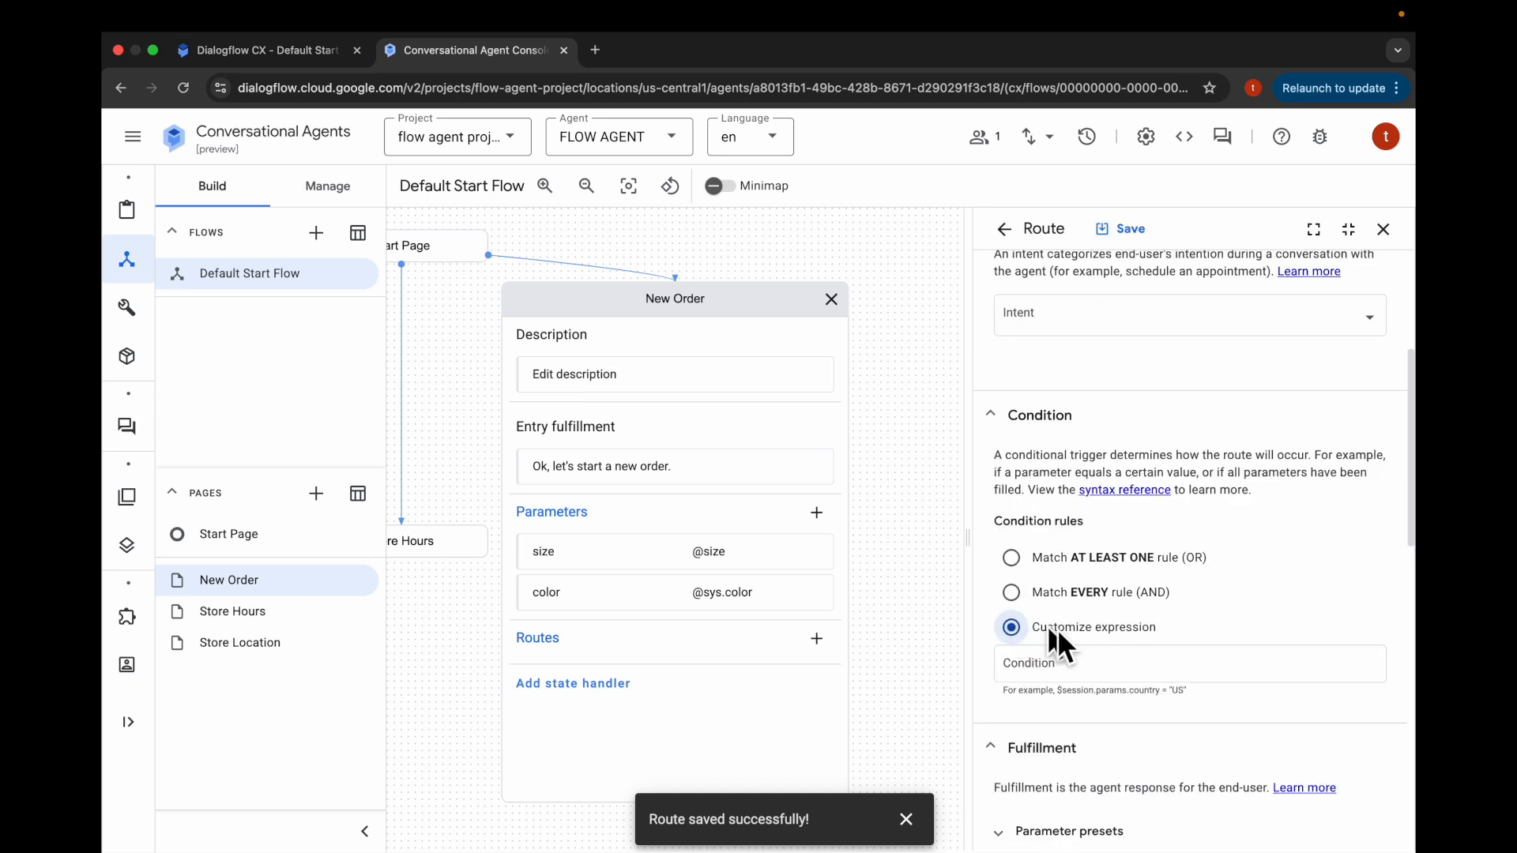
pyautogui.click(1072, 665)
pyautogui.write('true')
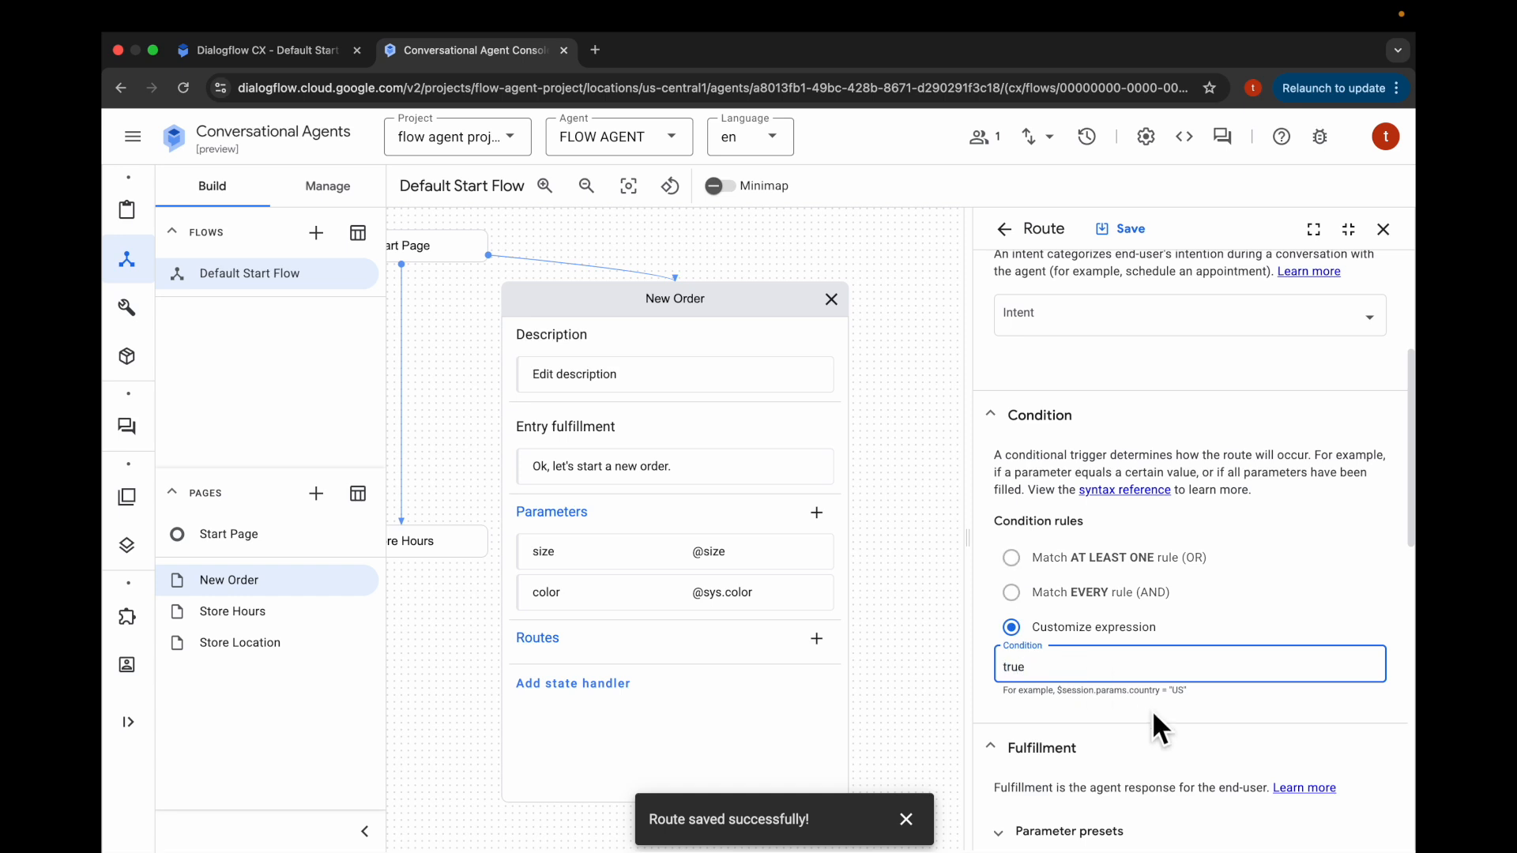
# Give the true route the agent dialogue "I'd like to collect a bit more information from you.", save it and close the route.
pyautogui.scroll(-5, 1152, 710)
pyautogui.click(1069, 708)
pyautogui.click(1091, 350)
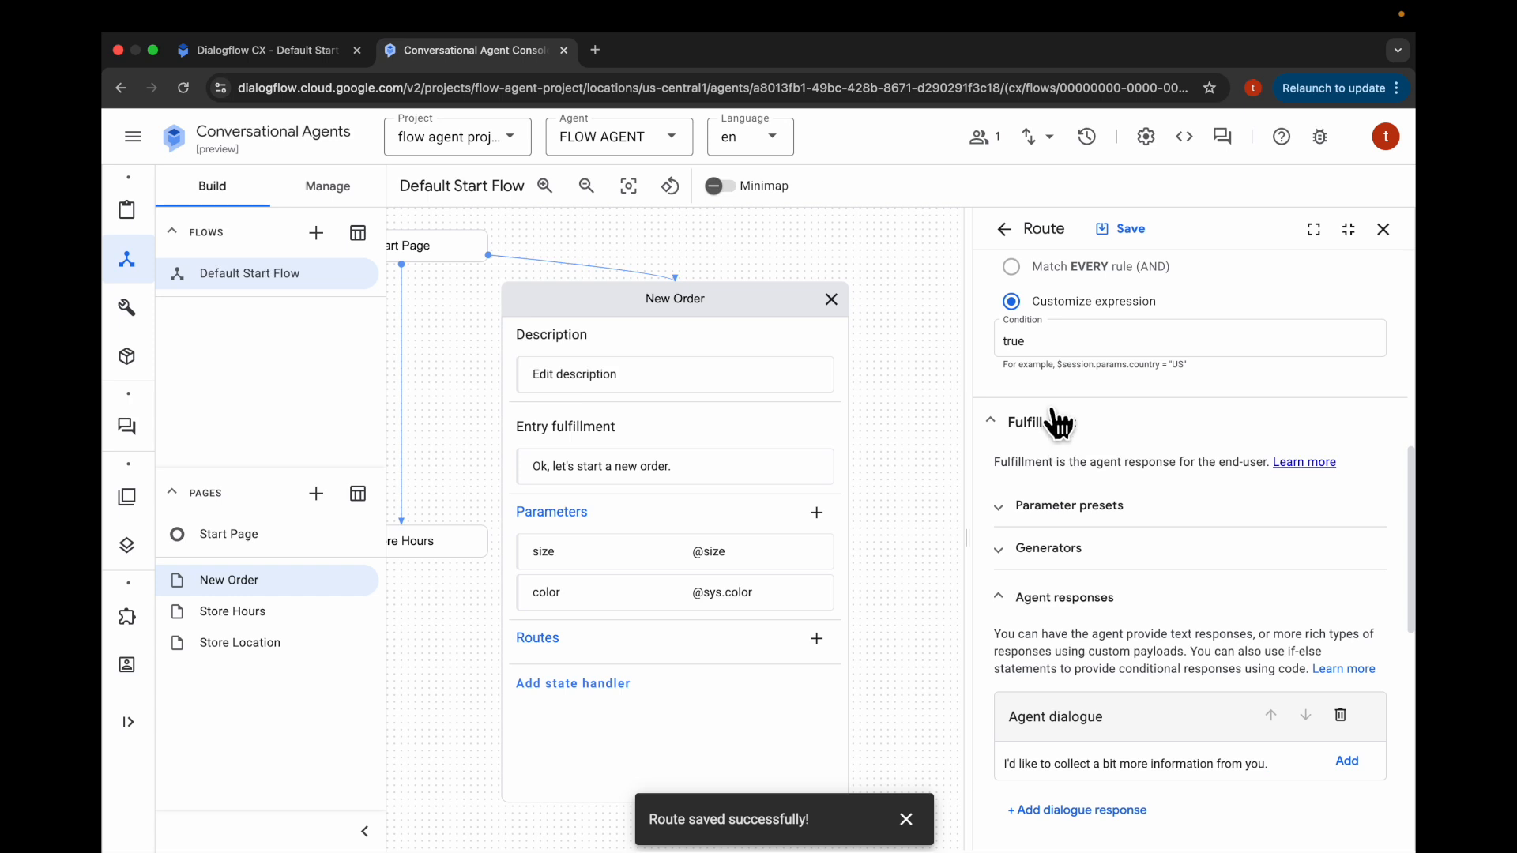
pyautogui.click(1122, 231)
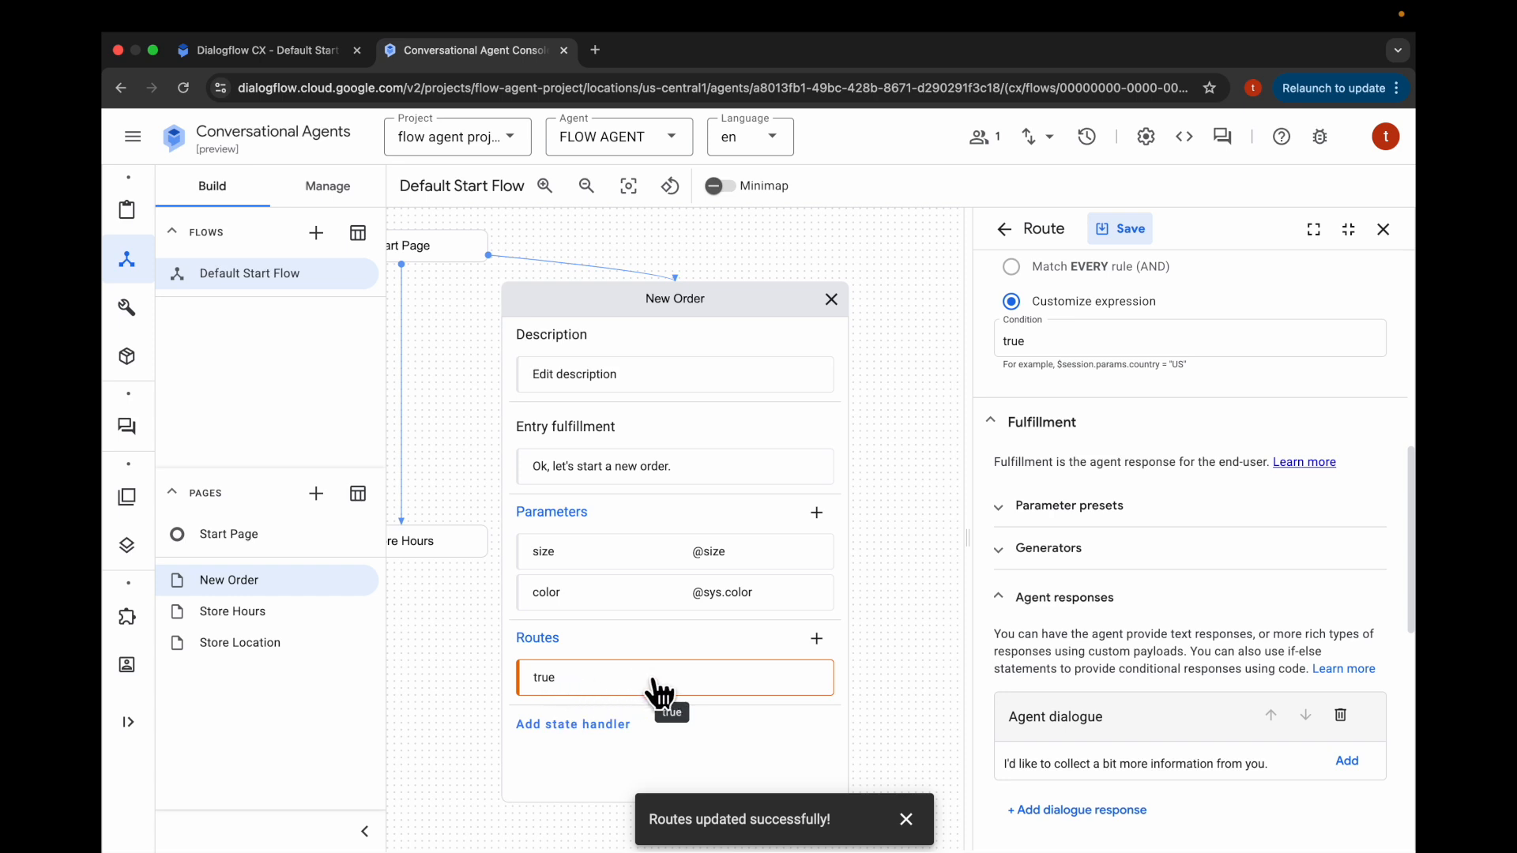
pyautogui.click(1383, 229)
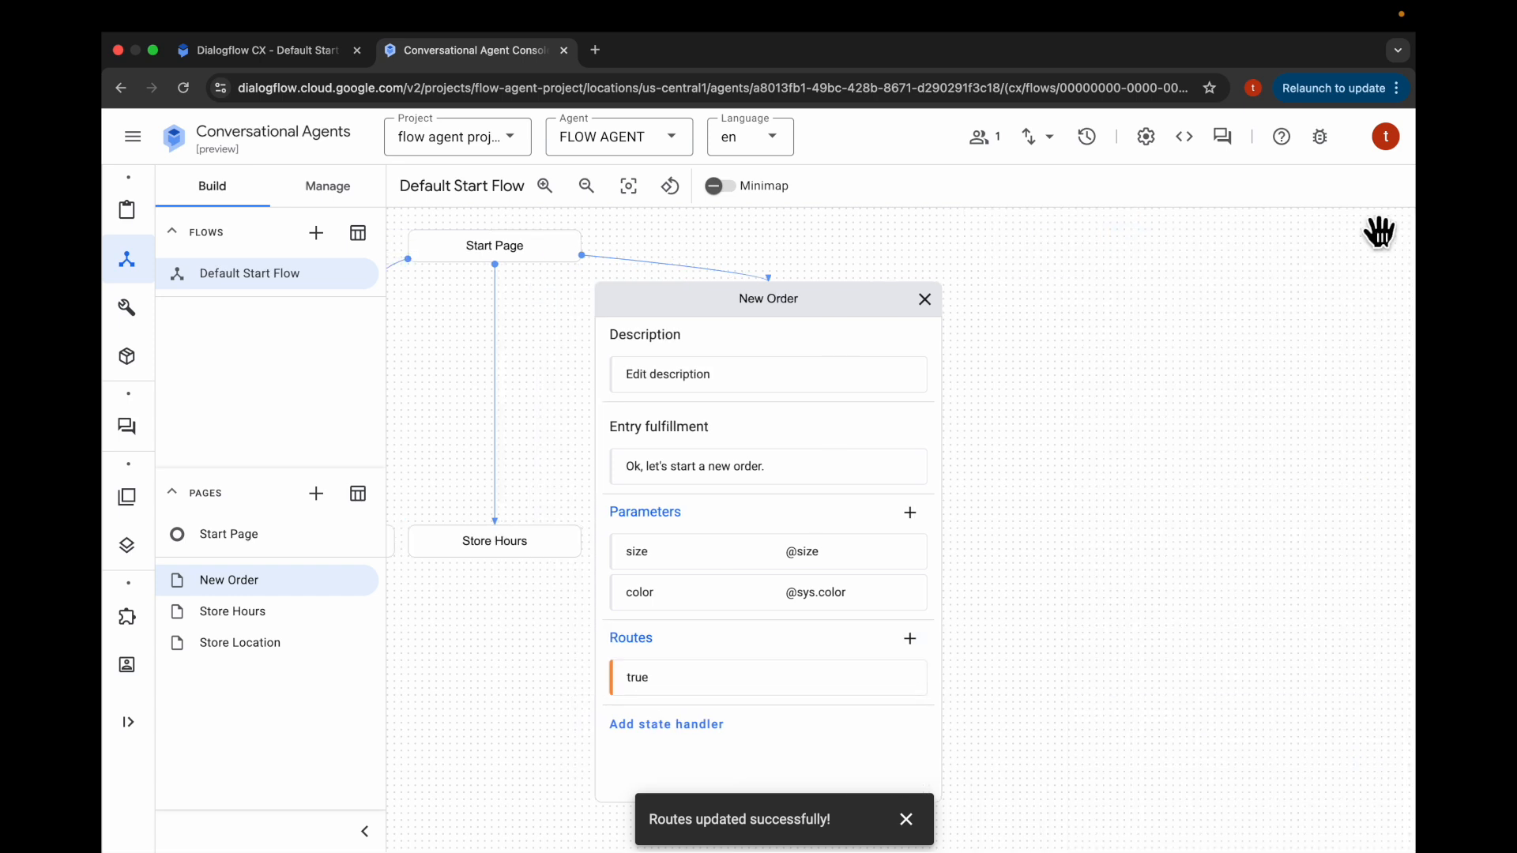
# Add another route to the New Order page with the condition $page.params.status = "FINAL".
pyautogui.click(1116, 636)
pyautogui.scroll(-5, 1059, 527)
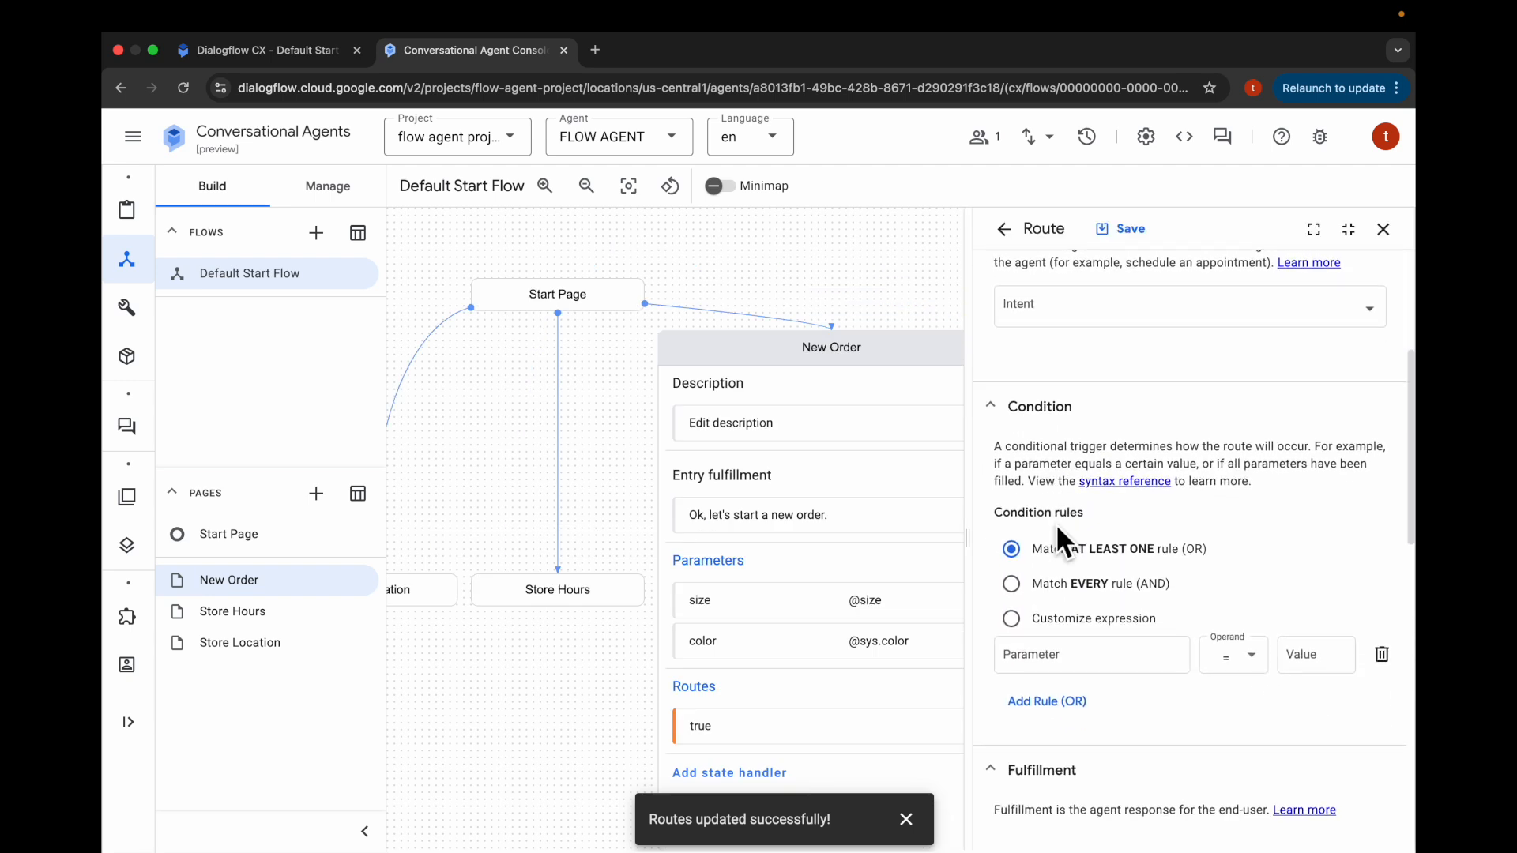
pyautogui.scroll(-1, 1059, 530)
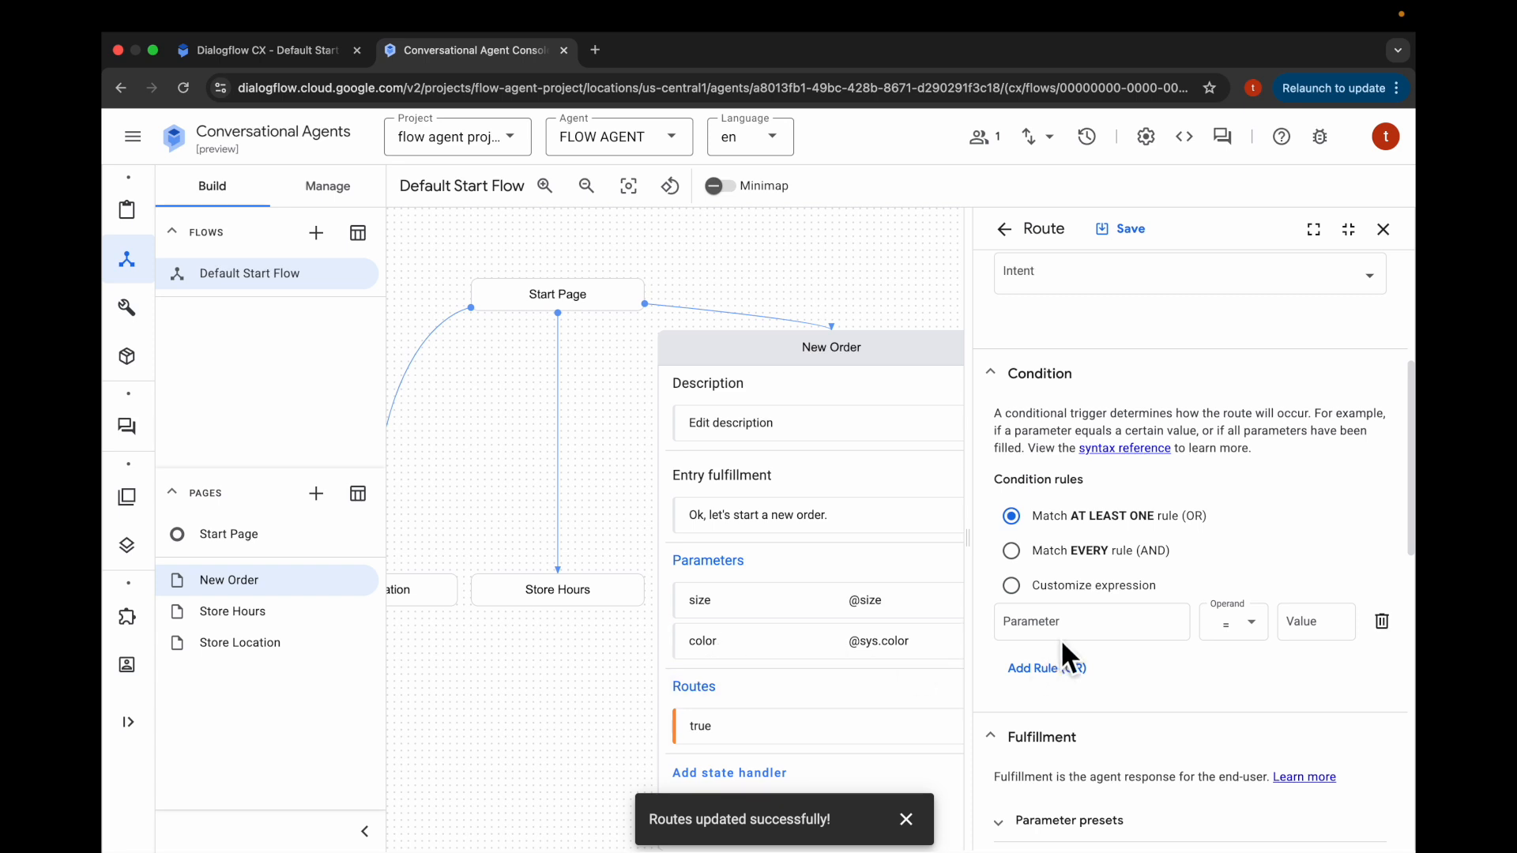
pyautogui.click(1015, 621)
pyautogui.write('$page.params')
pyautogui.write('.stat')
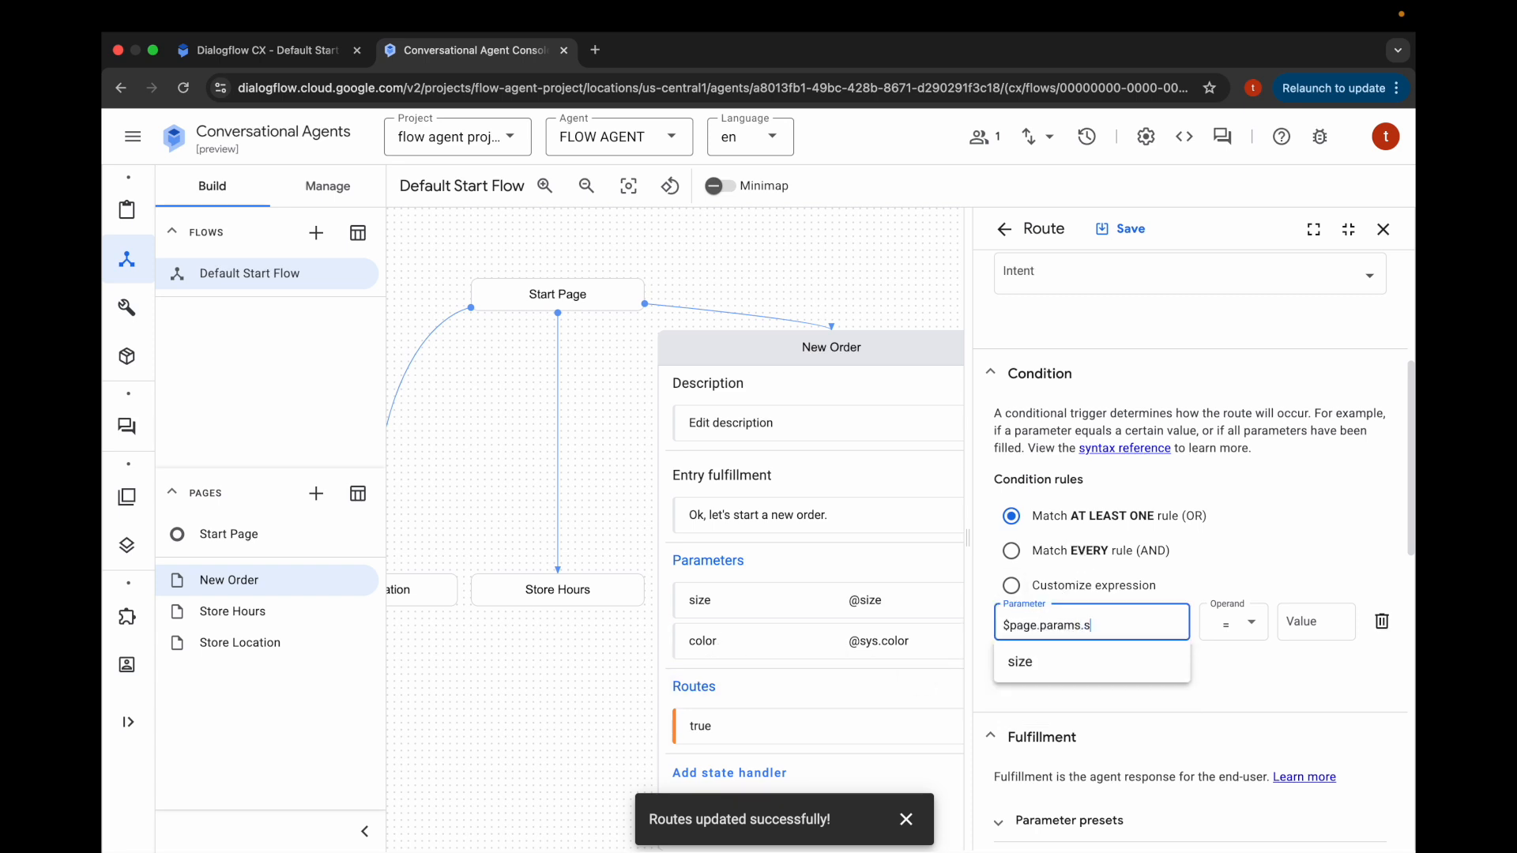
pyautogui.click(1305, 636)
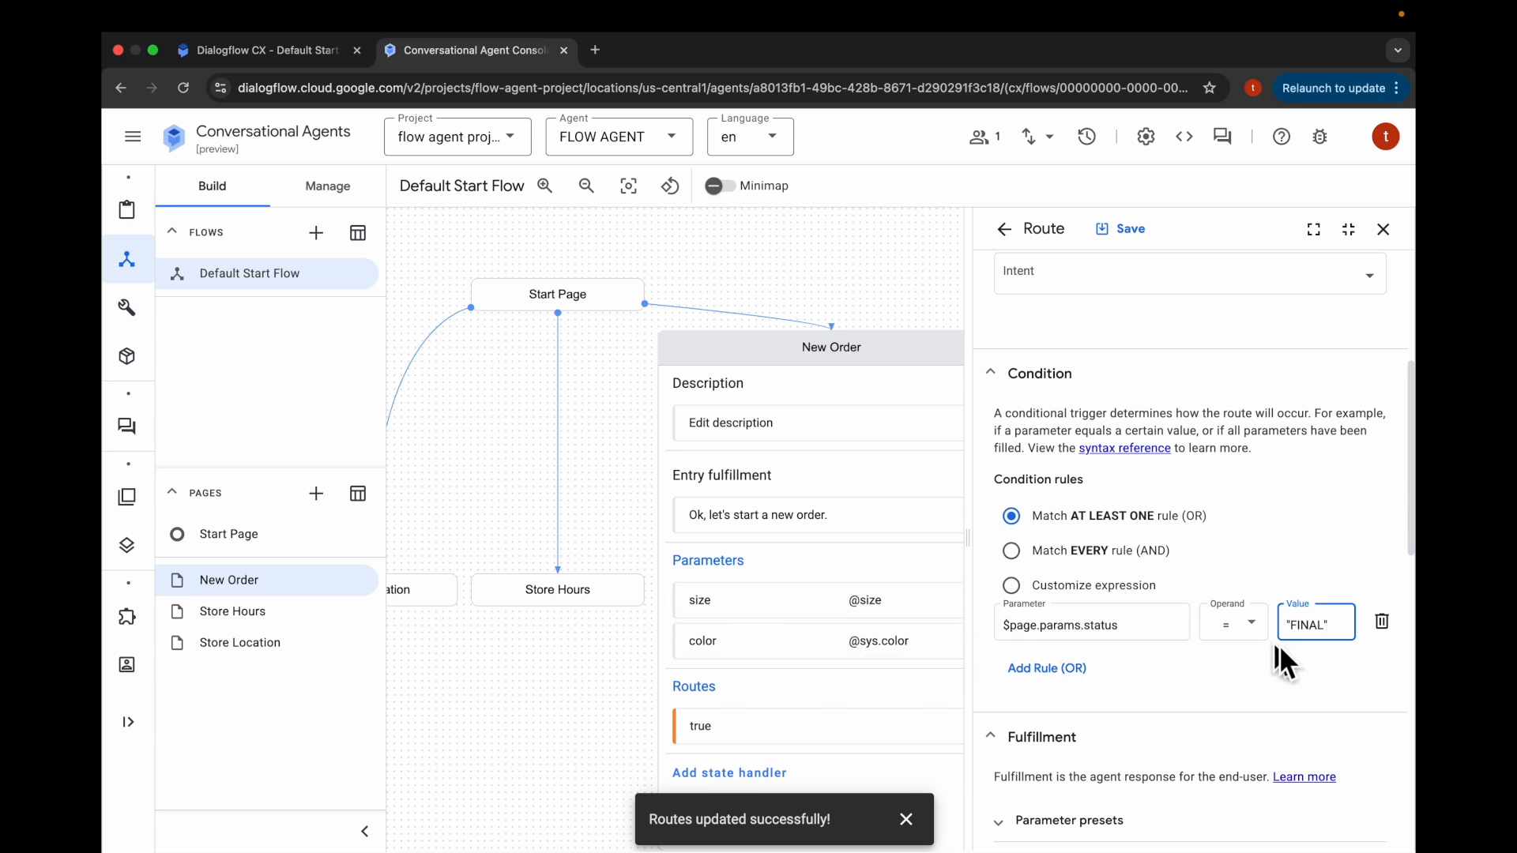
# Add the agent dialogue "You have selected a $session.params.size, $session.params.color shirt." to the "FINAL" status route.
pyautogui.scroll(-3, 1288, 645)
pyautogui.scroll(-4, 1290, 649)
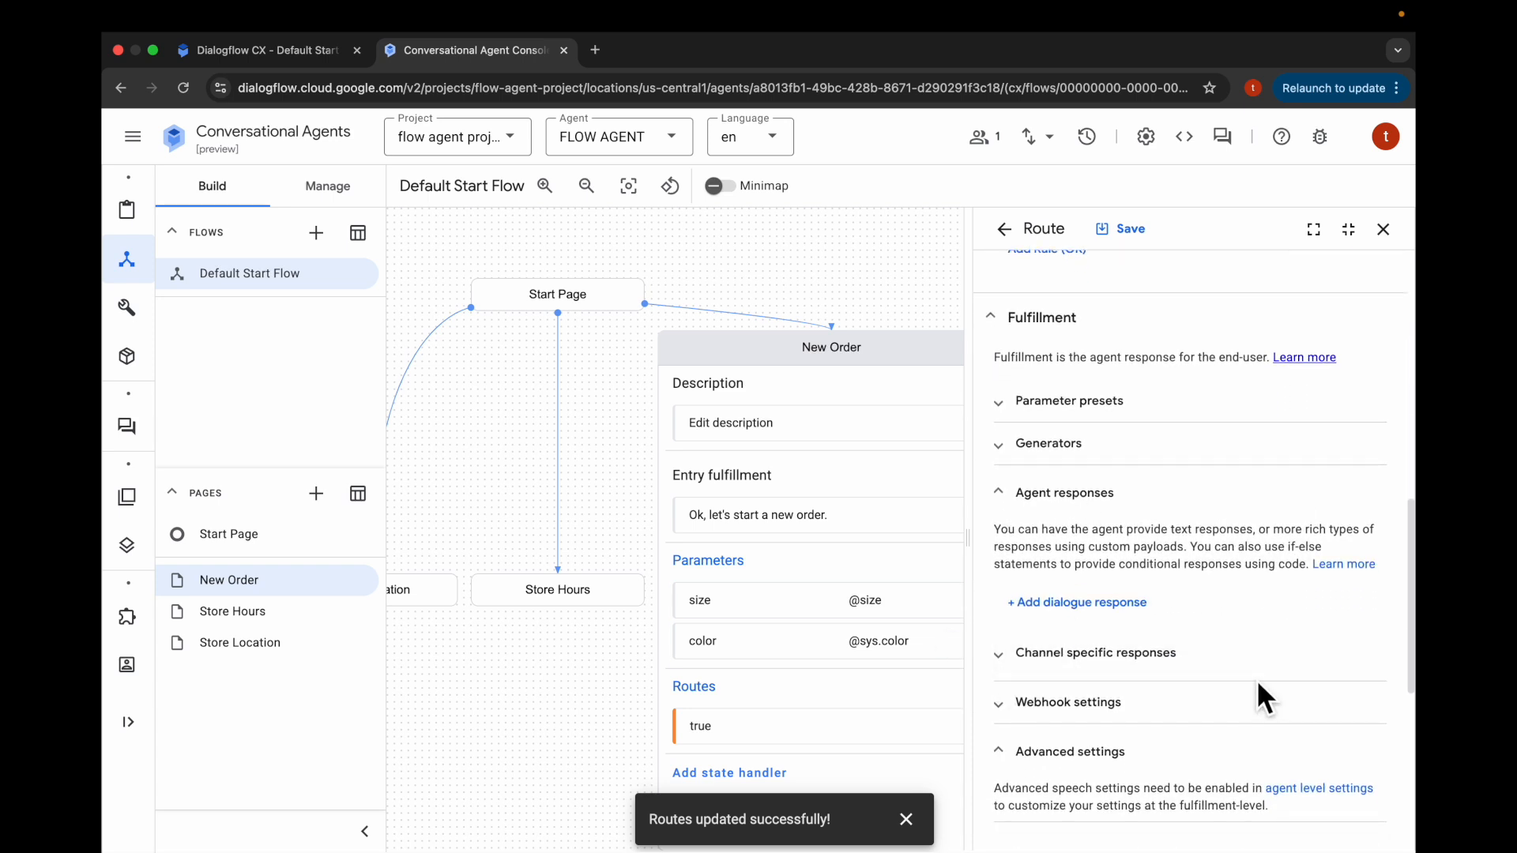
pyautogui.click(1087, 610)
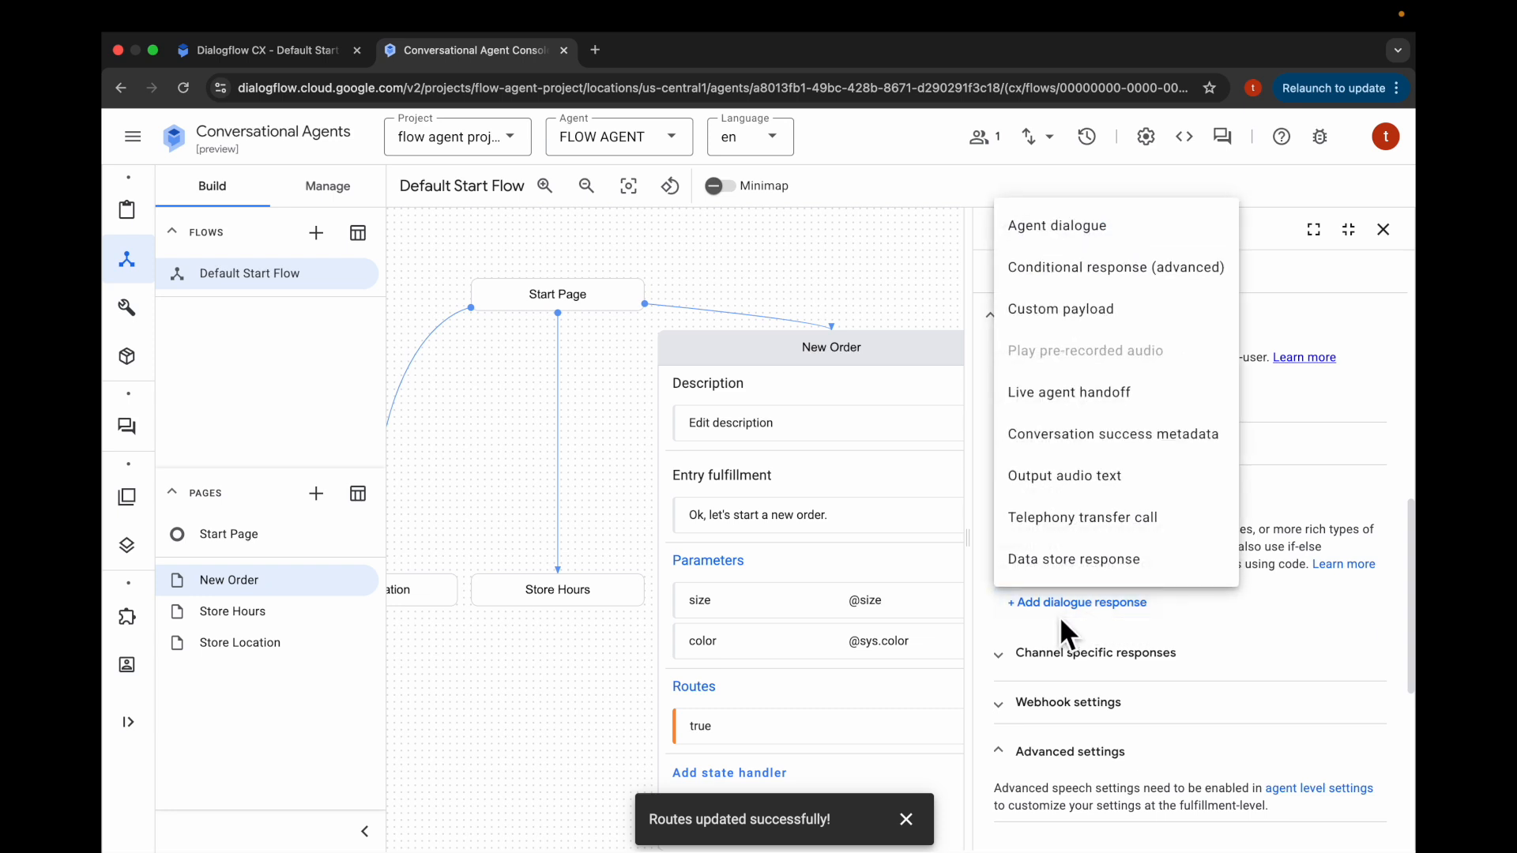
pyautogui.click(1059, 237)
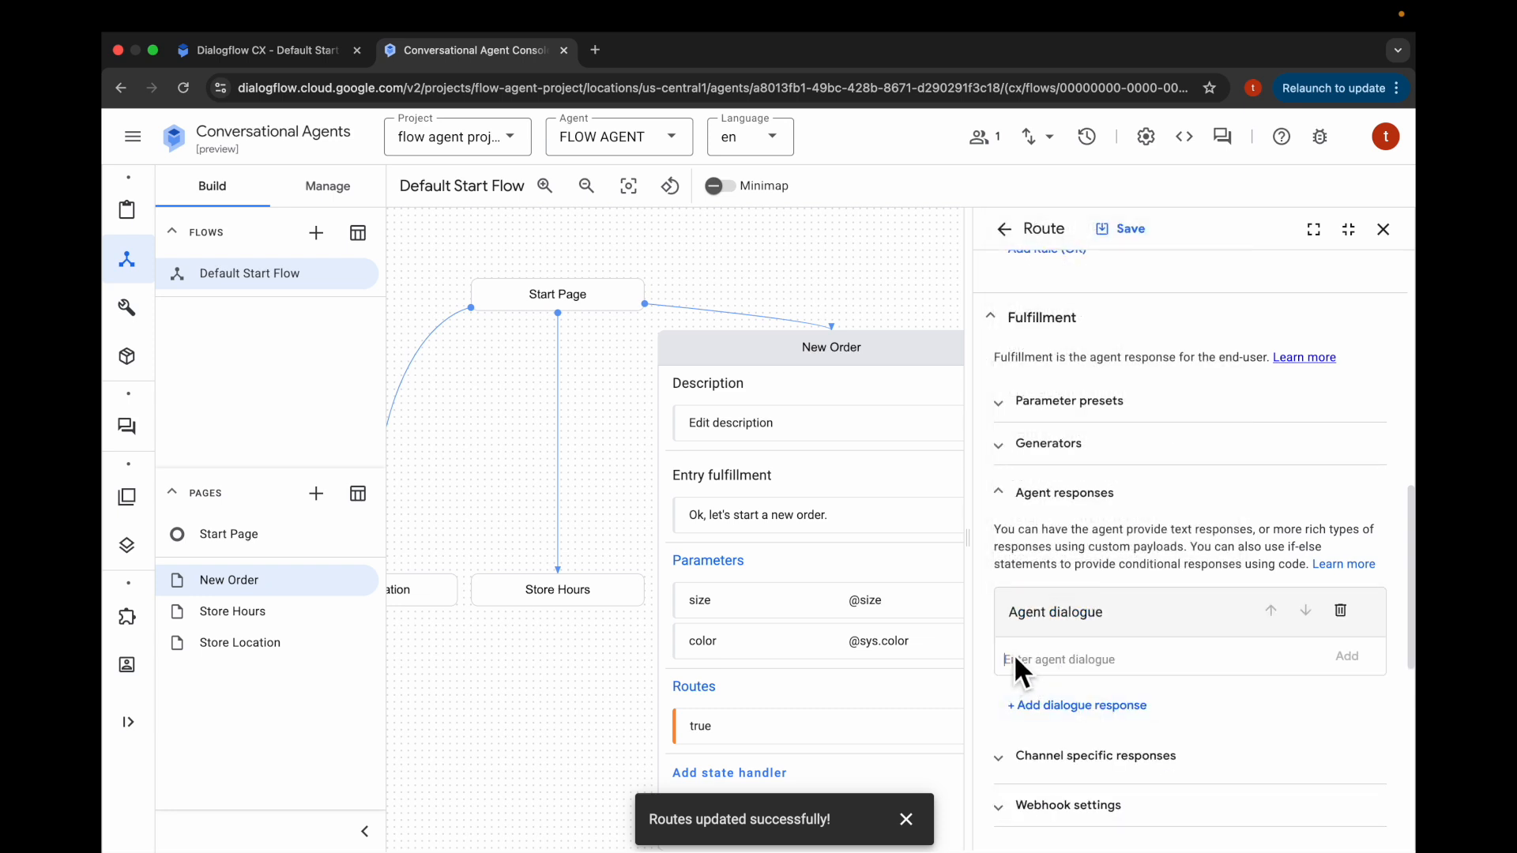
pyautogui.write('You have selected a $session.params.size, $session.params.color shirt.')
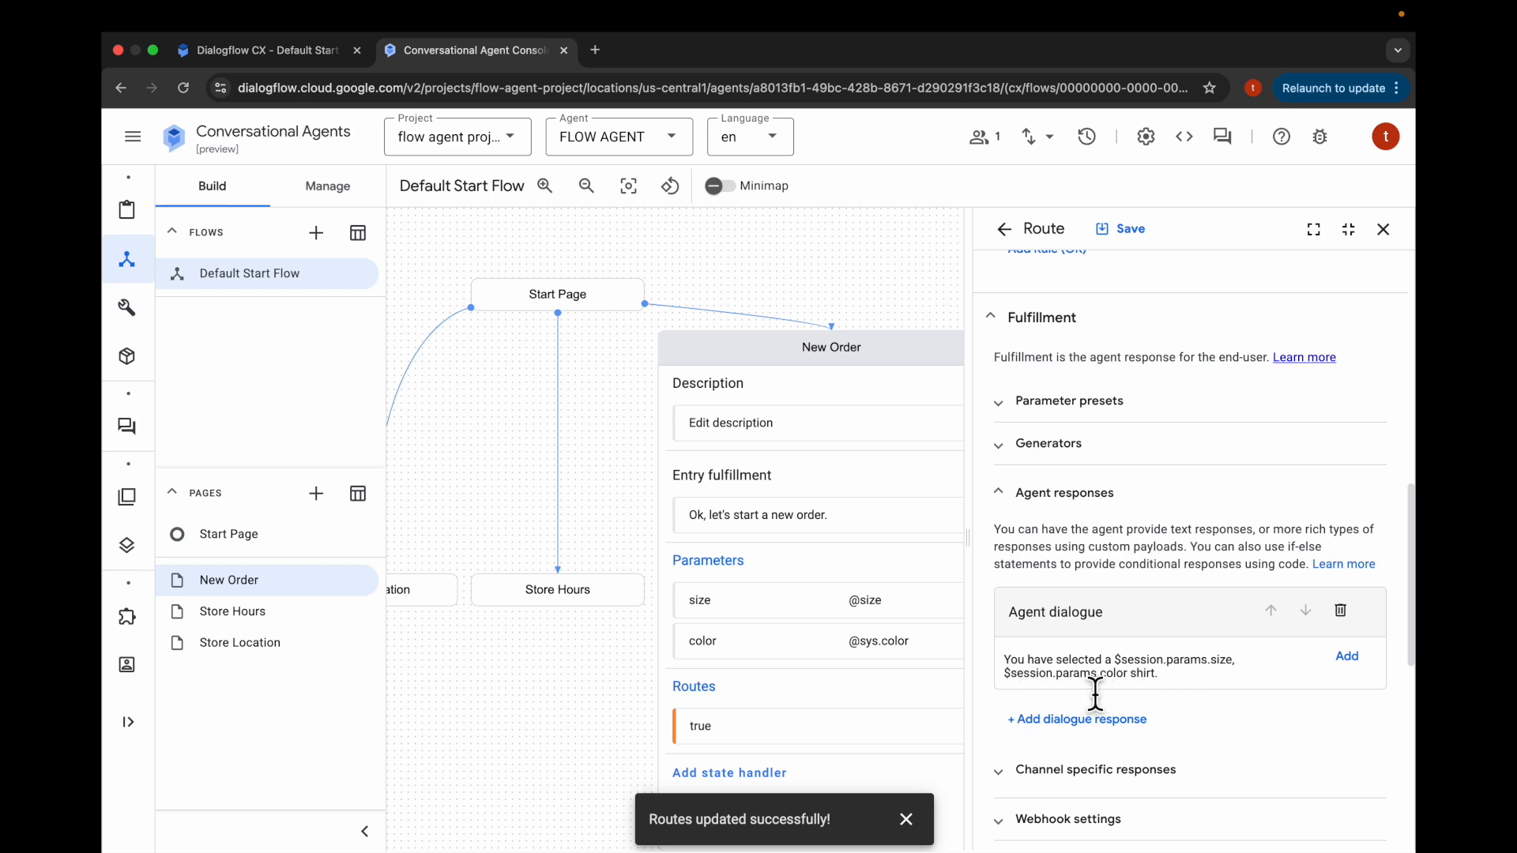
pyautogui.click(1347, 658)
# Make the "FINAL" status route transition to a new page named Order Confirmation, save the route and close the New Order page.
pyautogui.scroll(-8, 1351, 674)
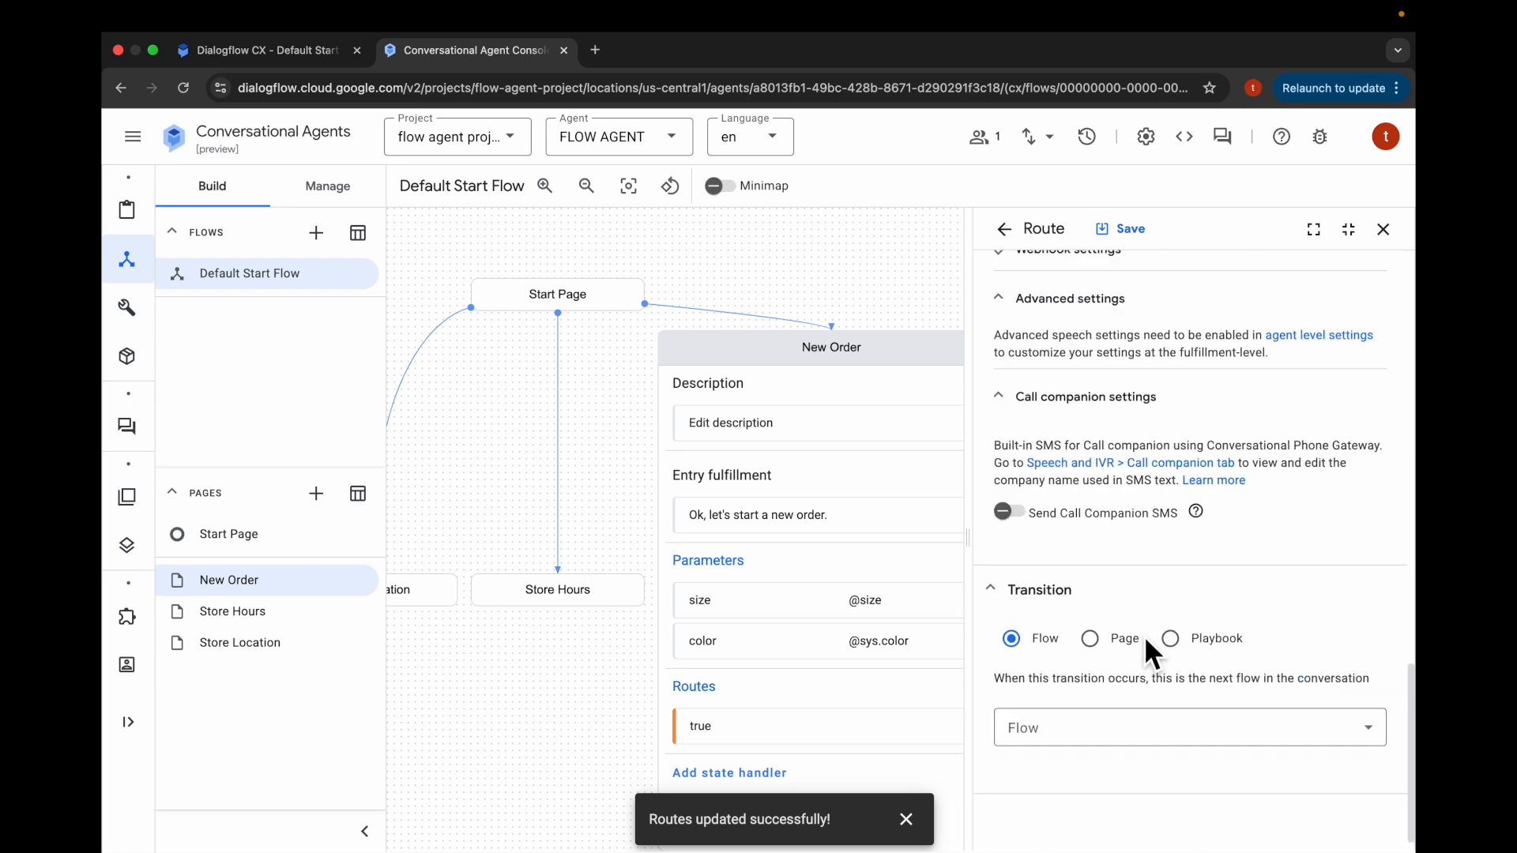
pyautogui.click(1091, 640)
pyautogui.click(1051, 739)
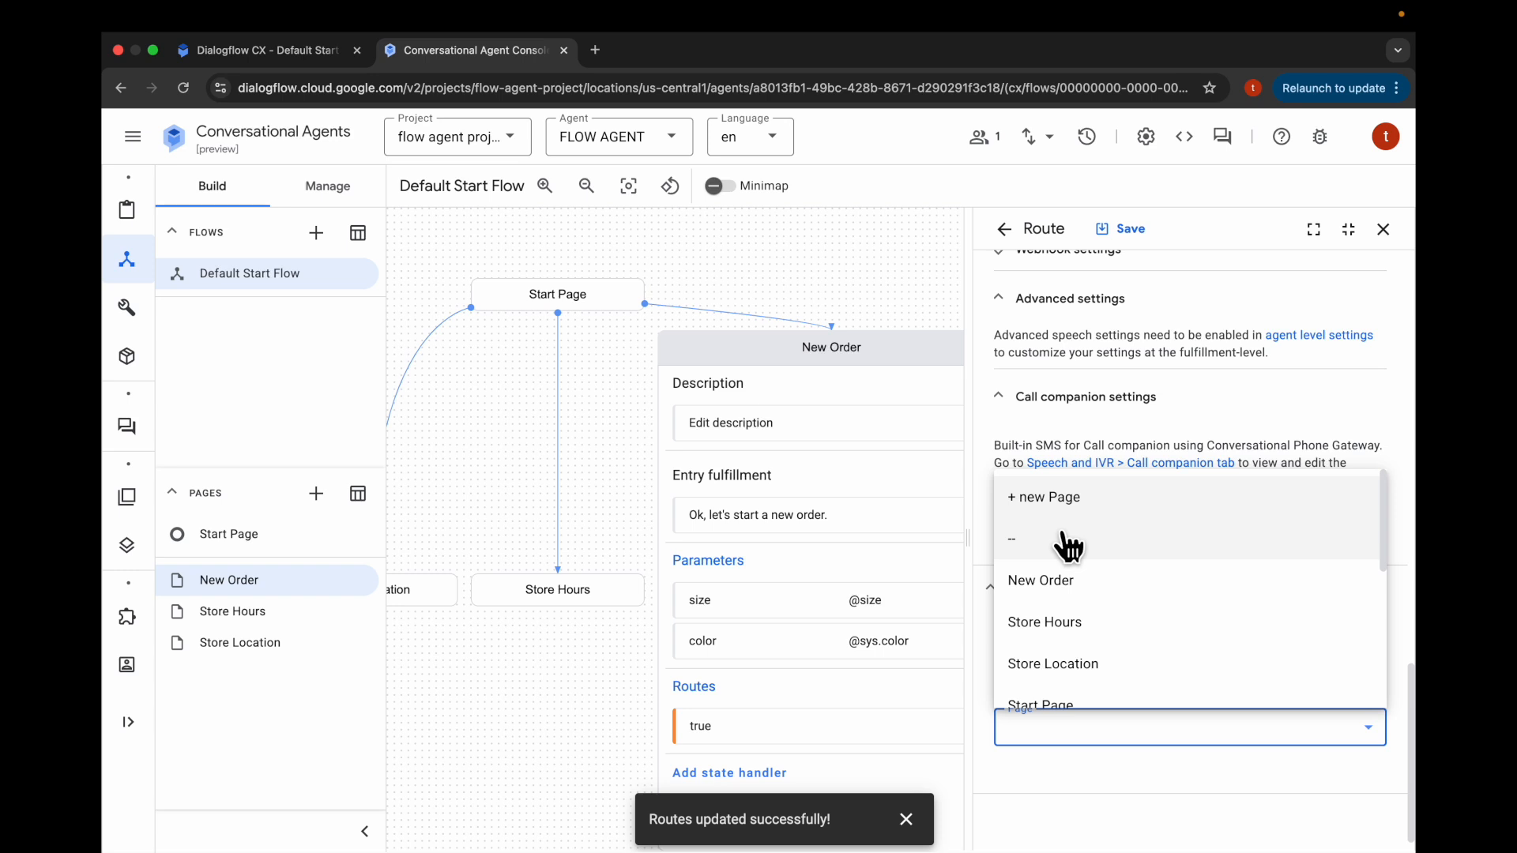
pyautogui.click(1047, 504)
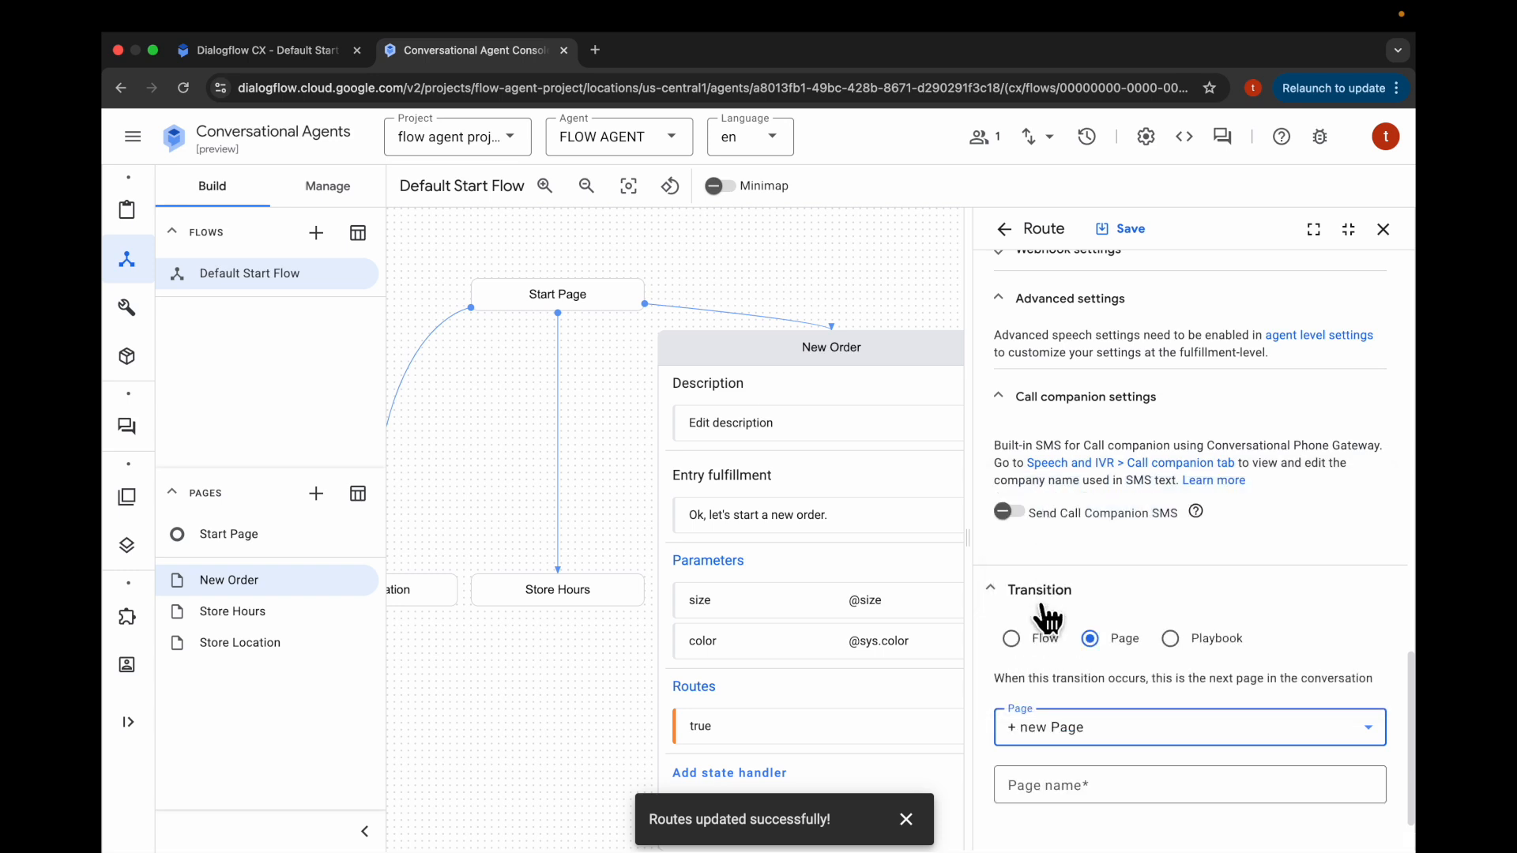
pyautogui.scroll(-1, 1043, 612)
pyautogui.click(1059, 727)
pyautogui.write('Order Confirmation')
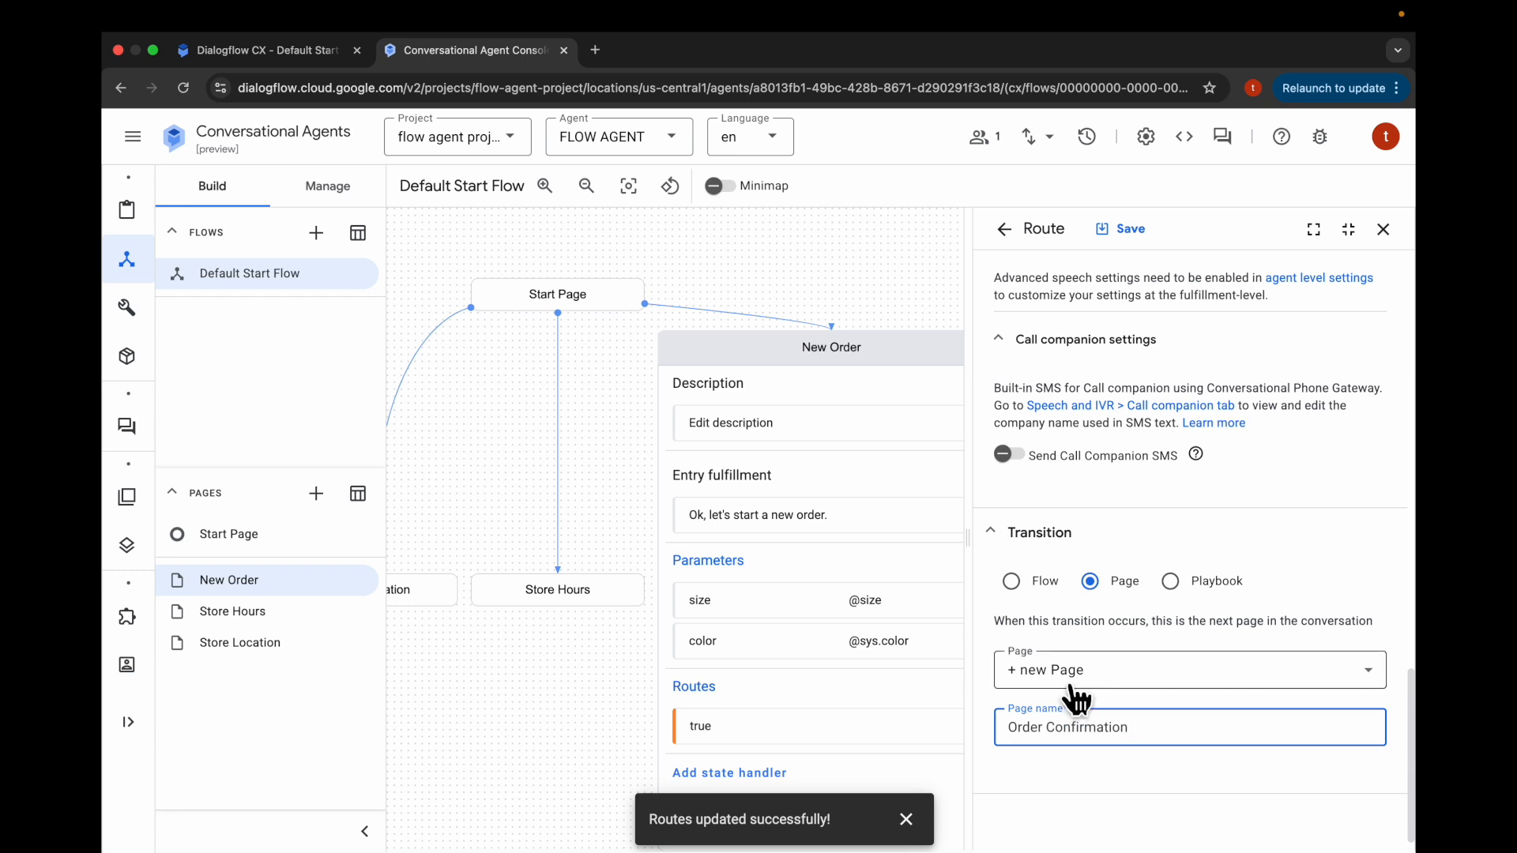
pyautogui.click(1135, 237)
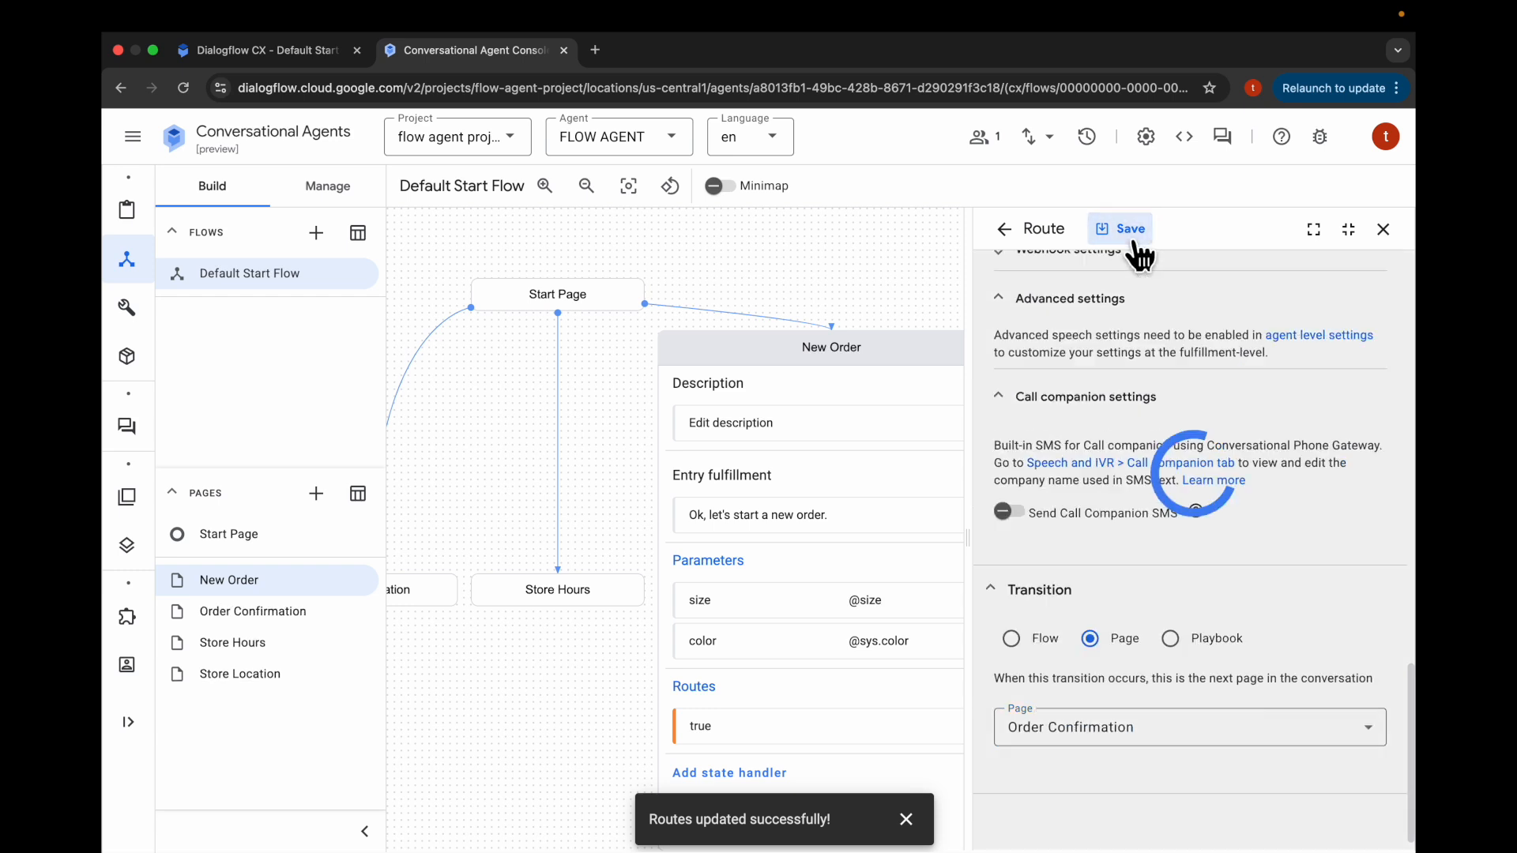
pyautogui.click(1131, 237)
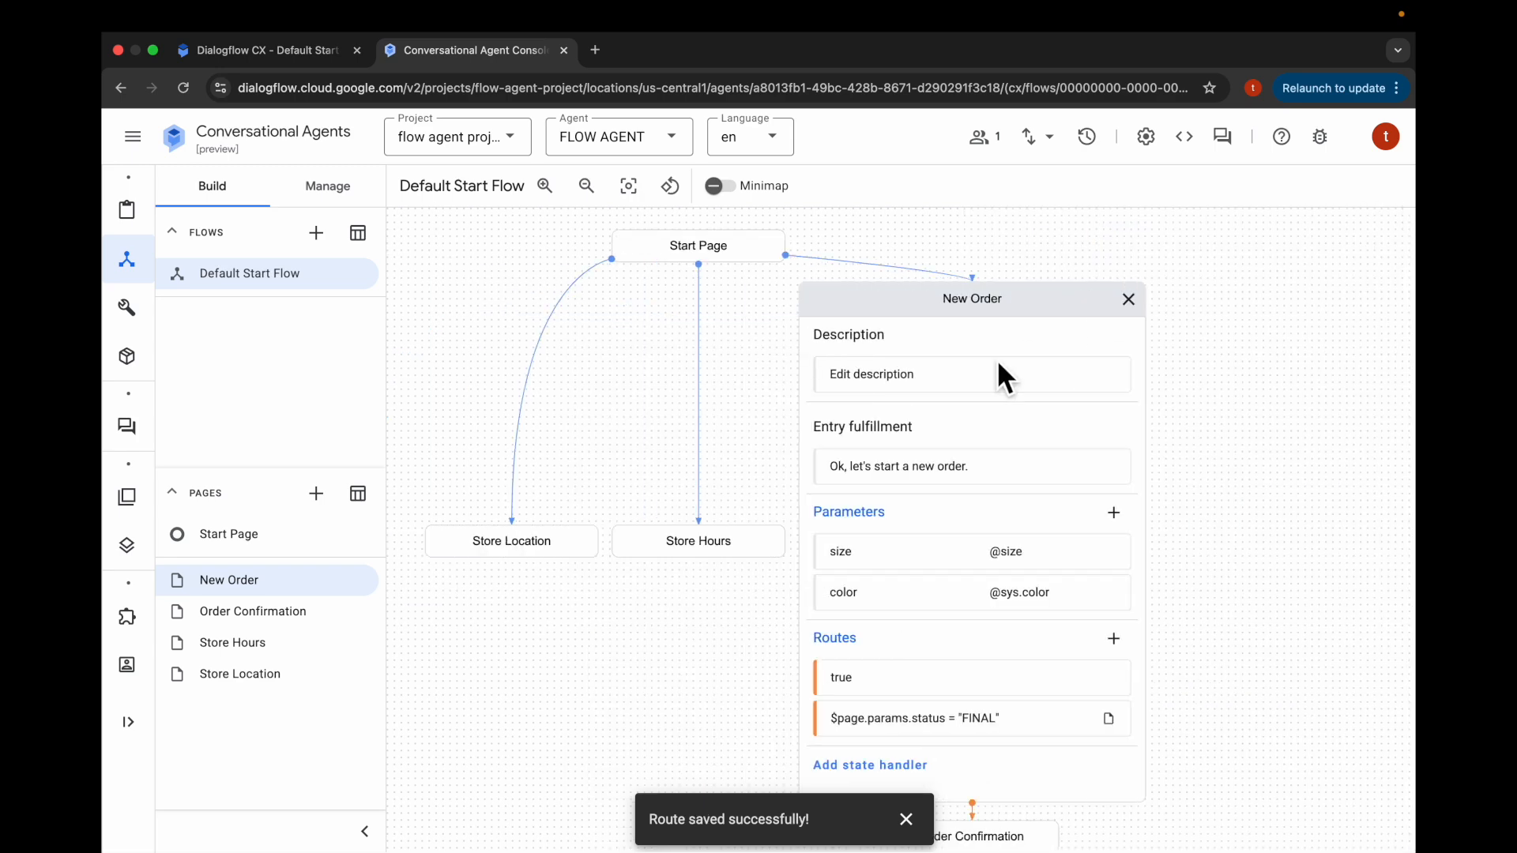
pyautogui.click(996, 310)
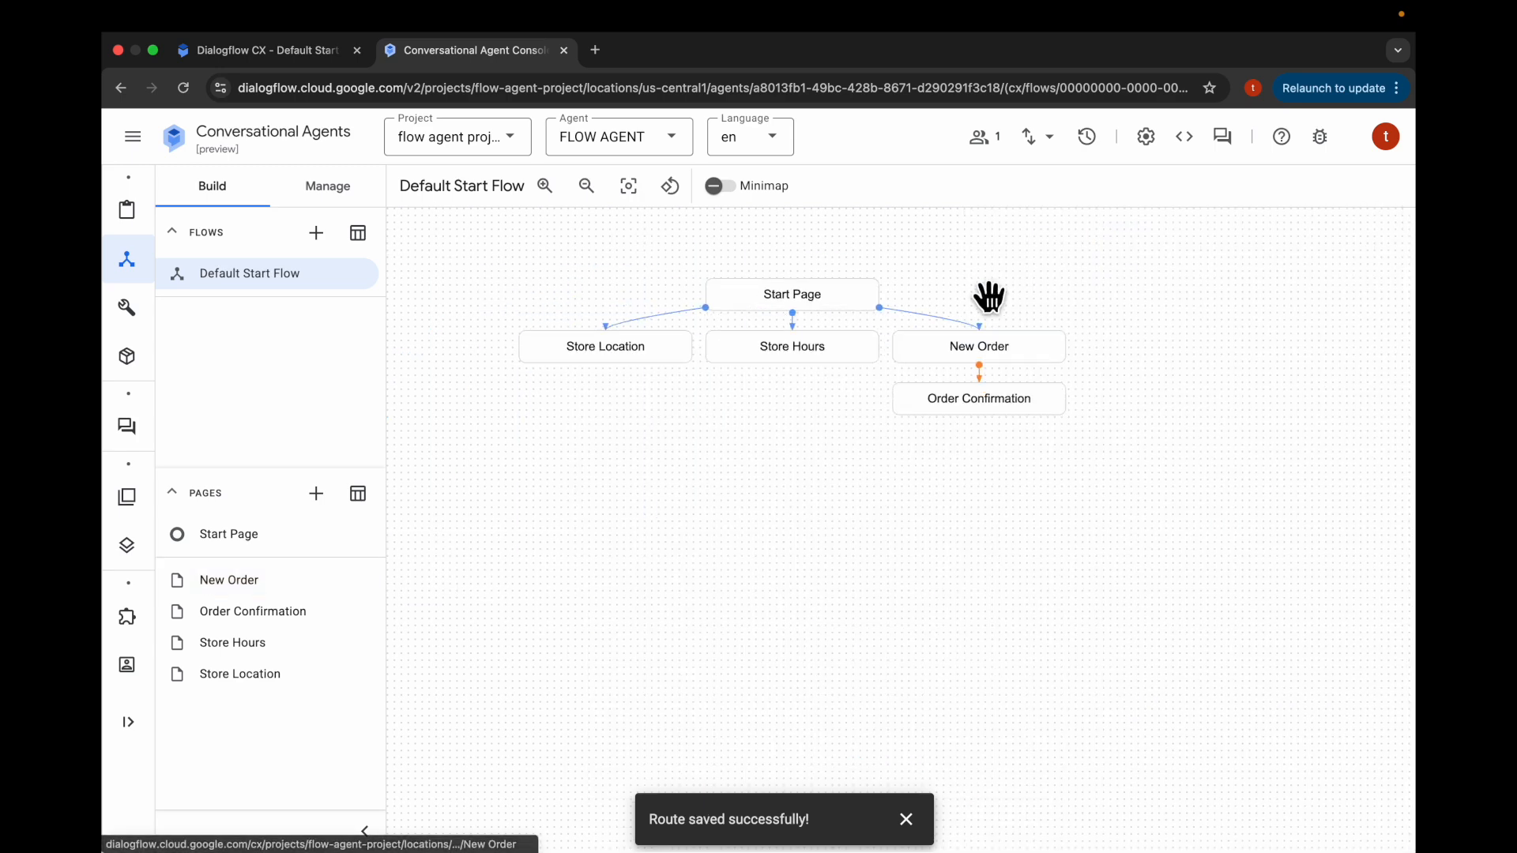
# Save the Order Confirmation page's entry fulfillment as "You can pick up your order for a $session.params.size $session.params.color shirt in 7 to 10 business days. Goodbye.".
pyautogui.click(961, 403)
pyautogui.click(872, 468)
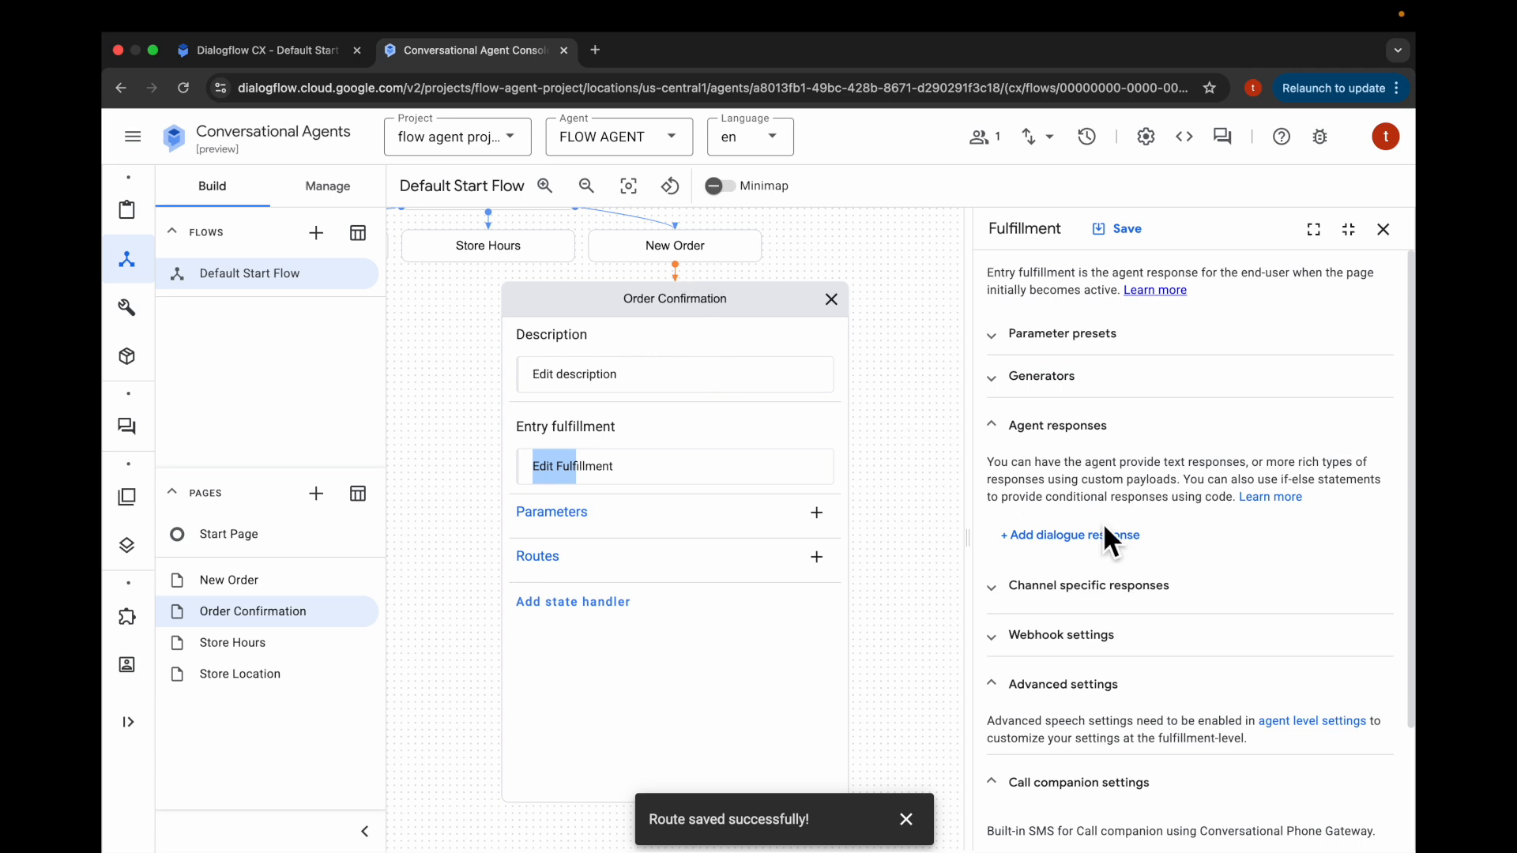
pyautogui.click(1076, 537)
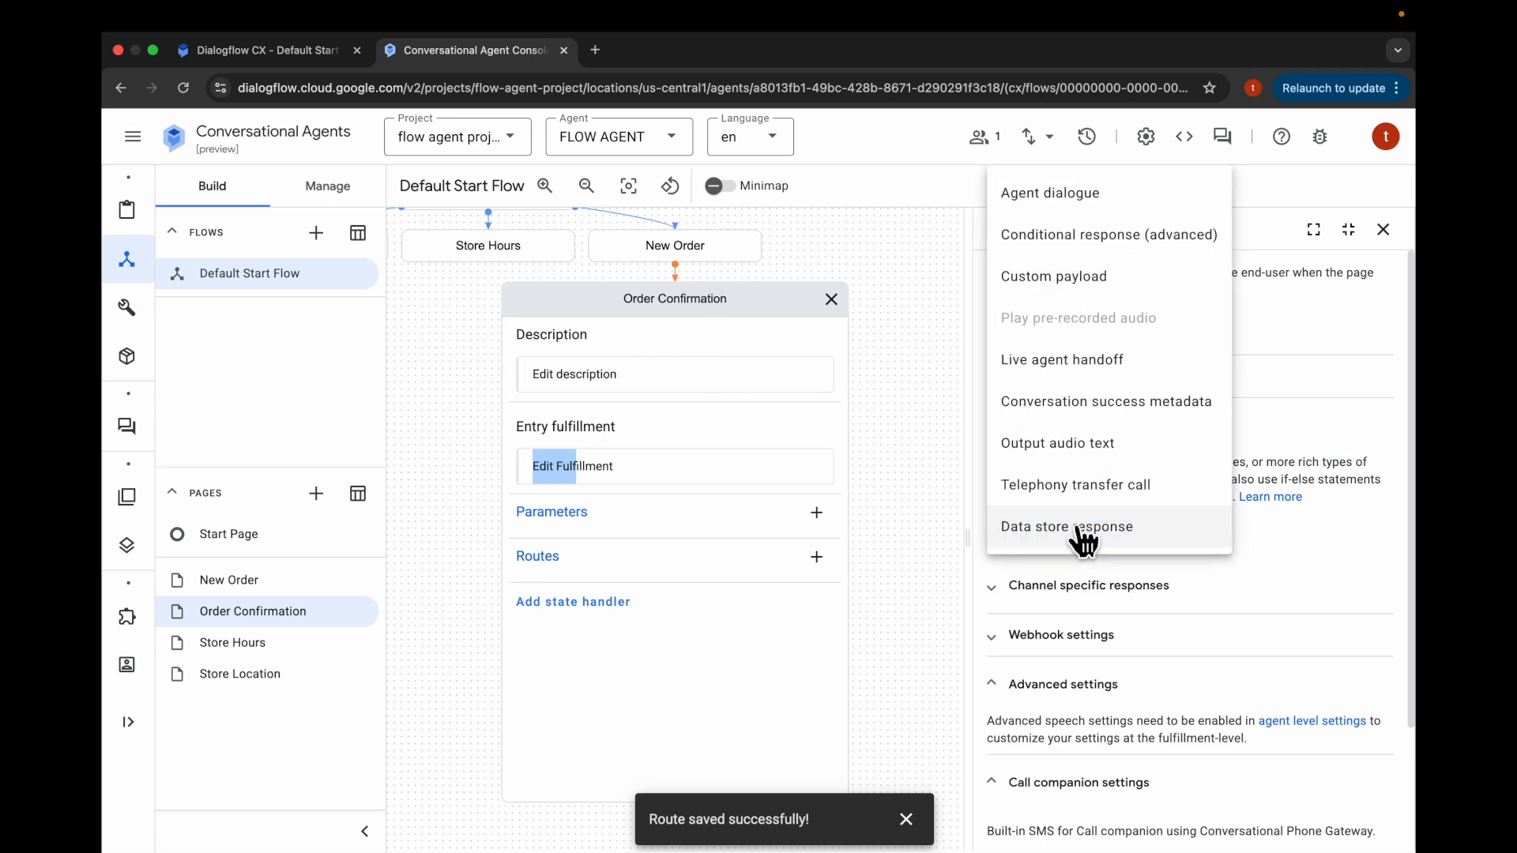
pyautogui.click(1067, 198)
pyautogui.click(1037, 589)
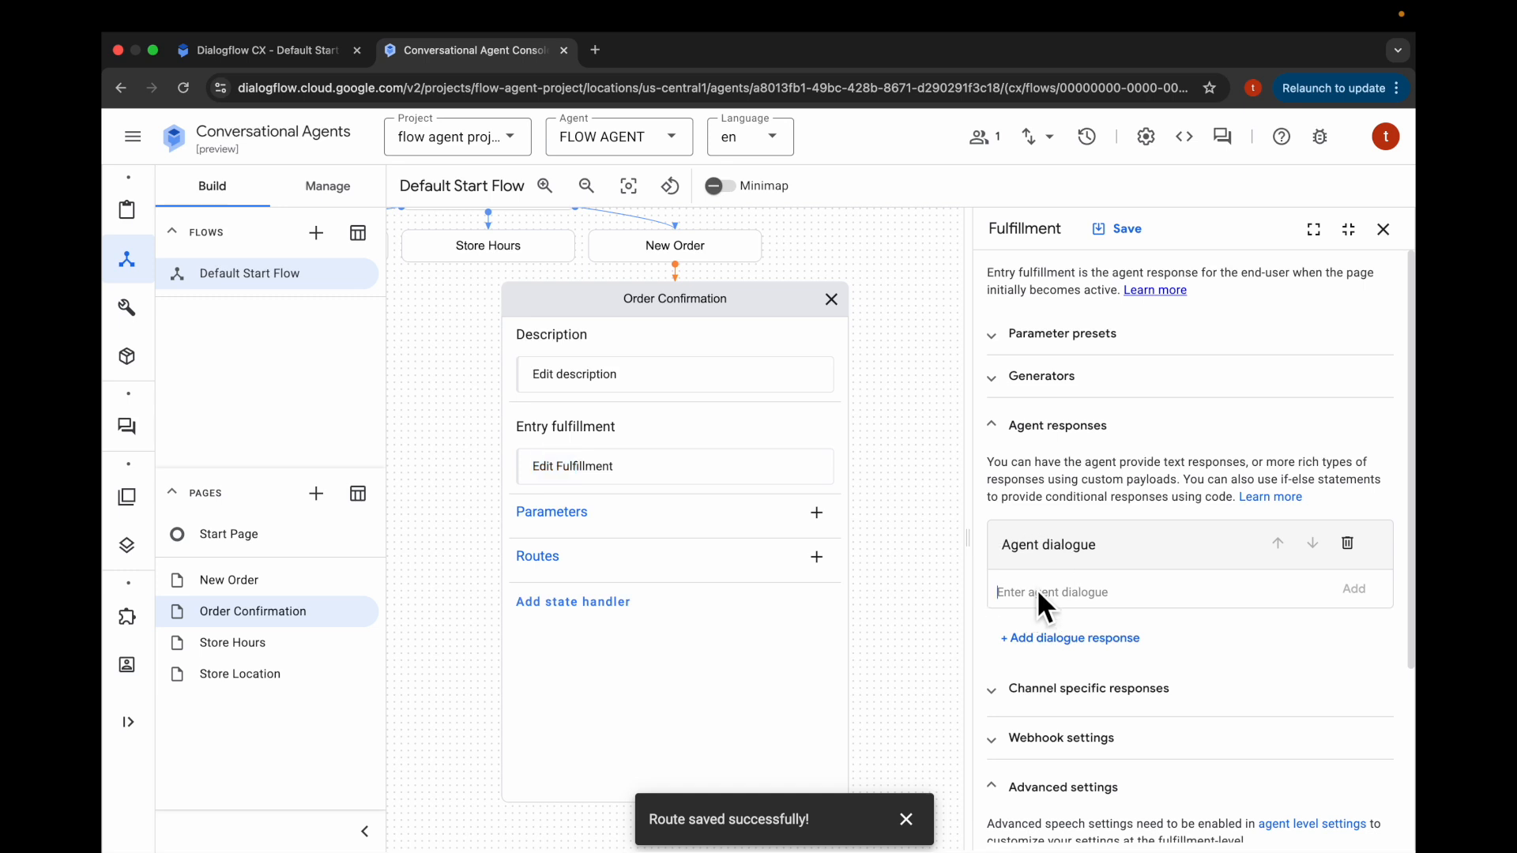
pyautogui.write('You can pick up your order for a $session.params.size $session.params.color shirt in 7 to 10 business days. Goodbye.')
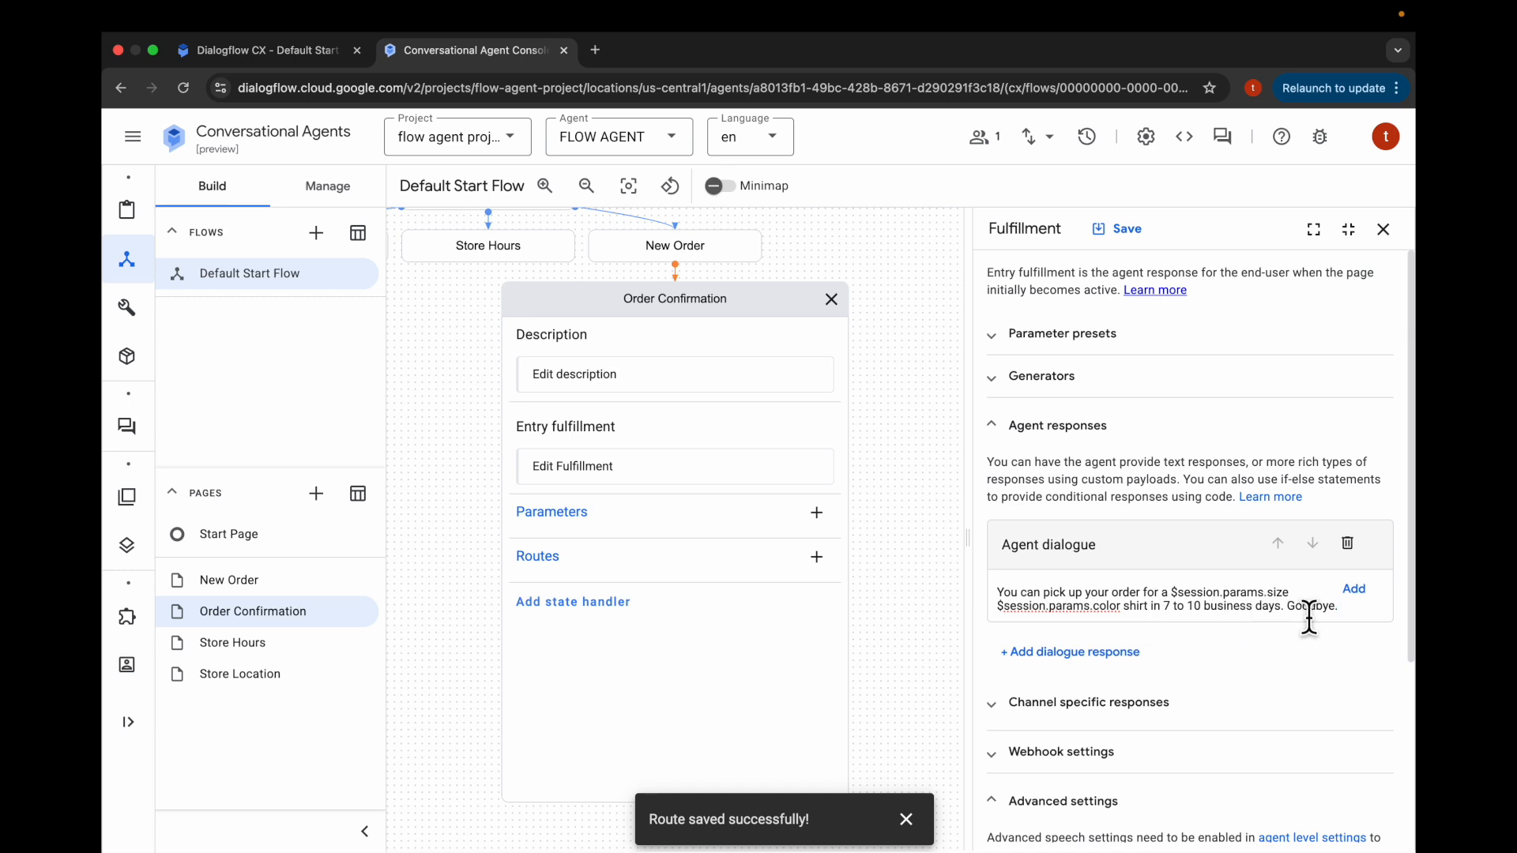
pyautogui.click(1355, 591)
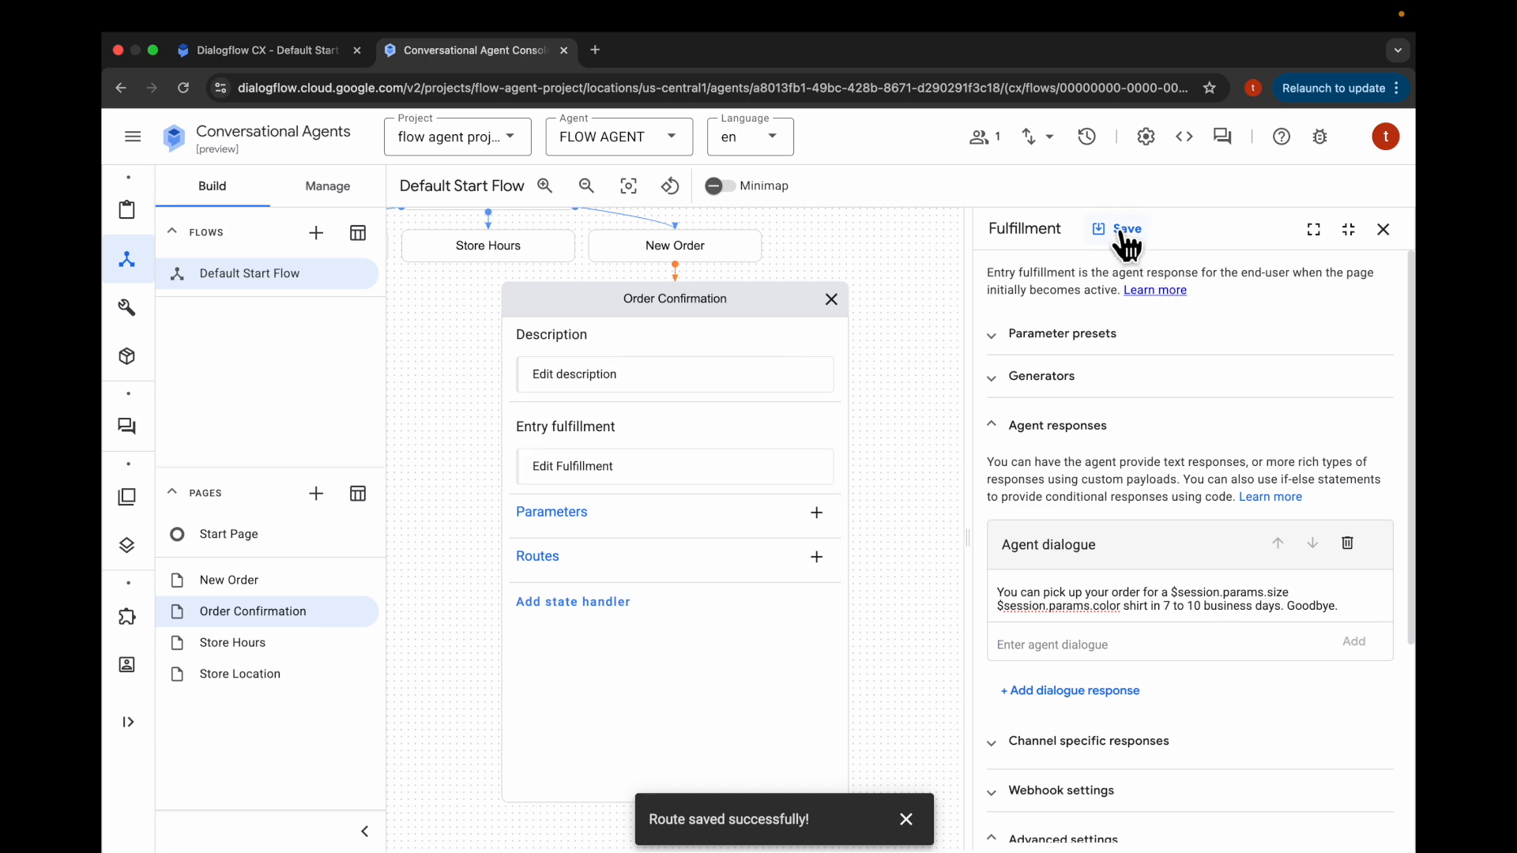
pyautogui.scroll(-3, 1174, 542)
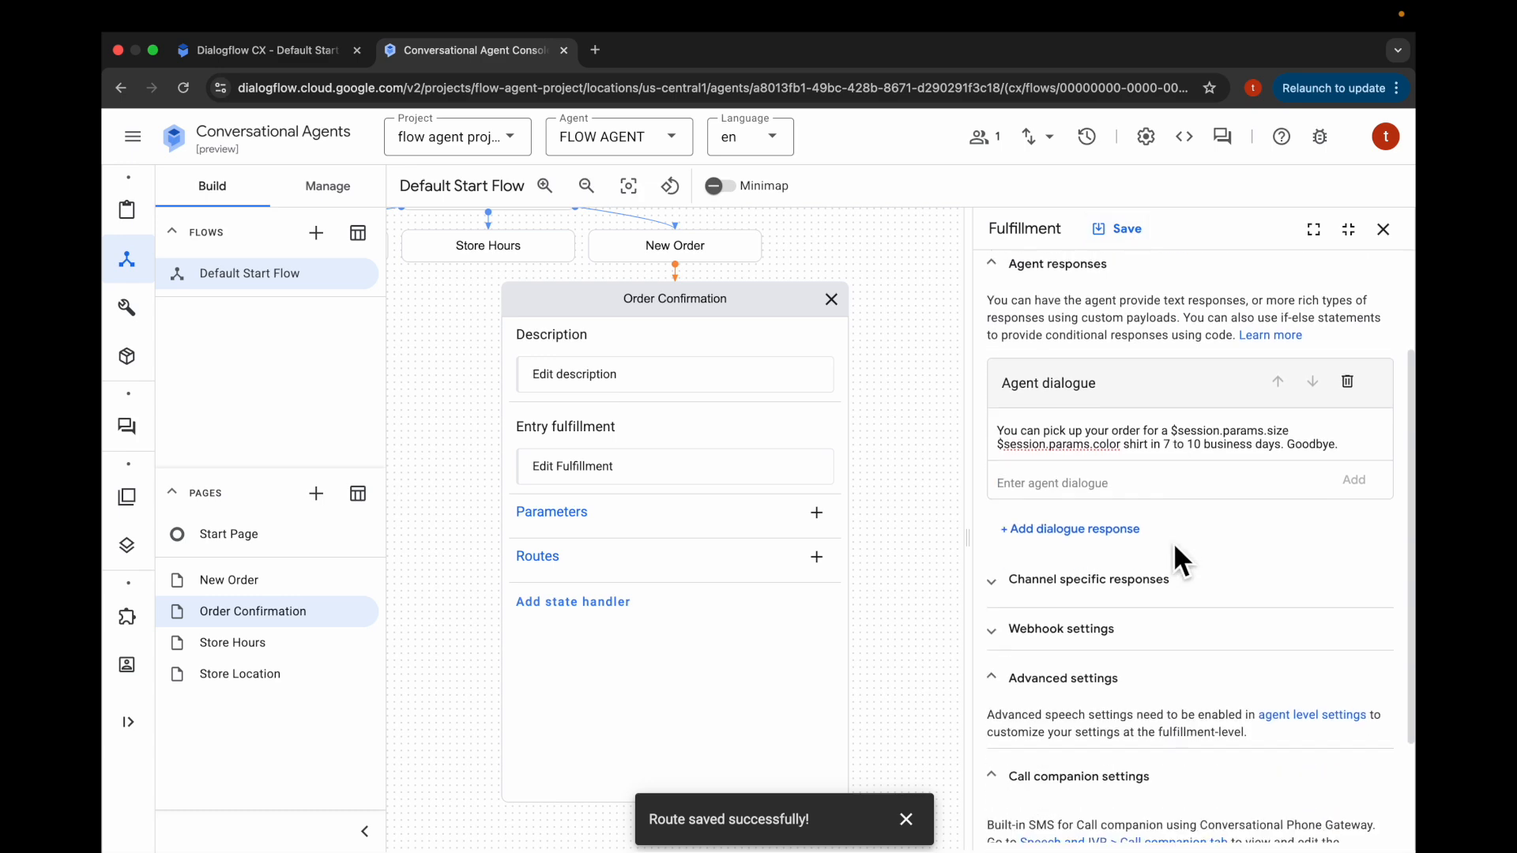
pyautogui.scroll(3, 1168, 546)
pyautogui.click(1130, 231)
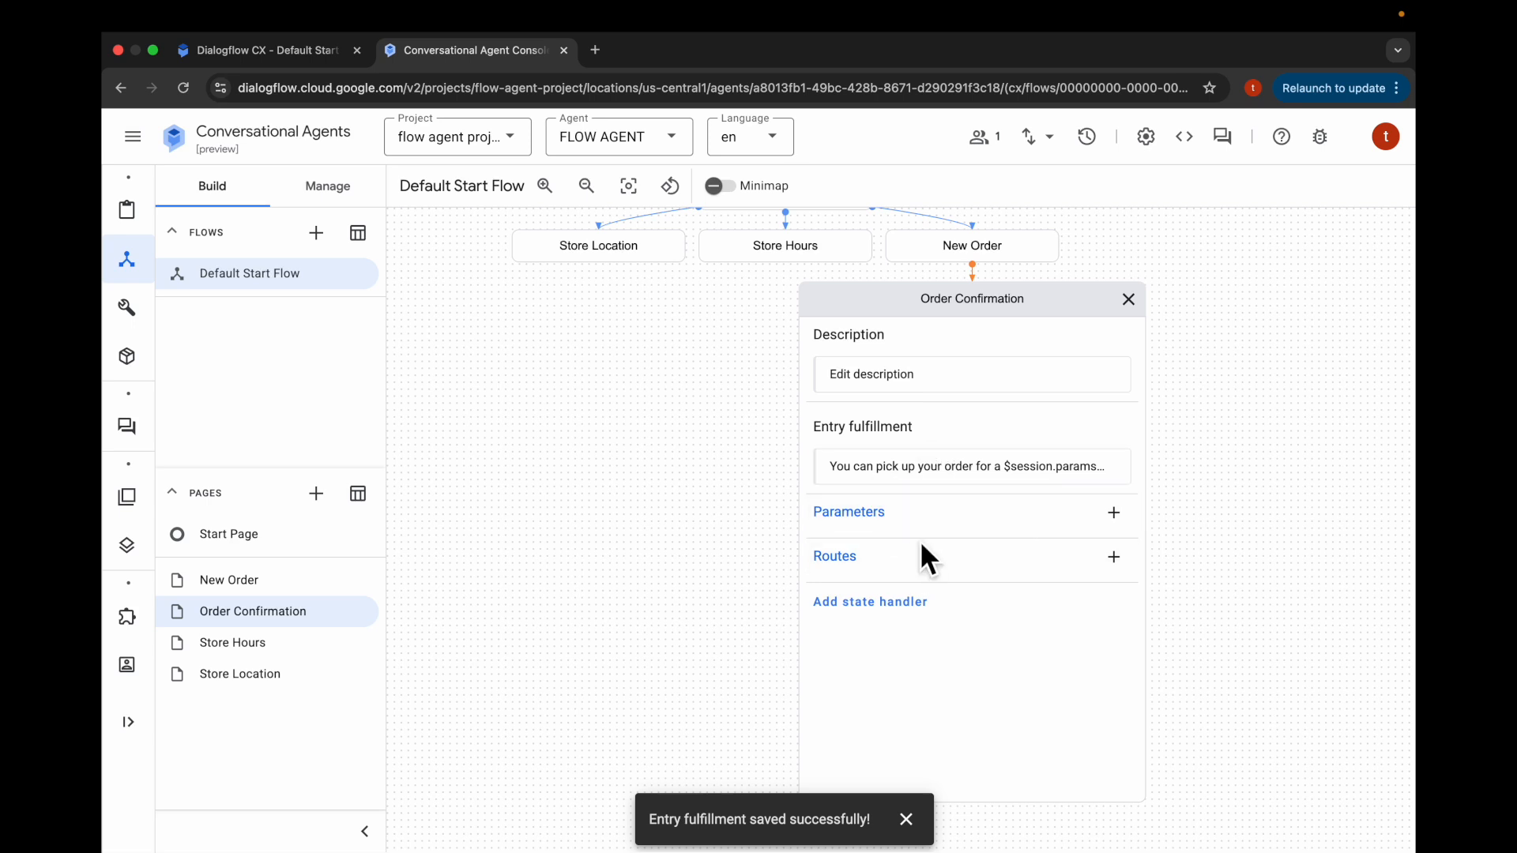
# Add a route to the Order Confirmation page with the customized condition expression true.
pyautogui.click(1114, 557)
pyautogui.scroll(-1, 1122, 567)
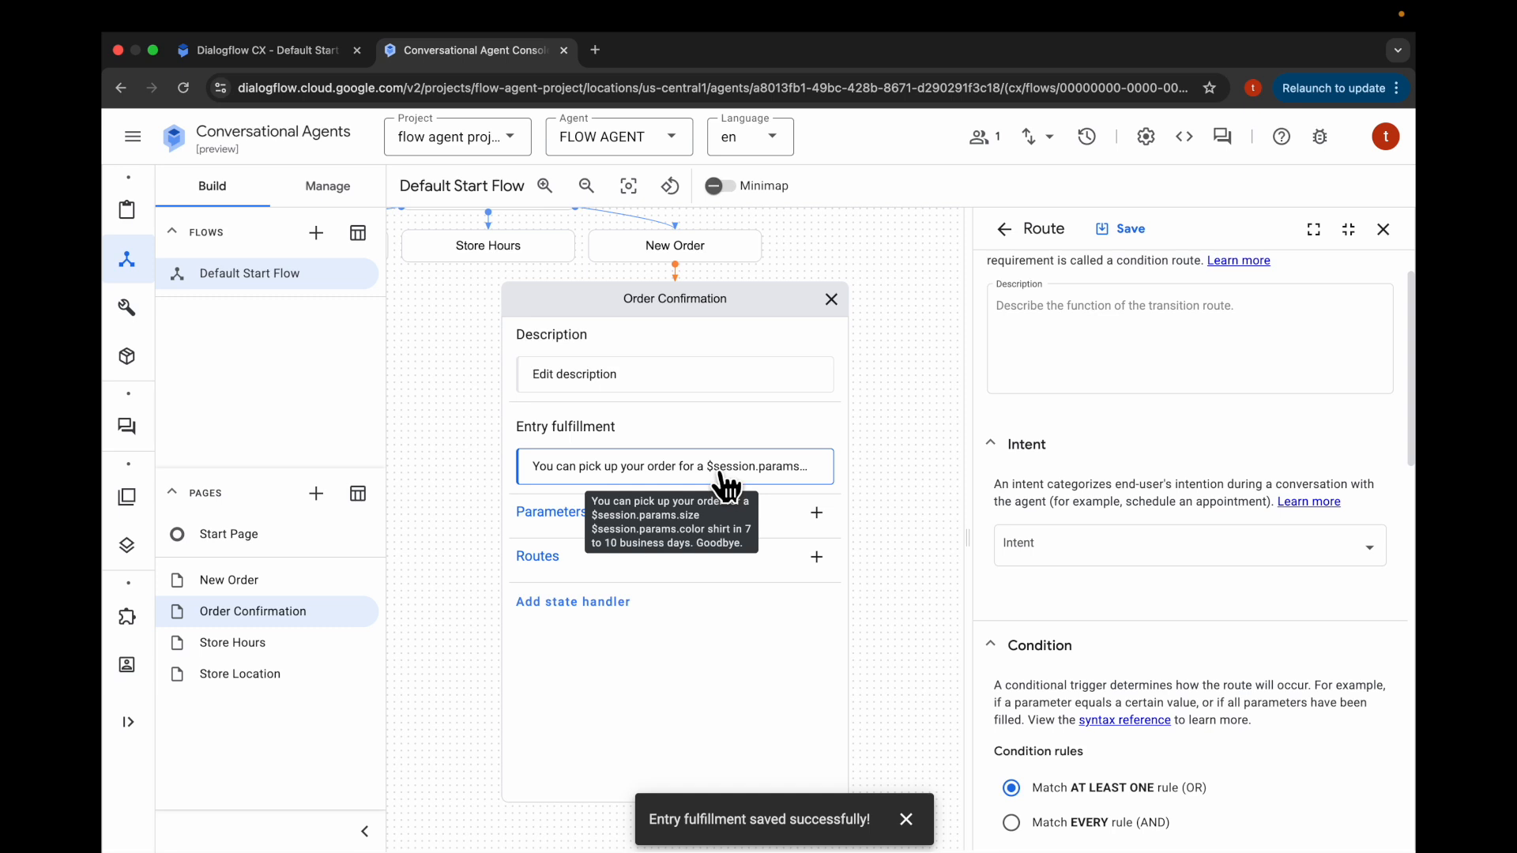
pyautogui.scroll(-4, 1156, 571)
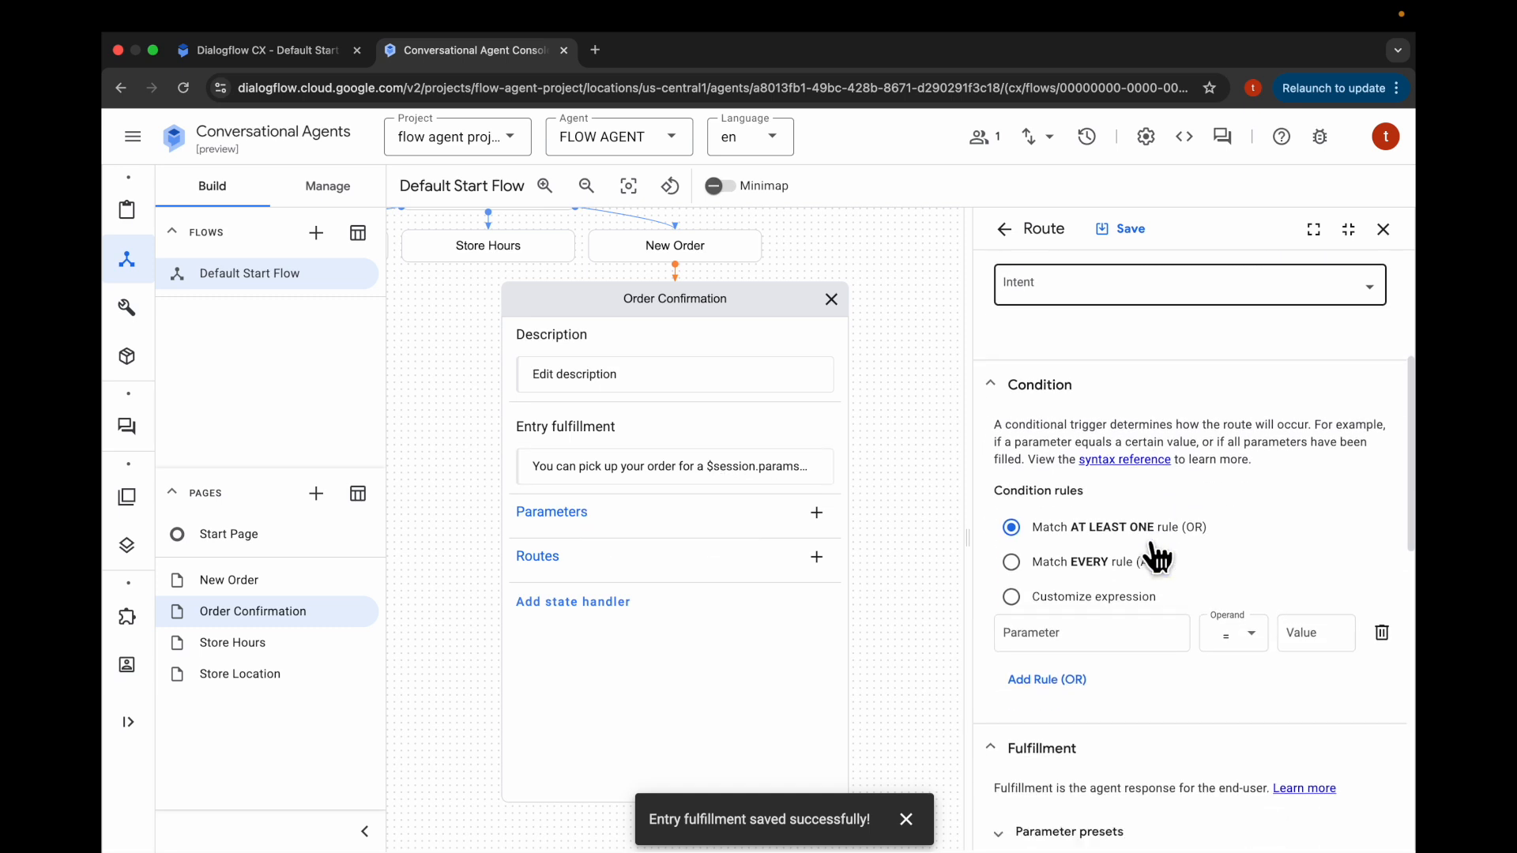
pyautogui.scroll(-3, 1158, 558)
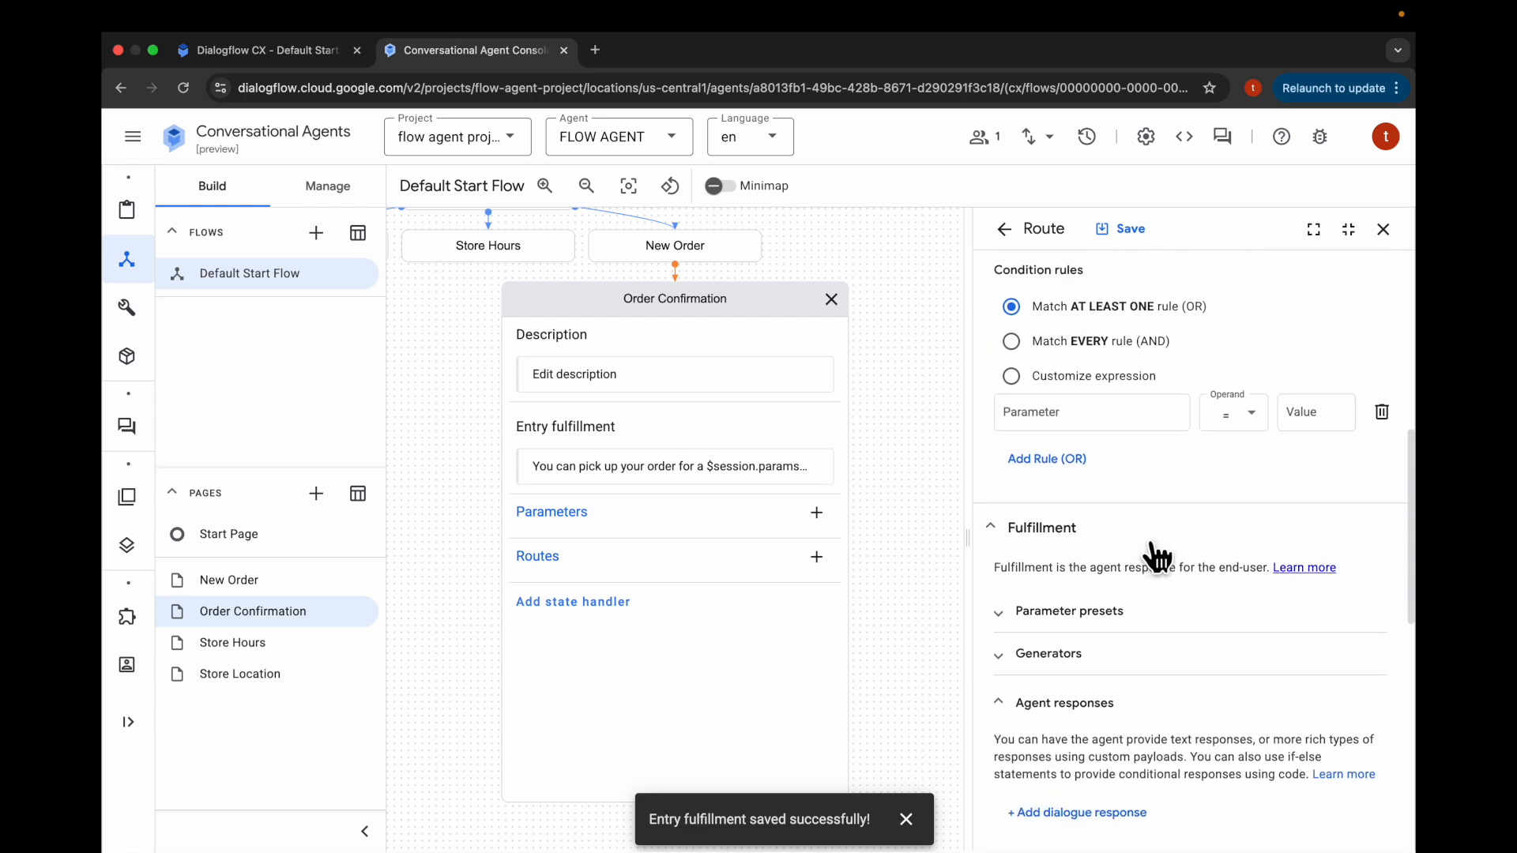
pyautogui.click(1013, 377)
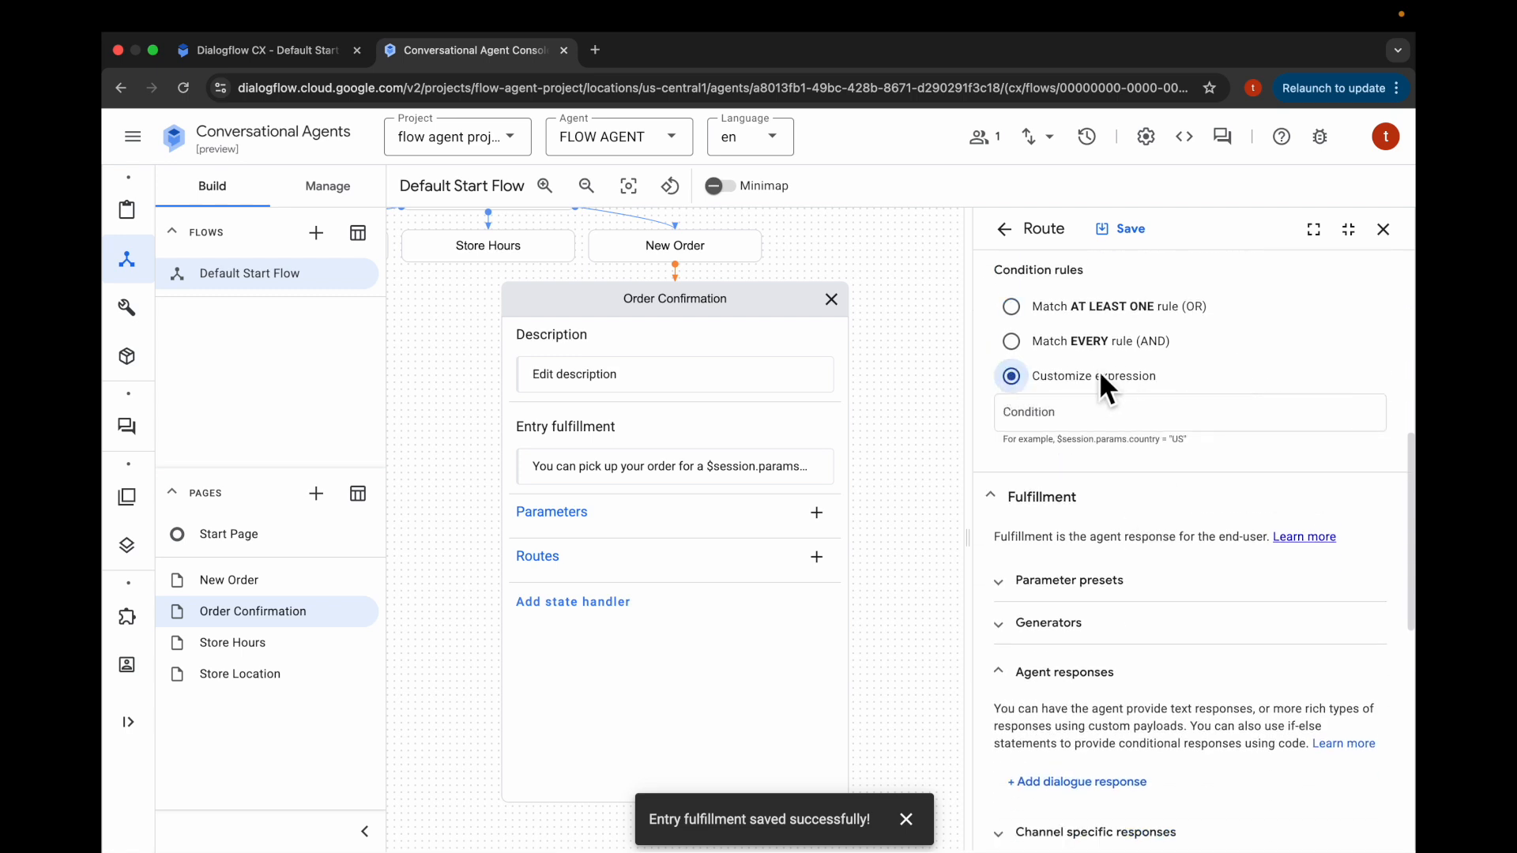
pyautogui.click(1123, 427)
pyautogui.write('true')
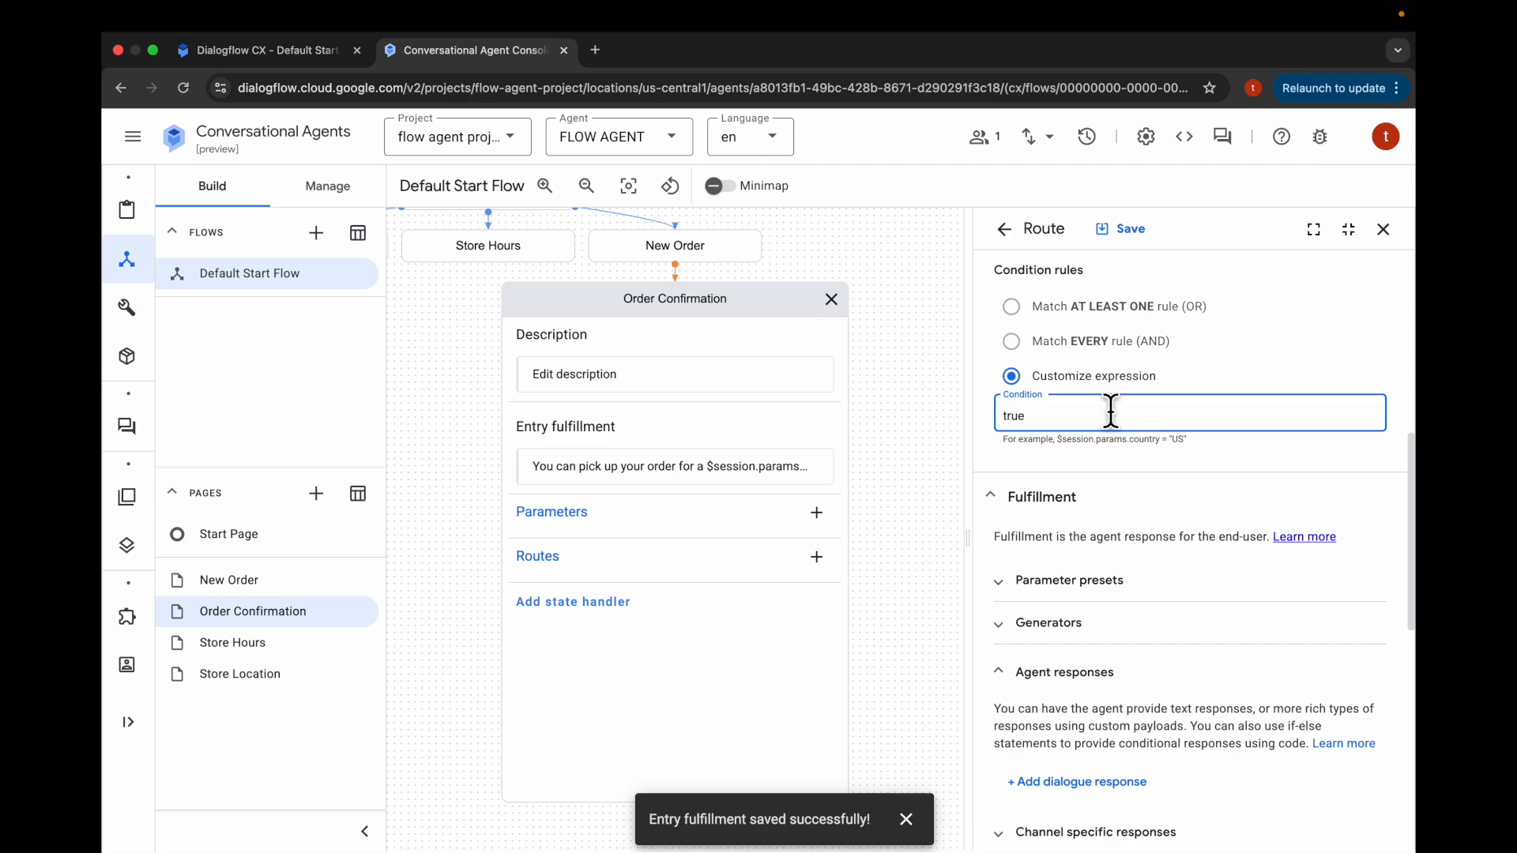
# Set the Order Confirmation route to transition to the End Session page, save it and close the page.
pyautogui.scroll(-10, 1111, 412)
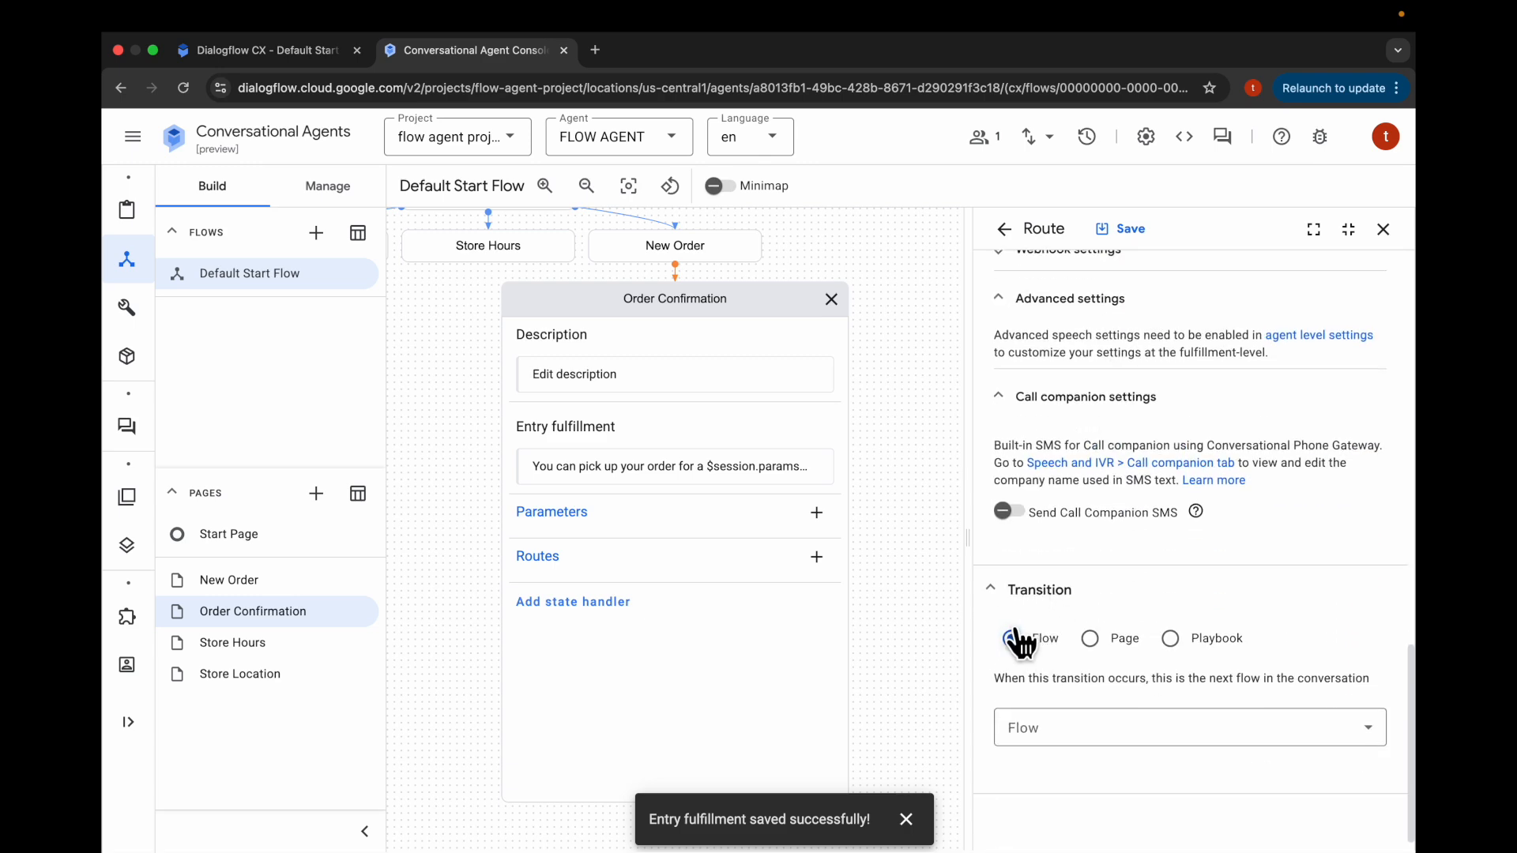
pyautogui.click(1092, 639)
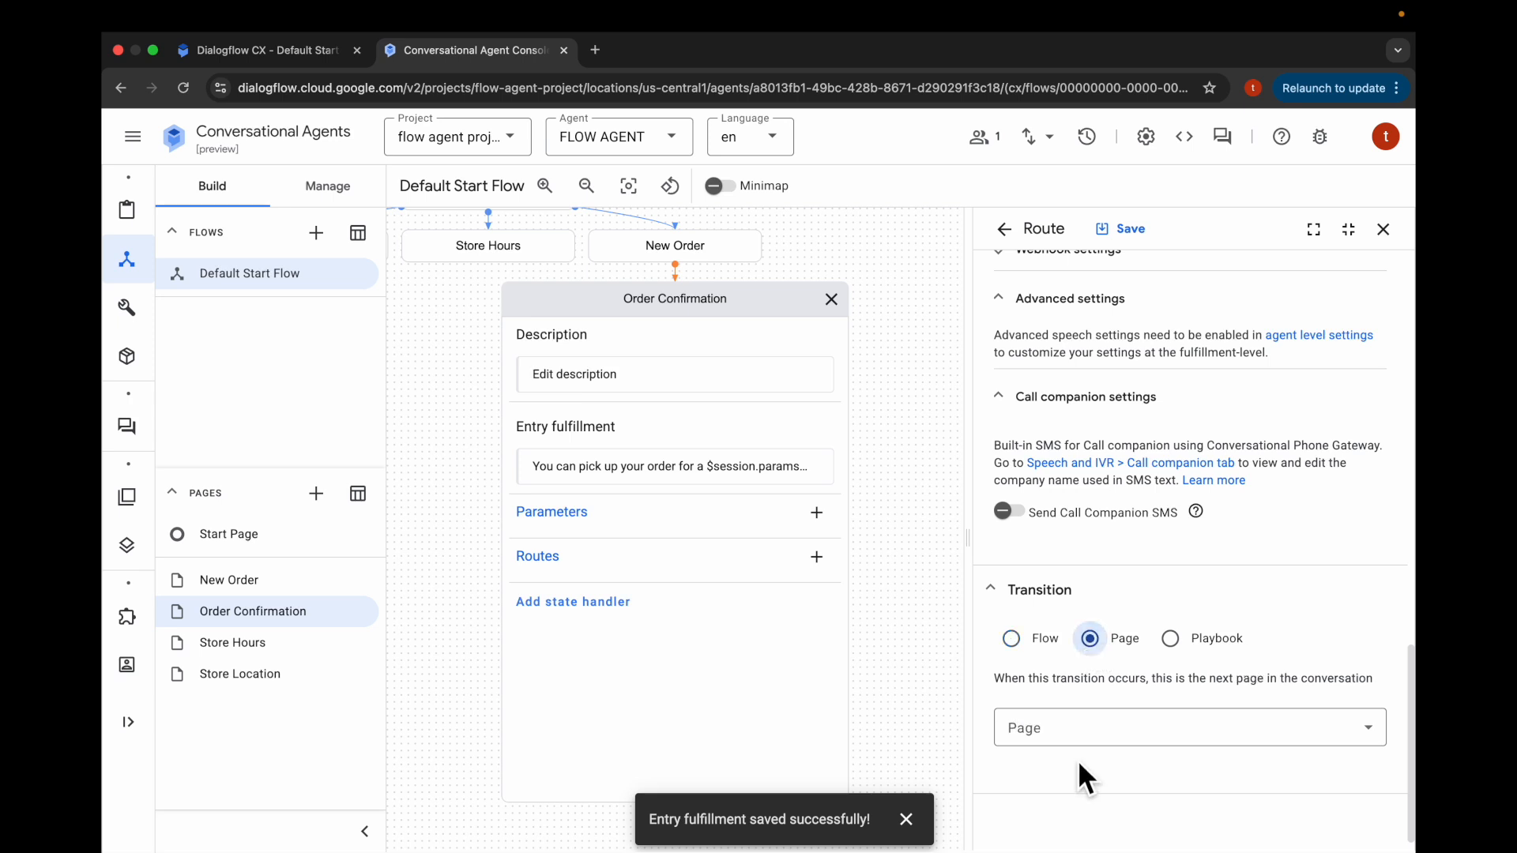
pyautogui.click(1070, 730)
pyautogui.scroll(-5, 1084, 608)
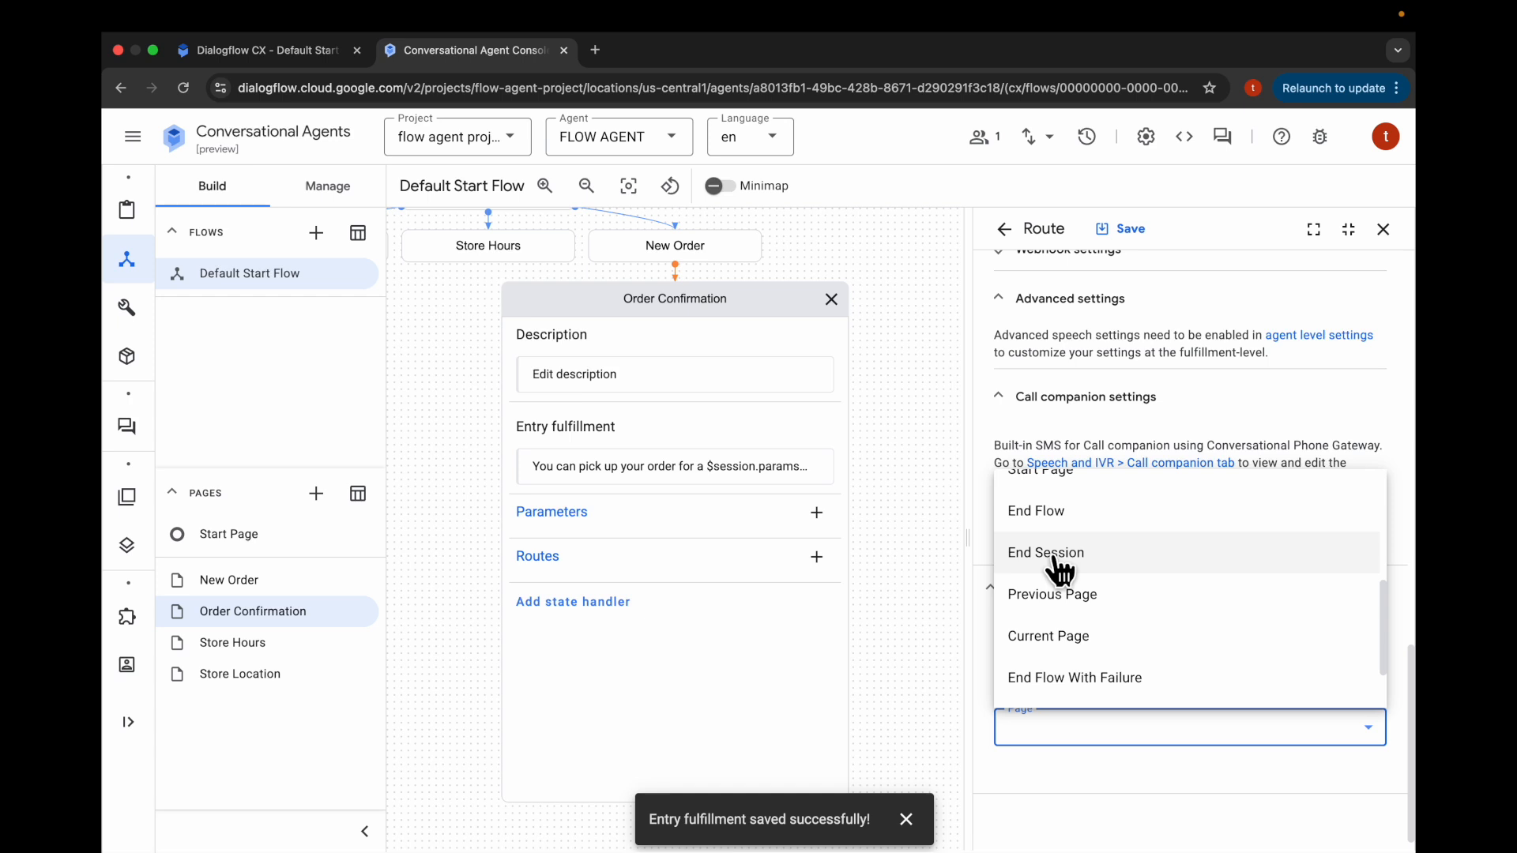
pyautogui.click(1053, 555)
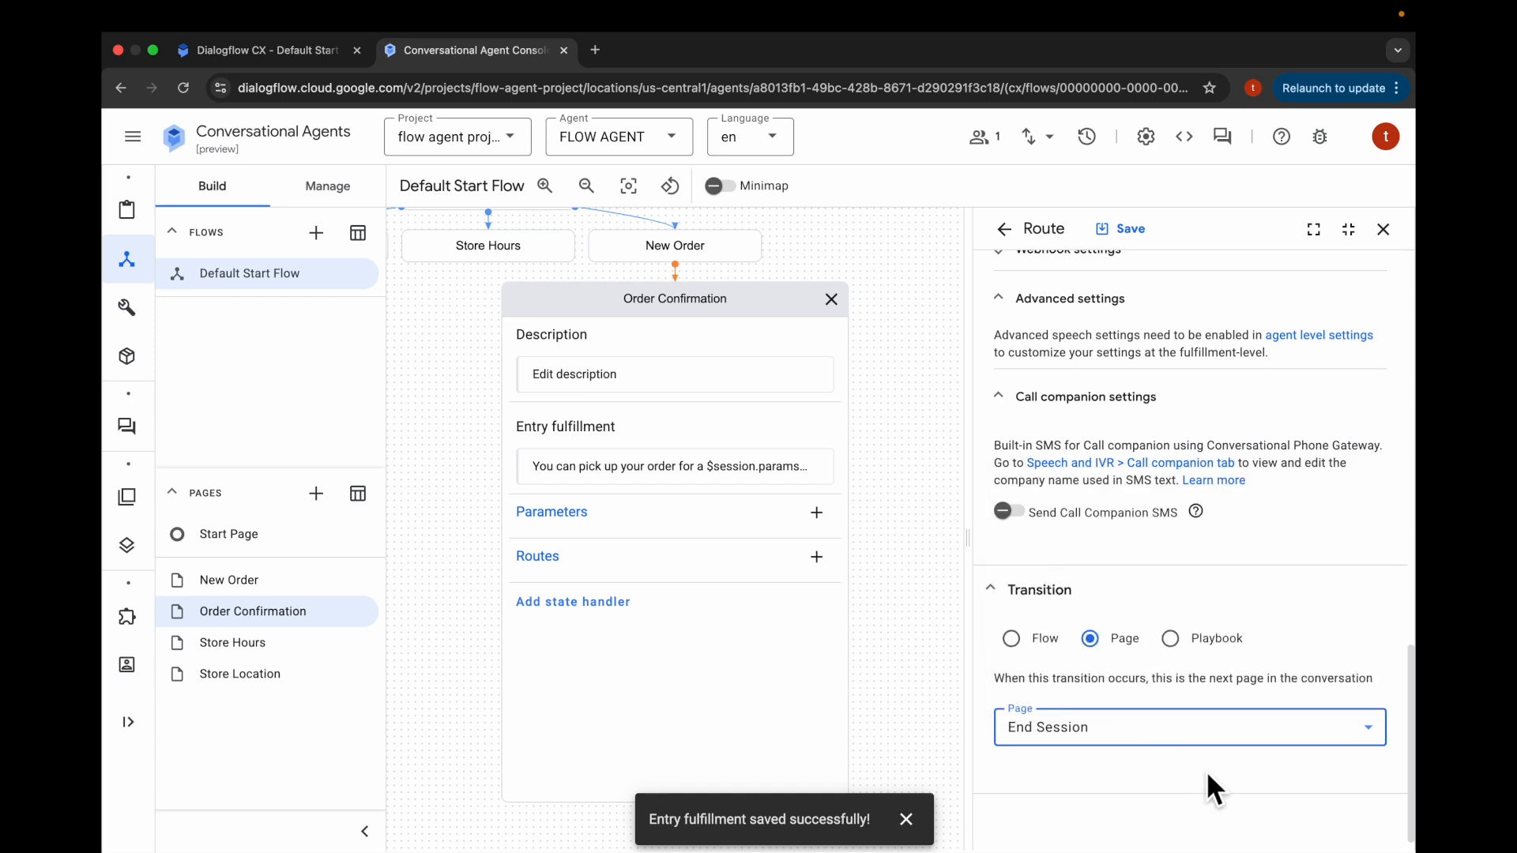
pyautogui.scroll(1, 1206, 773)
pyautogui.click(1135, 229)
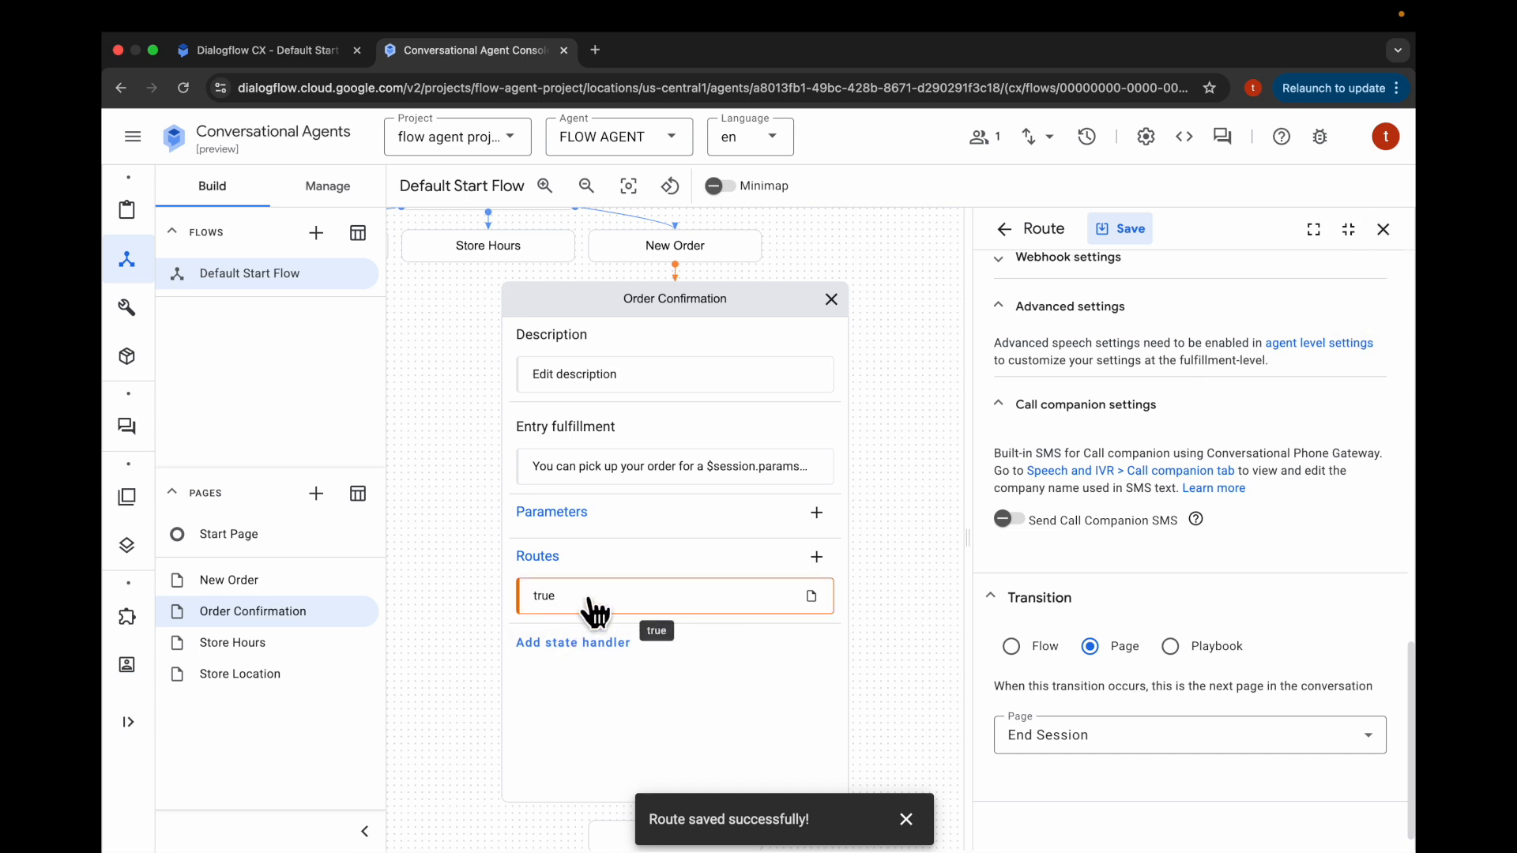
pyautogui.click(1383, 229)
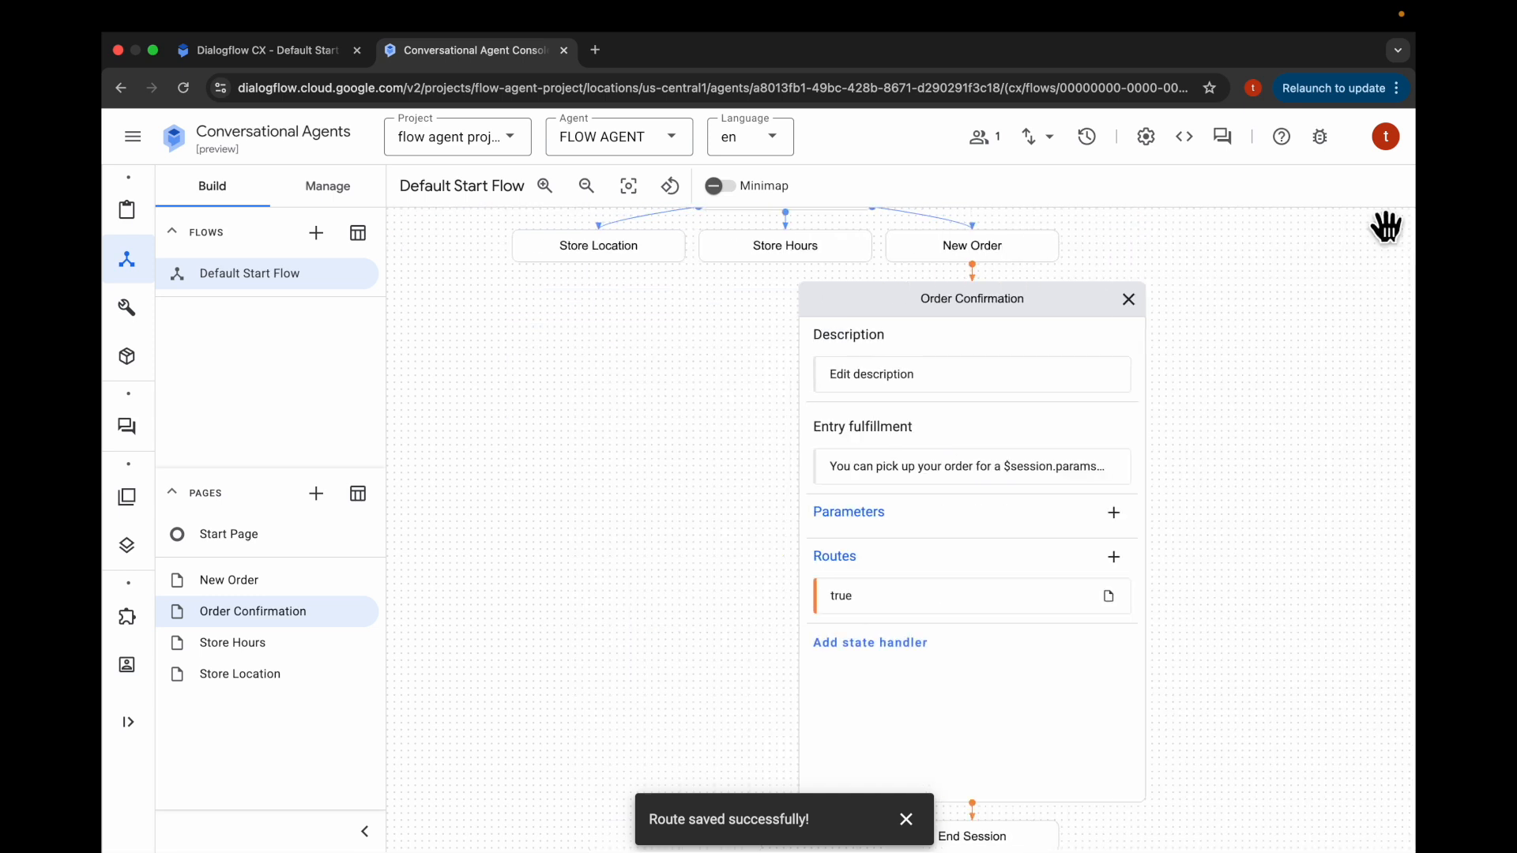
pyautogui.click(1128, 299)
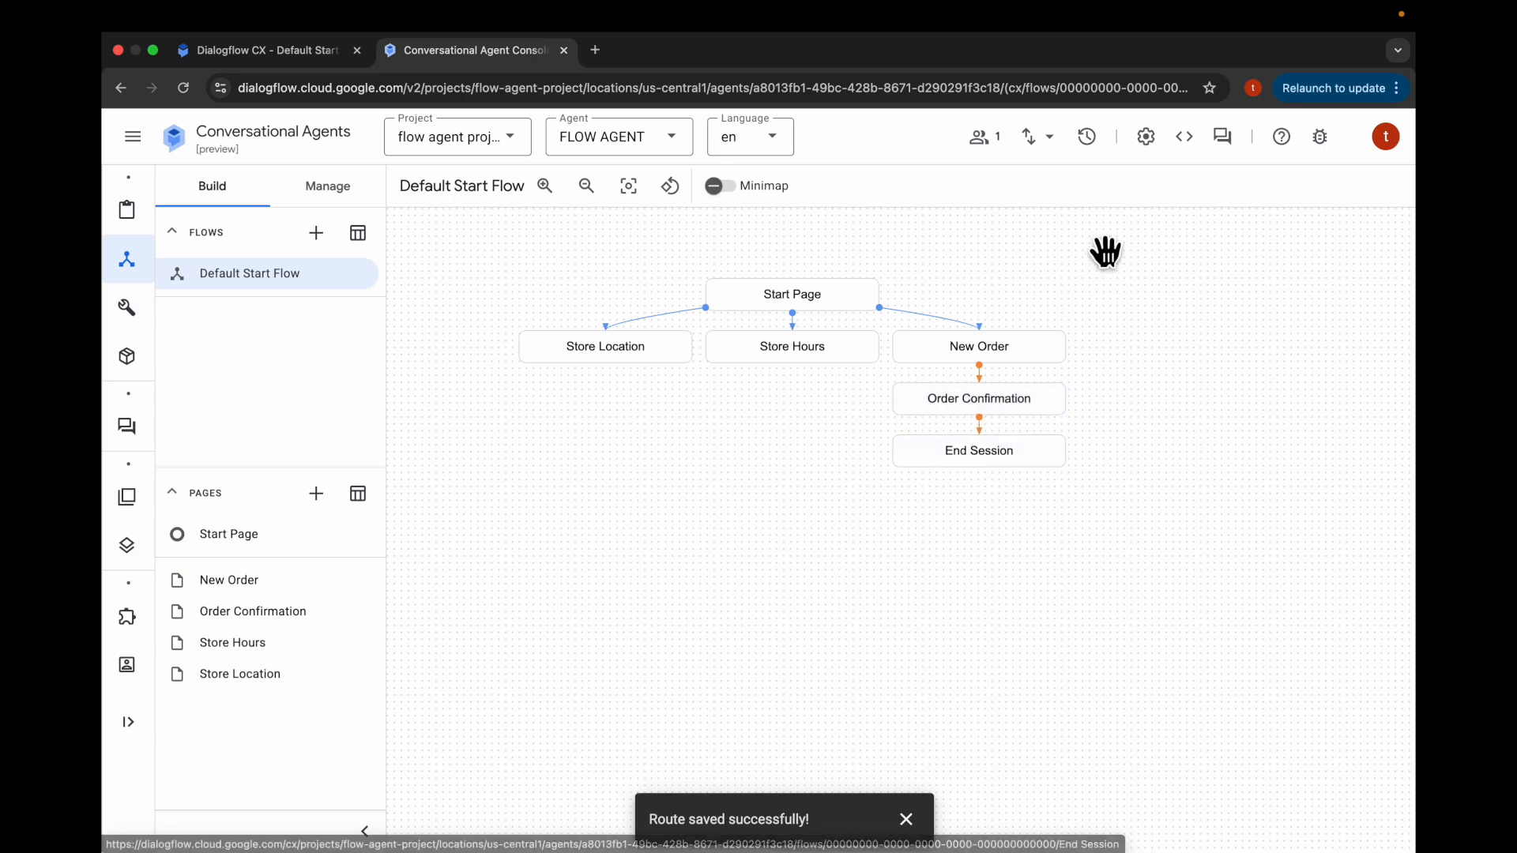
# Start a test conversation with the agent by sending "hi" and "I want to order a shirt".
pyautogui.click(1225, 140)
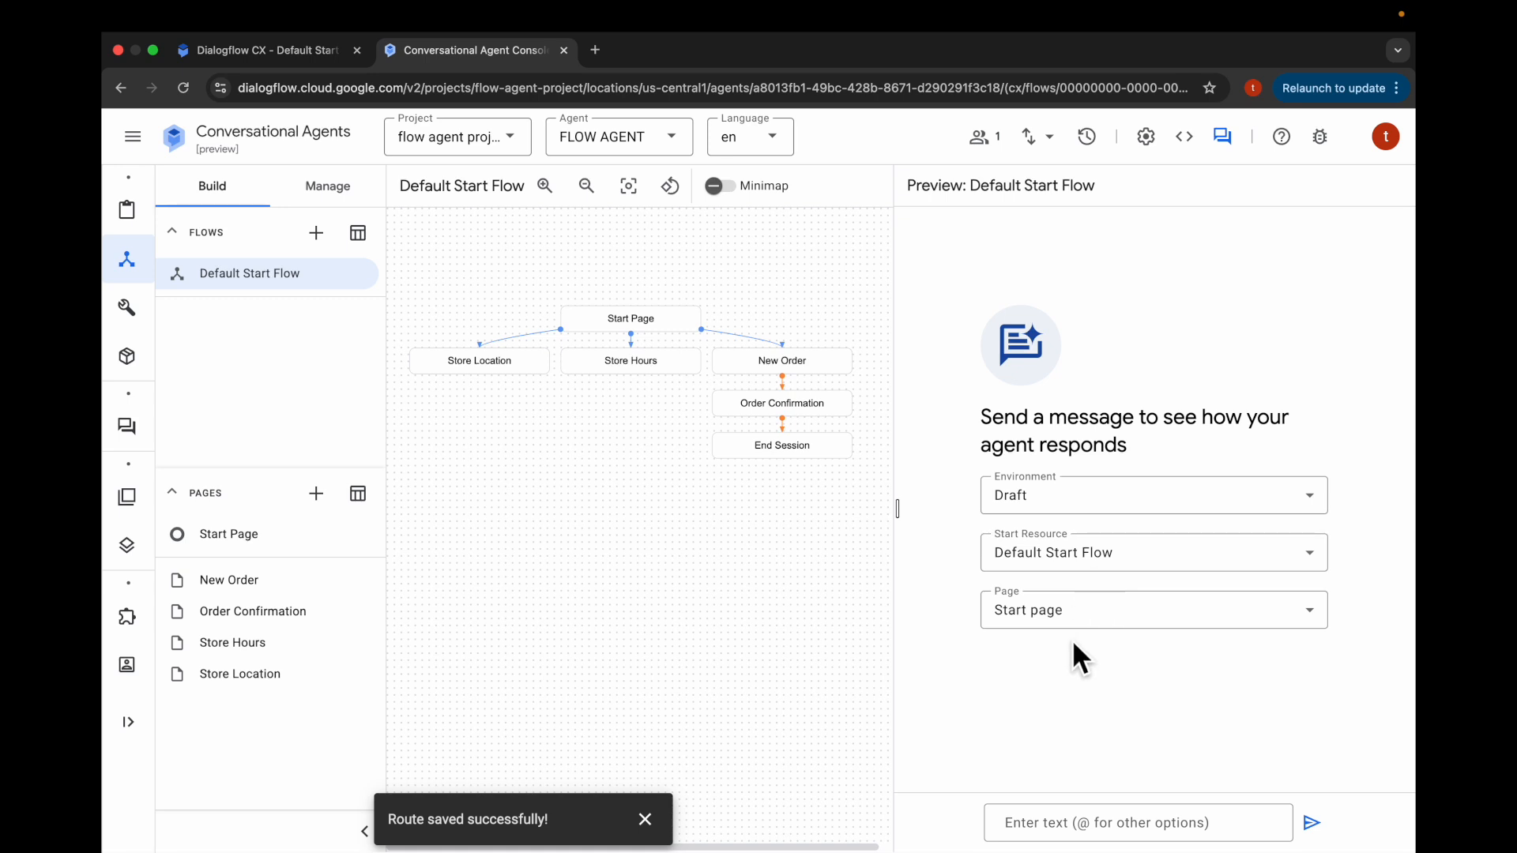
pyautogui.click(1112, 829)
pyautogui.write('hi')
pyautogui.press('Return')
pyautogui.write('I want to order')
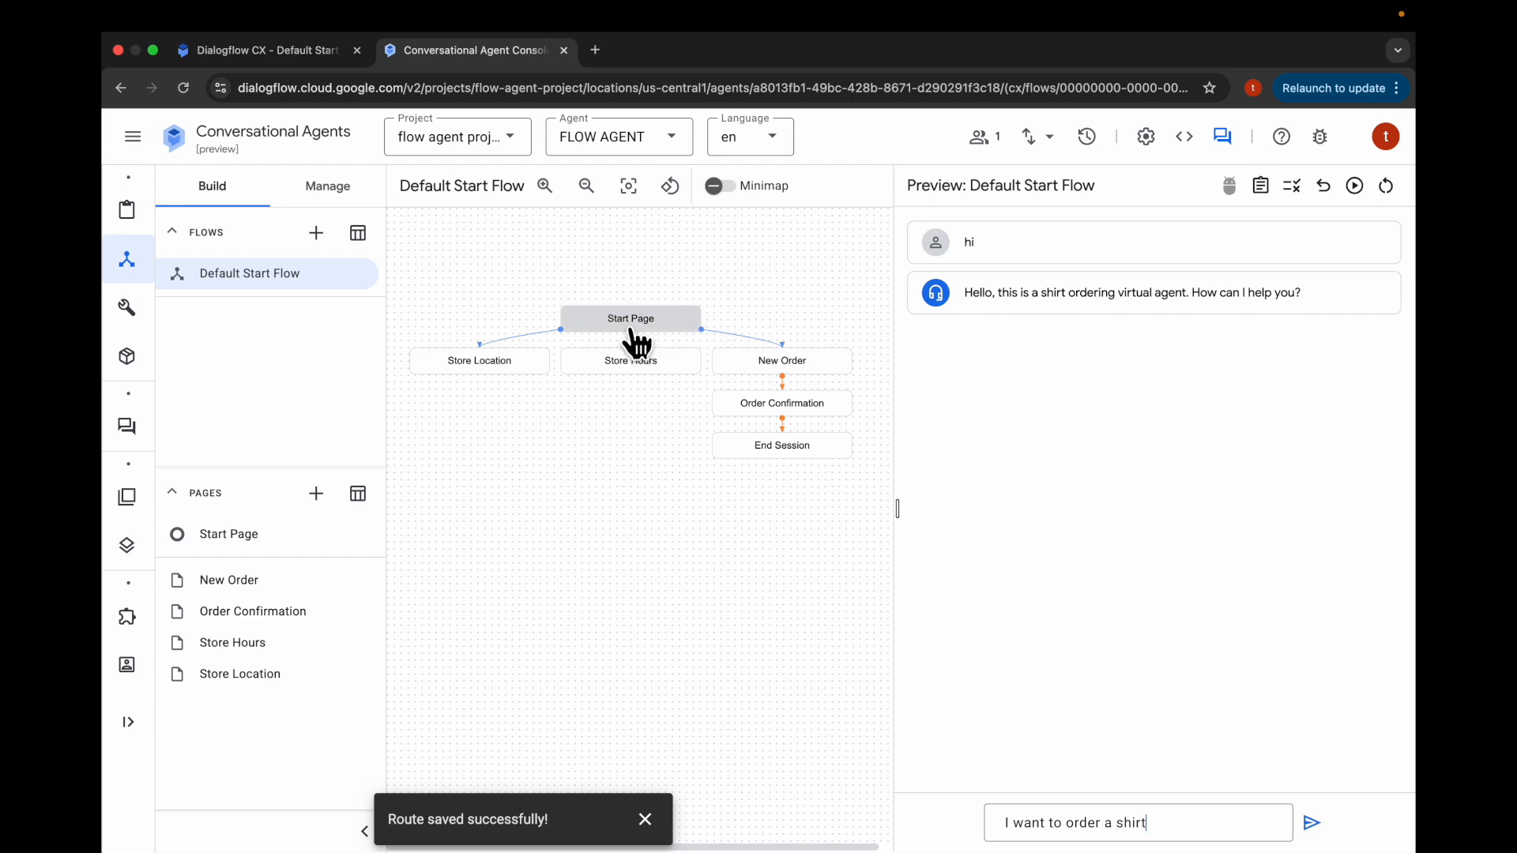
pyautogui.press('Return')
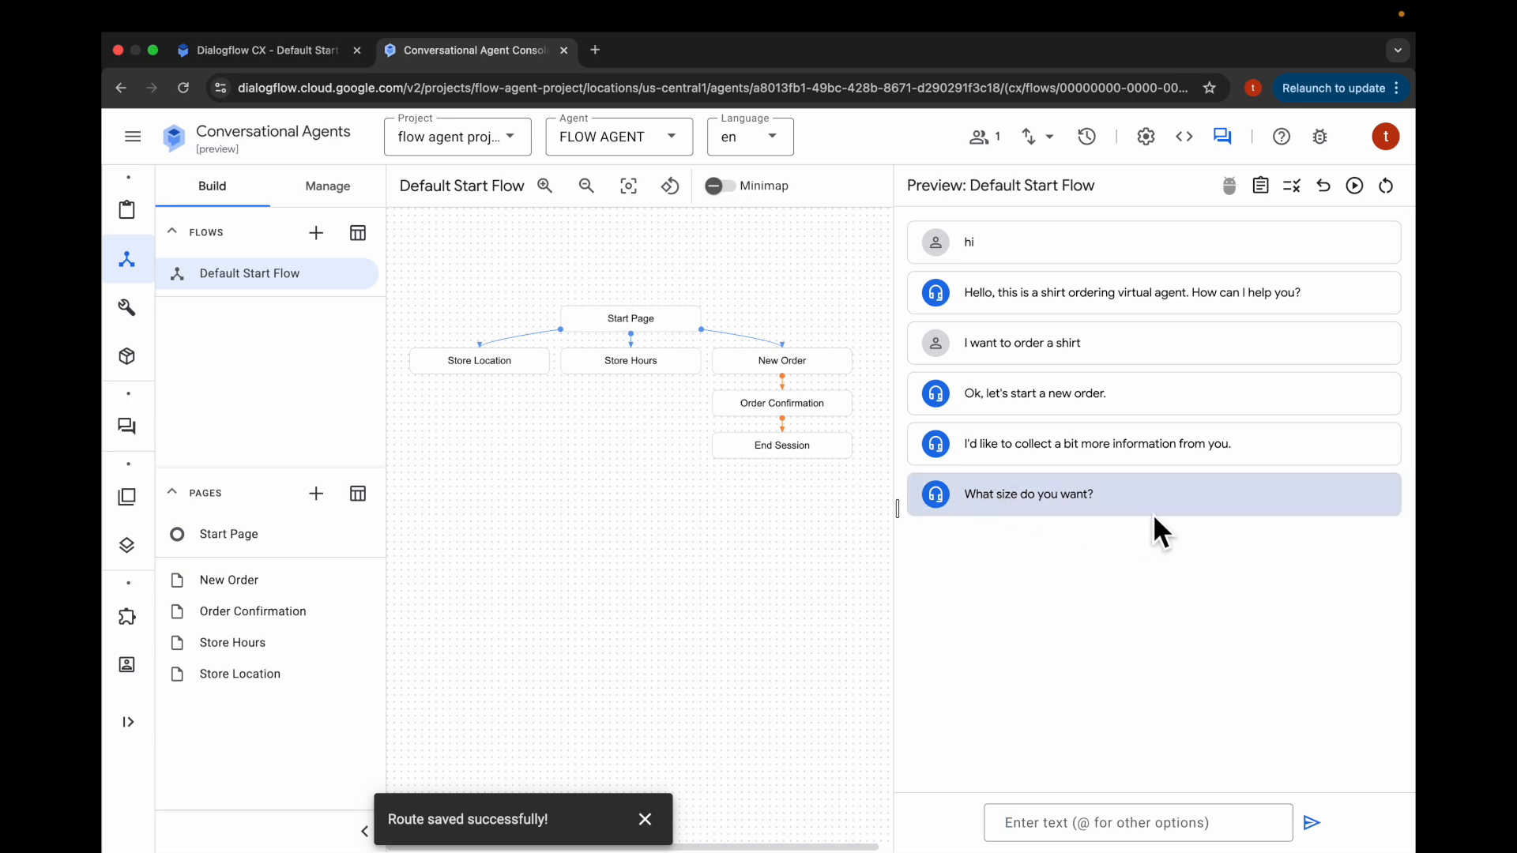
# Answer the agent's size question with "large" and its color question with "yellow", and review the conversation's replies.
pyautogui.click(1052, 822)
pyautogui.write('large')
pyautogui.press('Return')
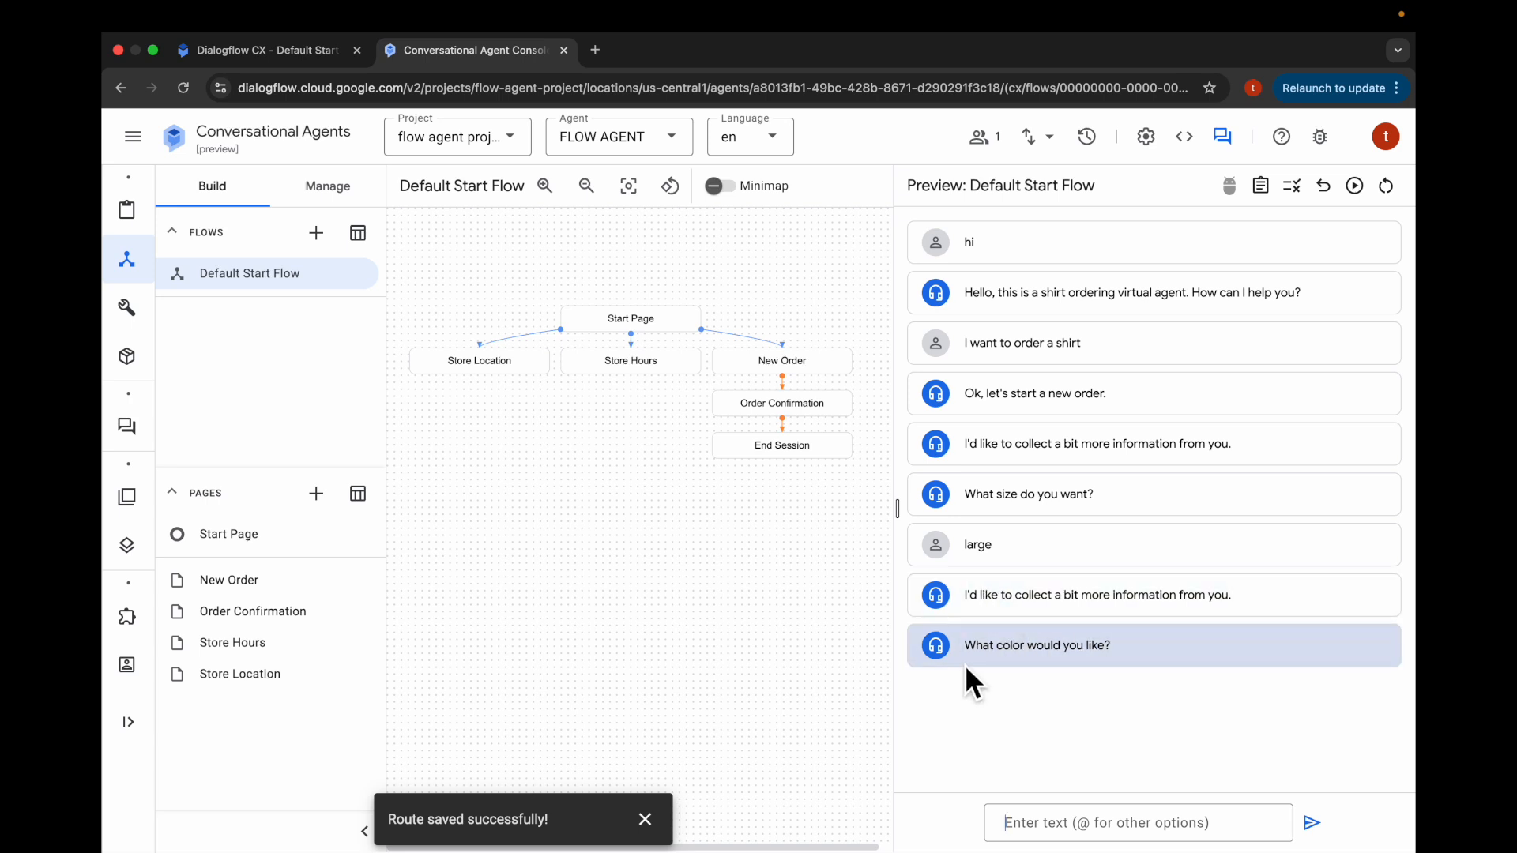
pyautogui.click(1055, 822)
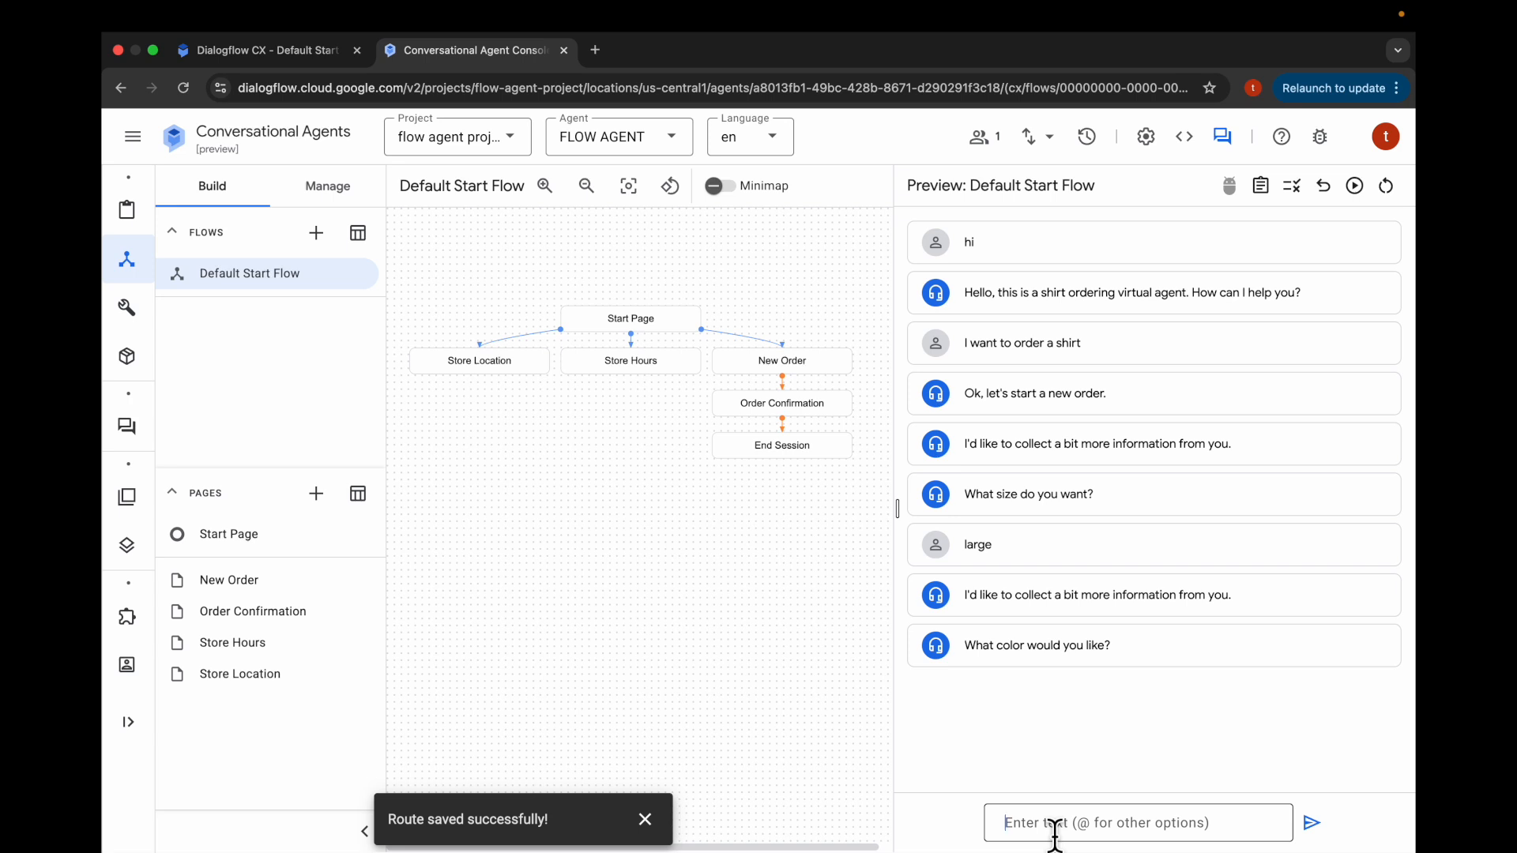
pyautogui.write('yellow')
pyautogui.press('Return')
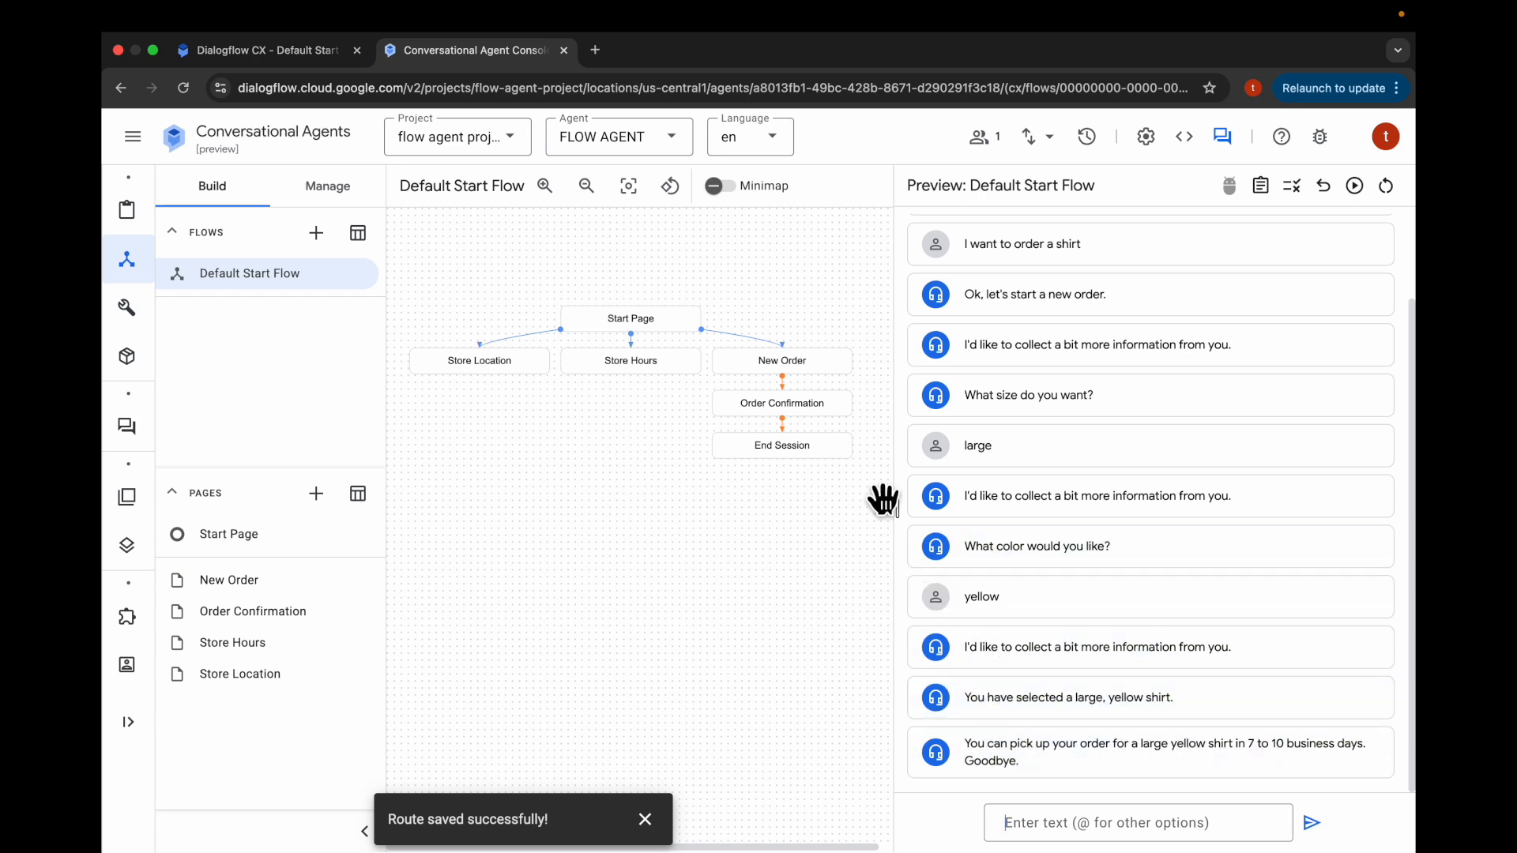
pyautogui.moveTo(960, 702); pyautogui.dragTo(1188, 702)
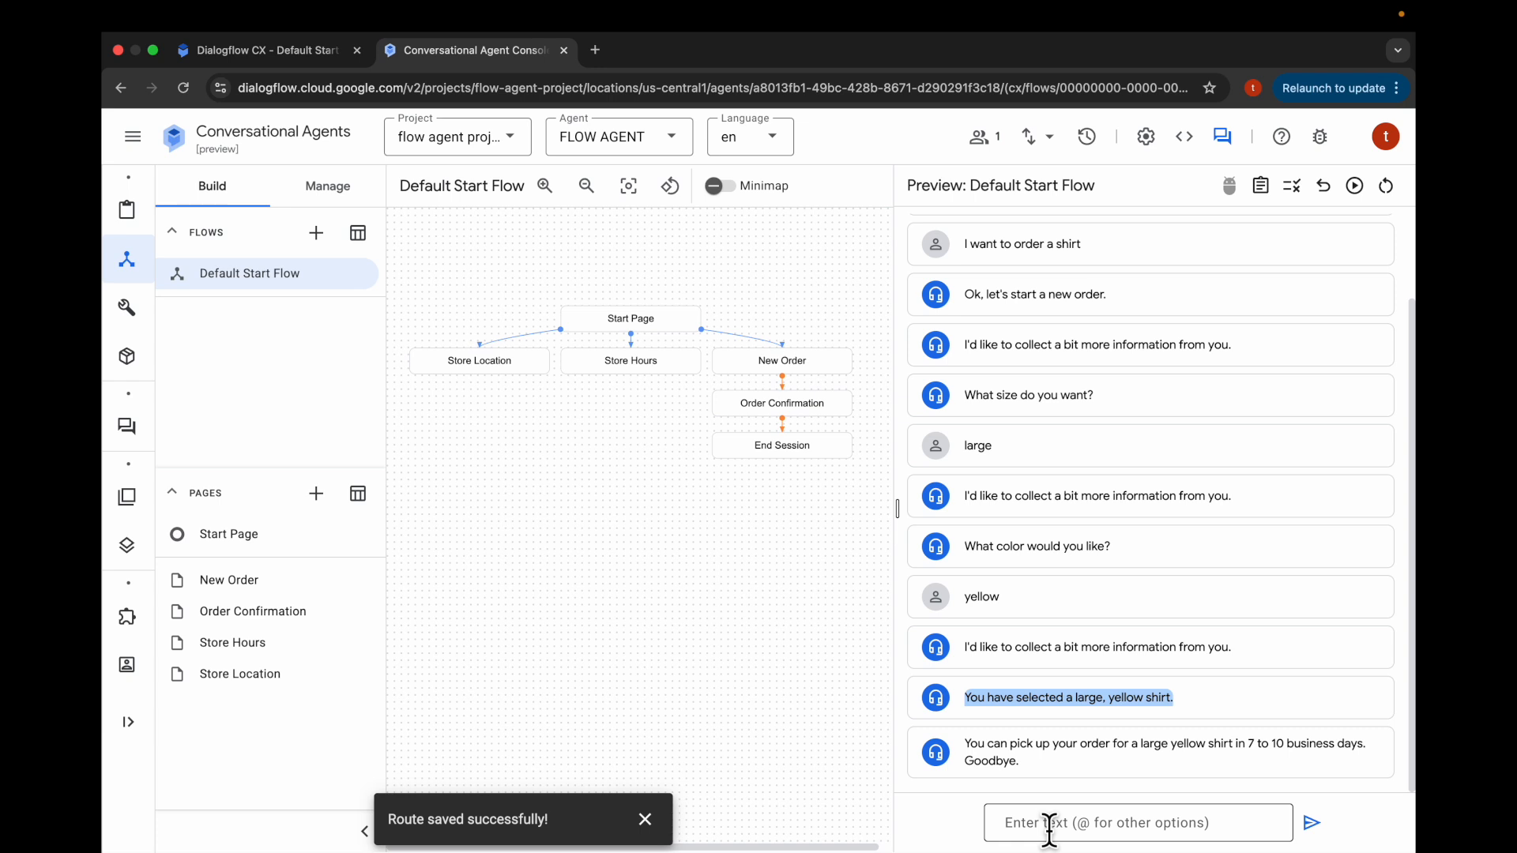
pyautogui.scroll(2, 991, 561)
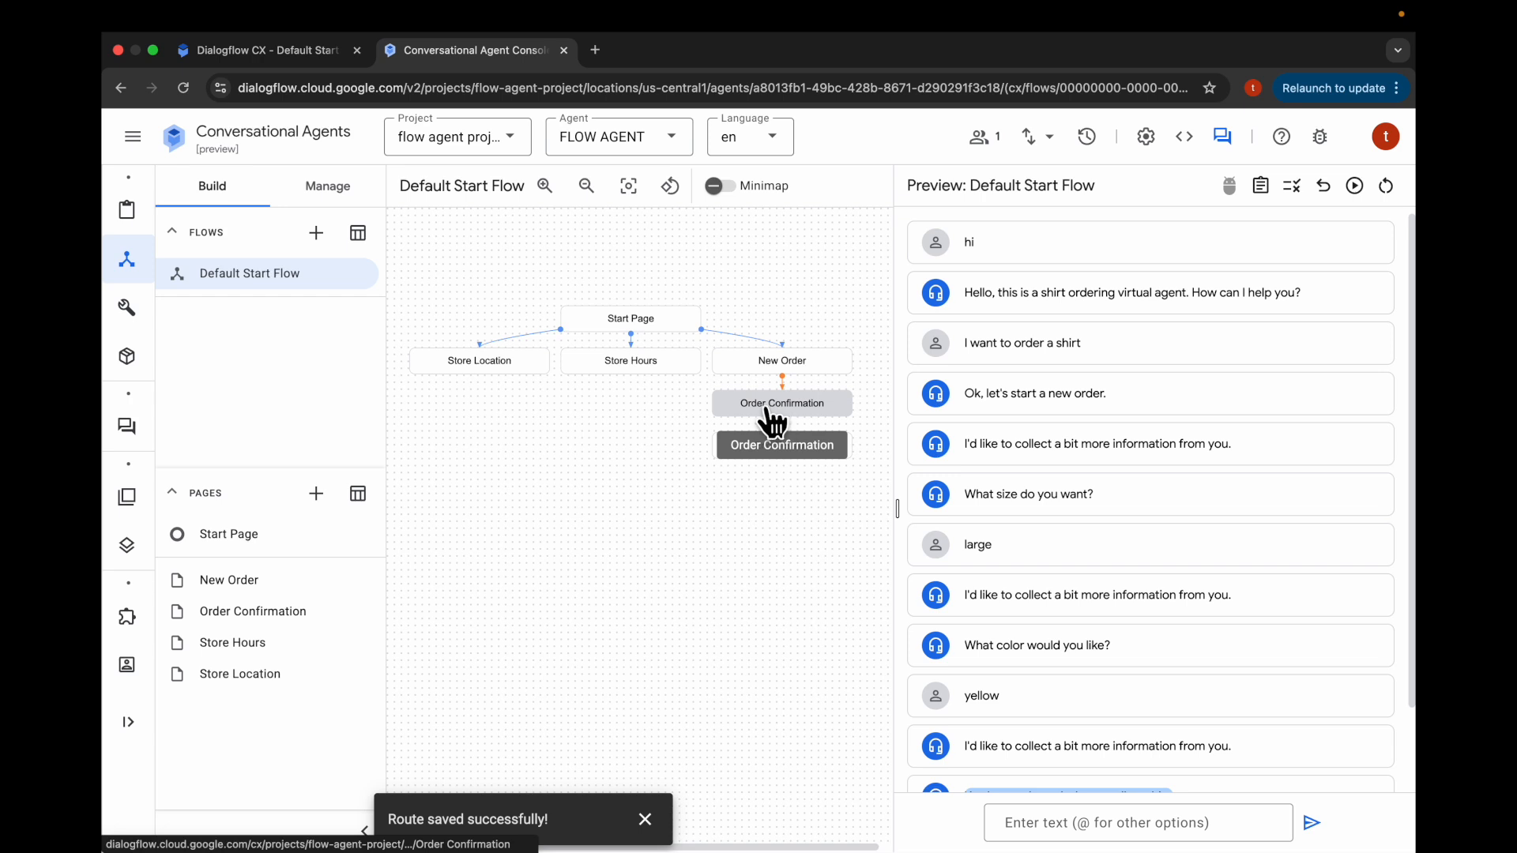
# Create a new generator with the display name "fun greeting".
pyautogui.click(328, 190)
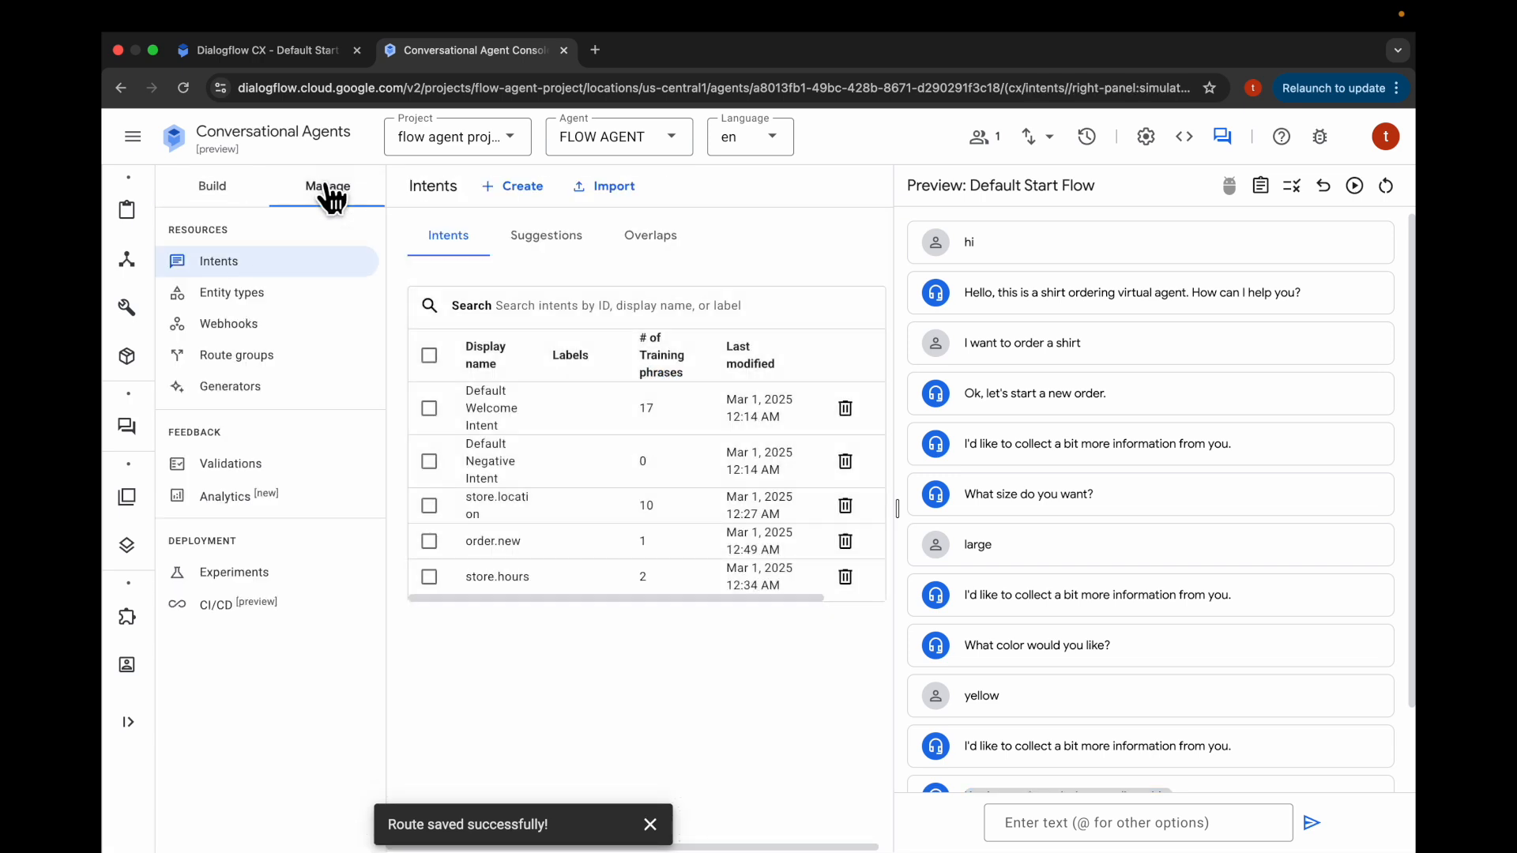
pyautogui.click(280, 393)
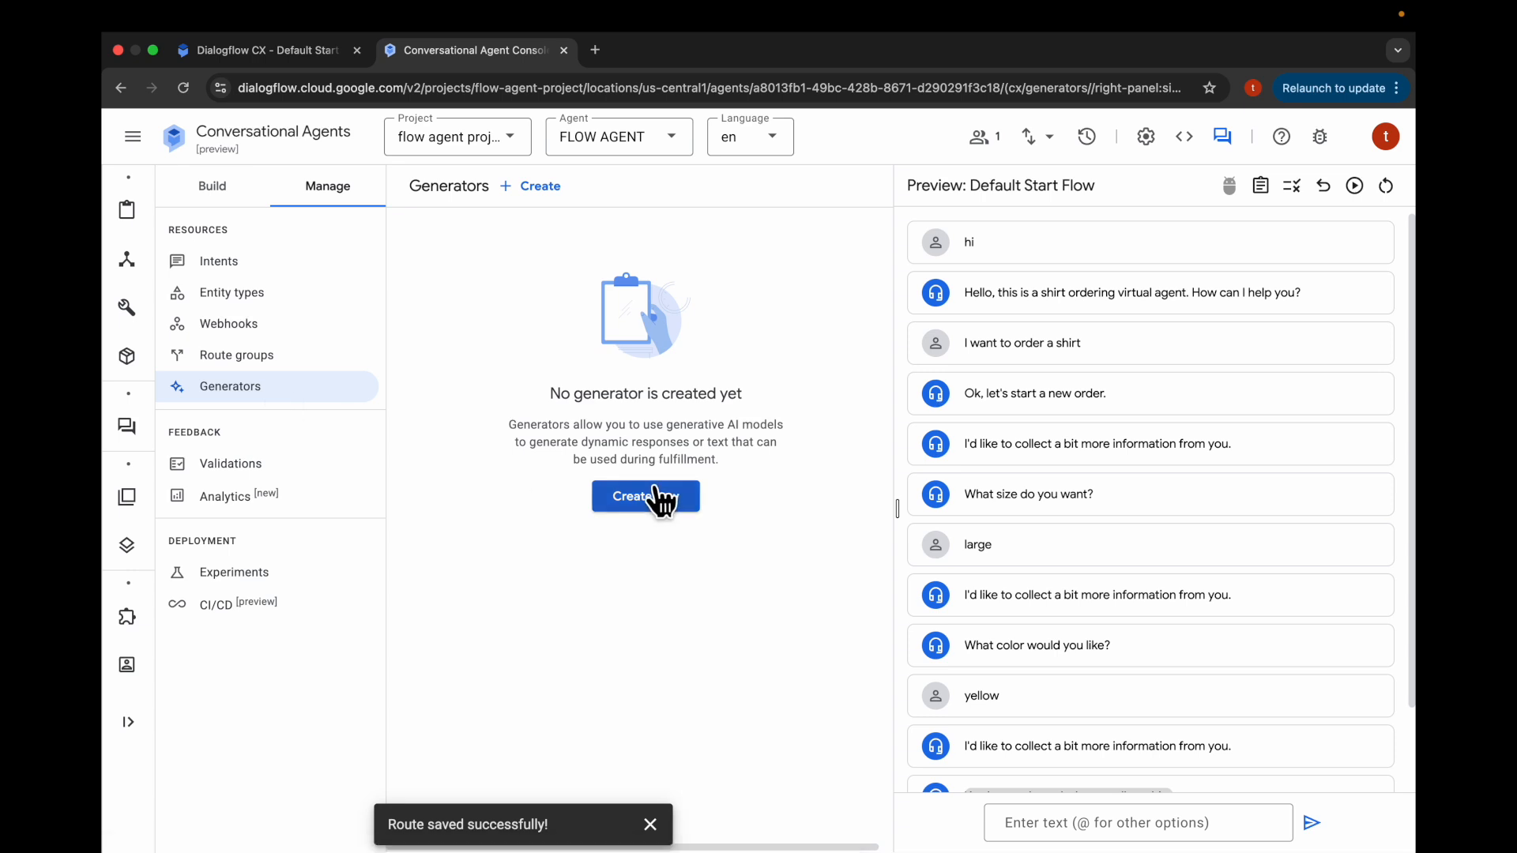
pyautogui.click(542, 191)
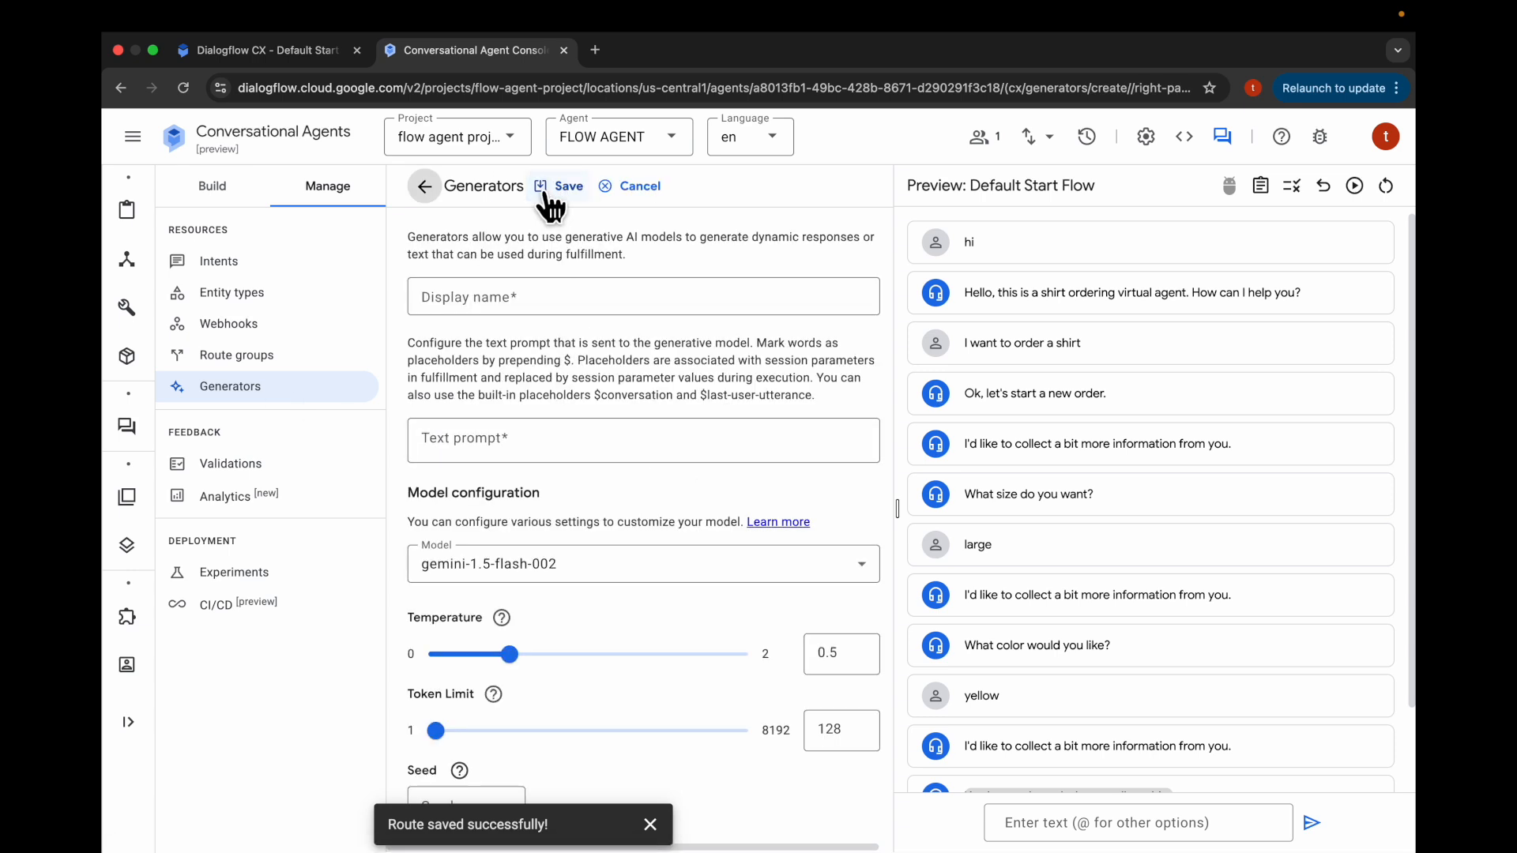
pyautogui.click(510, 305)
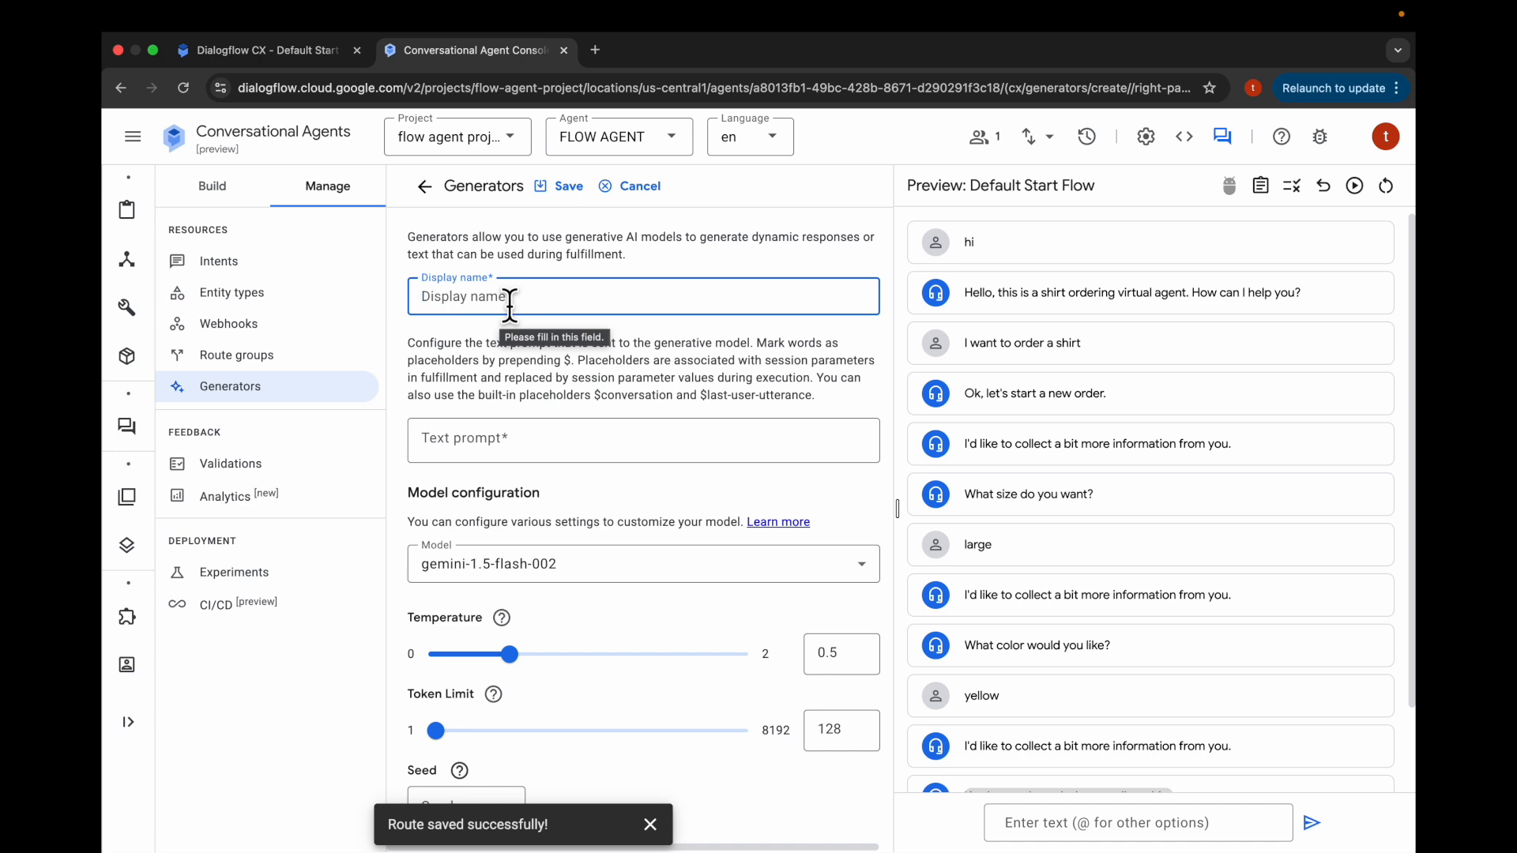
pyautogui.write('greeting')
pyautogui.write('fun')
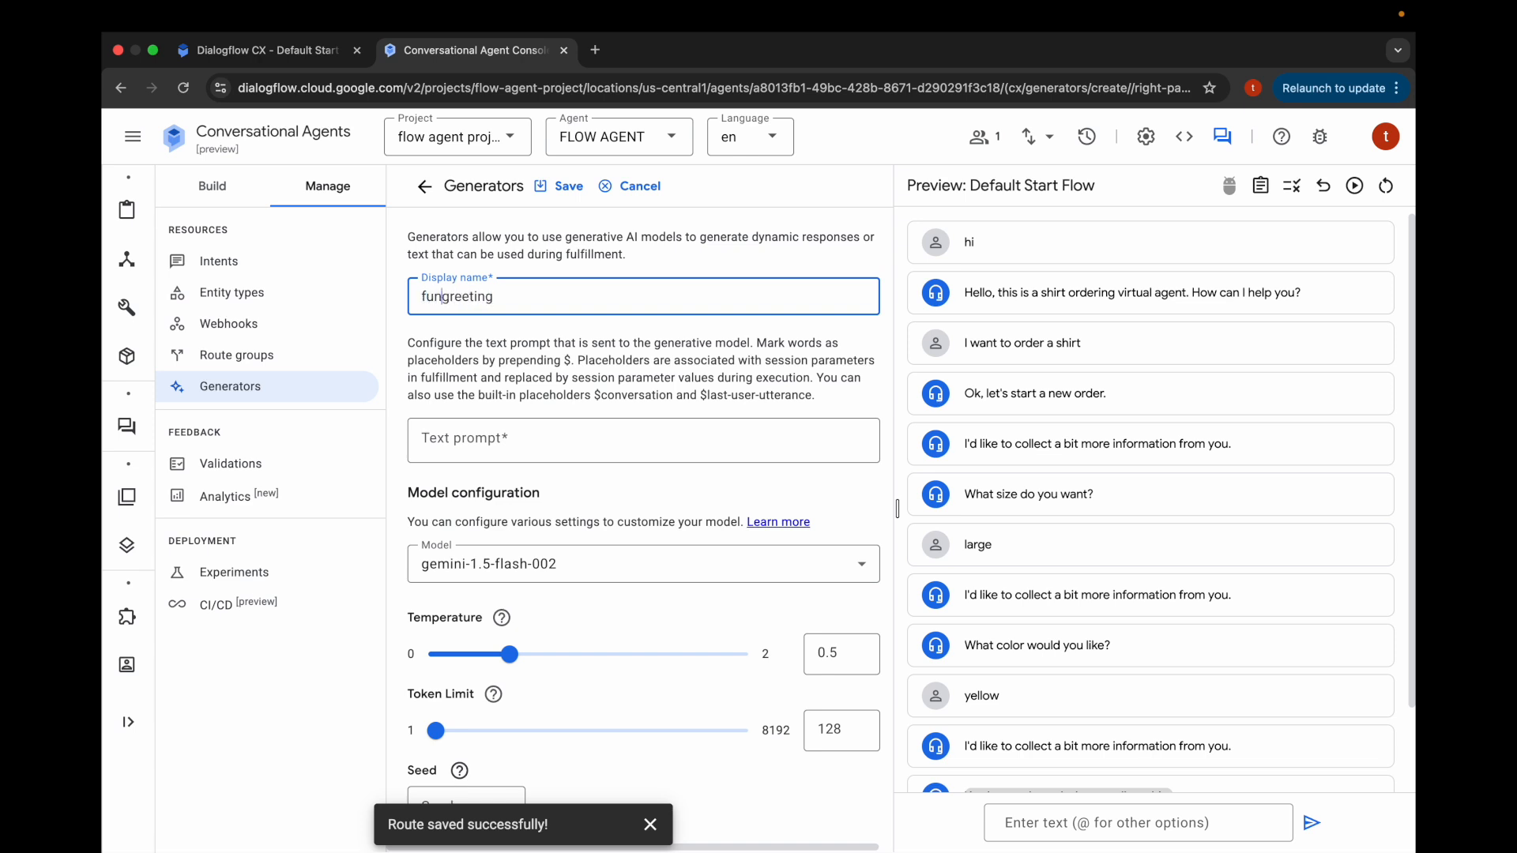
# Enter the generator's text prompt "generate a fun greeting for the user who has come to order a shirt to a website".
pyautogui.click(503, 467)
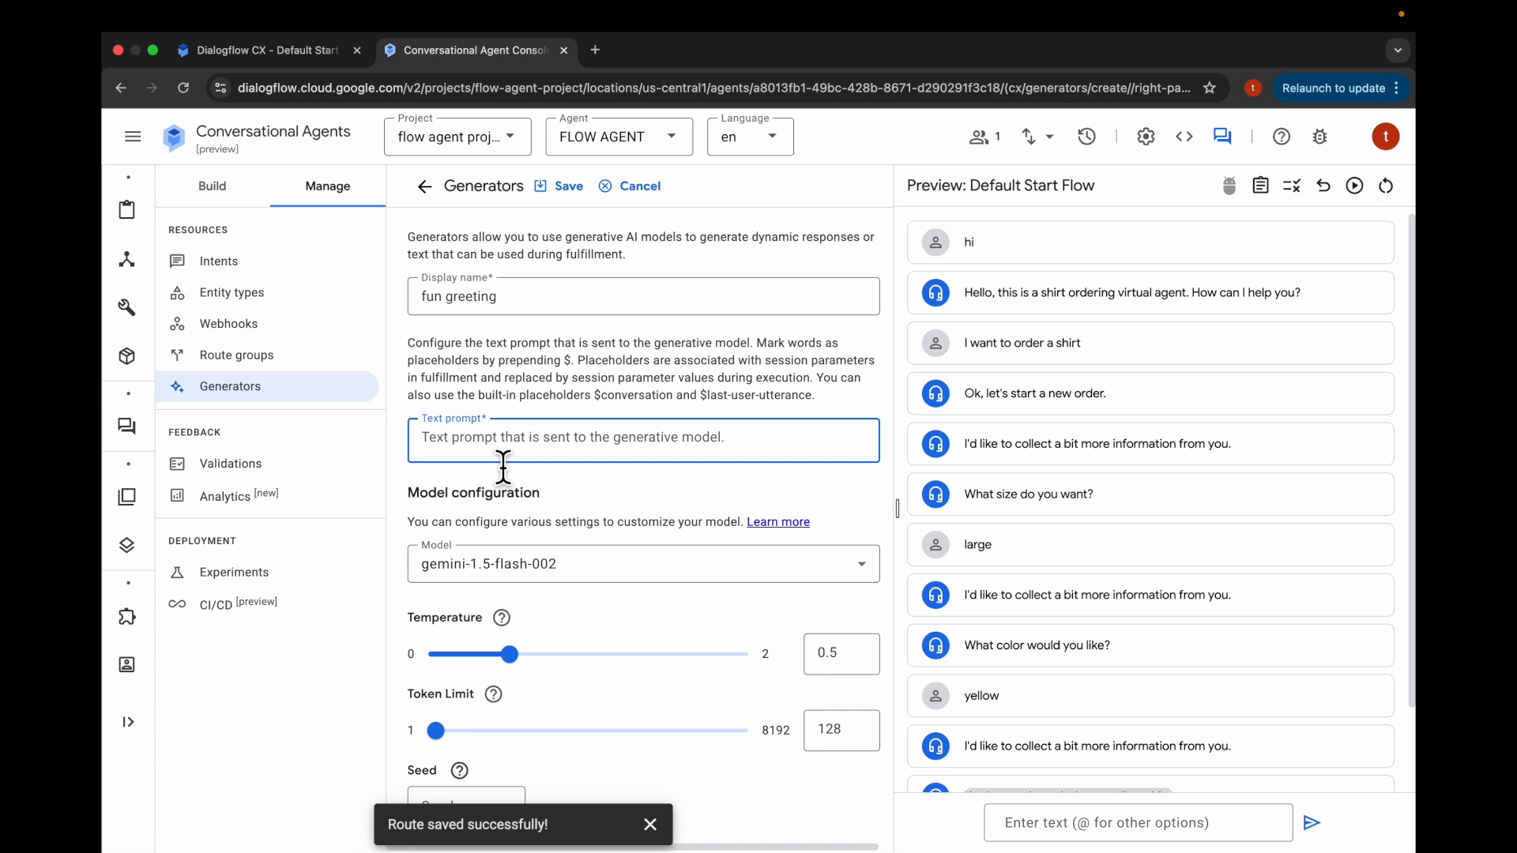
pyautogui.write('generate a fun greeting for the user who')
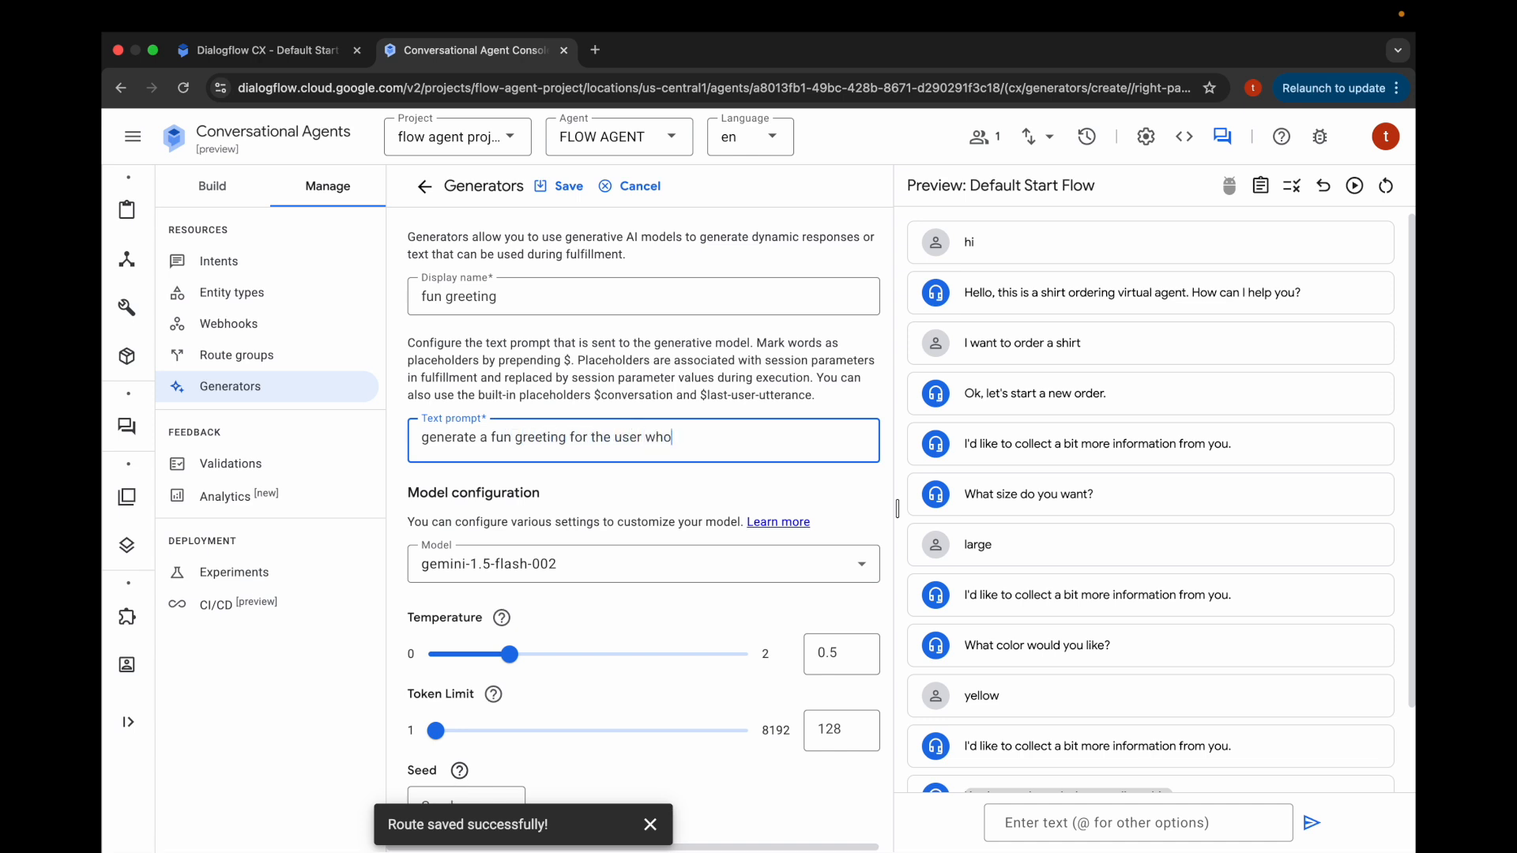
pyautogui.write(' has come to order a shirt to a website')
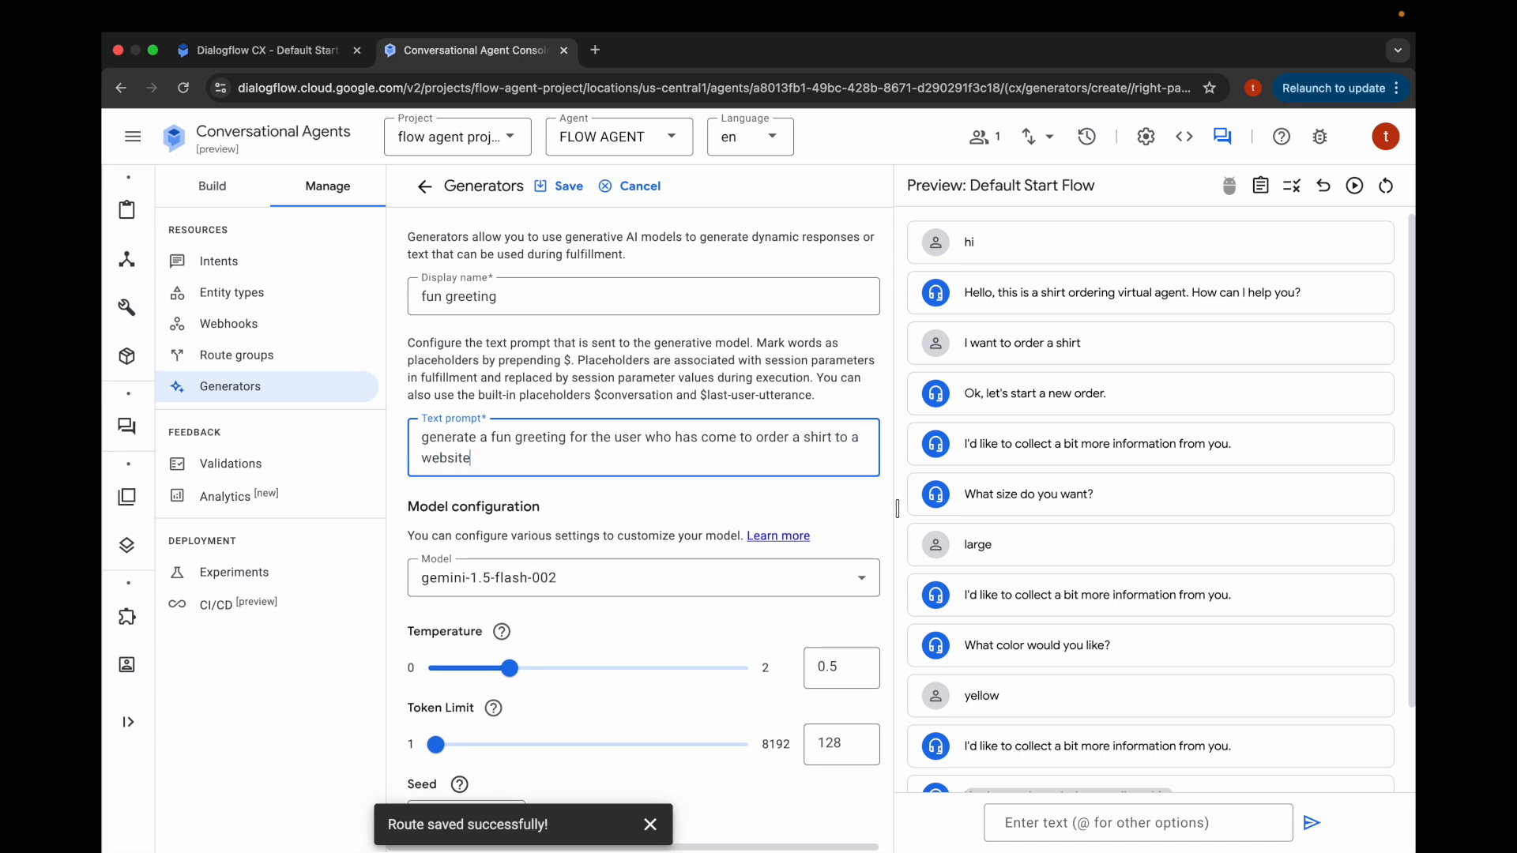
# Set the generator's model to gemini-1.0-pro-001 with a token limit of 608, and save the generator.
pyautogui.scroll(-1, 470, 604)
pyautogui.click(486, 539)
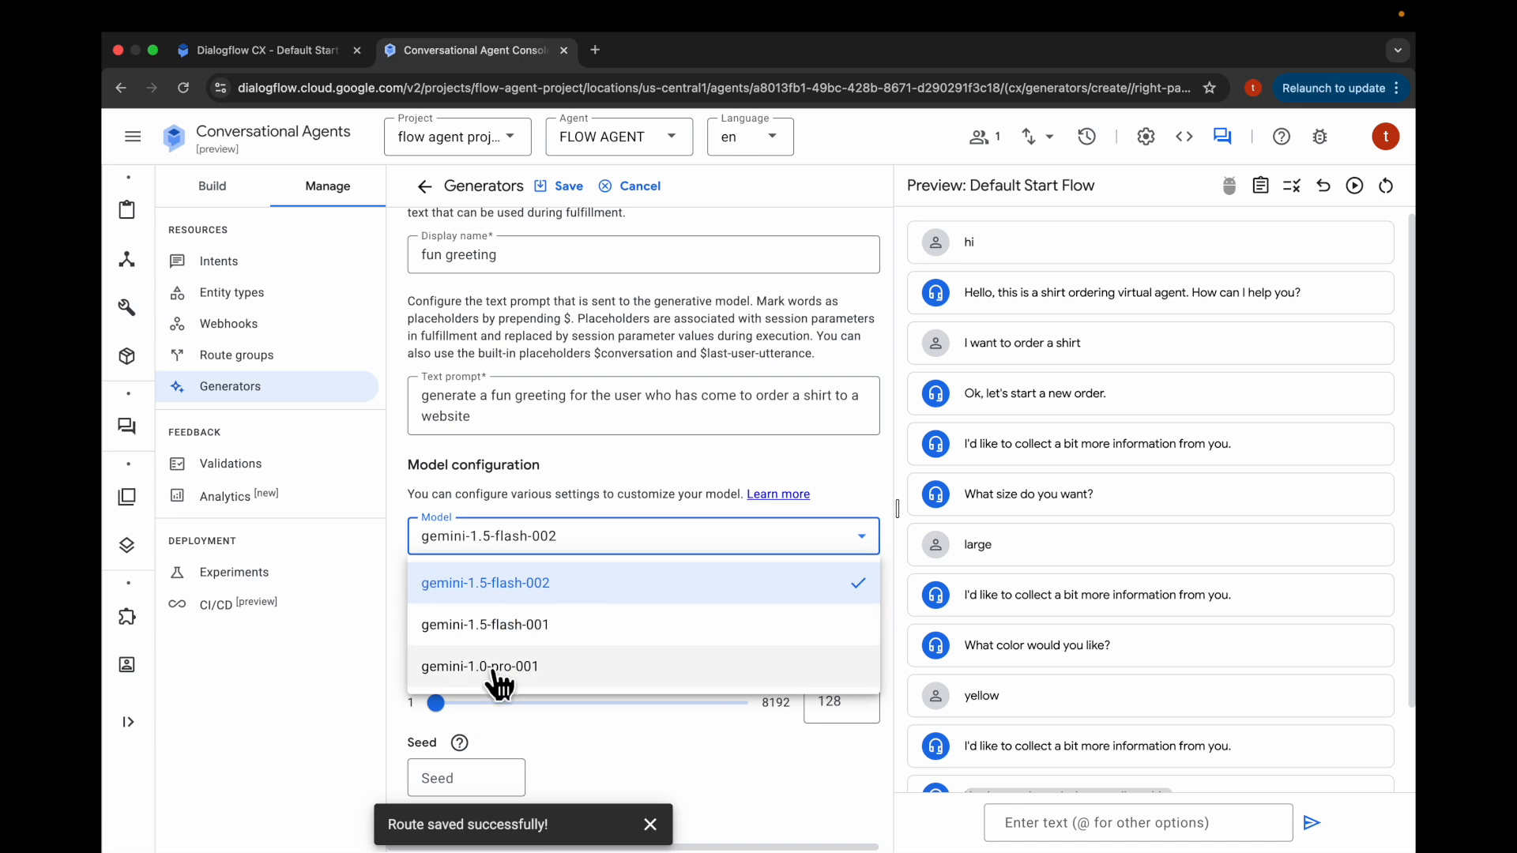
pyautogui.click(522, 668)
pyautogui.scroll(-2, 524, 666)
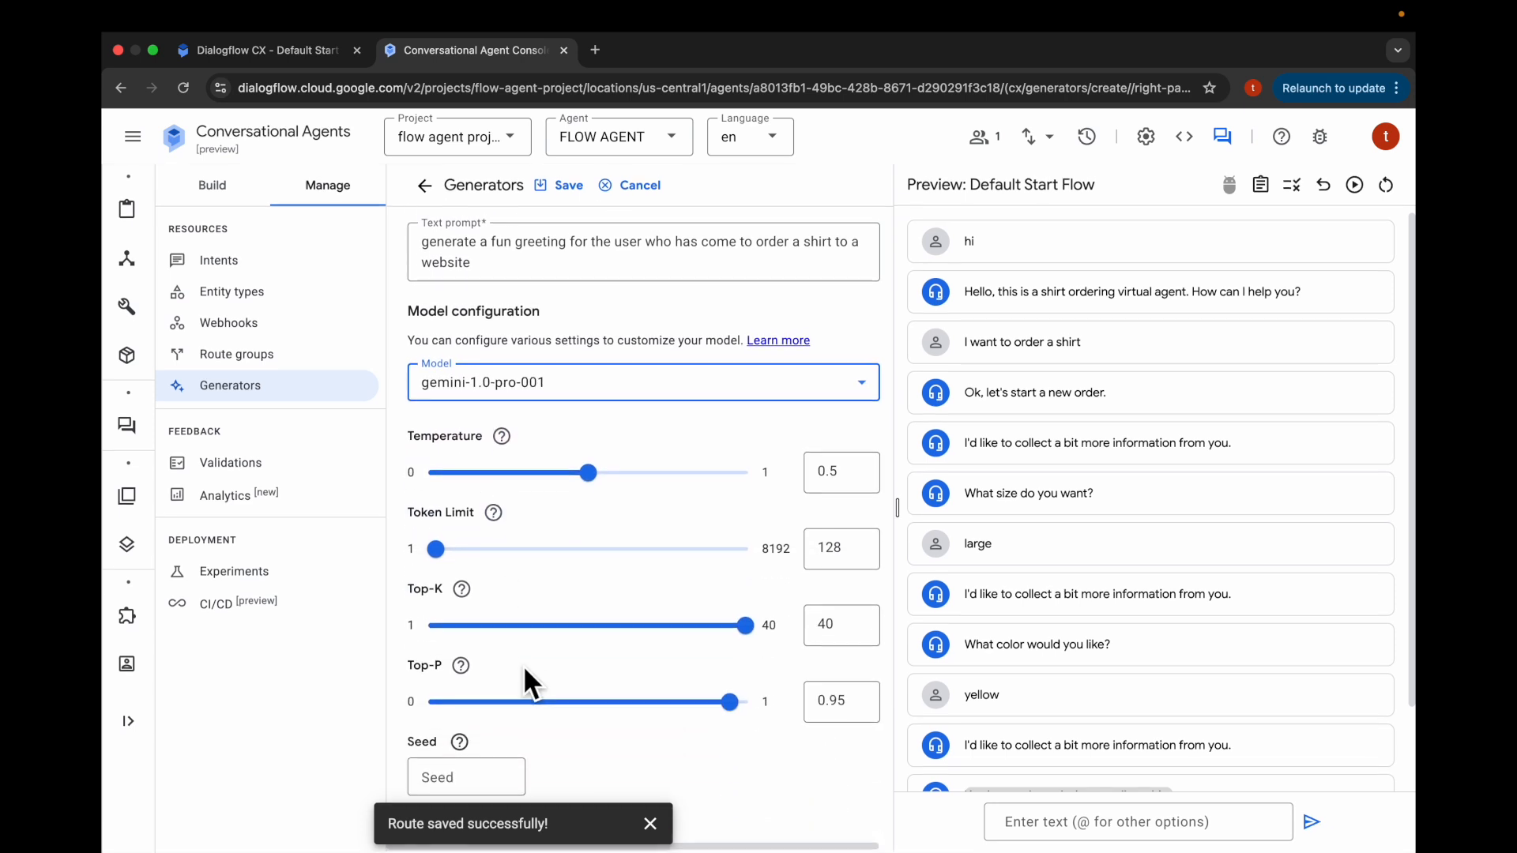
pyautogui.moveTo(437, 551); pyautogui.dragTo(454, 553)
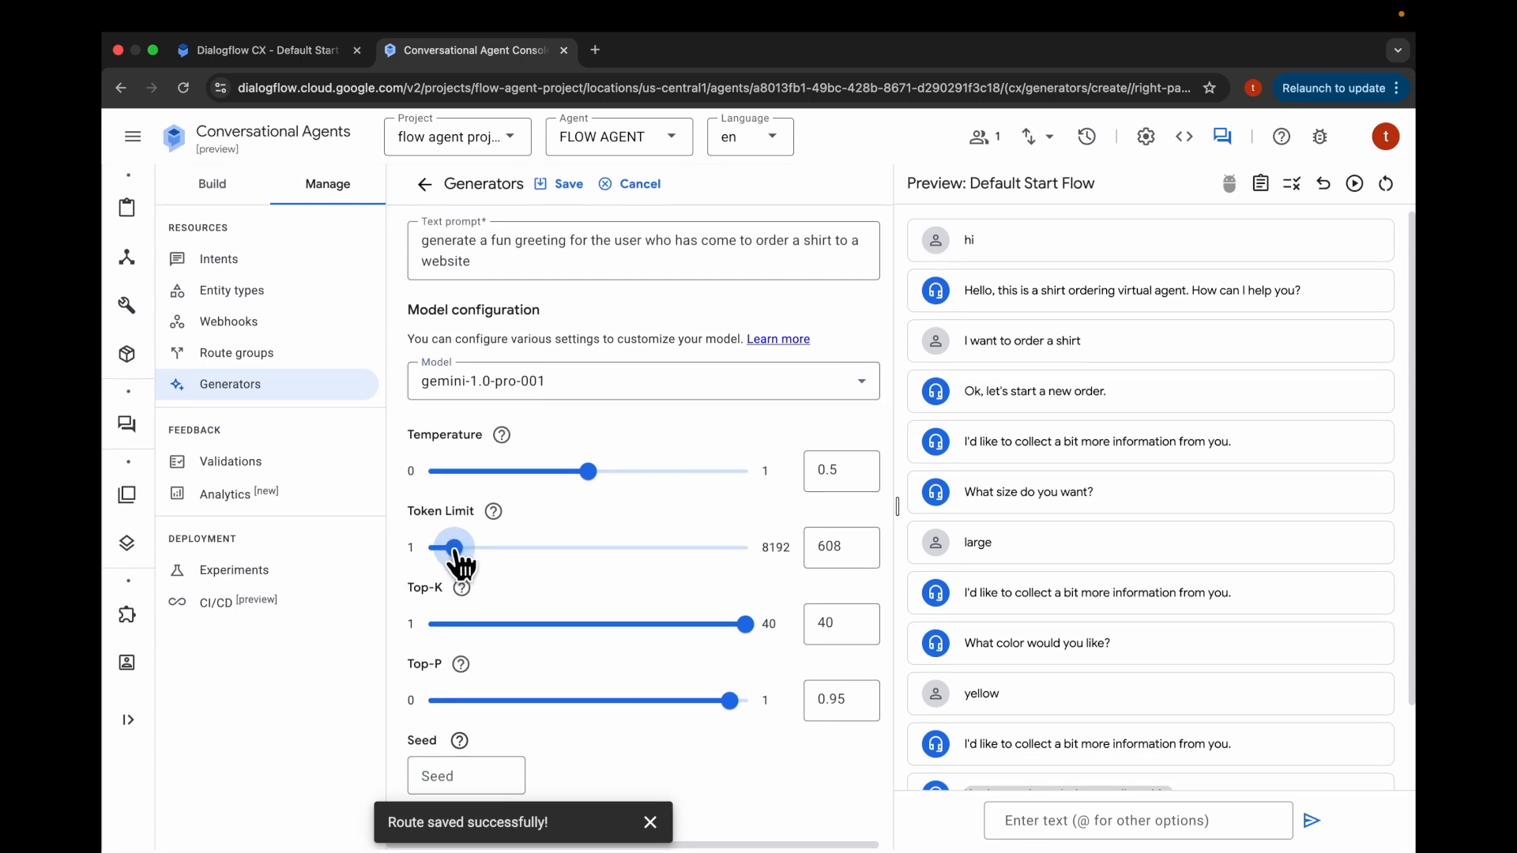
pyautogui.scroll(3, 727, 672)
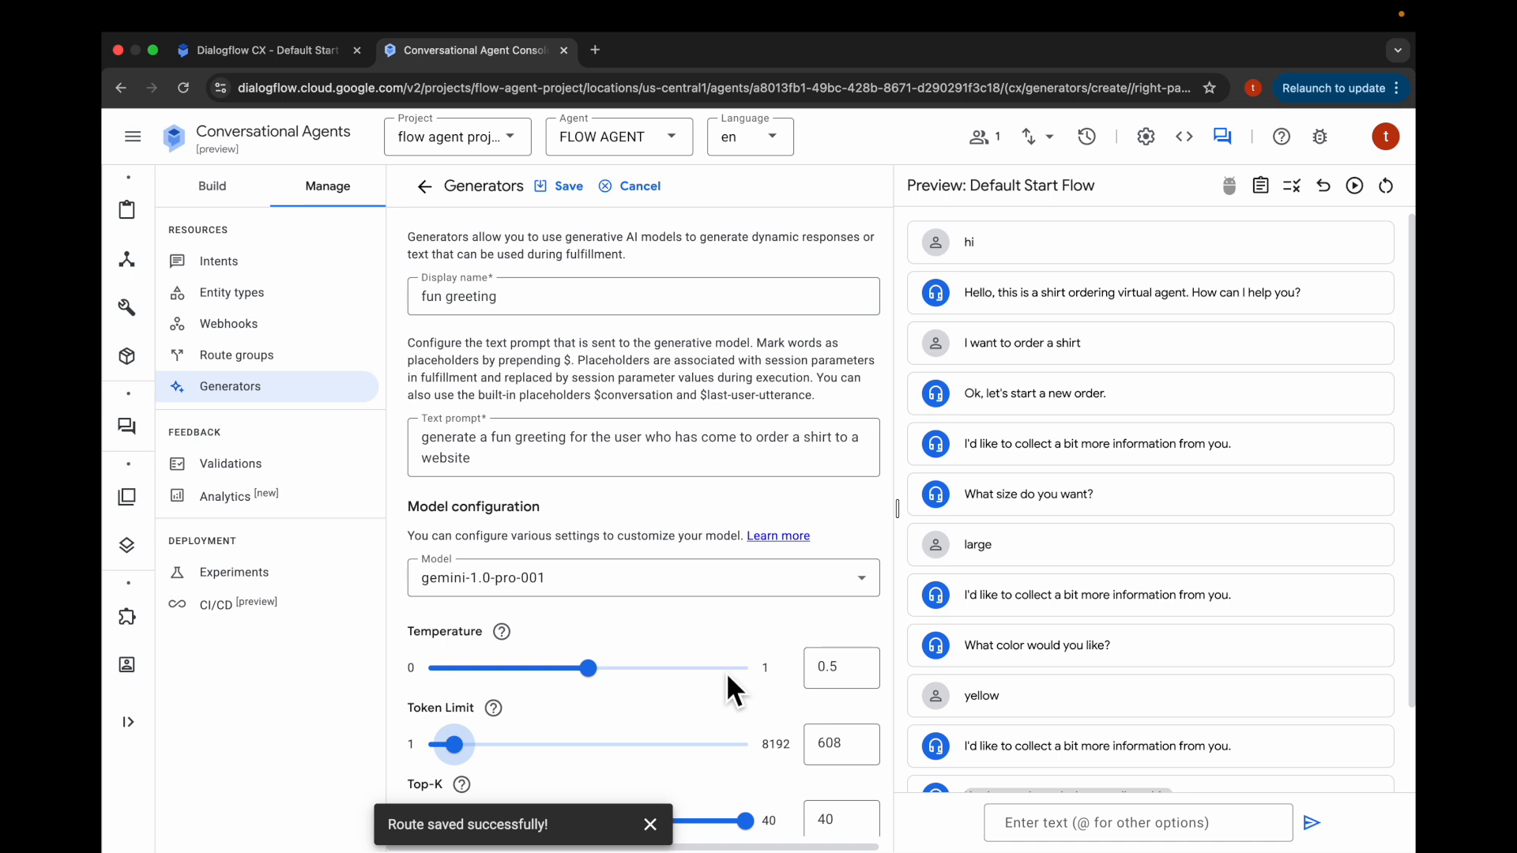
pyautogui.click(553, 191)
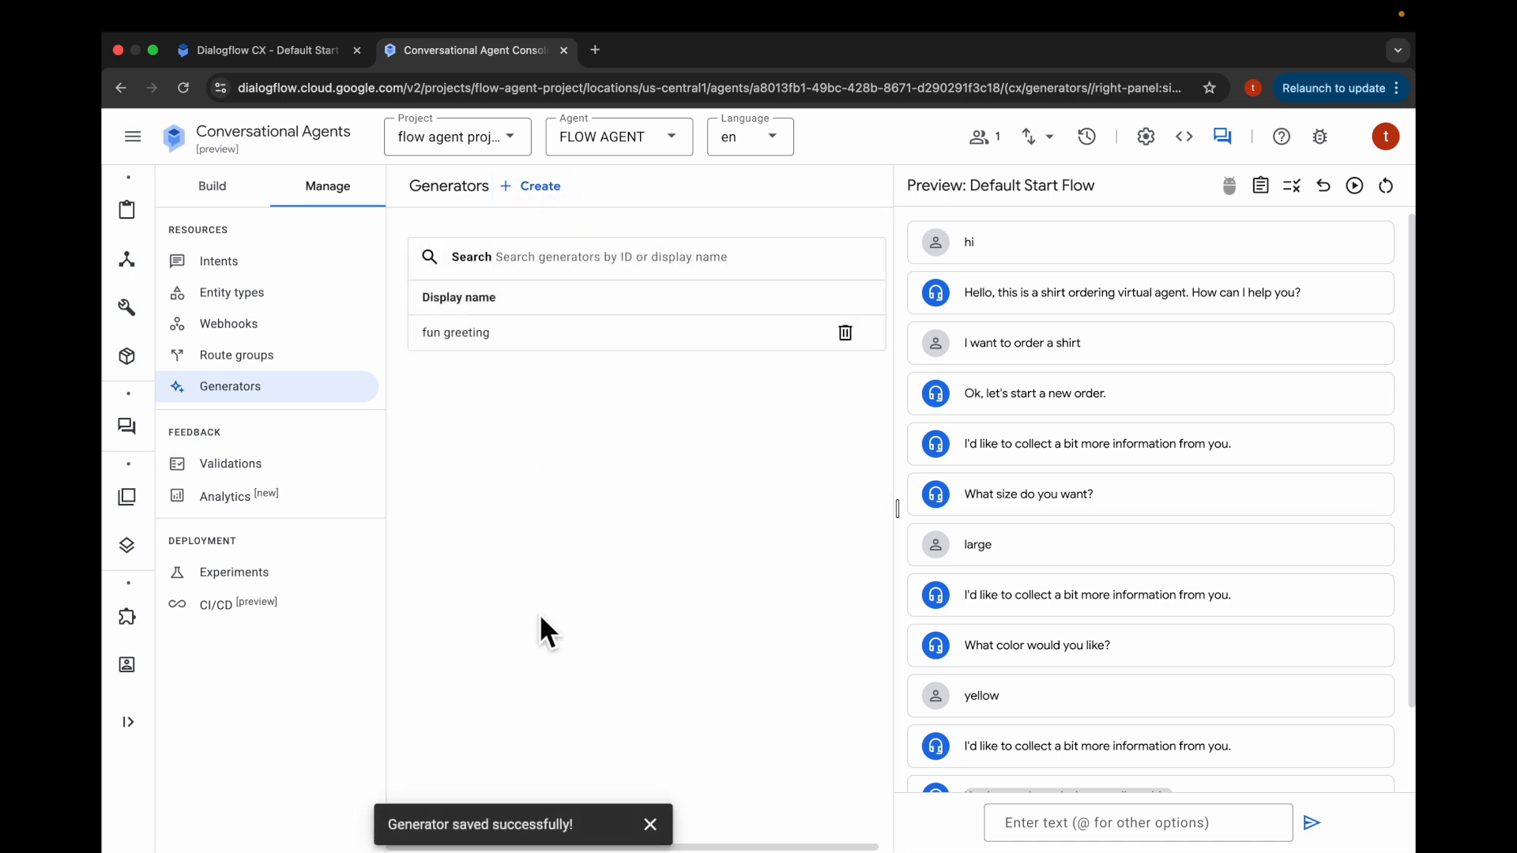
# Open the Default Welcome Intent route on the Default Start Flow's Start Page and go to its fulfillment settings.
pyautogui.click(213, 189)
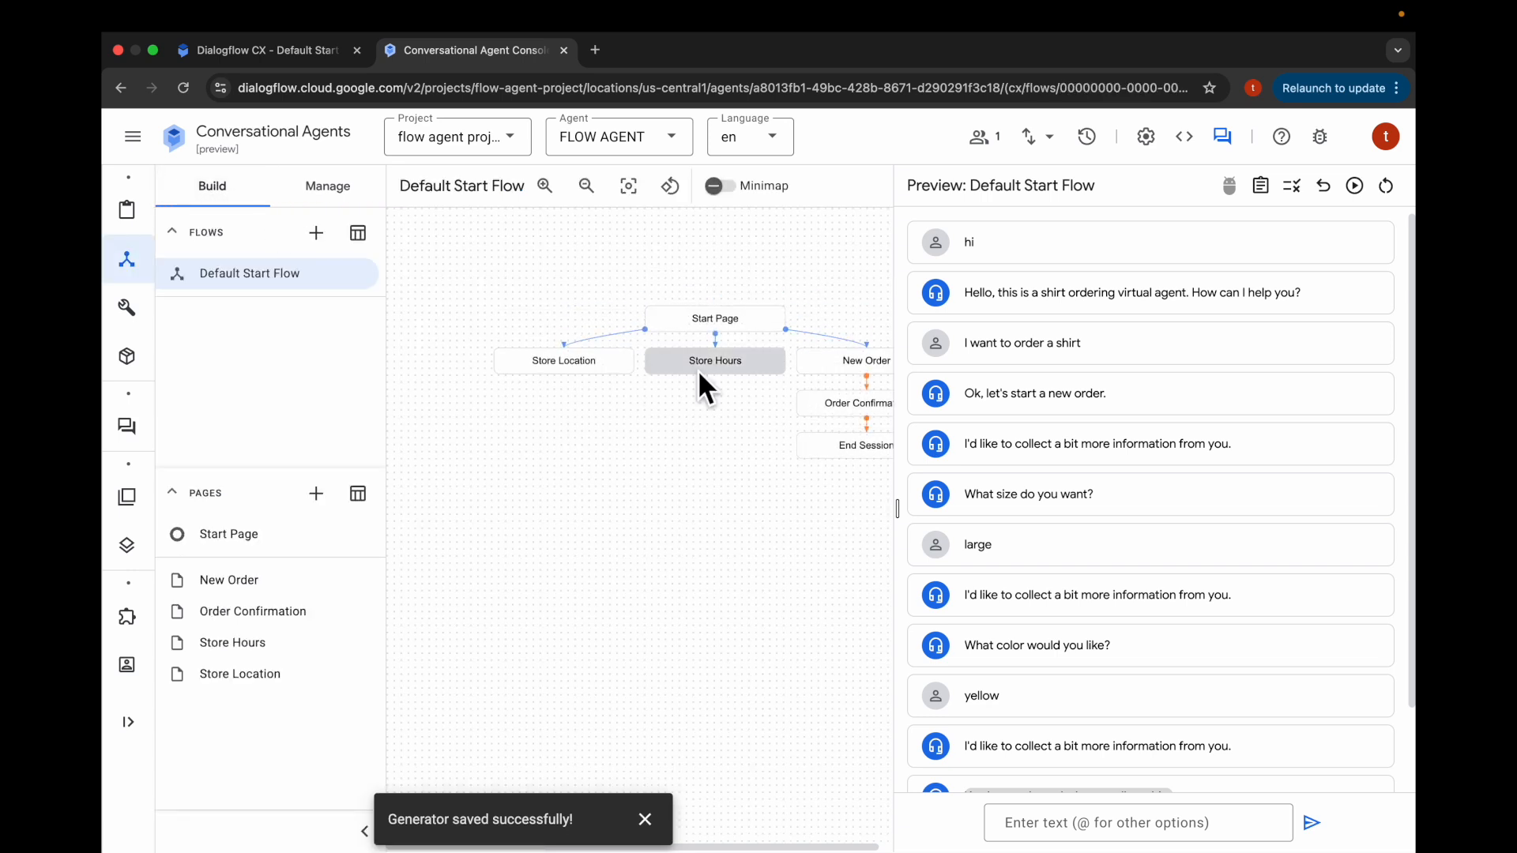
pyautogui.click(723, 320)
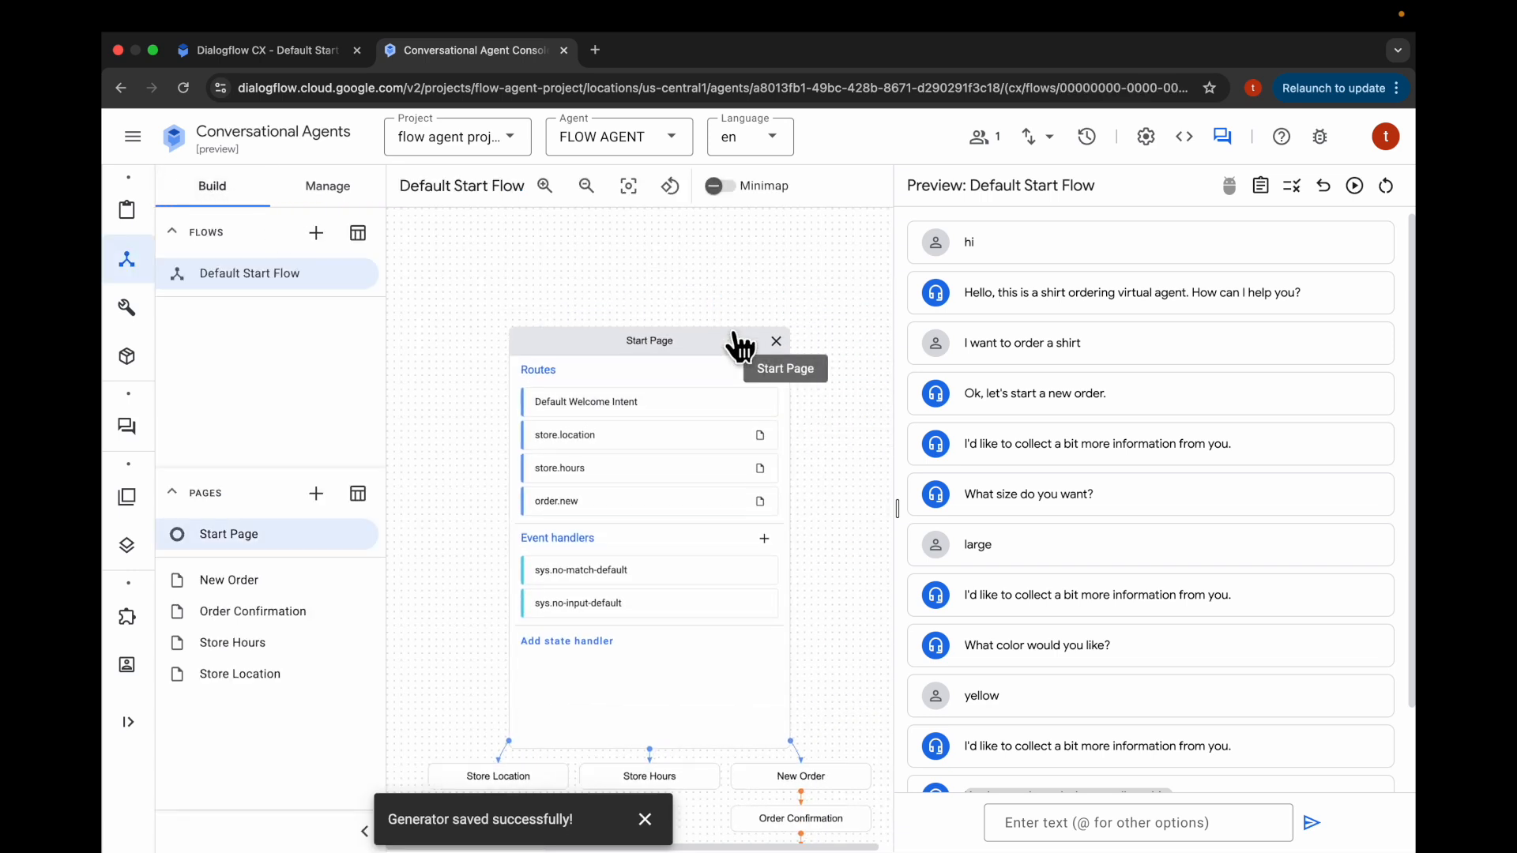
pyautogui.click(616, 403)
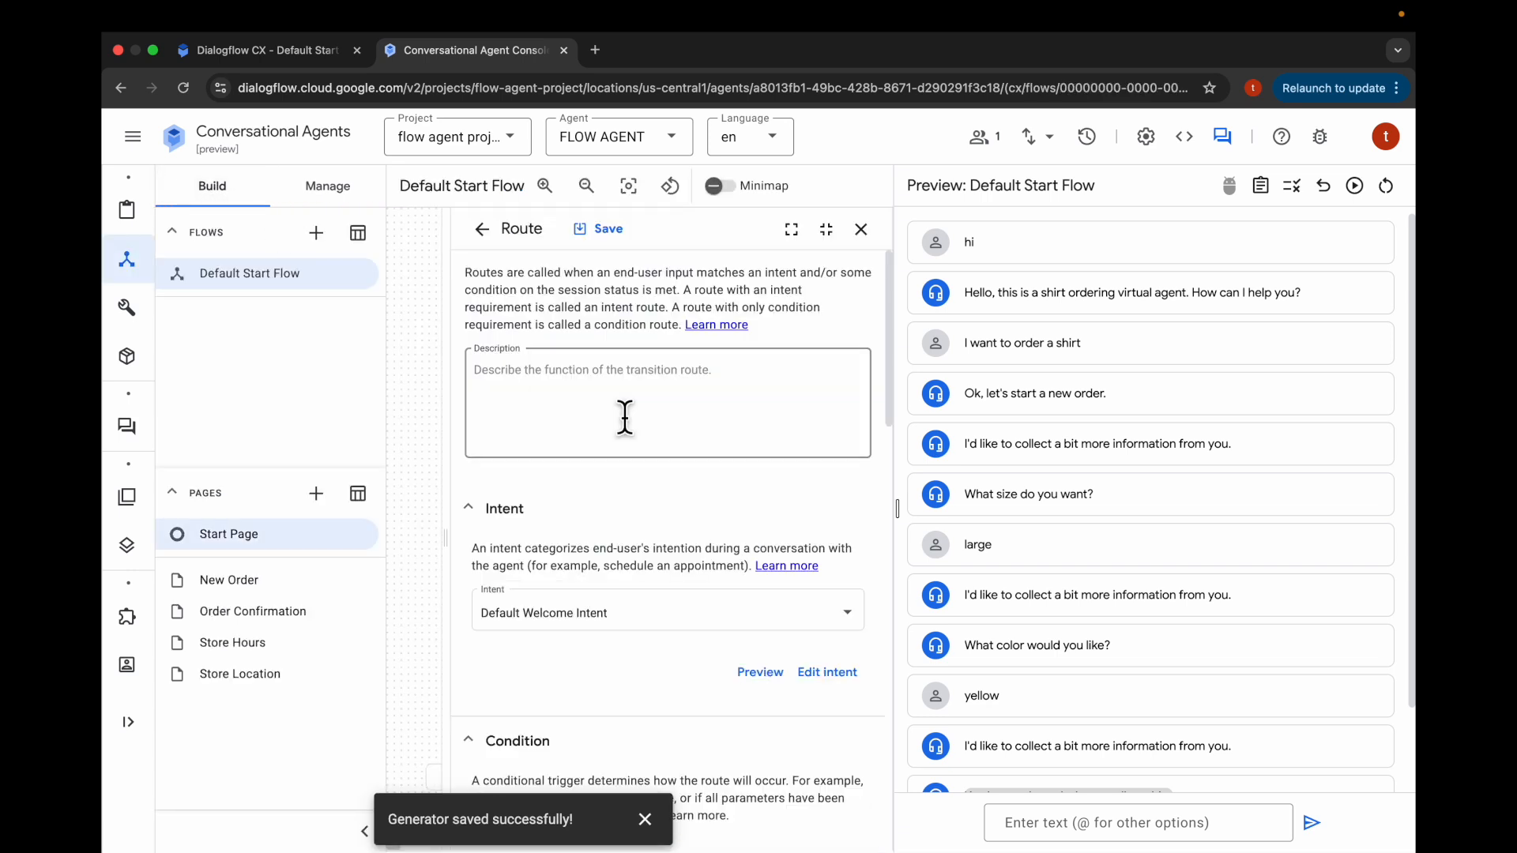
pyautogui.click(1223, 136)
pyautogui.click(843, 329)
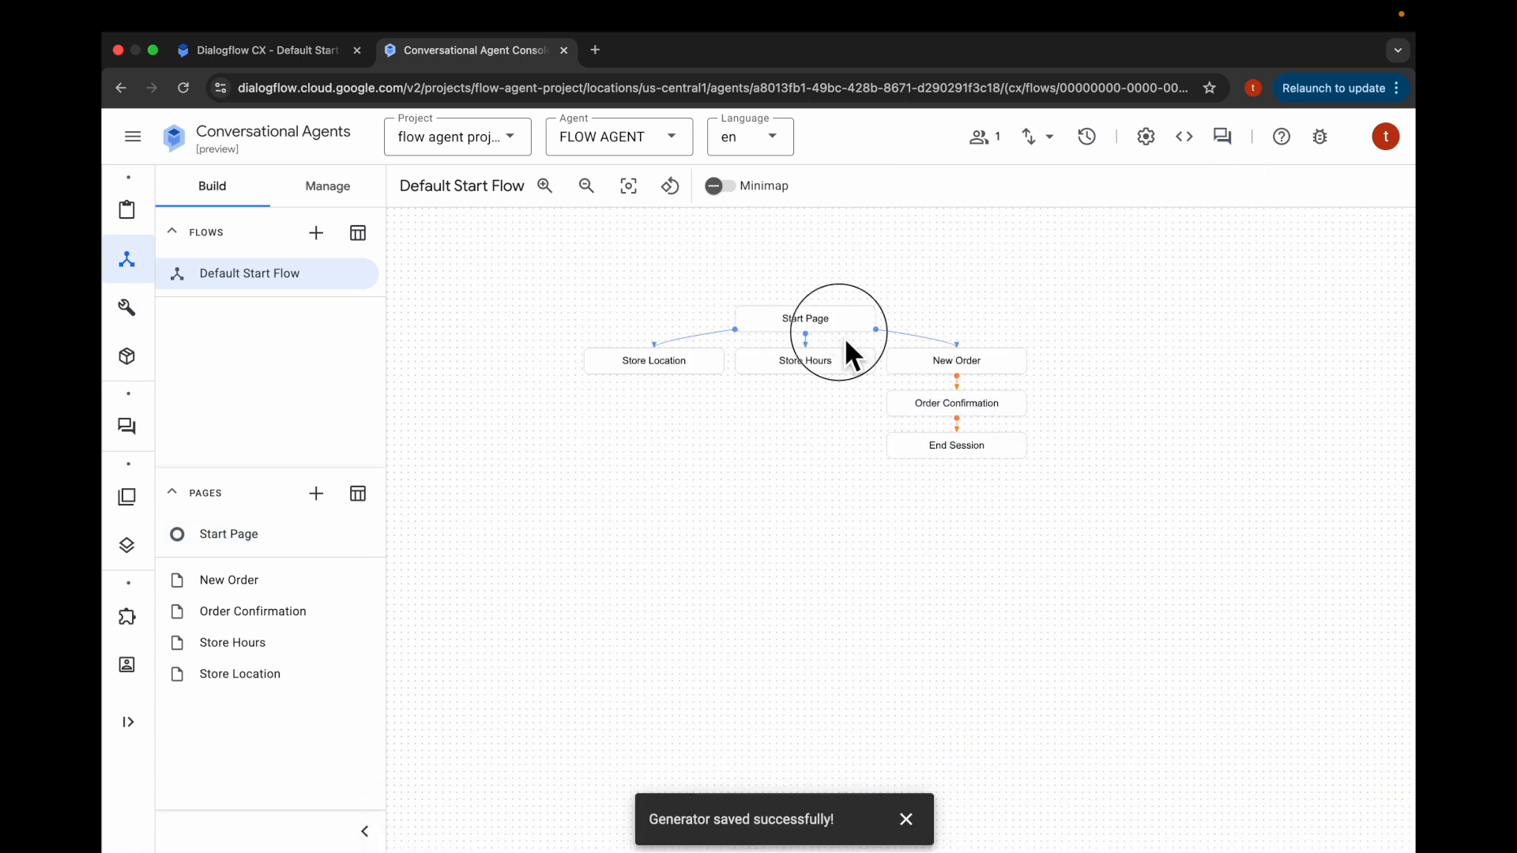
pyautogui.click(794, 417)
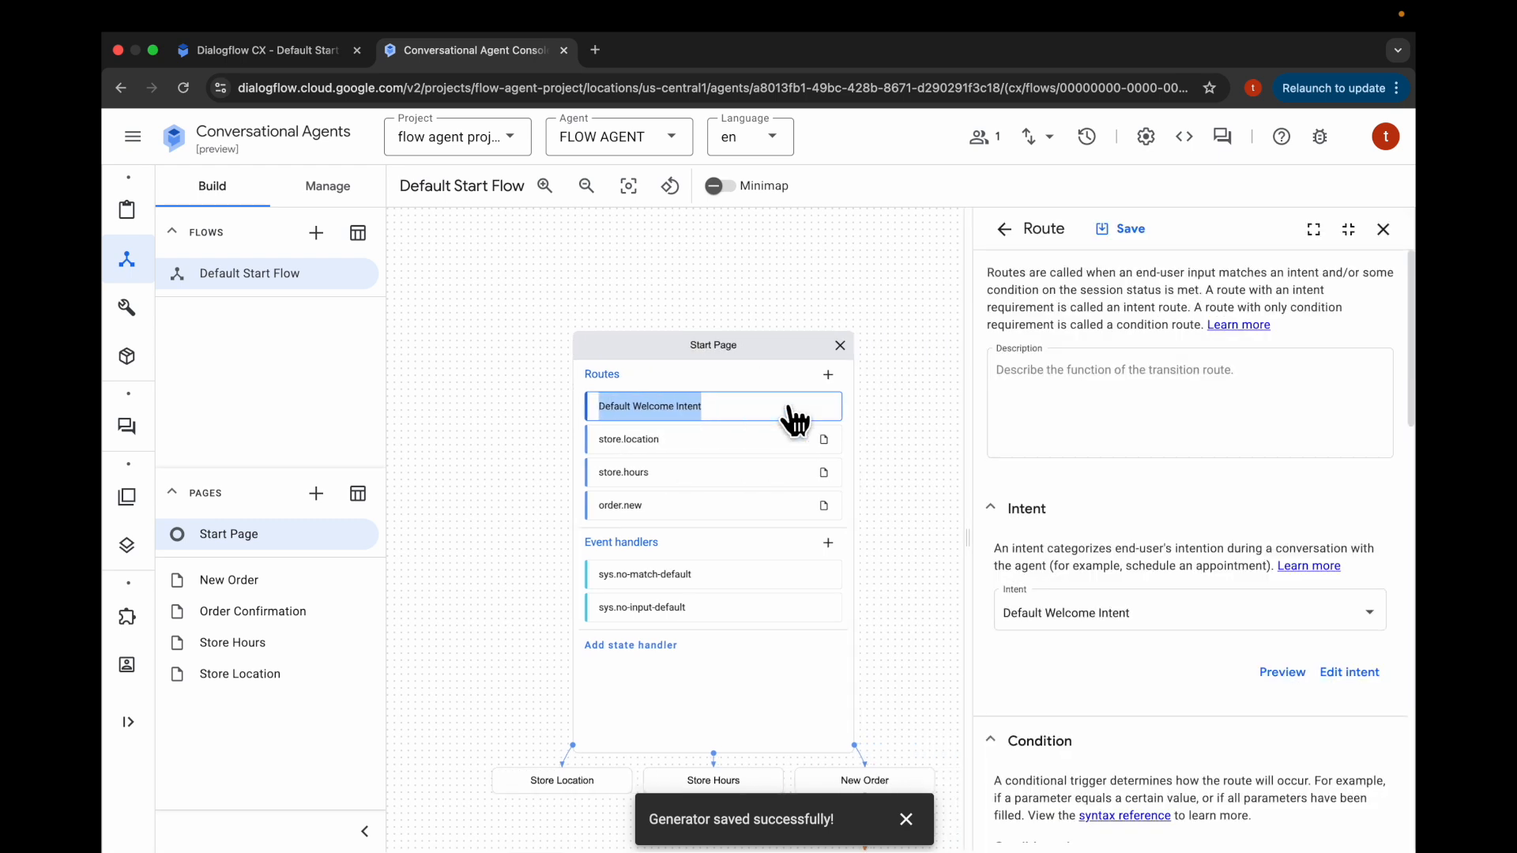
pyautogui.scroll(-3, 1077, 456)
pyautogui.scroll(-7, 1075, 491)
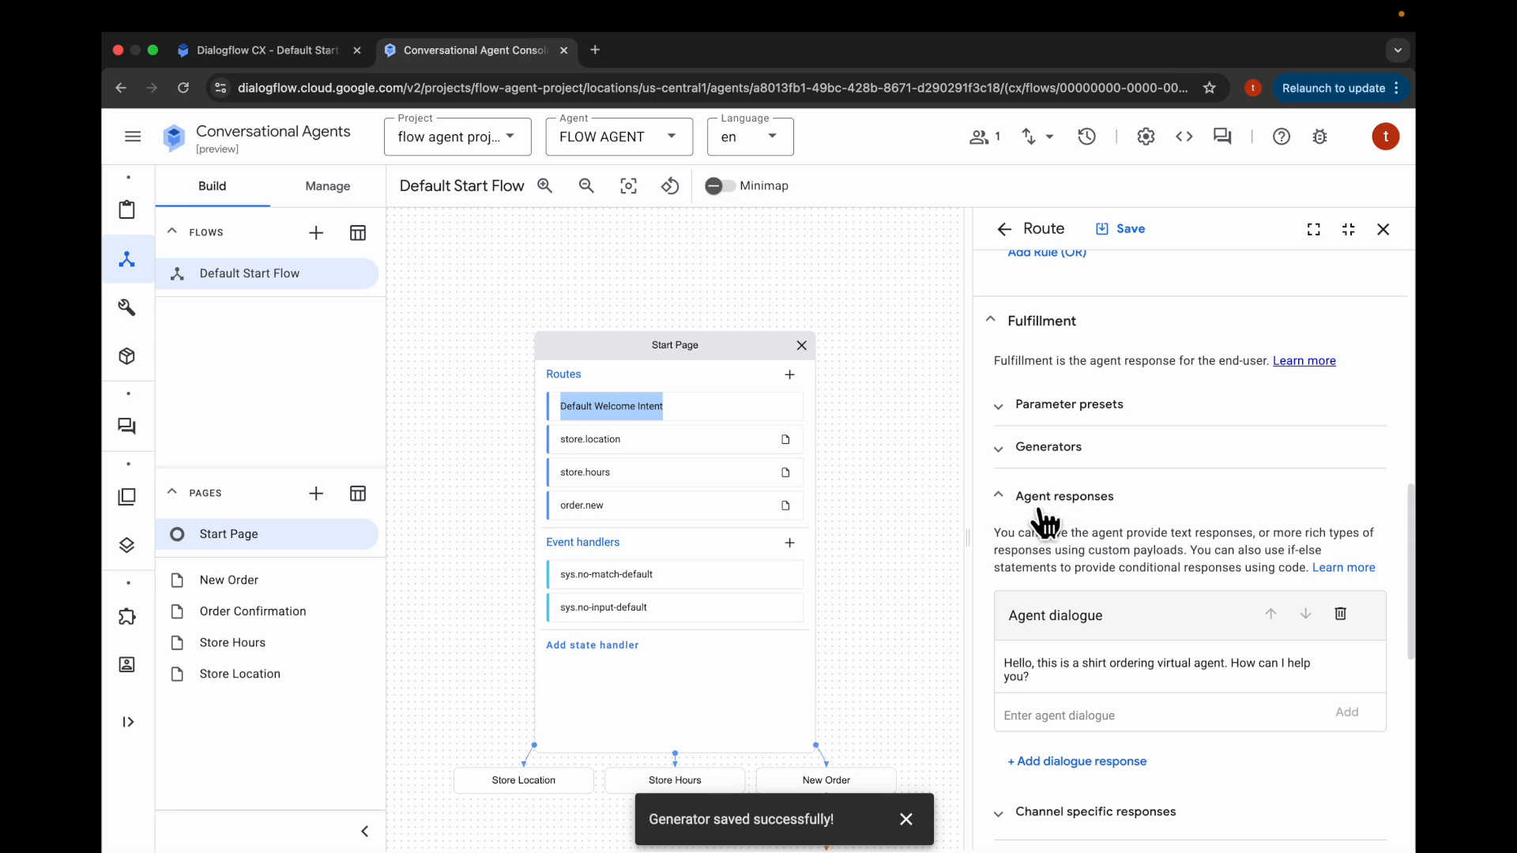
# Add the fun greeting generator to the welcome route's fulfillment with the output parameter $request.generative.greeting.
pyautogui.click(1027, 448)
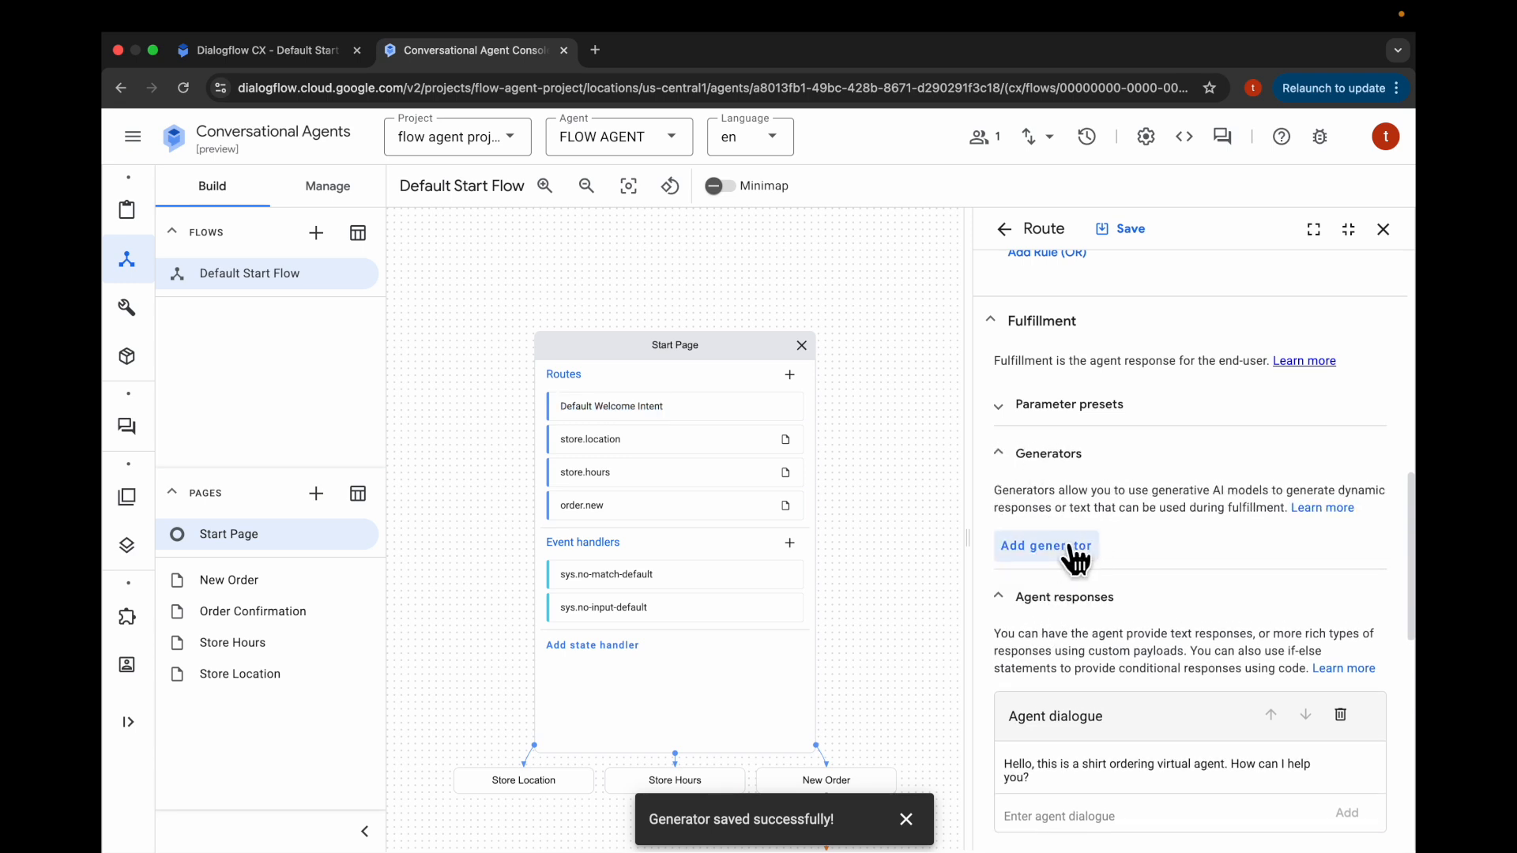
pyautogui.click(1067, 548)
pyautogui.click(1070, 620)
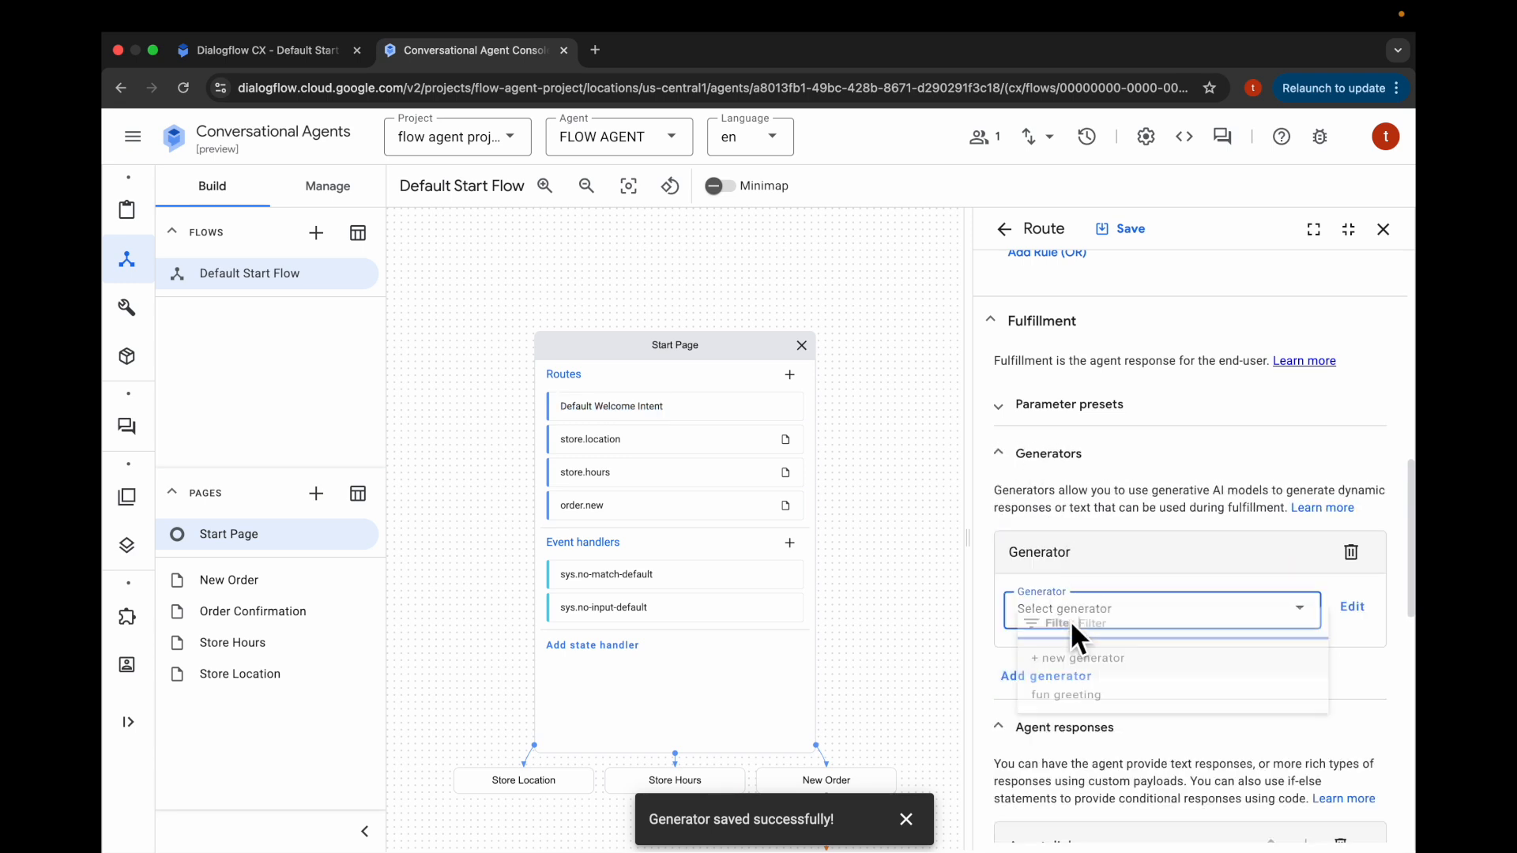
pyautogui.click(1098, 700)
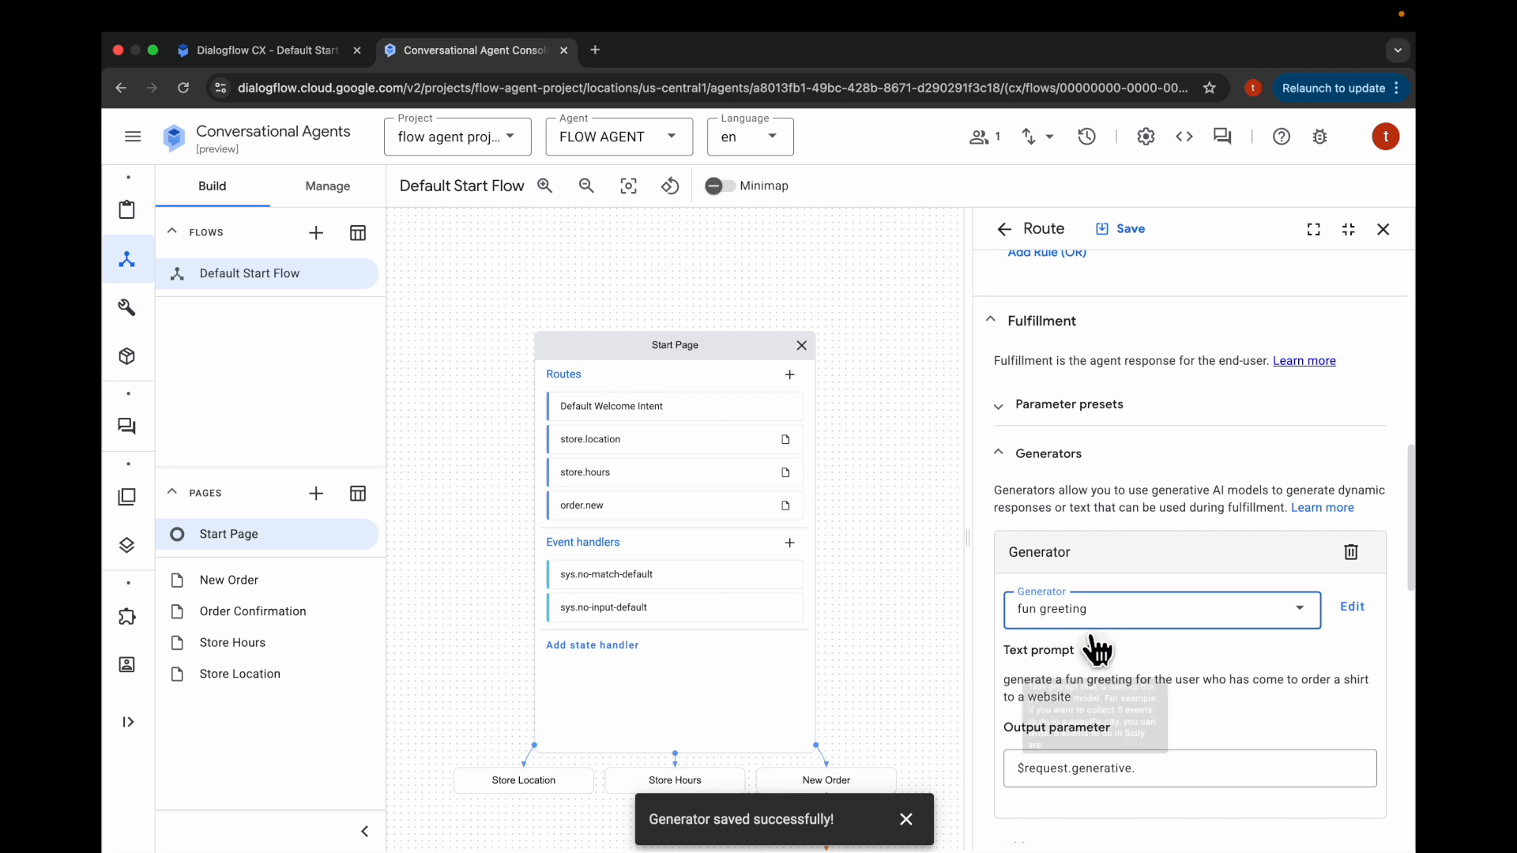
pyautogui.scroll(-3, 1122, 633)
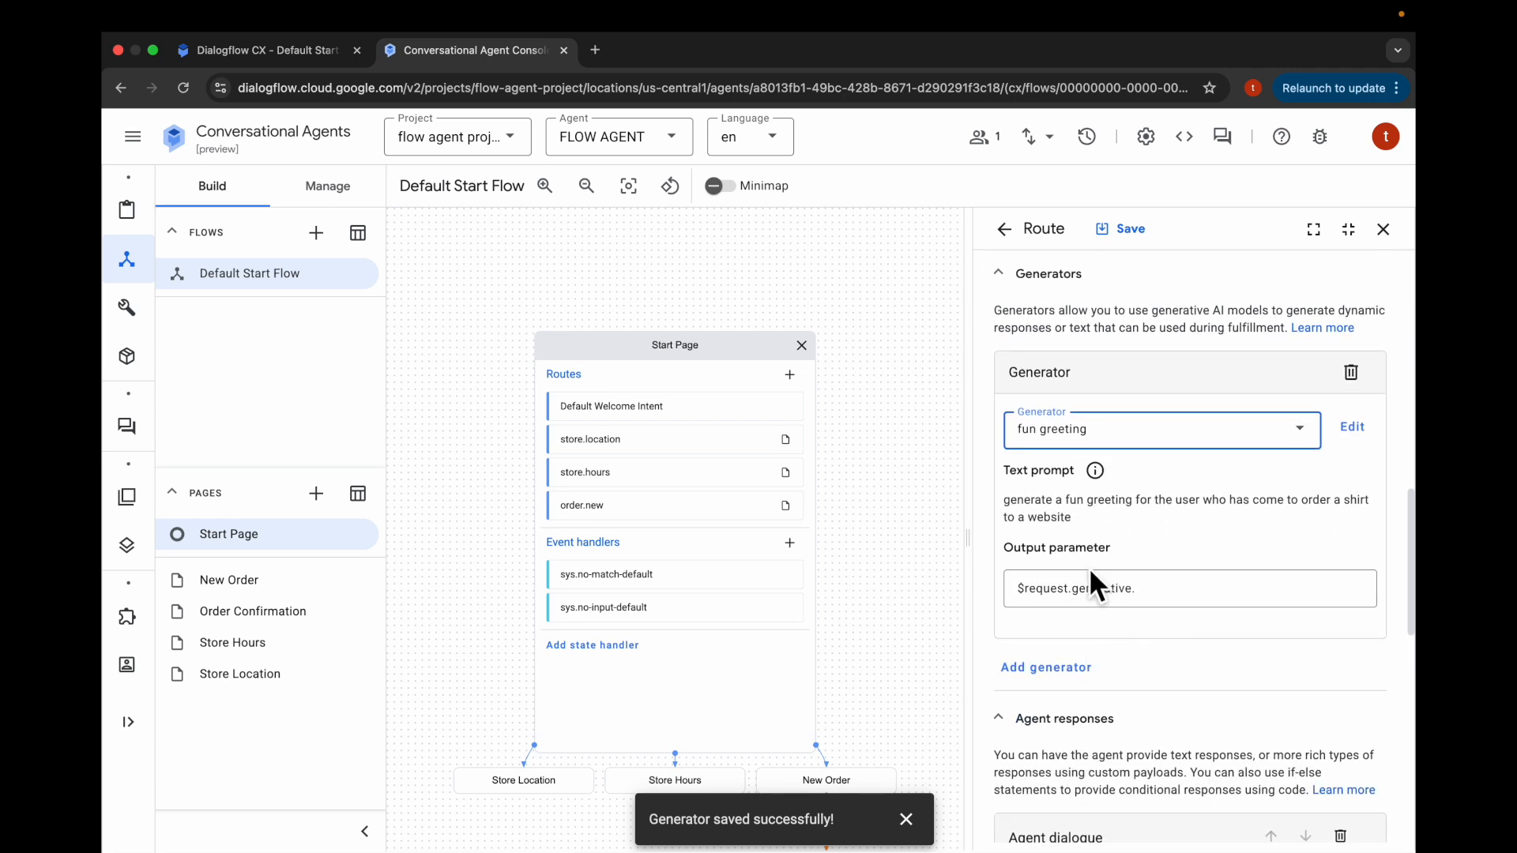
pyautogui.click(1162, 599)
pyautogui.write('greeting')
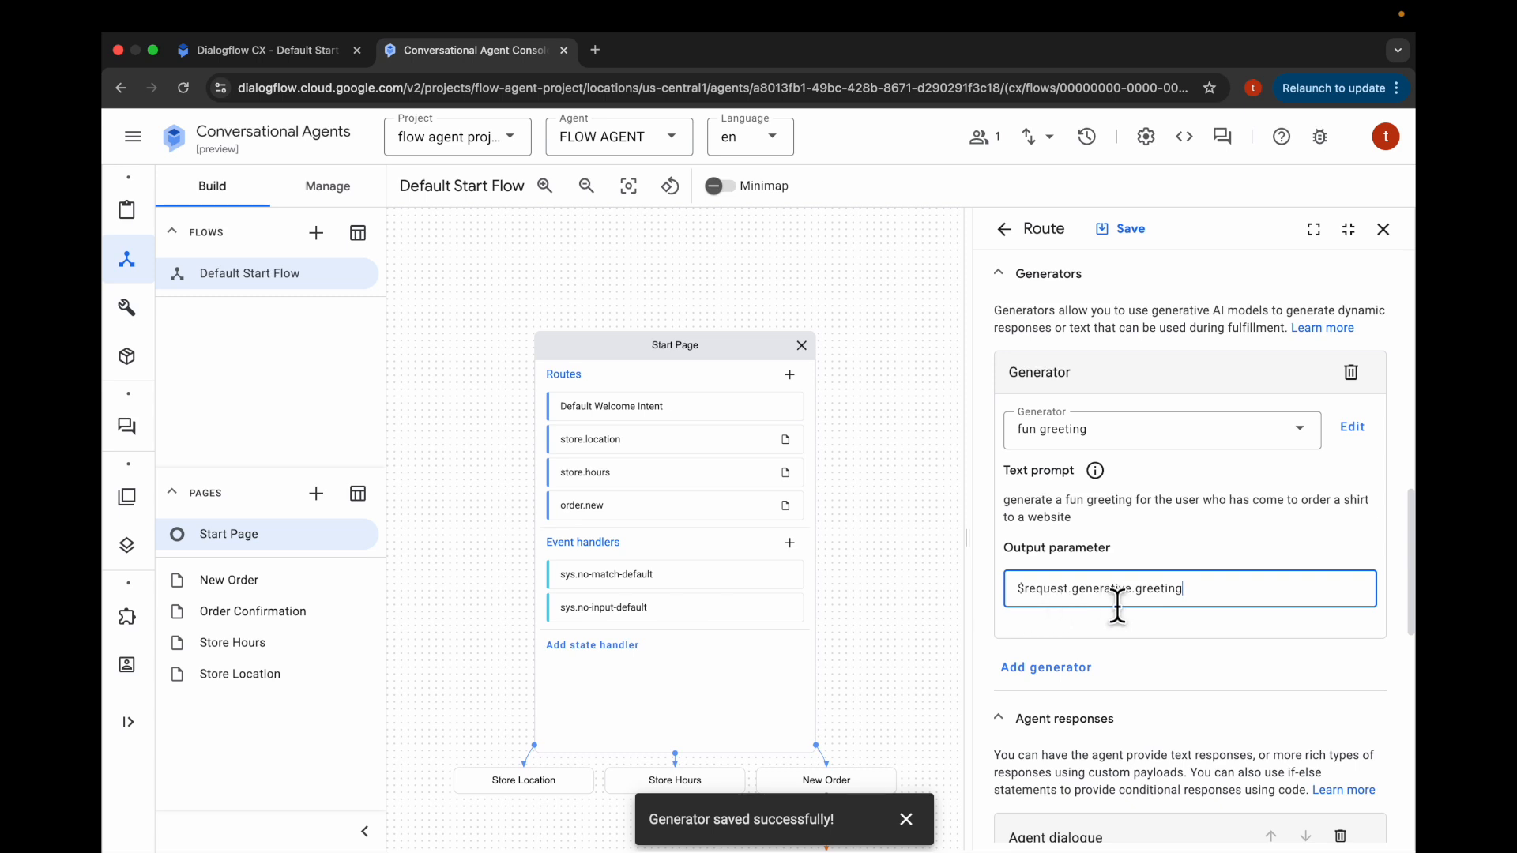
# Replace the welcome route's agent dialogue with $request.generative.greeting and save the route.
pyautogui.scroll(-4, 1152, 608)
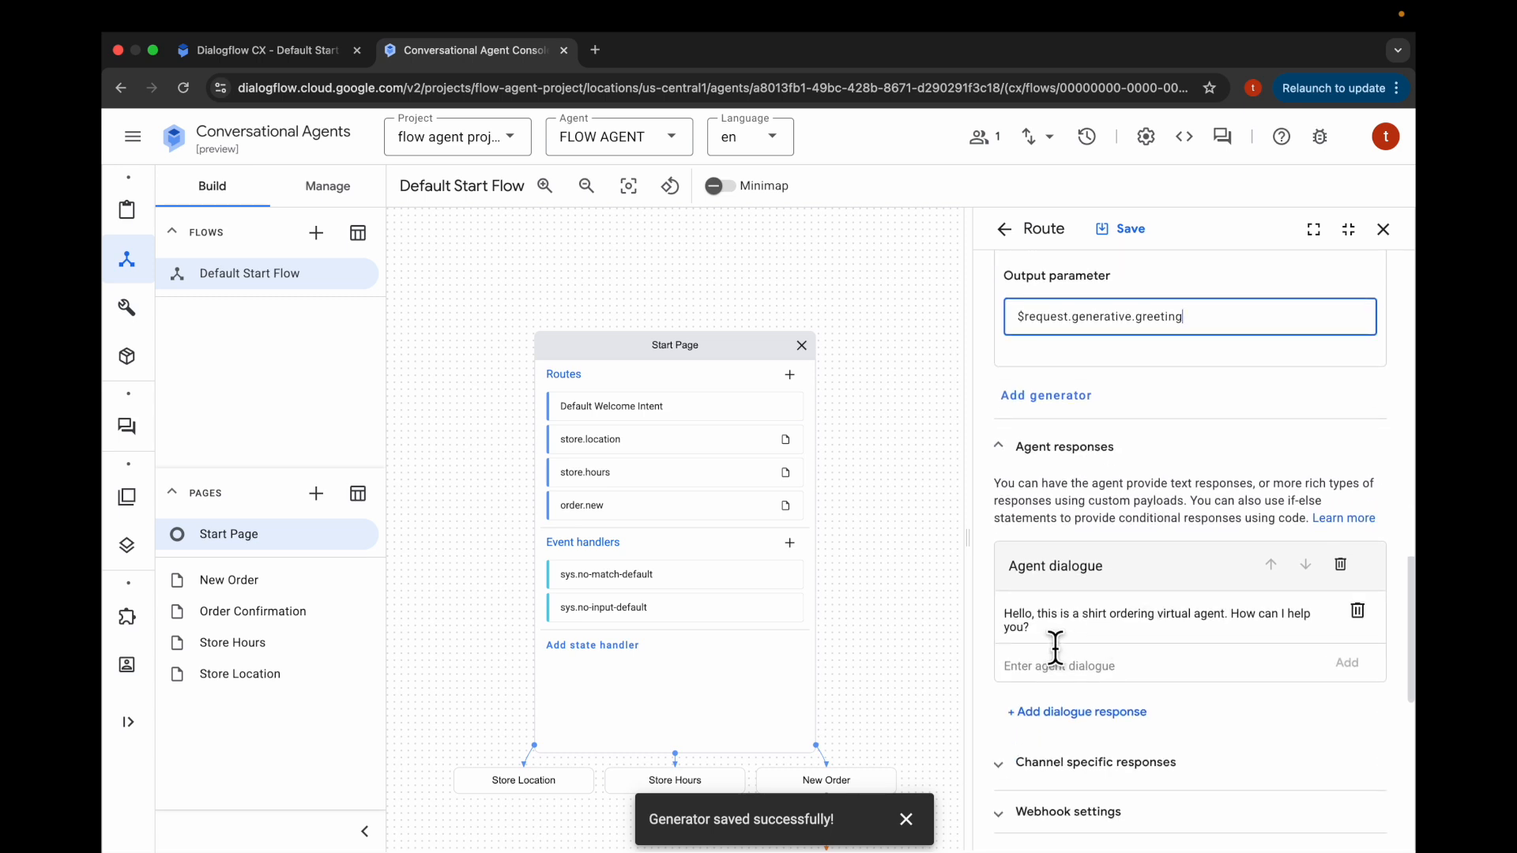
pyautogui.moveTo(1057, 642); pyautogui.dragTo(980, 614)
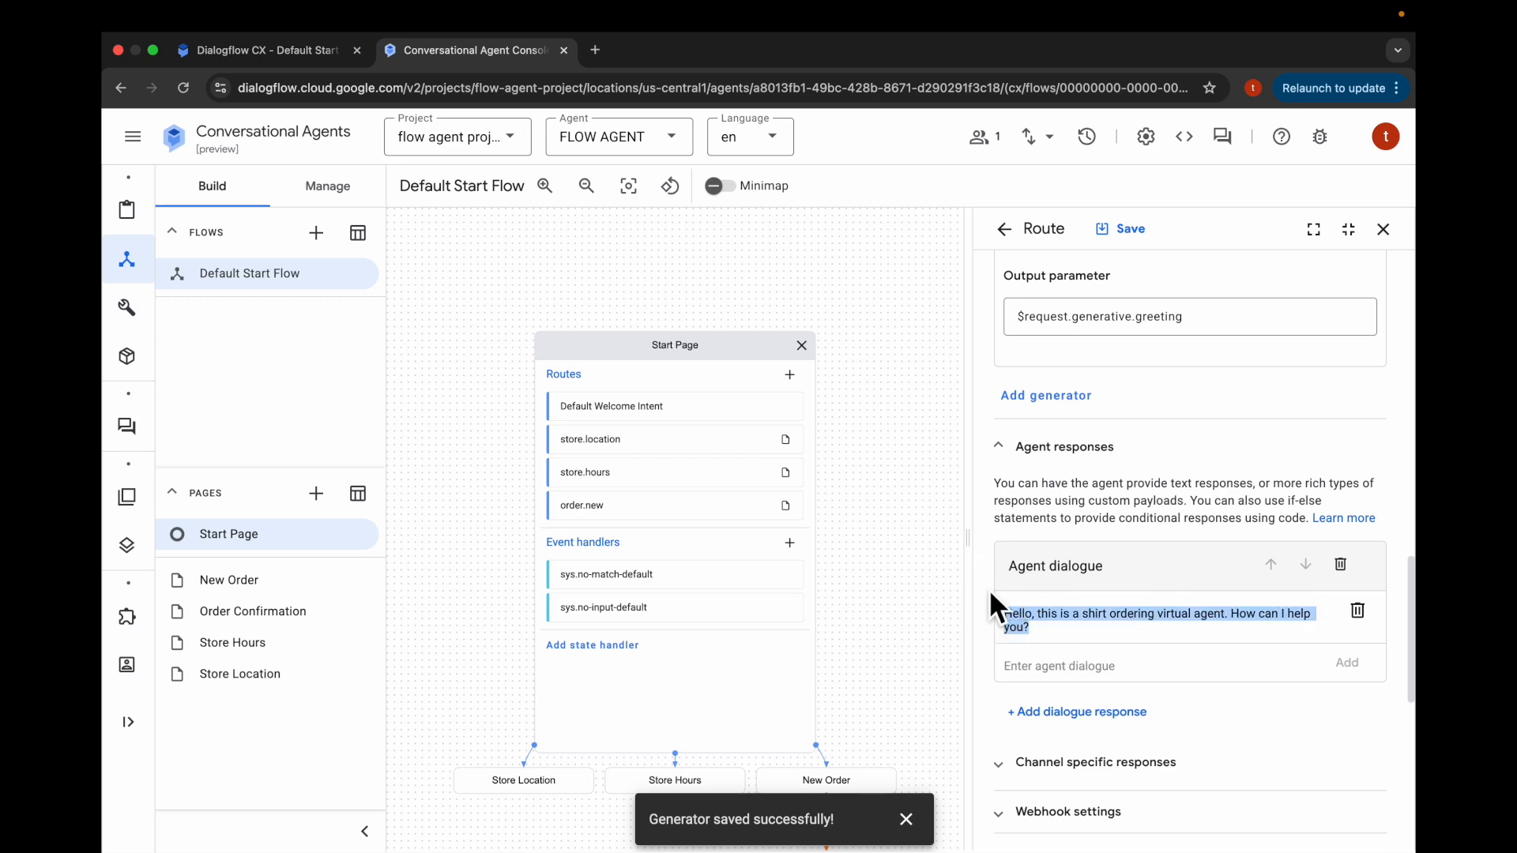
pyautogui.tripleClick(1166, 320)
pyautogui.hotkey('ctrl', 'c')
pyautogui.click(1100, 630)
pyautogui.tripleClick(1101, 629)
pyautogui.hotkey('ctrl', 'v')
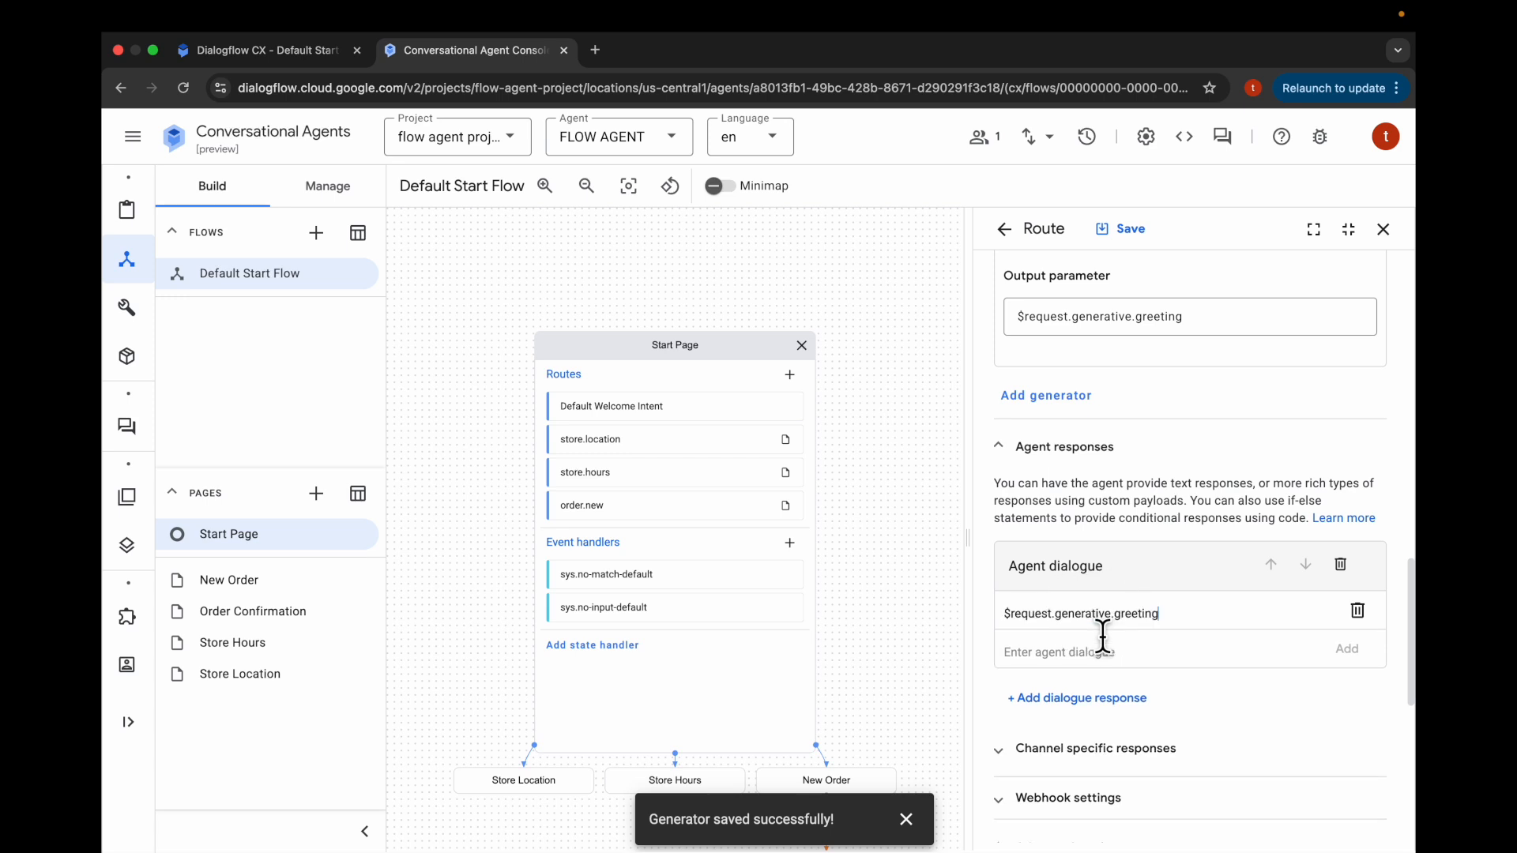
pyautogui.scroll(-1, 1102, 636)
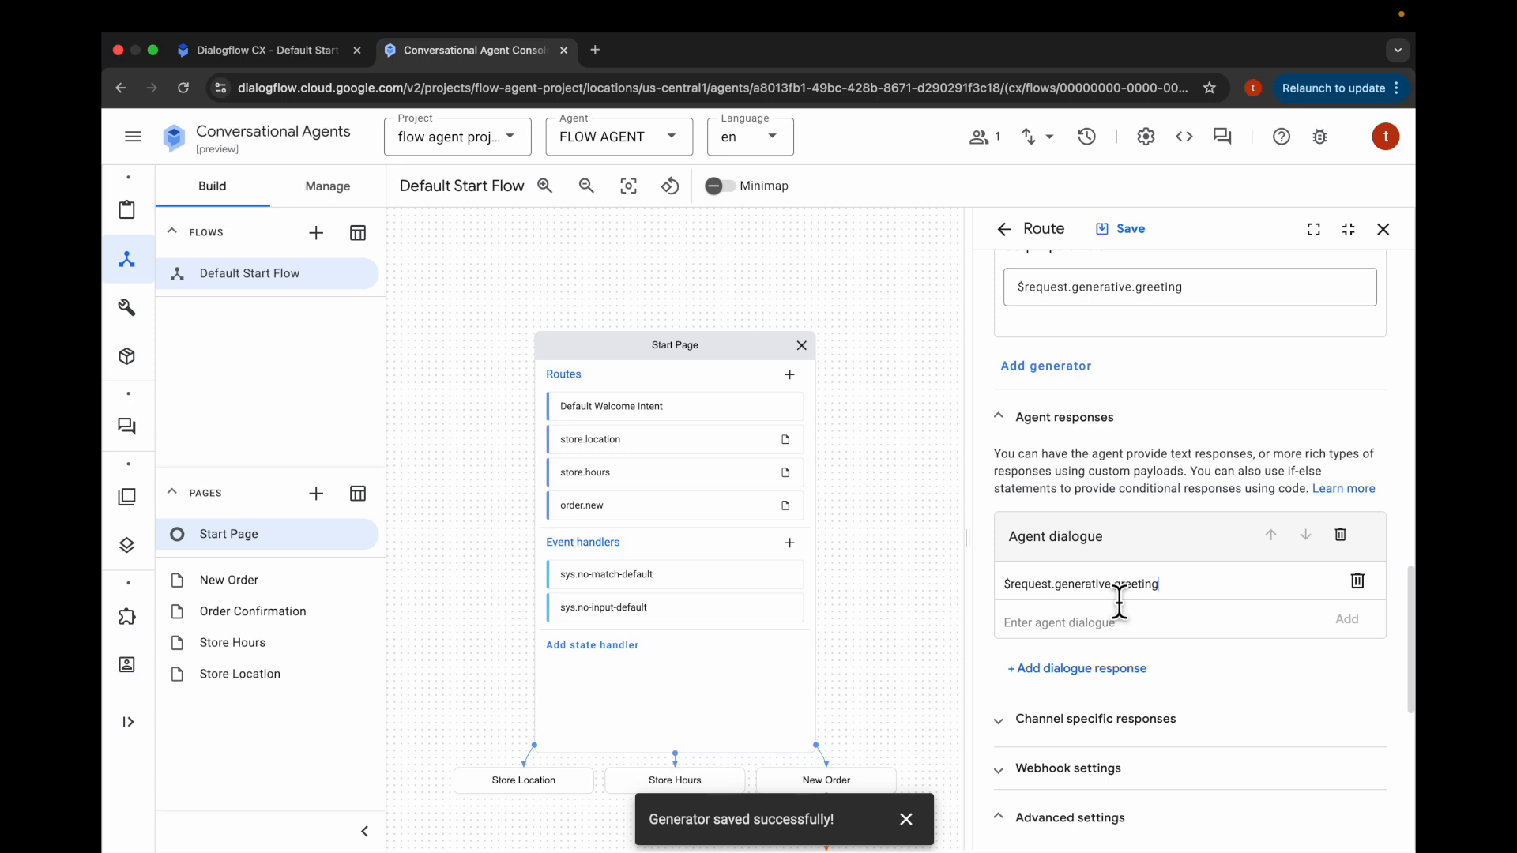
pyautogui.scroll(-1, 1120, 603)
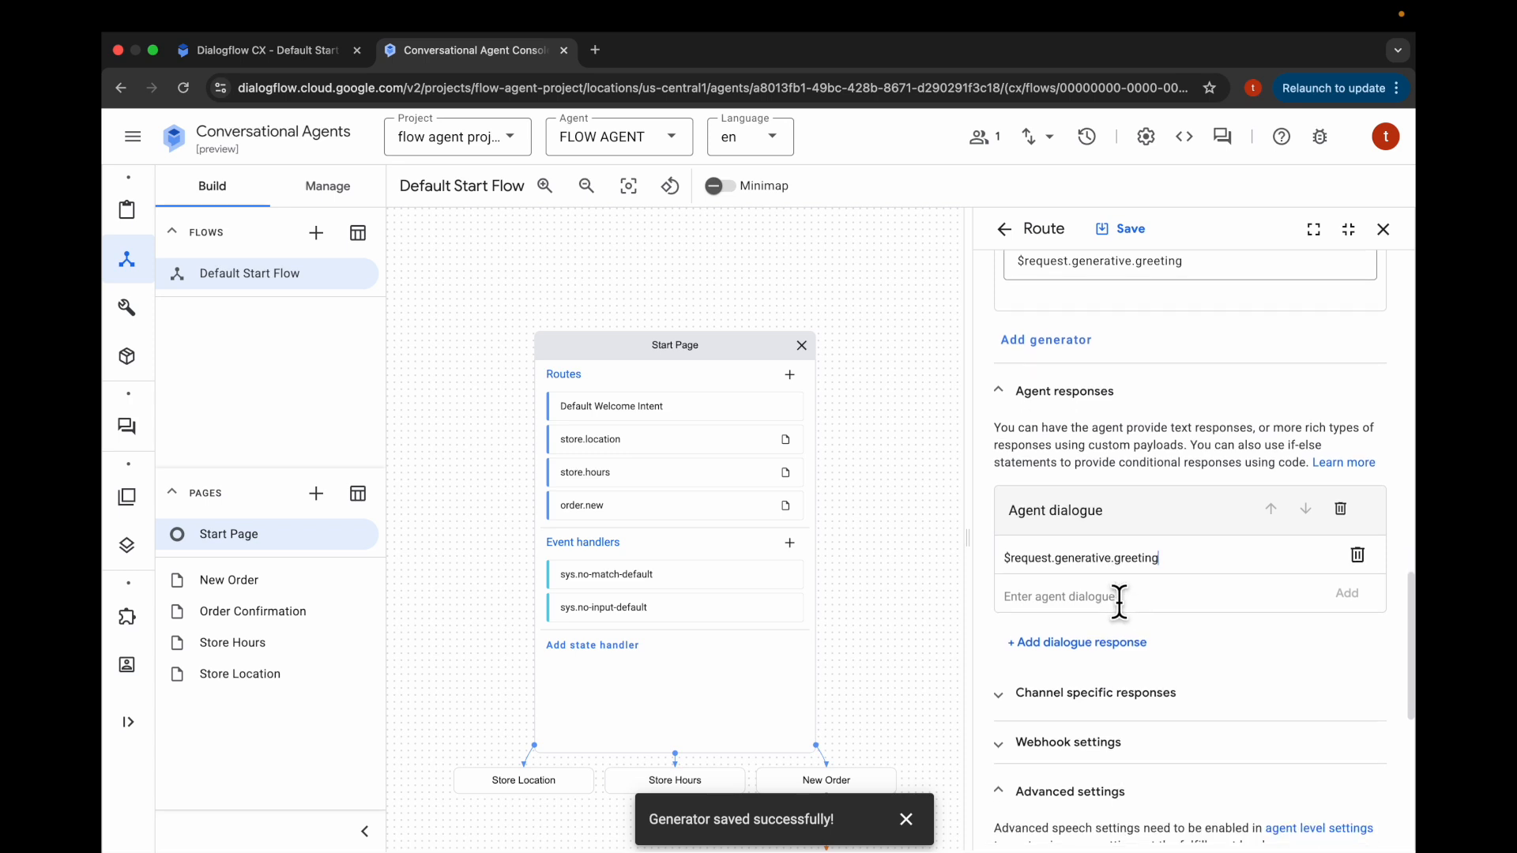
pyautogui.click(1130, 247)
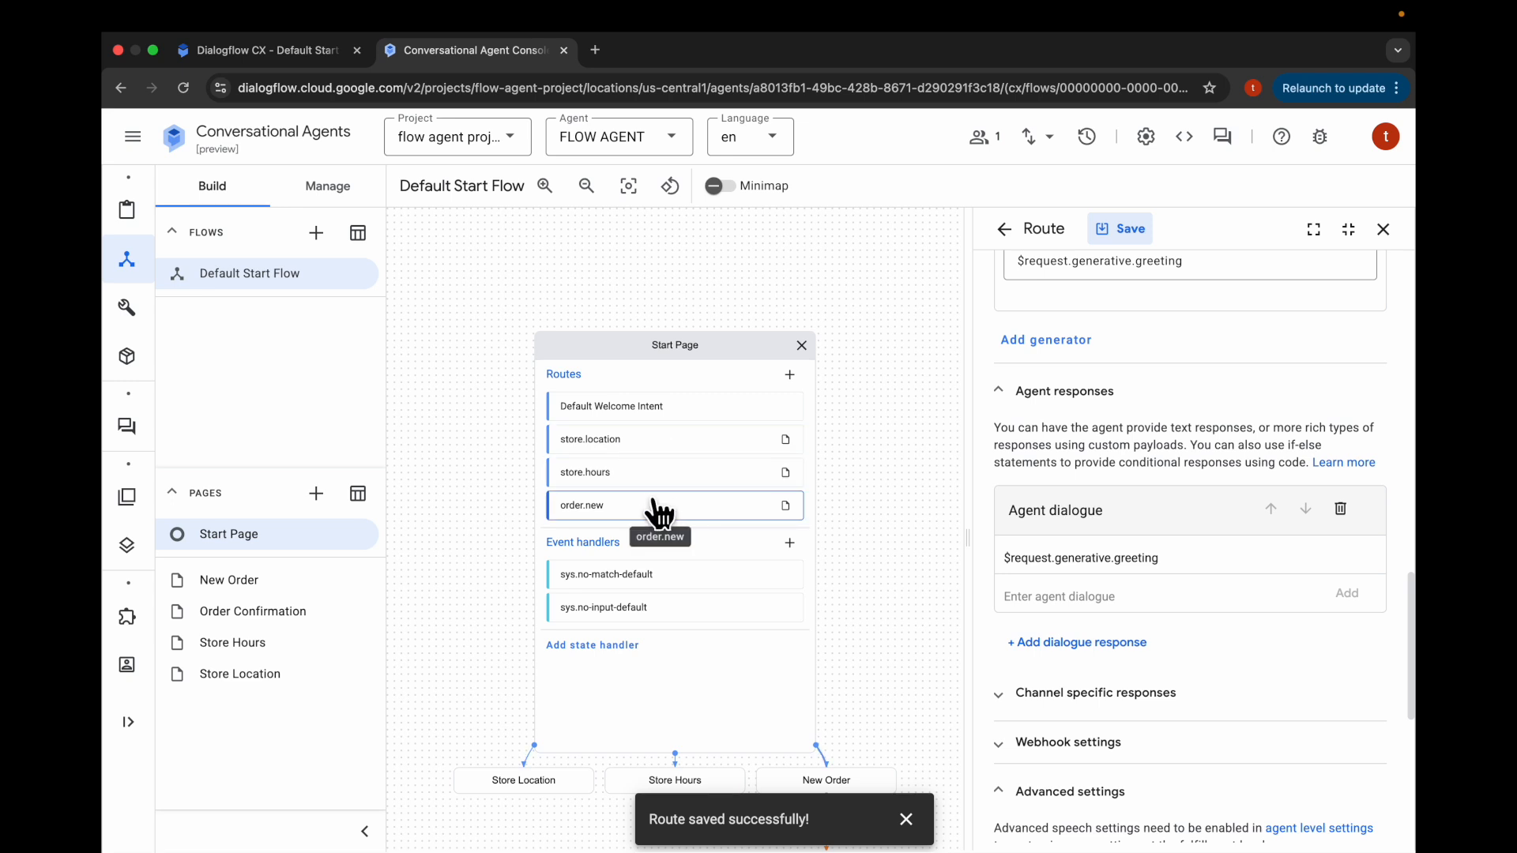
# Close the route, restart the test conversation and send "hi" to test the generated greeting, then collapse the Start Page.
pyautogui.click(1383, 229)
pyautogui.click(1222, 136)
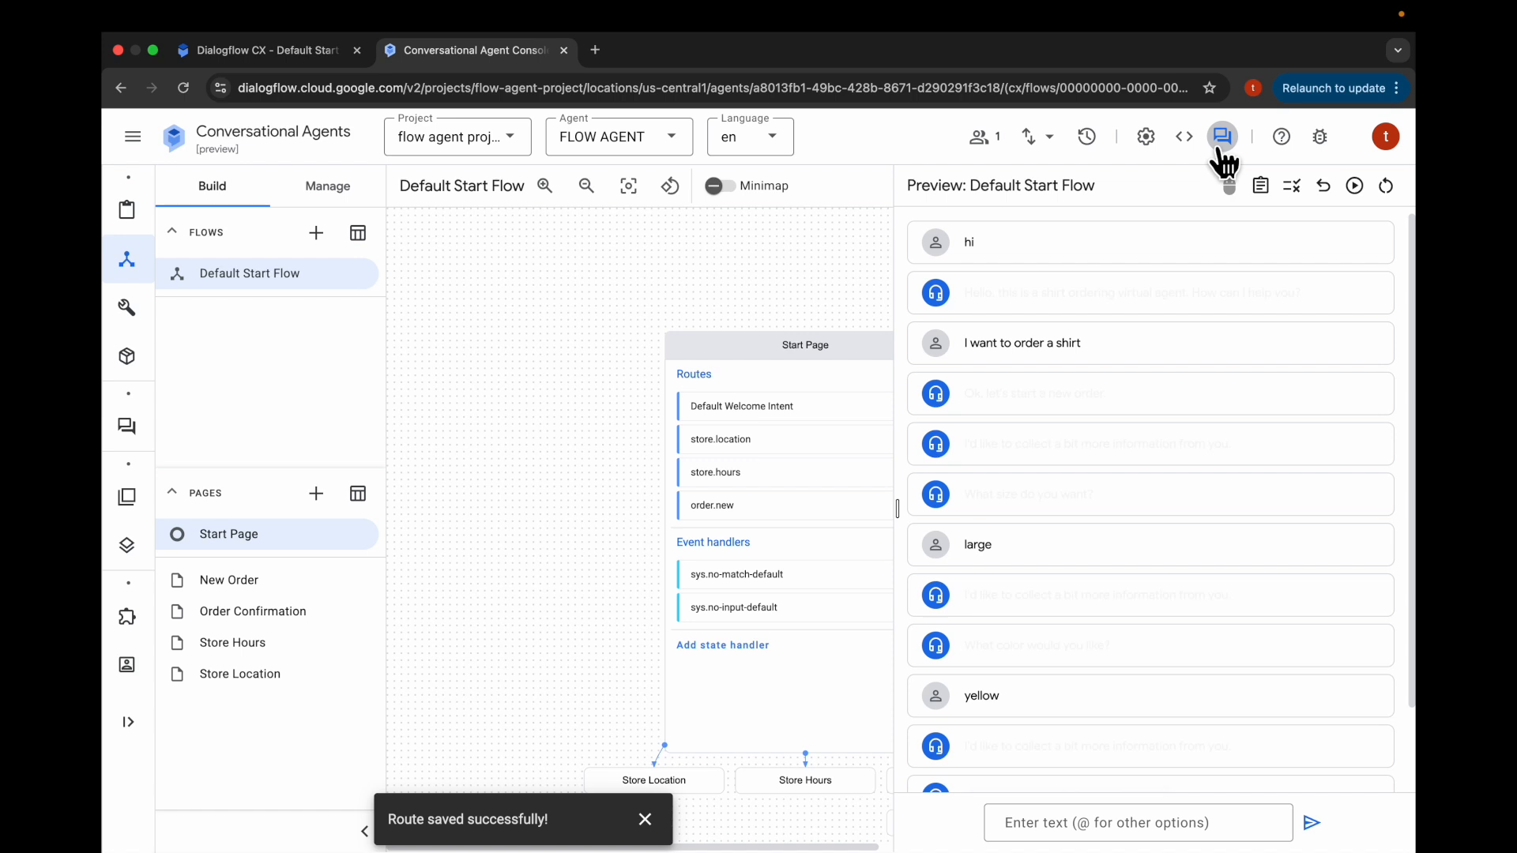
pyautogui.click(1387, 186)
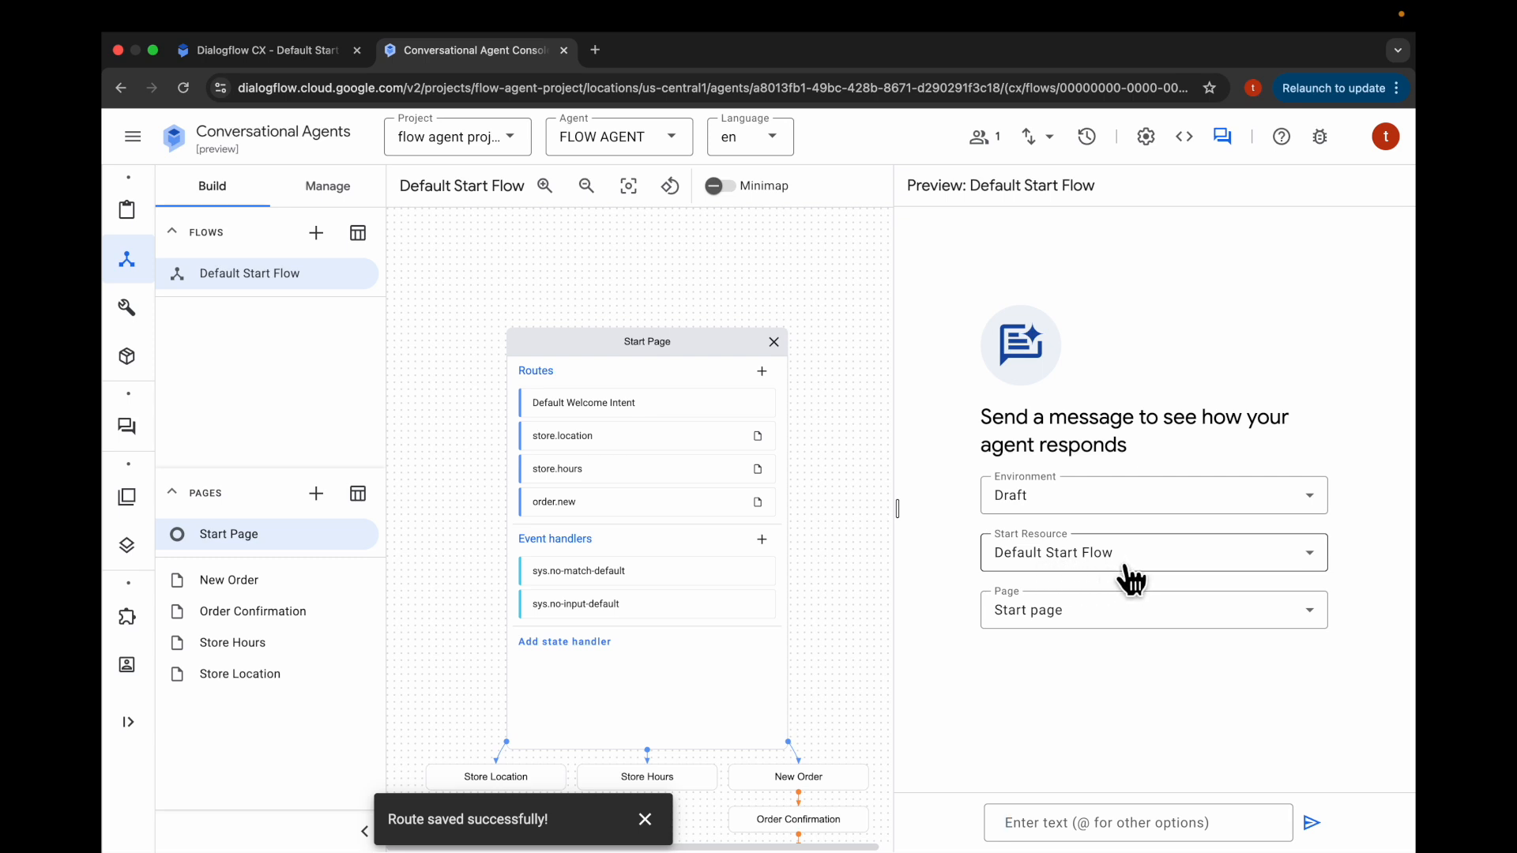
pyautogui.click(1054, 822)
pyautogui.write('hi')
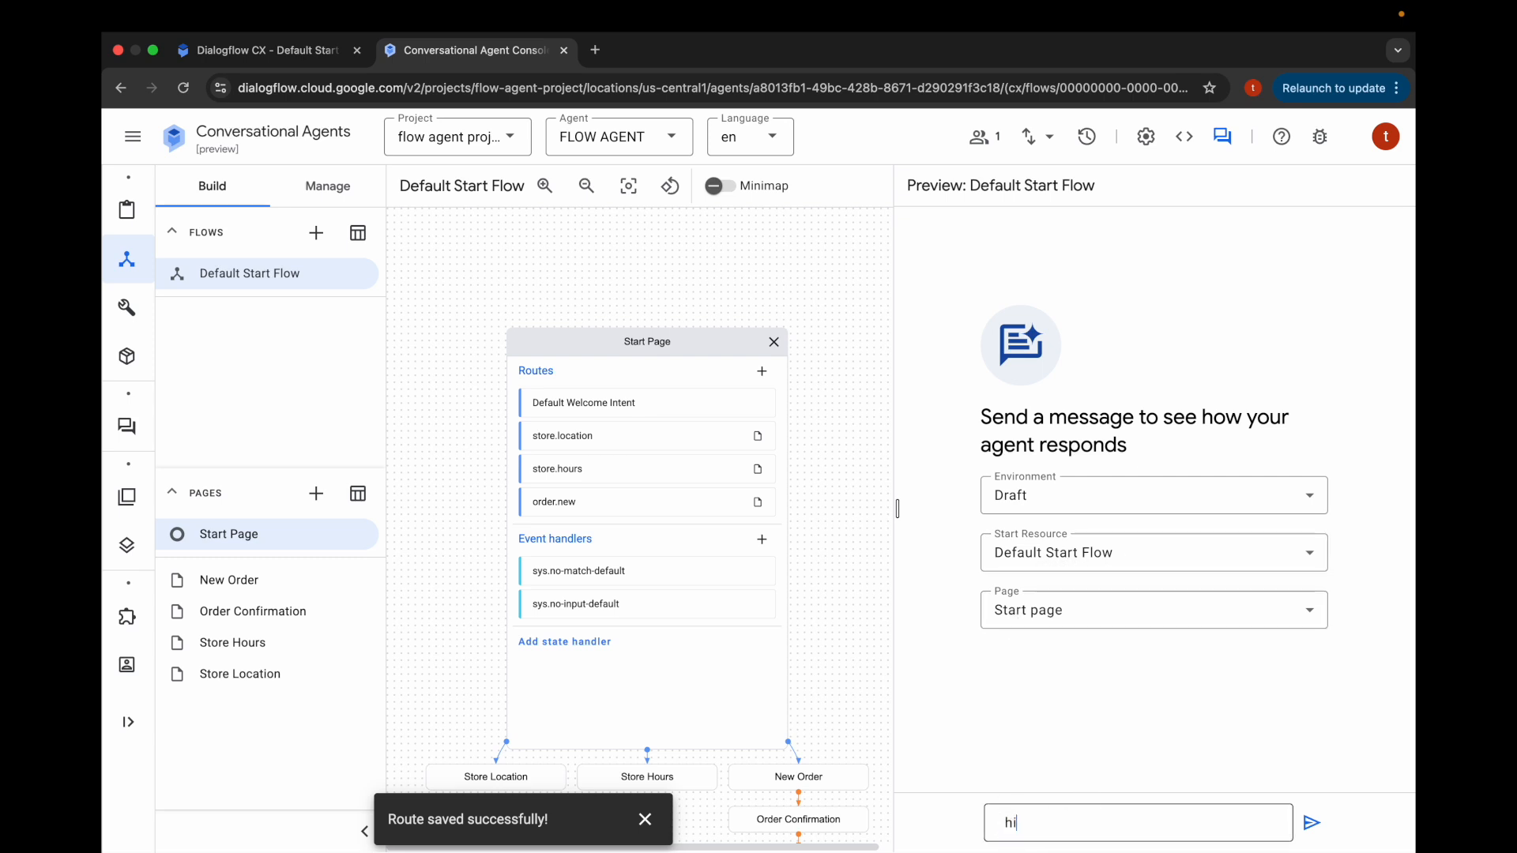
pyautogui.press('Return')
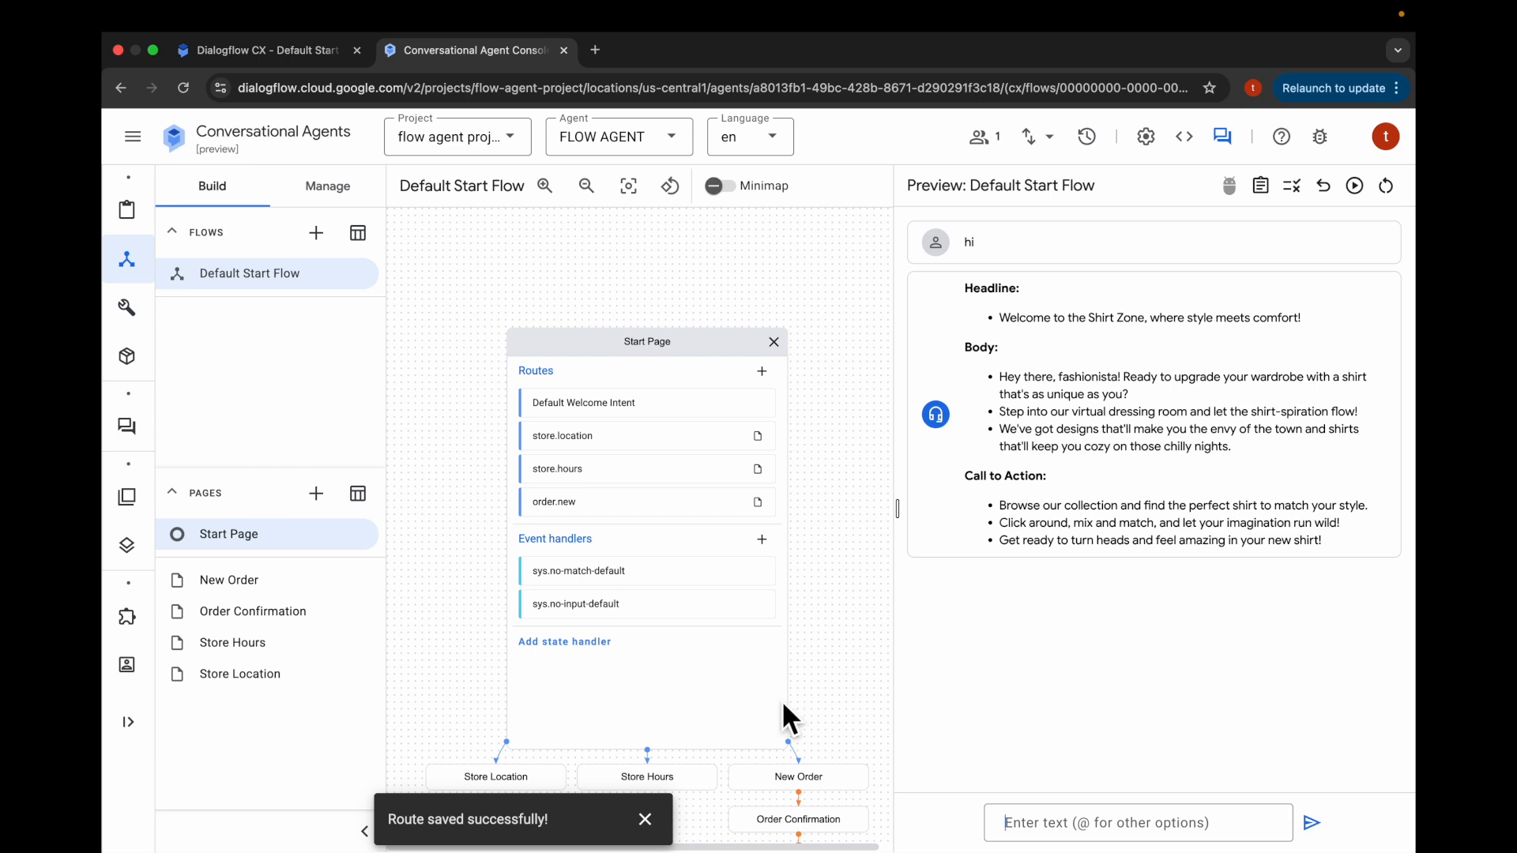
pyautogui.click(726, 355)
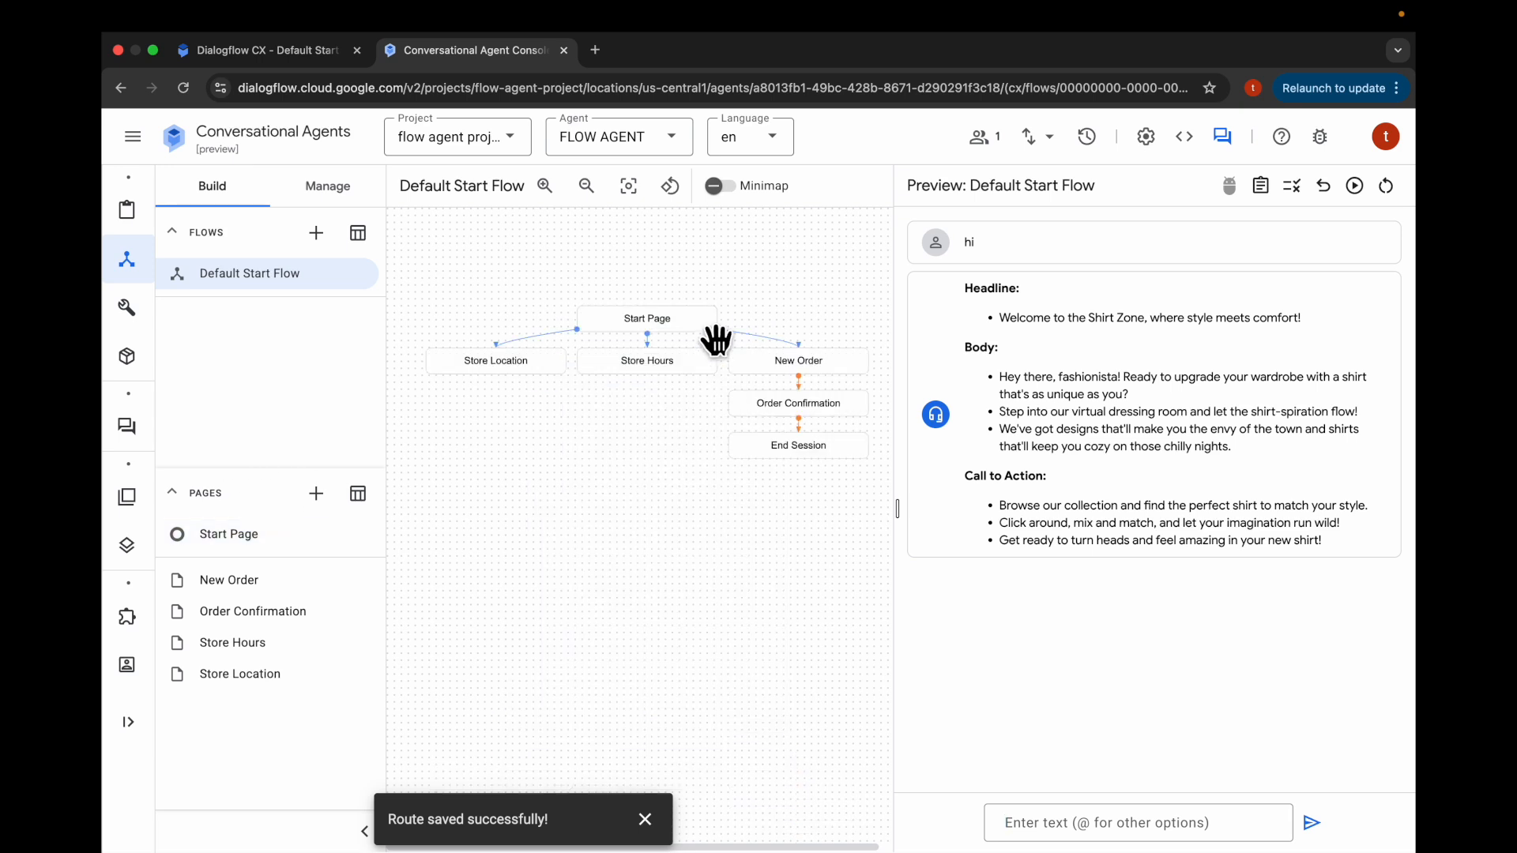